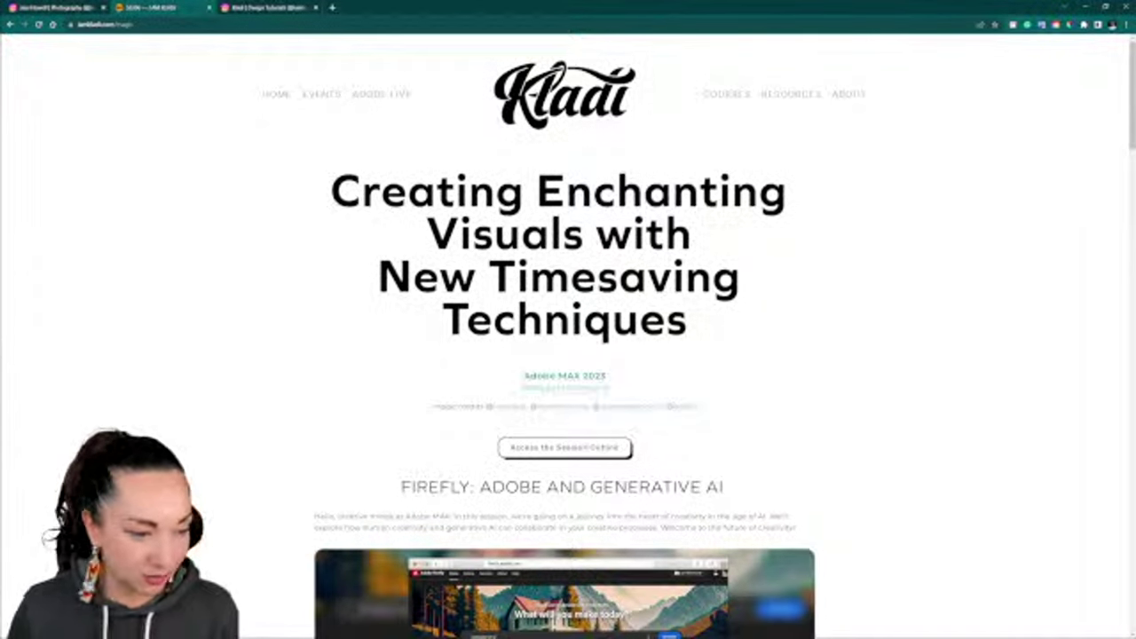
# Open Adobe Firefly in a new tab, agree to the generative AI terms, and close What's new.
pyautogui.scroll(-5, 565, 355)
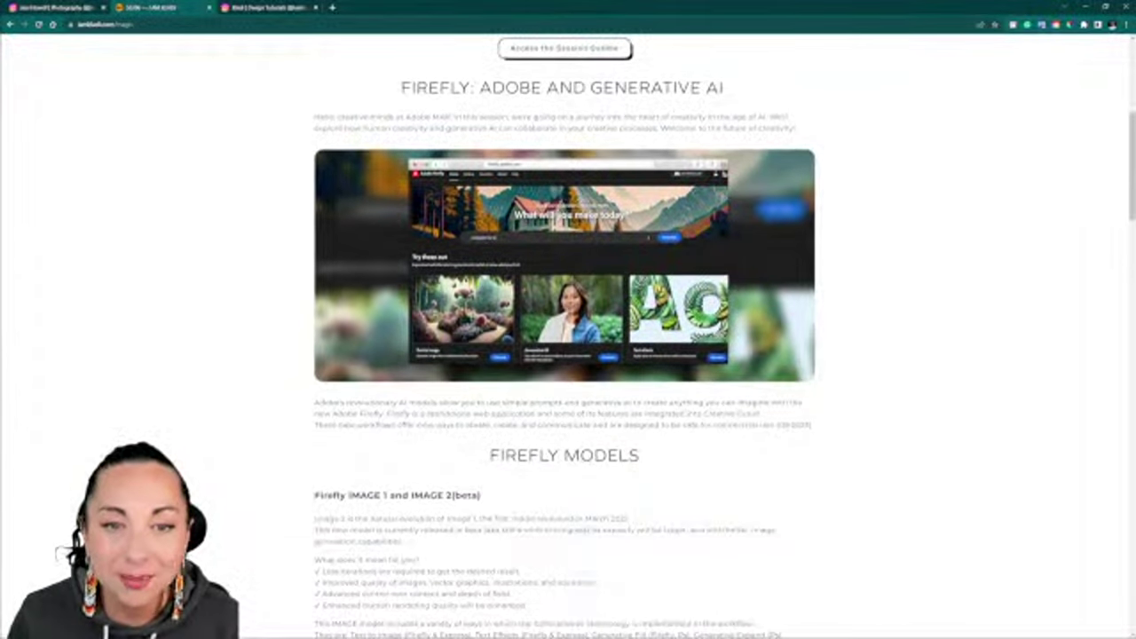
pyautogui.scroll(-1, 564, 355)
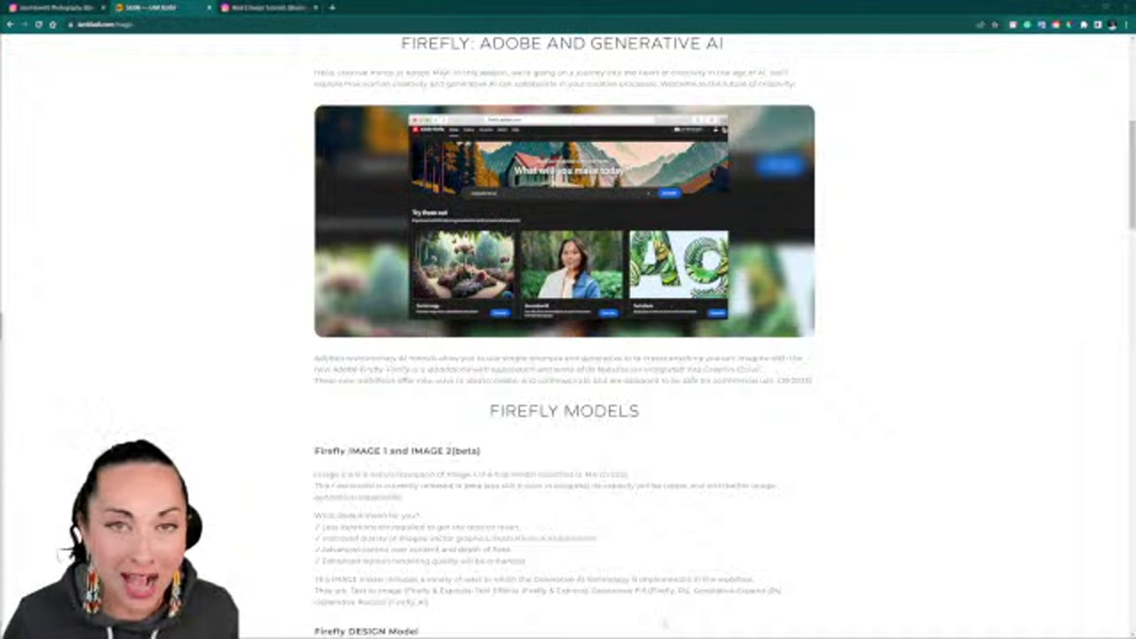
pyautogui.scroll(-5, 664, 623)
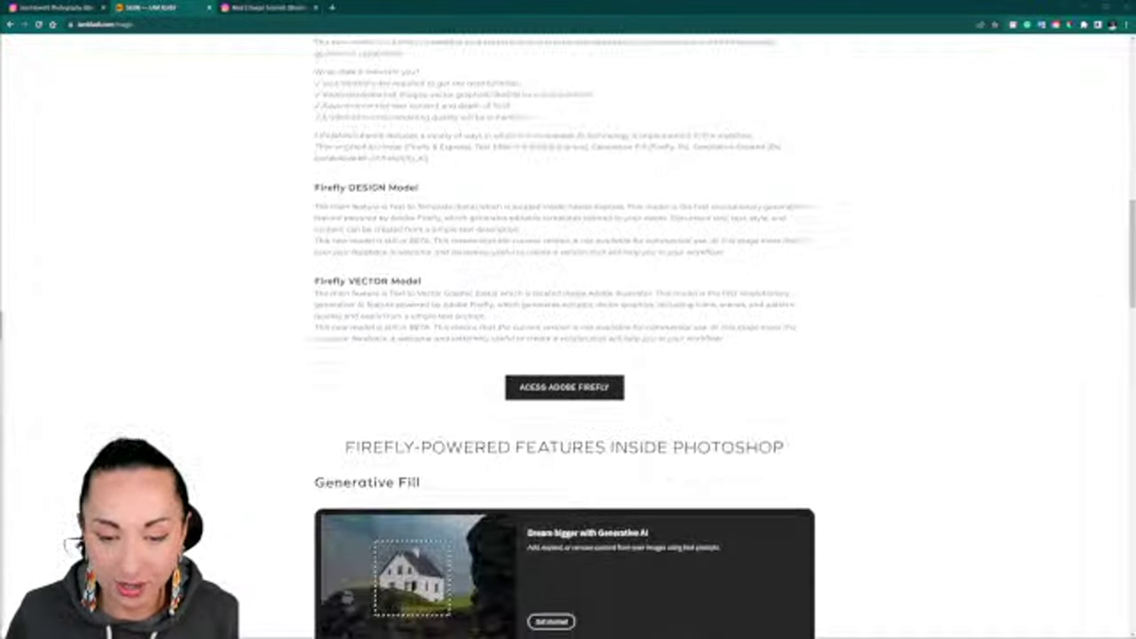
pyautogui.click(559, 387)
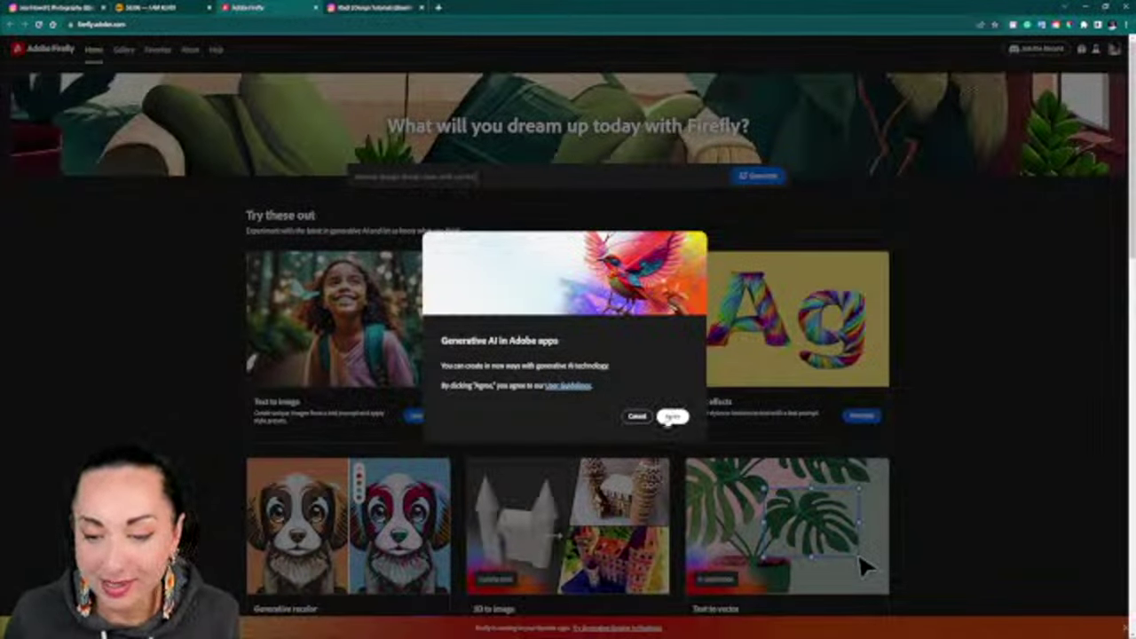
pyautogui.click(669, 419)
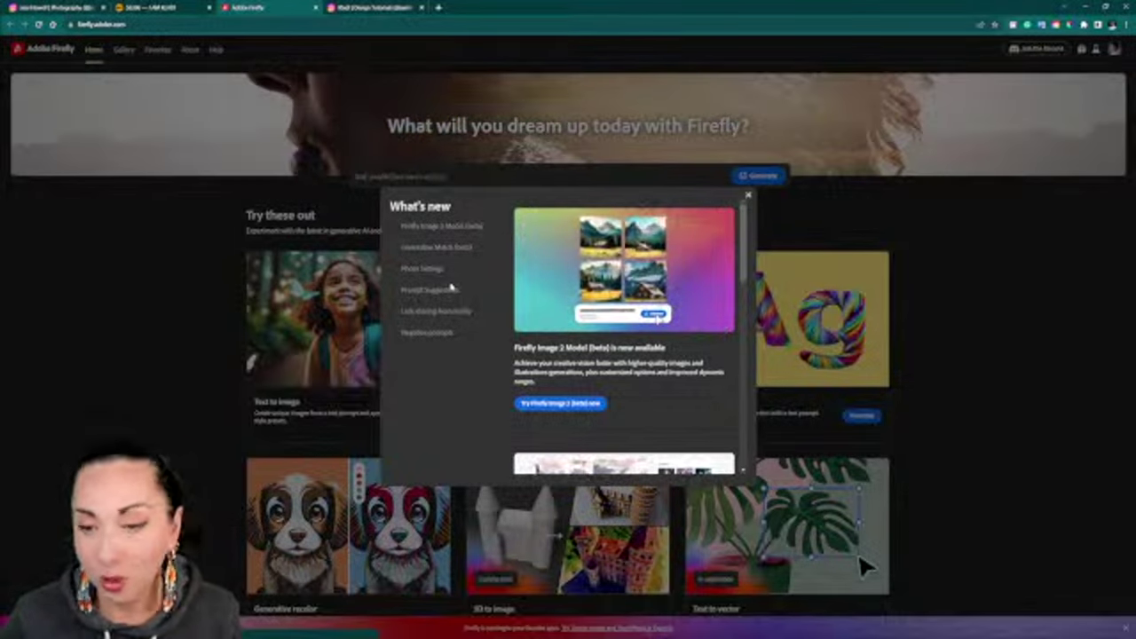
pyautogui.click(747, 193)
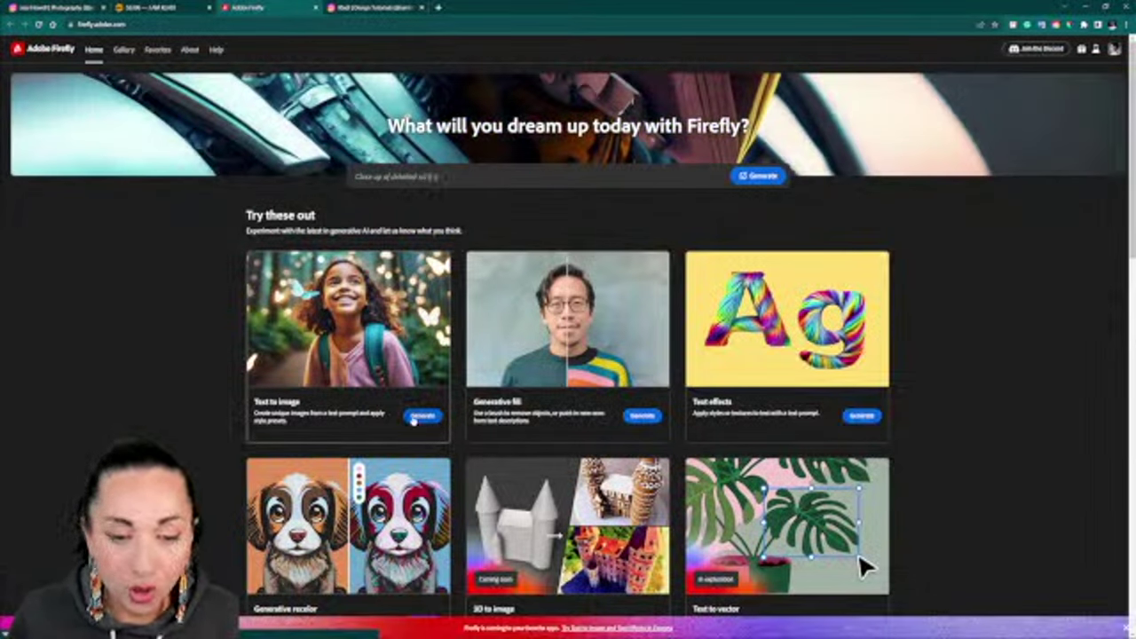
# Open the Text to image page, going back home once and reopening it.
pyautogui.click(421, 416)
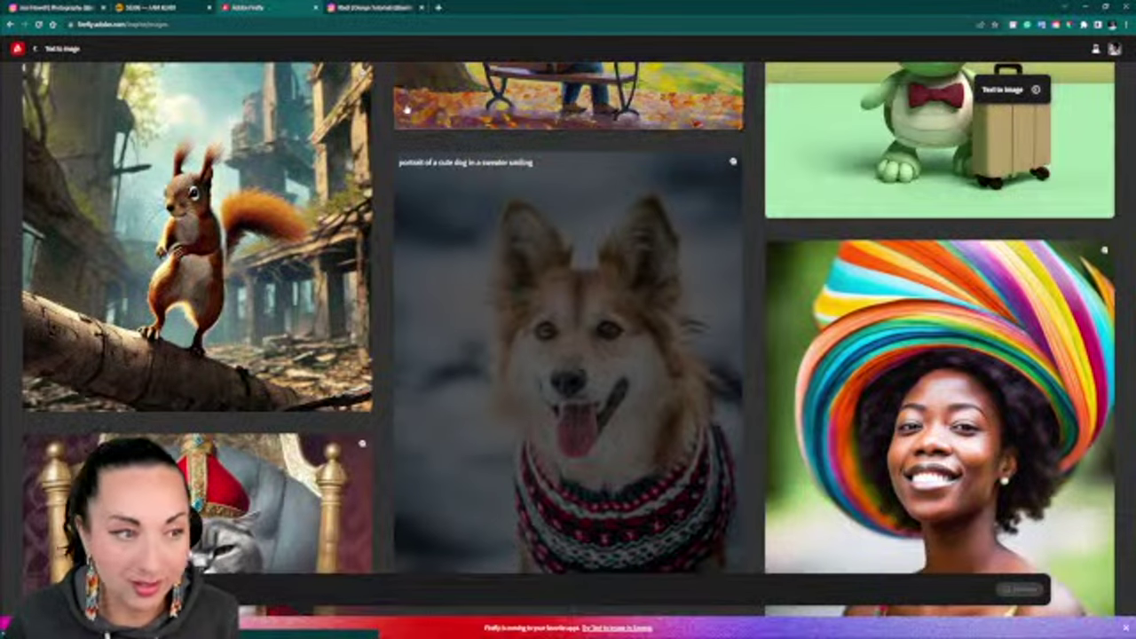
pyautogui.click(34, 49)
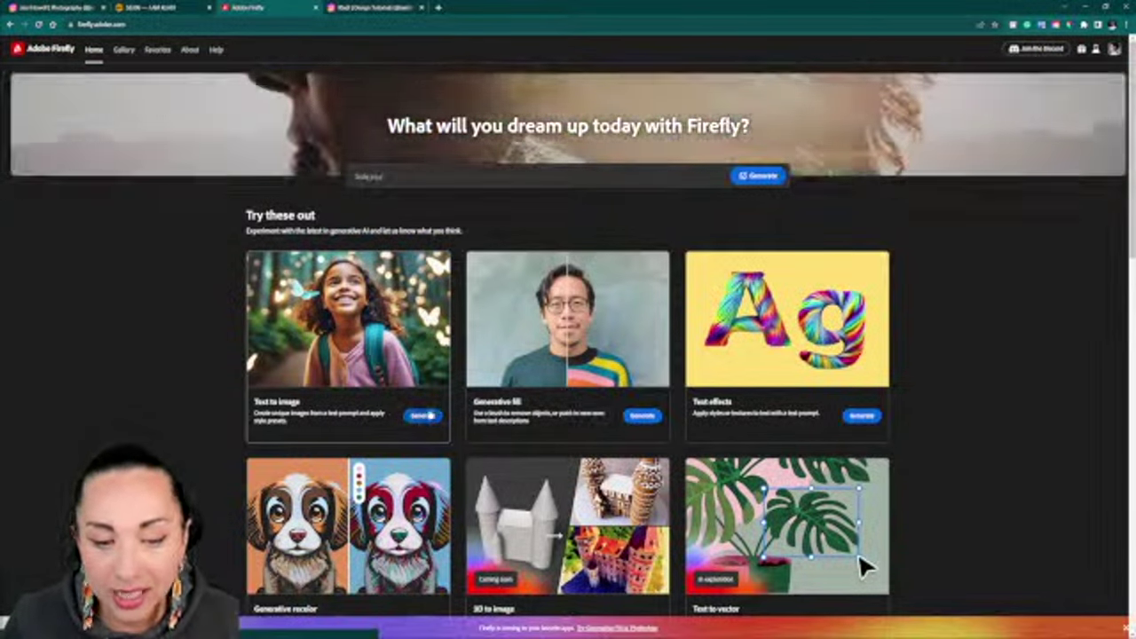
pyautogui.click(420, 417)
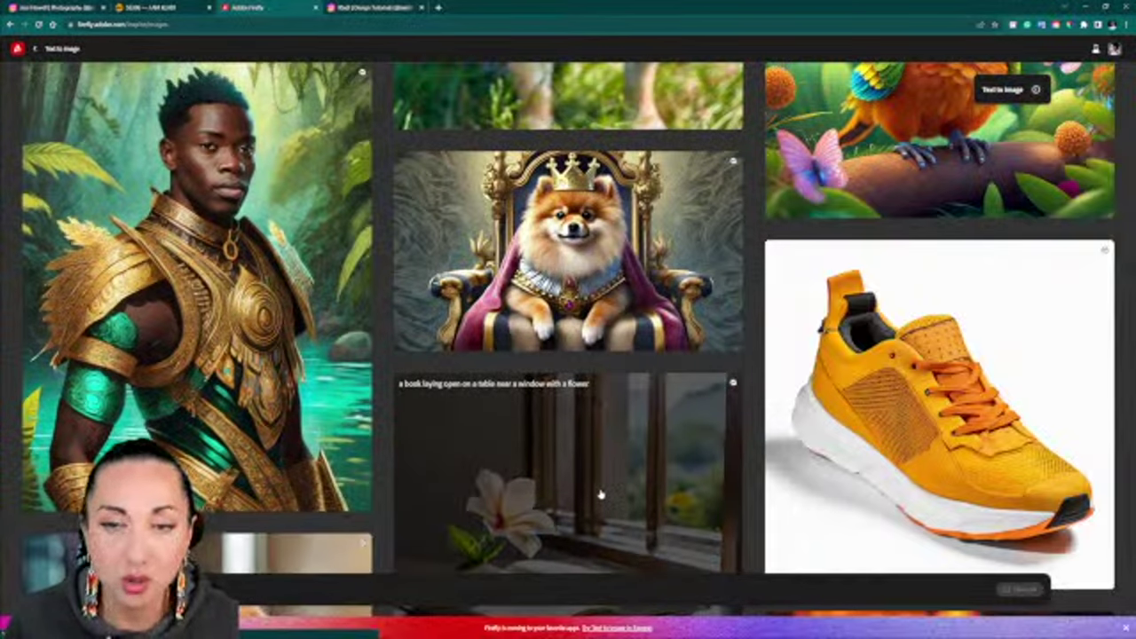
# Scroll down through the Text to image inspiration gallery.
pyautogui.scroll(-5, 600, 494)
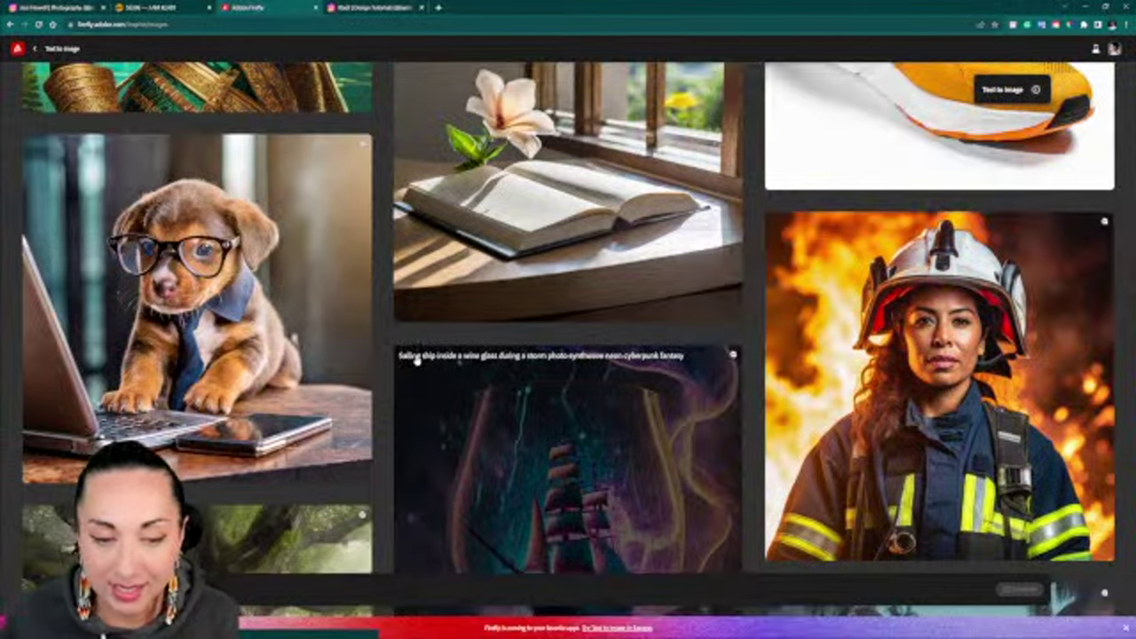
pyautogui.scroll(-1, 488, 377)
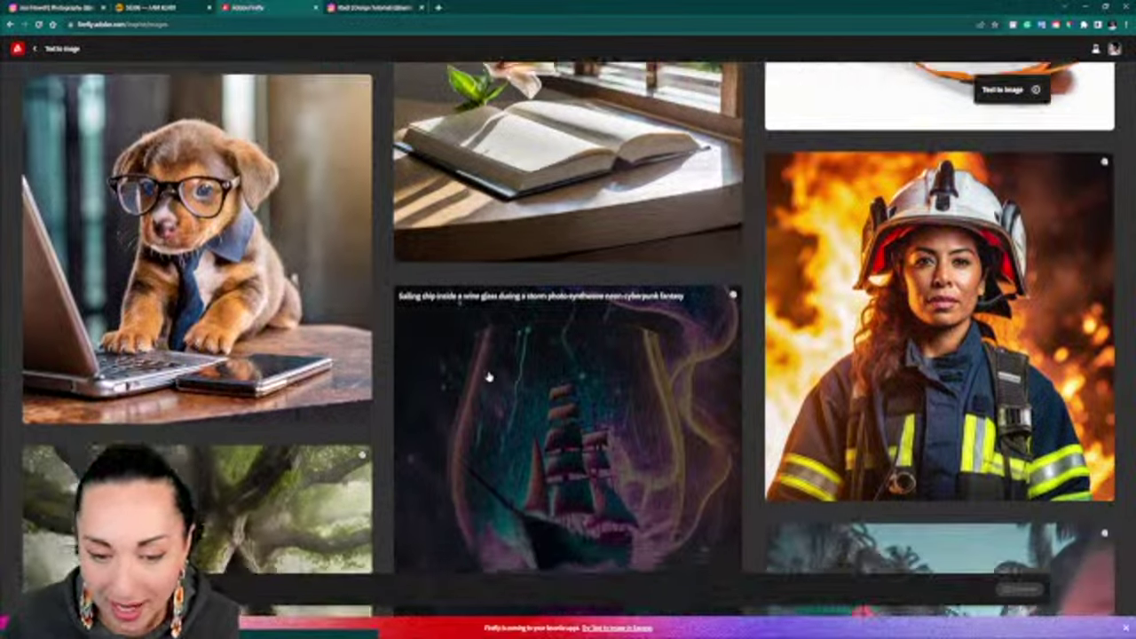
pyautogui.scroll(-1, 488, 377)
pyautogui.scroll(-2, 913, 466)
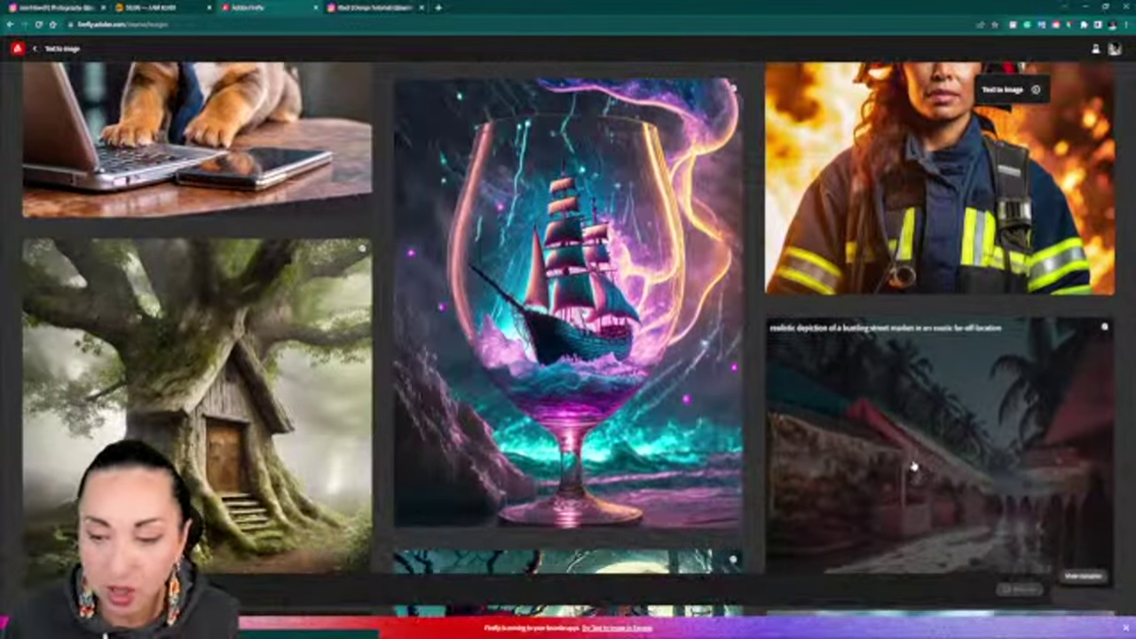
pyautogui.scroll(-1, 912, 466)
pyautogui.scroll(-1, 868, 416)
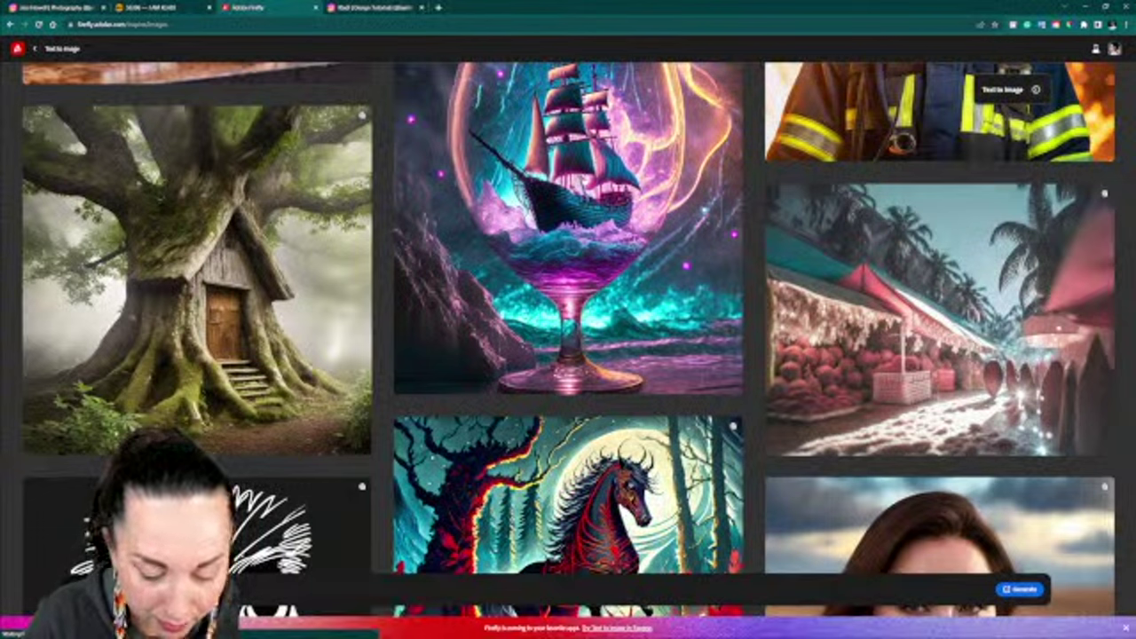
# Generate images of robots in a bathtub among forest flowers, then return to the gallery.
pyautogui.write('e,')
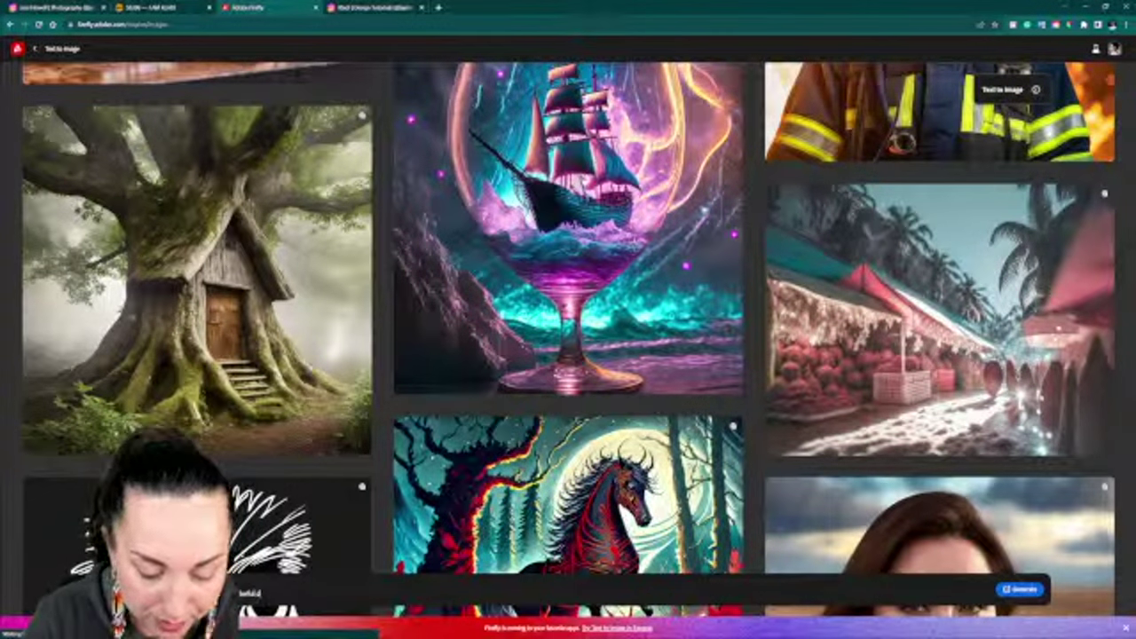
pyautogui.write('nd vibra')
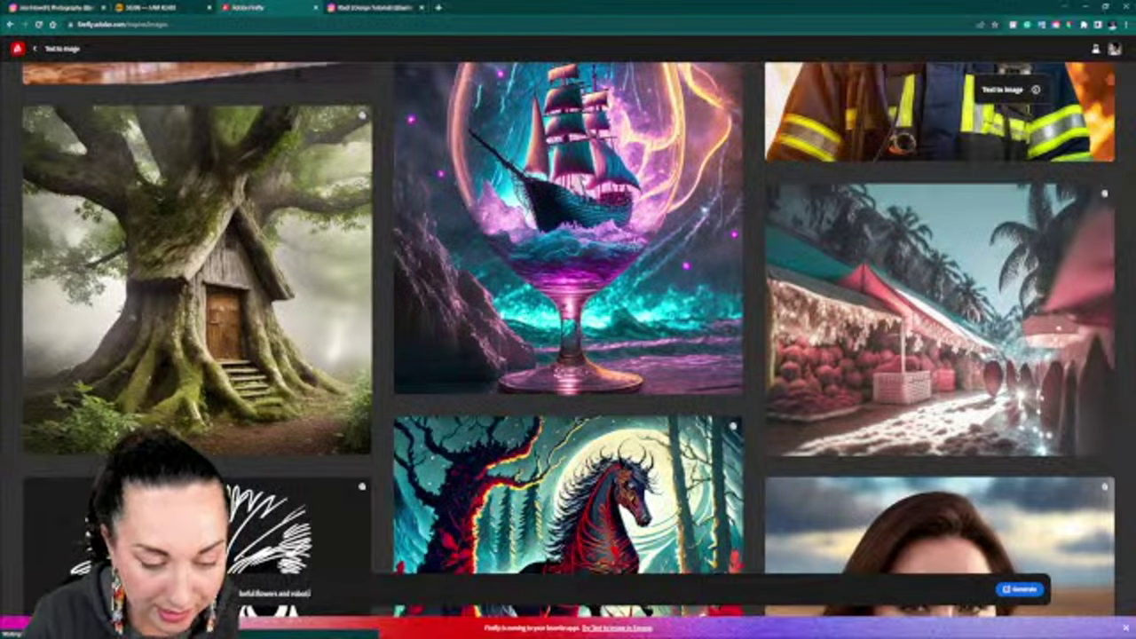
pyautogui.press('Return')
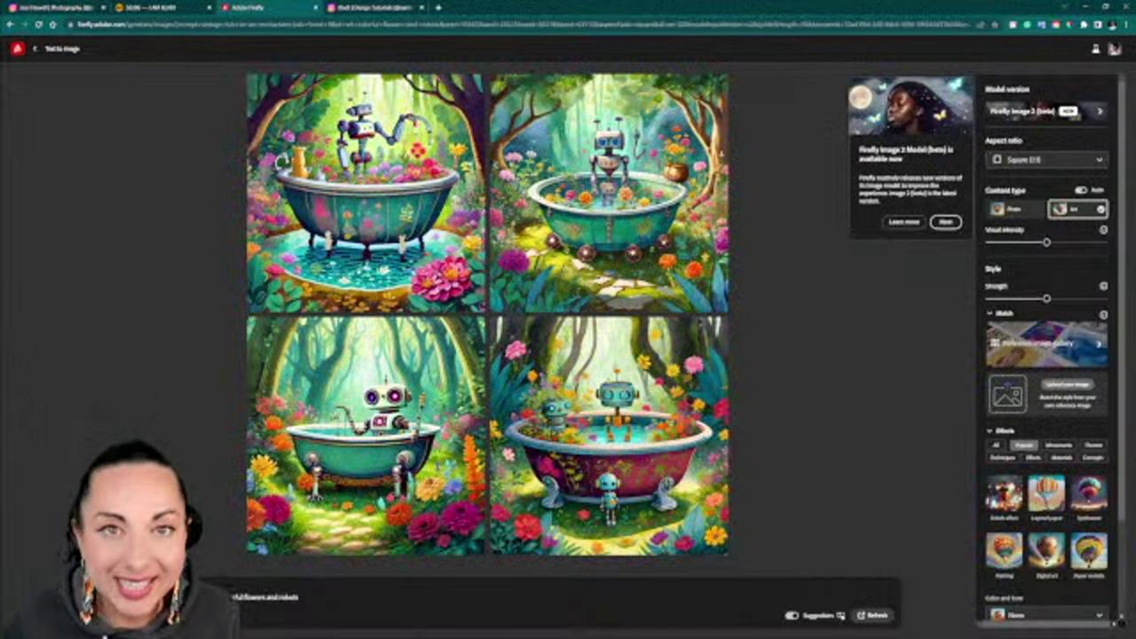
pyautogui.moveTo(288, 532)
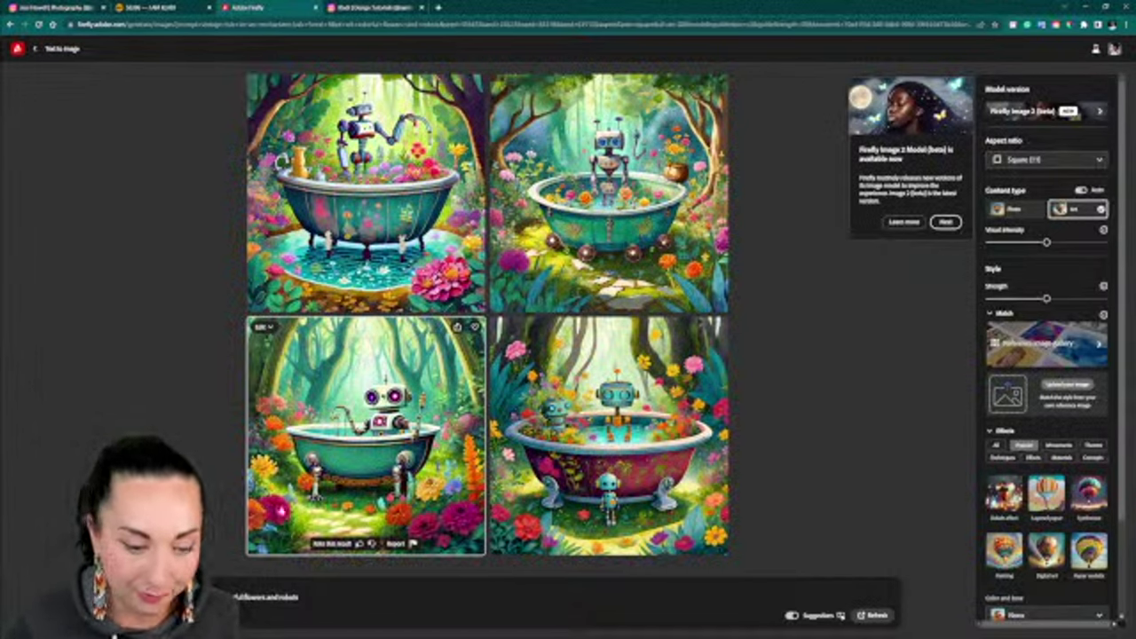
pyautogui.click(33, 50)
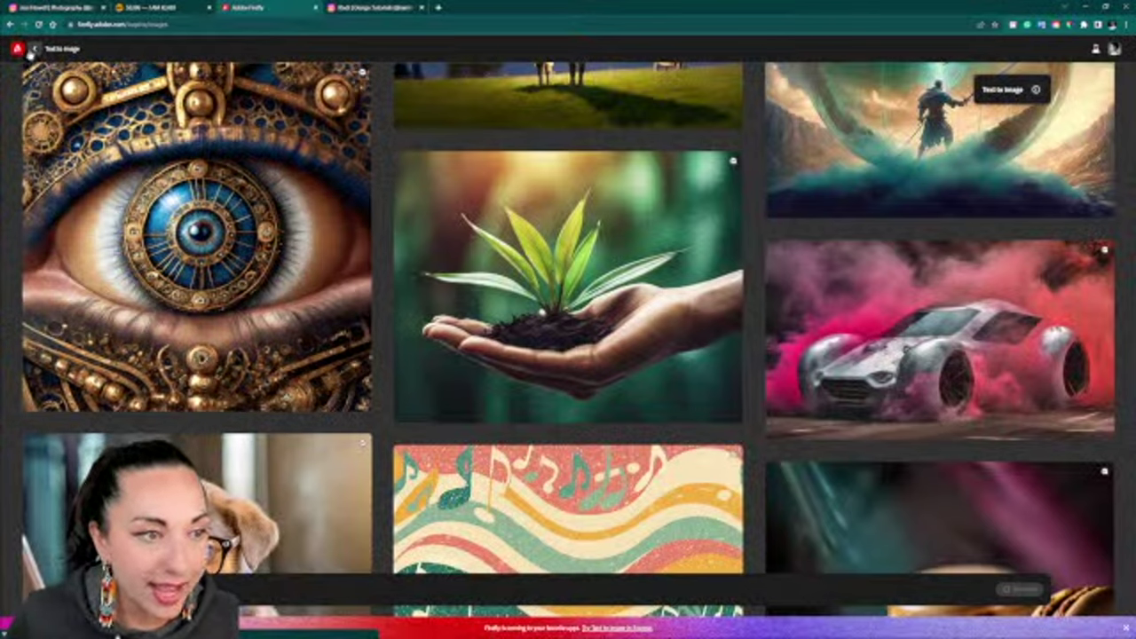
# Return to the Firefly home page and open the Generative fill feature.
pyautogui.click(22, 51)
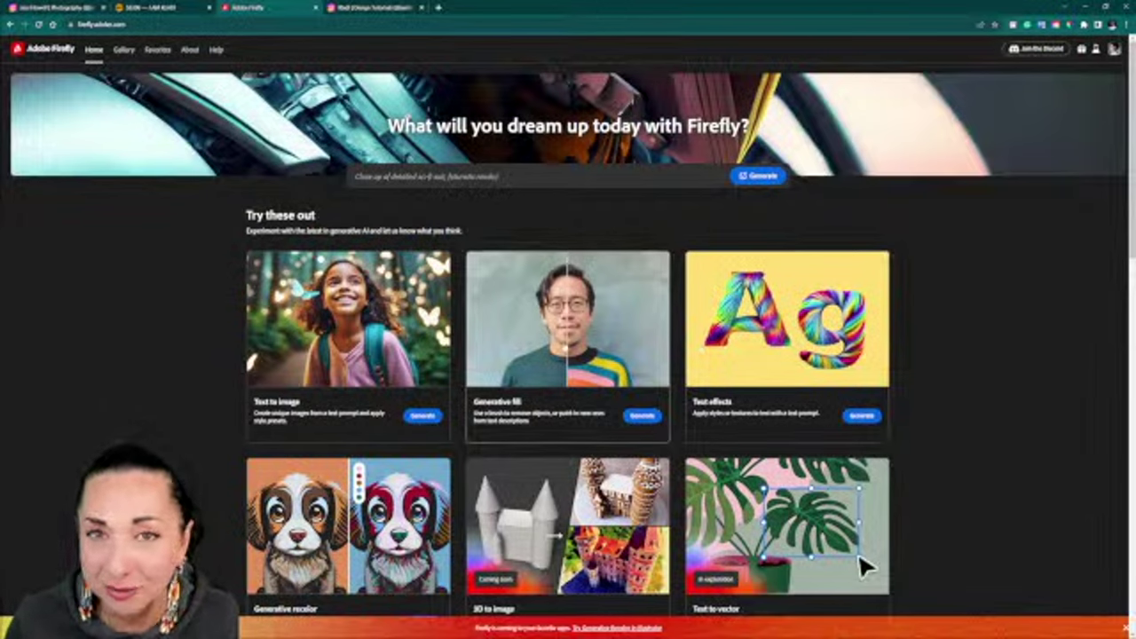
pyautogui.click(562, 347)
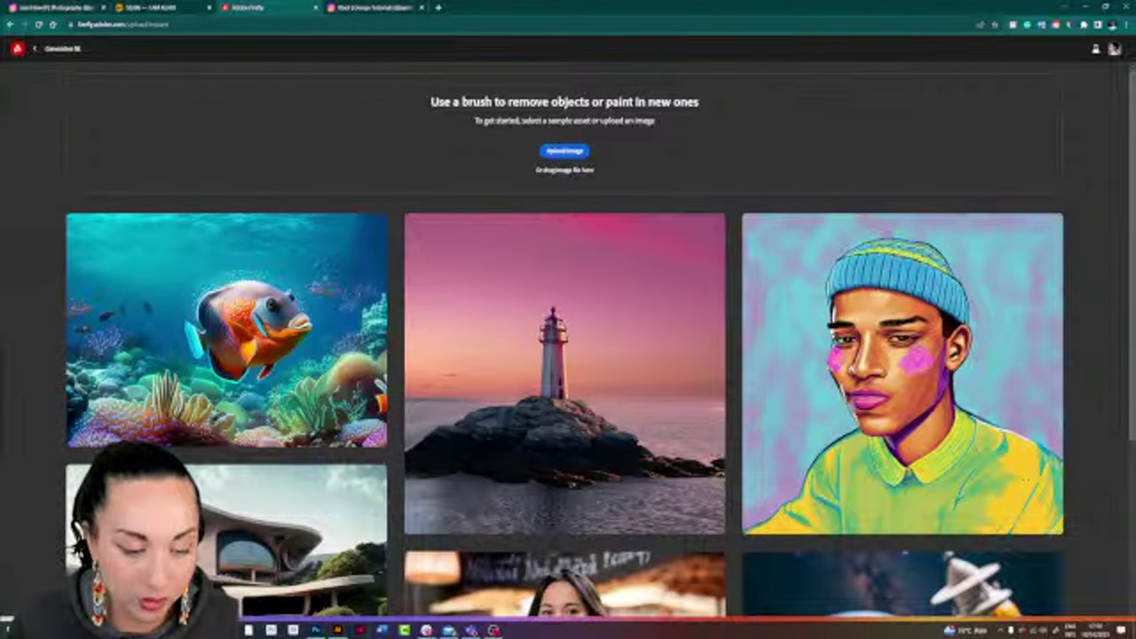
# Upload the polka-dot headshot into Generative fill and switch to the Instagram tab.
pyautogui.click(337, 630)
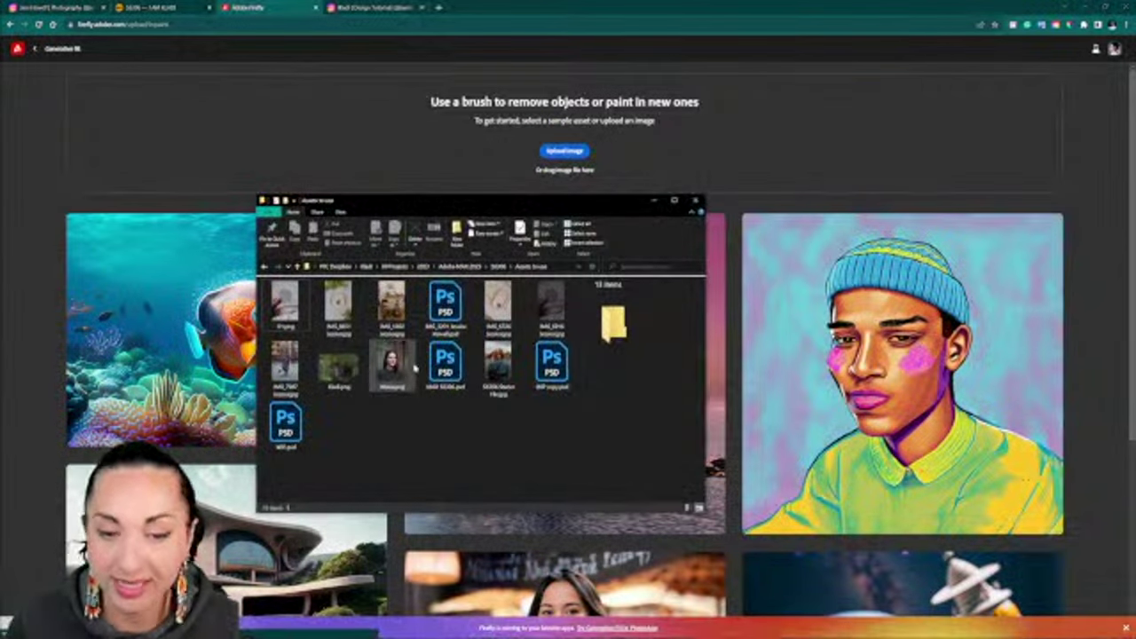
pyautogui.moveTo(393, 359); pyautogui.dragTo(630, 169)
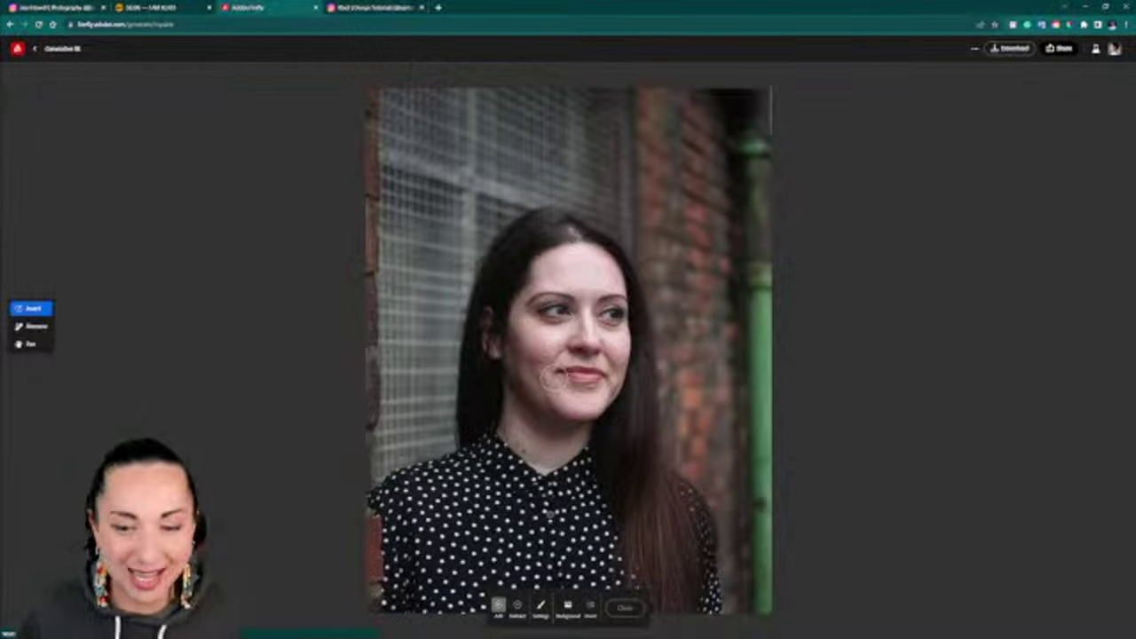
pyautogui.click(27, 11)
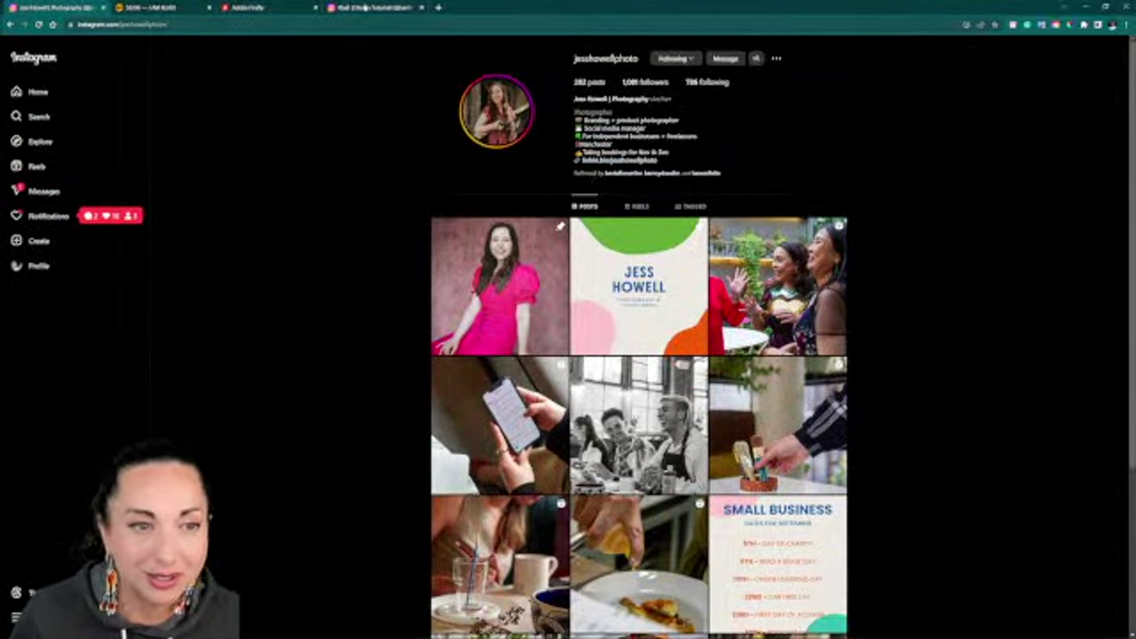
# Switch back to the Adobe Firefly tab with the polka-dot portrait.
pyautogui.click(243, 8)
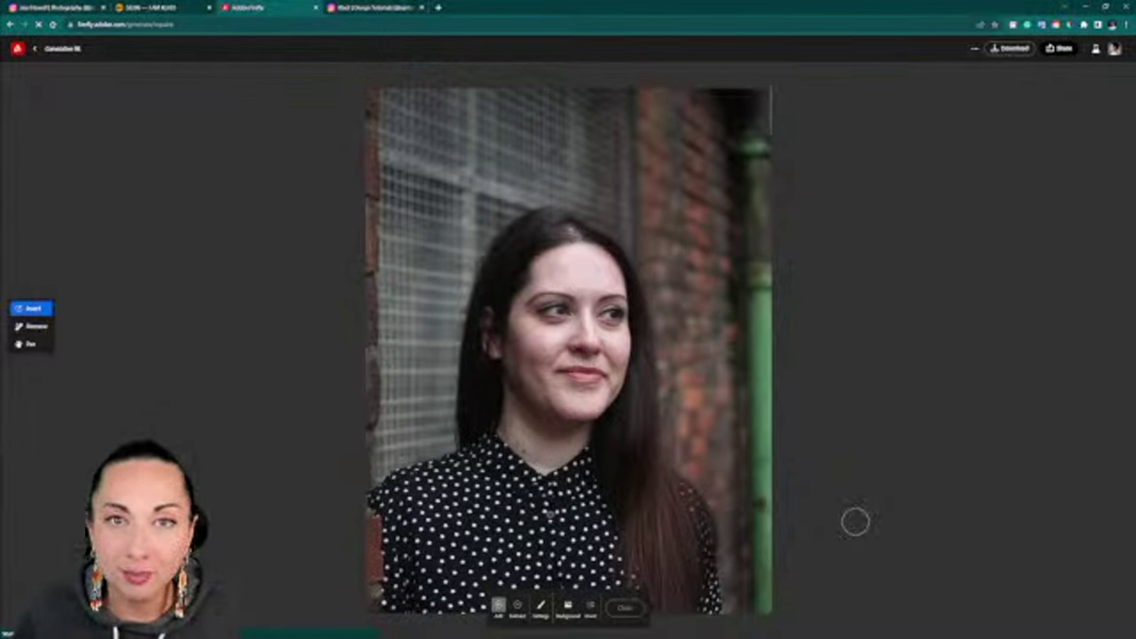
# Remove the portrait's background, then subtract part of the left shoulder from the mask.
pyautogui.click(568, 608)
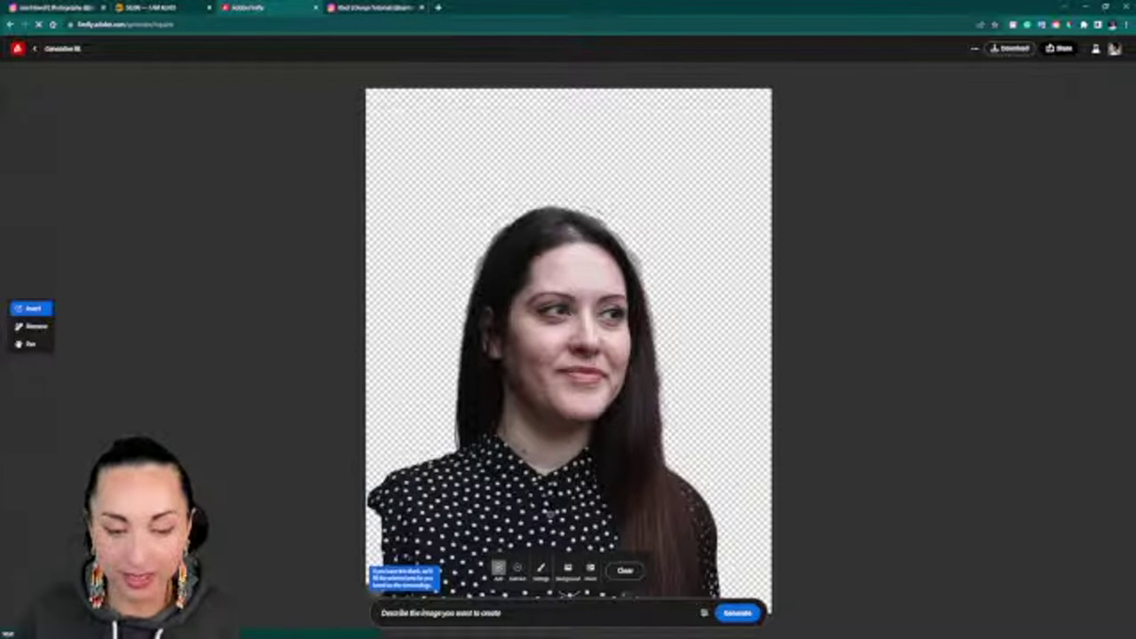
pyautogui.click(517, 571)
pyautogui.moveTo(395, 515)
pyautogui.mouseDown()
pyautogui.moveTo(364, 539)
pyautogui.moveTo(382, 499)
pyautogui.moveTo(363, 500)
pyautogui.moveTo(388, 512)
pyautogui.moveTo(381, 537)
pyautogui.moveTo(382, 525)
pyautogui.mouseUp()
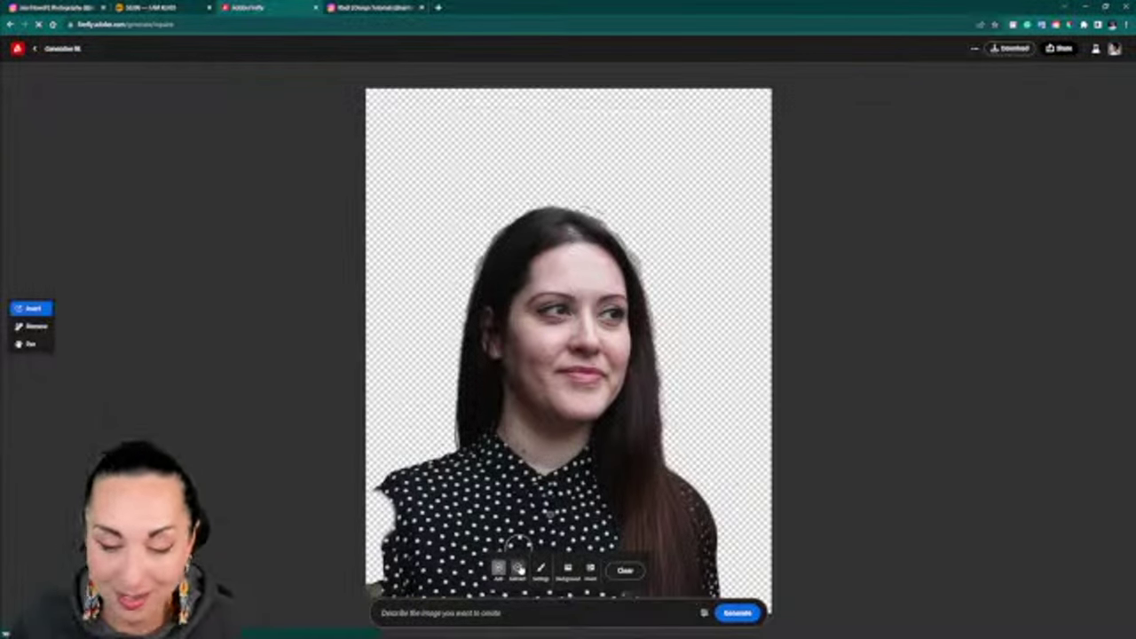
# Subtract a strip along the shirt's left edge from the mask, then paint it back with Add.
pyautogui.click(518, 568)
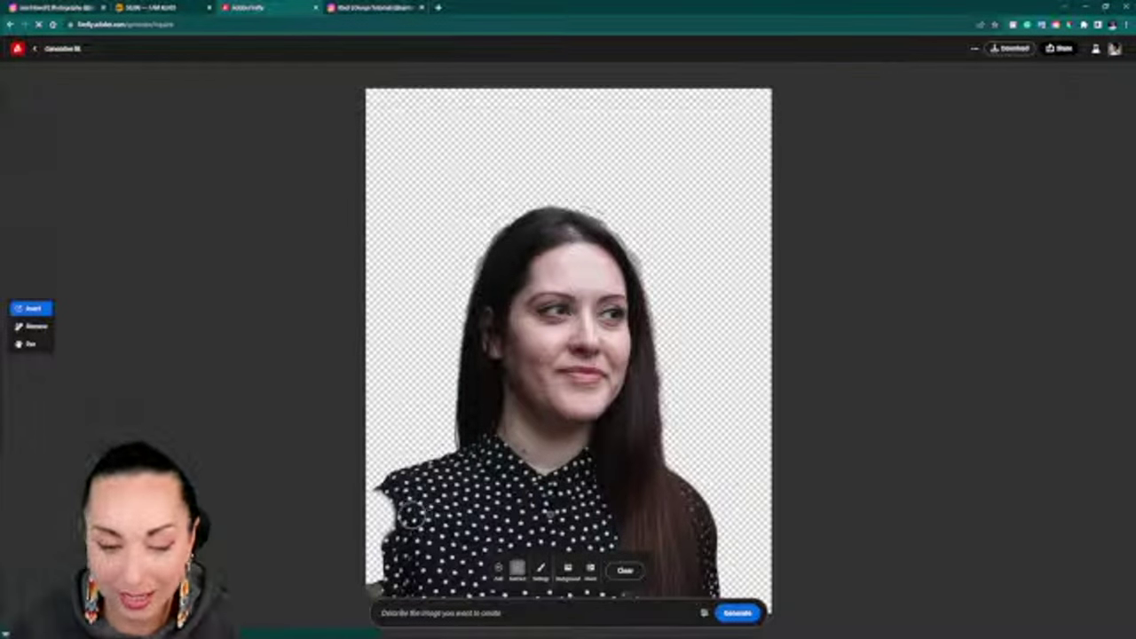
pyautogui.moveTo(371, 498)
pyautogui.mouseDown()
pyautogui.moveTo(392, 527)
pyautogui.moveTo(377, 546)
pyautogui.moveTo(371, 596)
pyautogui.mouseUp()
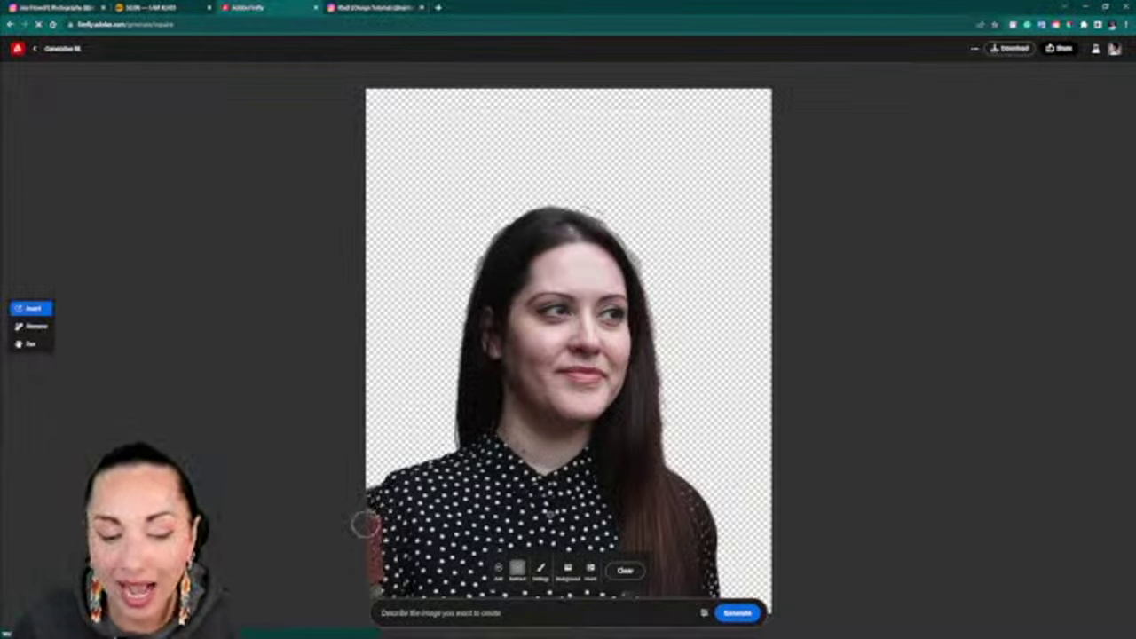
pyautogui.click(498, 568)
pyautogui.moveTo(340, 519)
pyautogui.mouseDown()
pyautogui.moveTo(358, 506)
pyautogui.moveTo(370, 524)
pyautogui.moveTo(359, 621)
pyautogui.mouseUp()
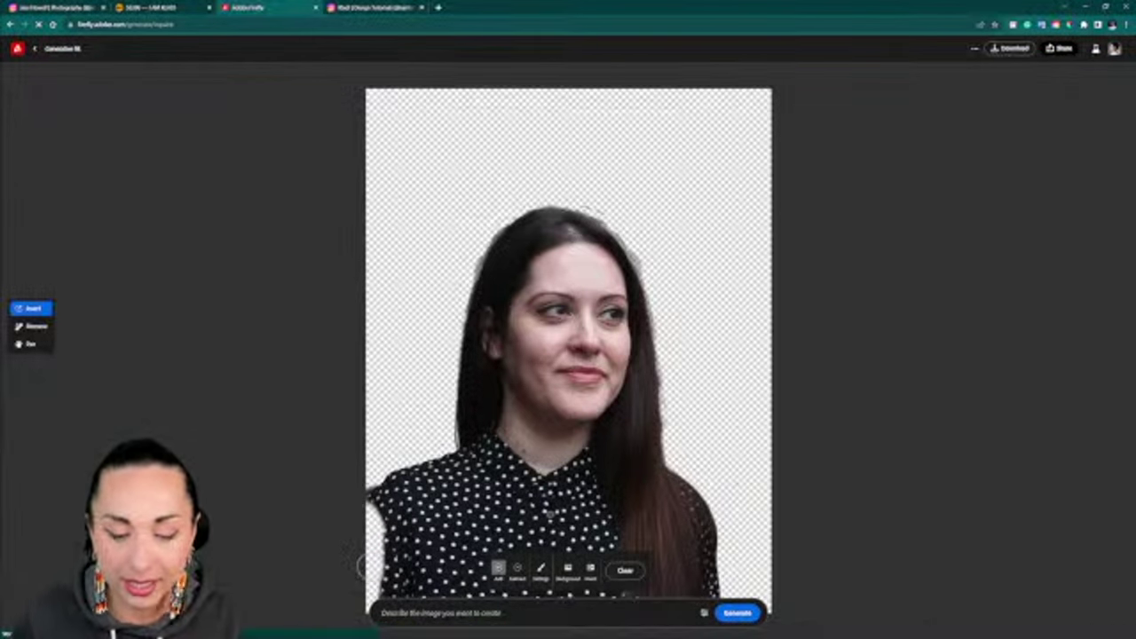
pyautogui.click(408, 612)
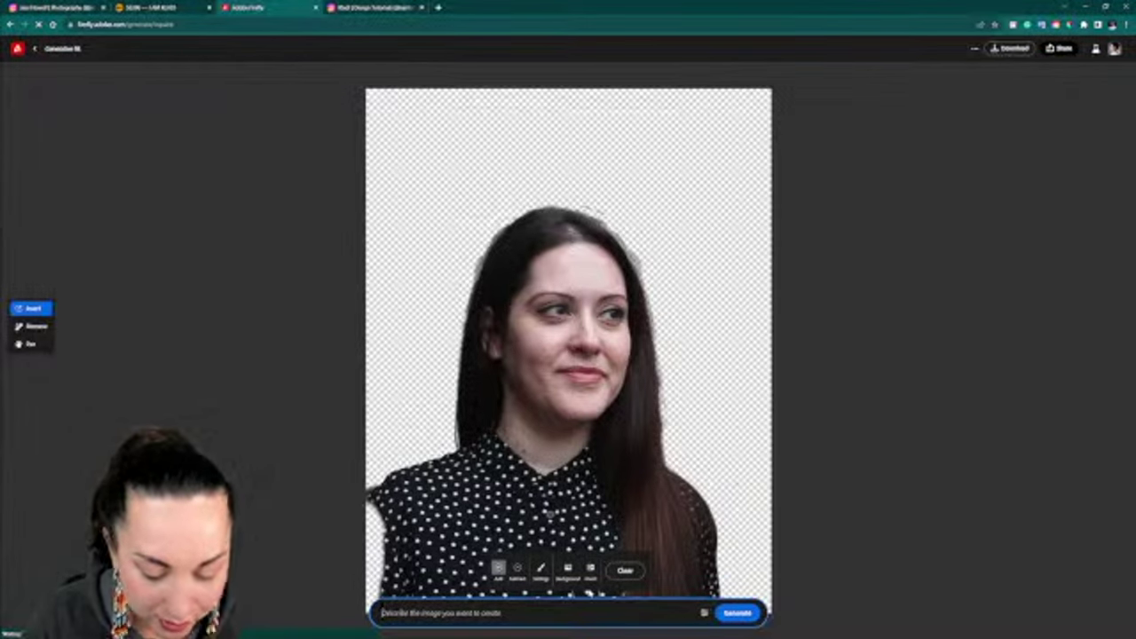
# Generate a new background from the prompt 'country side field'.
pyautogui.write('country')
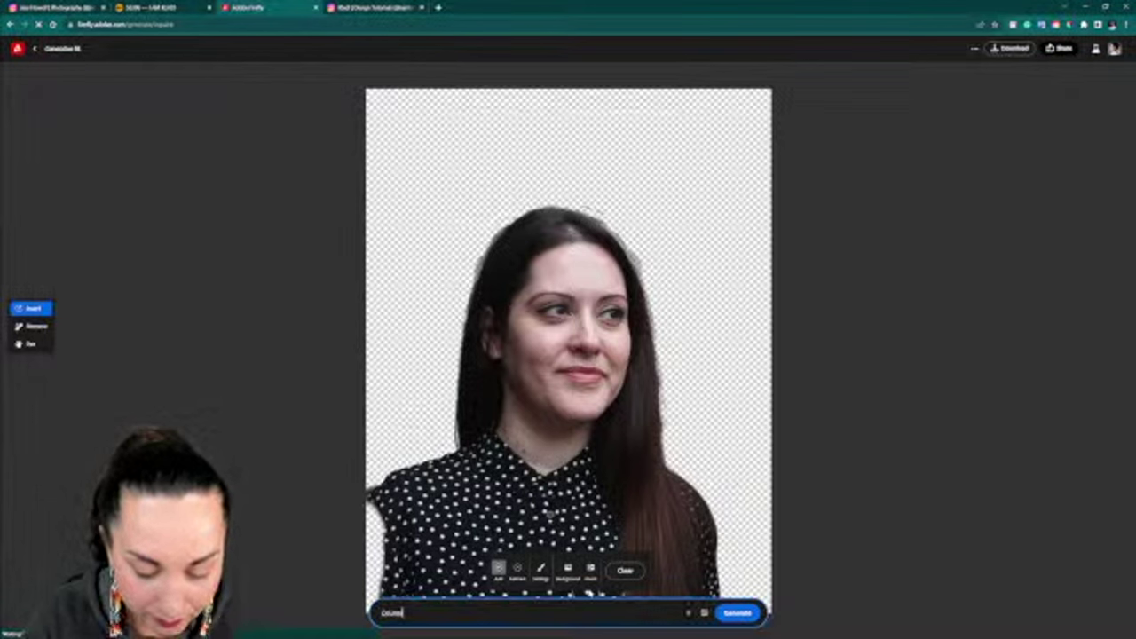
pyautogui.write(' side')
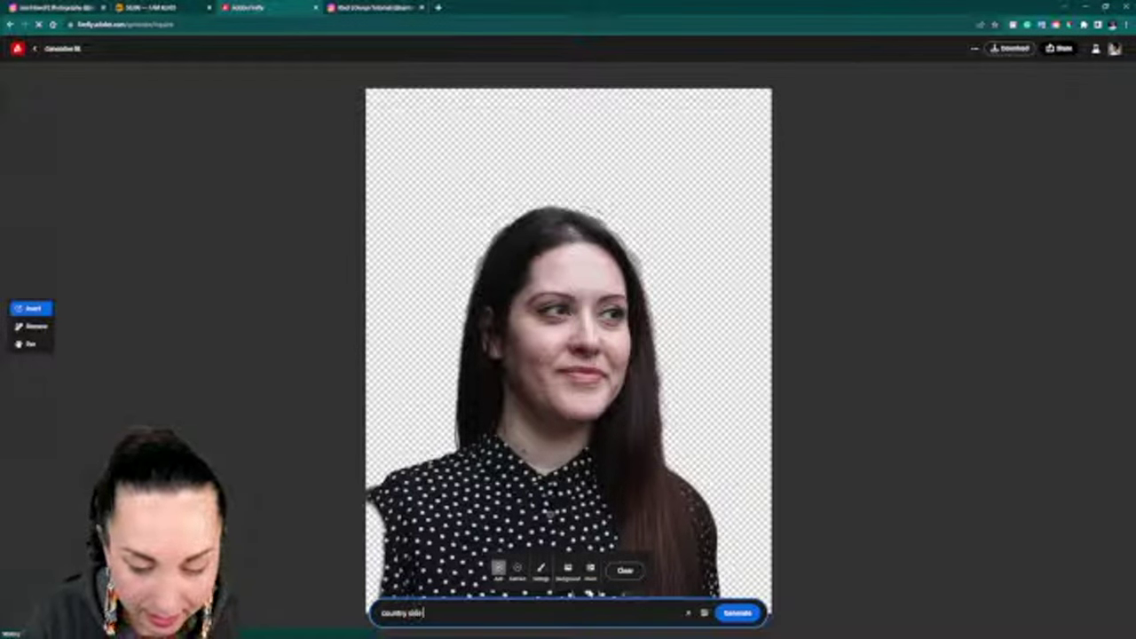
pyautogui.write(' field')
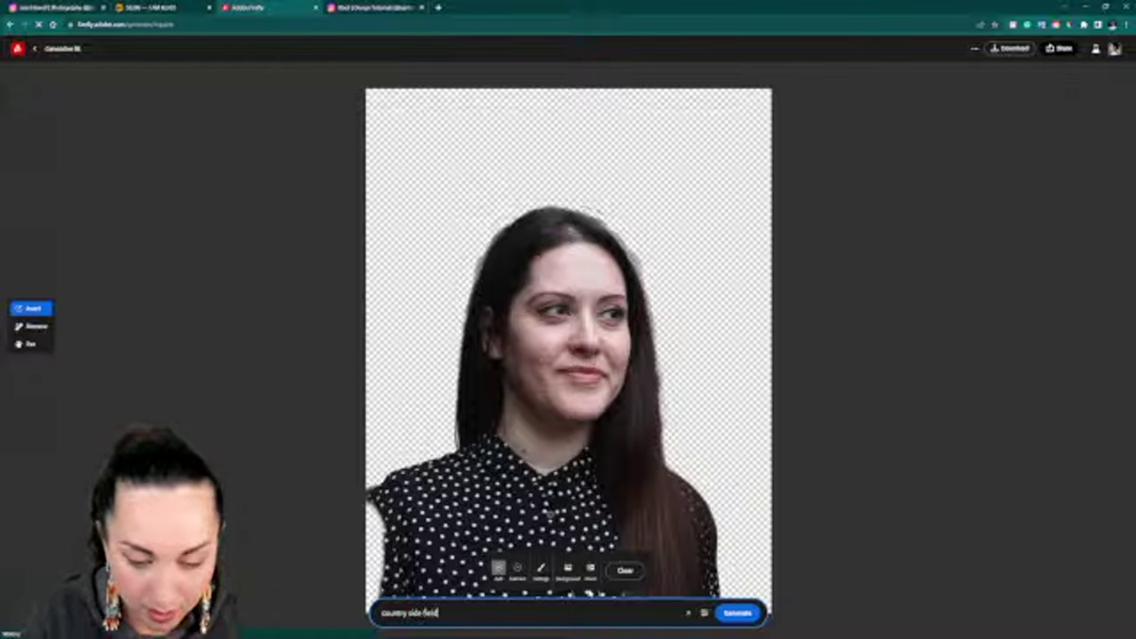
pyautogui.press('Return')
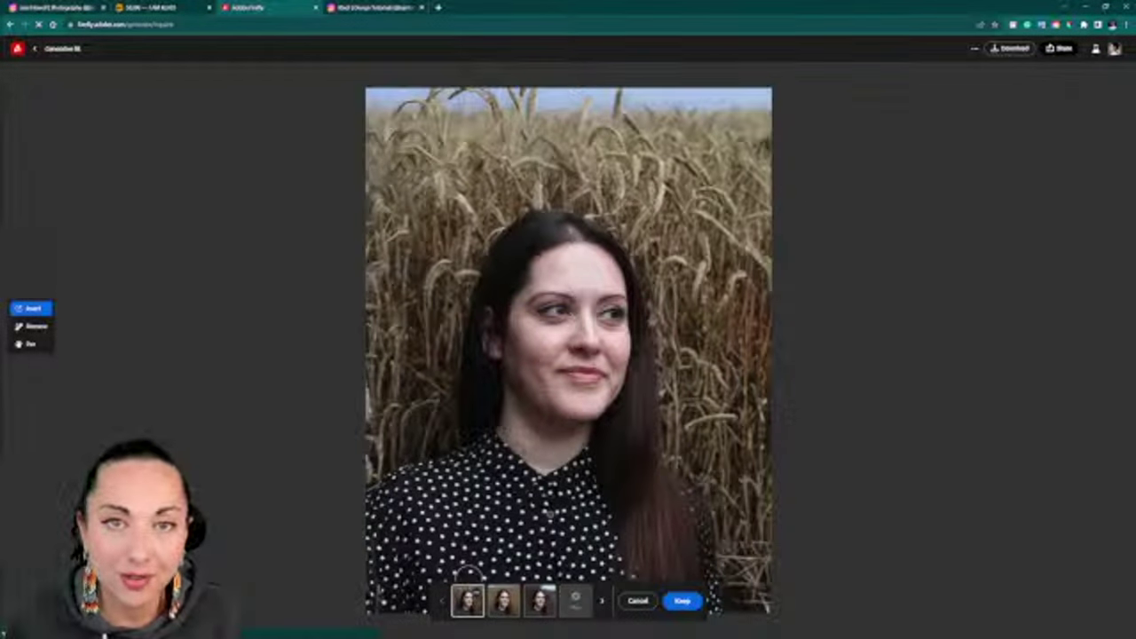
# Preview the oat-field variation, then pick the bare-bushes, pale-sky background.
pyautogui.click(502, 601)
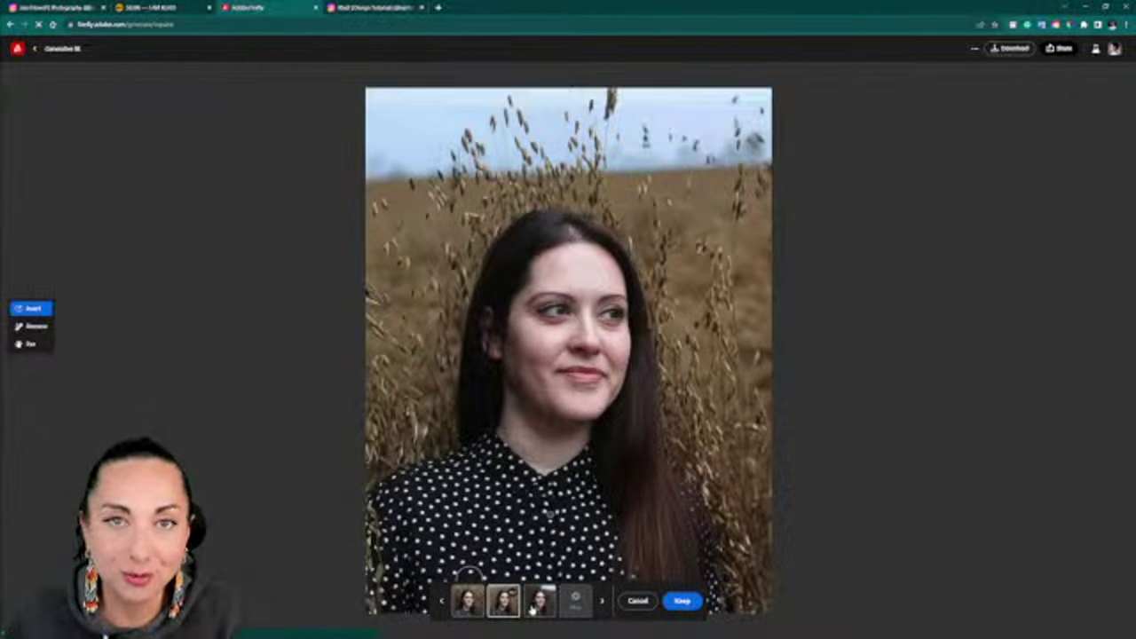
pyautogui.click(537, 603)
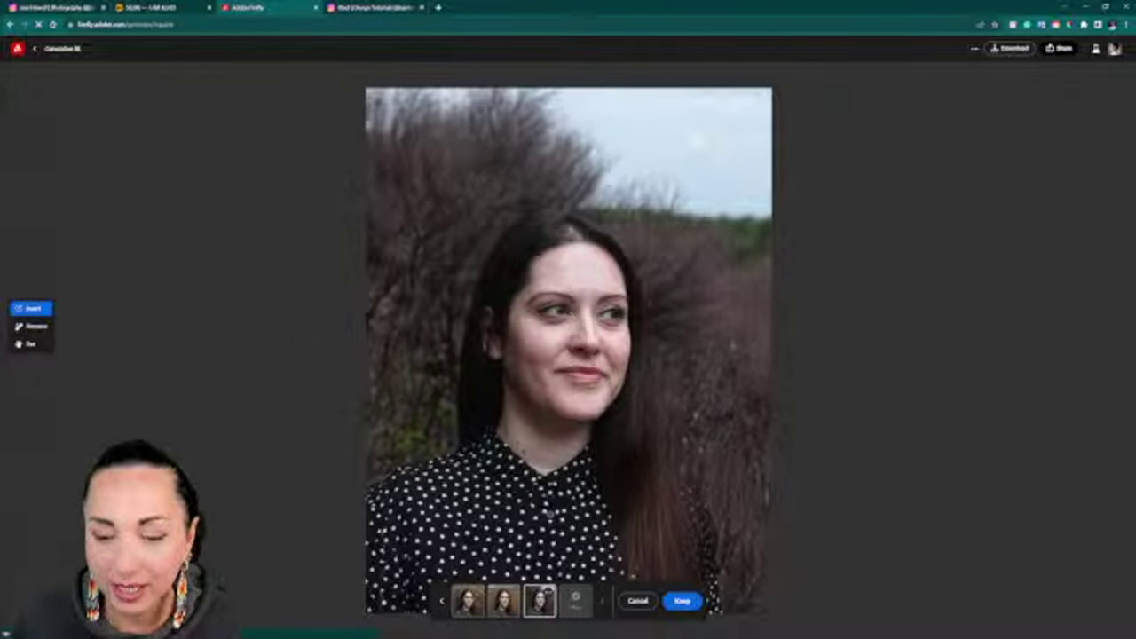
# Keep the bare-bushes background, then generate 'birds' in a brushed area of the sky.
pyautogui.click(681, 600)
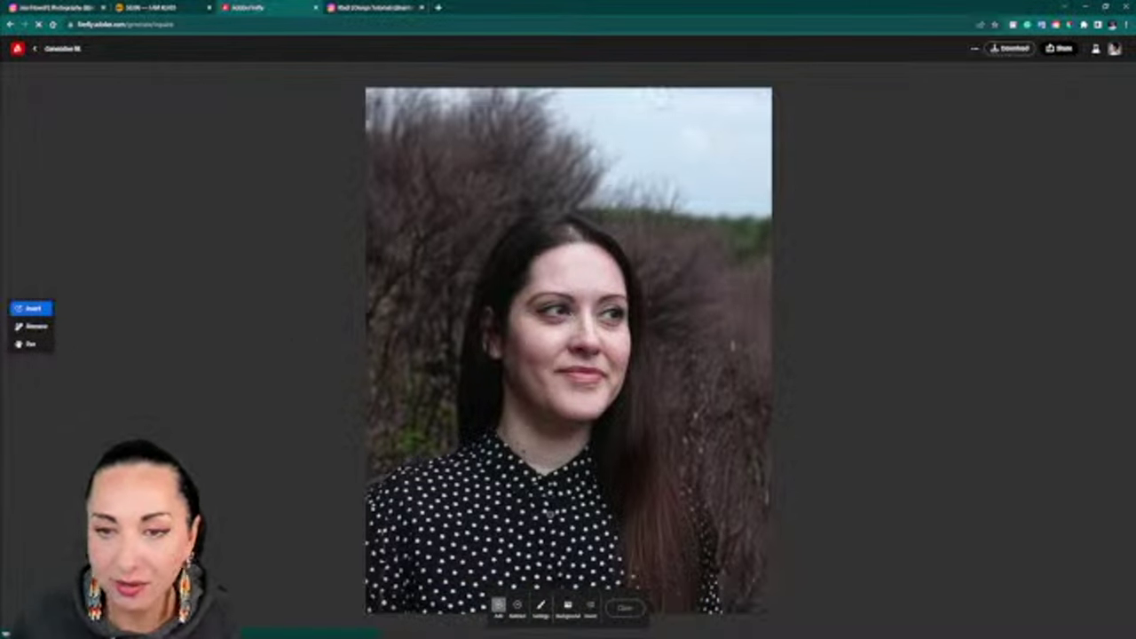
pyautogui.click(693, 153)
pyautogui.moveTo(696, 153)
pyautogui.mouseDown()
pyautogui.moveTo(663, 163)
pyautogui.moveTo(681, 158)
pyautogui.mouseUp()
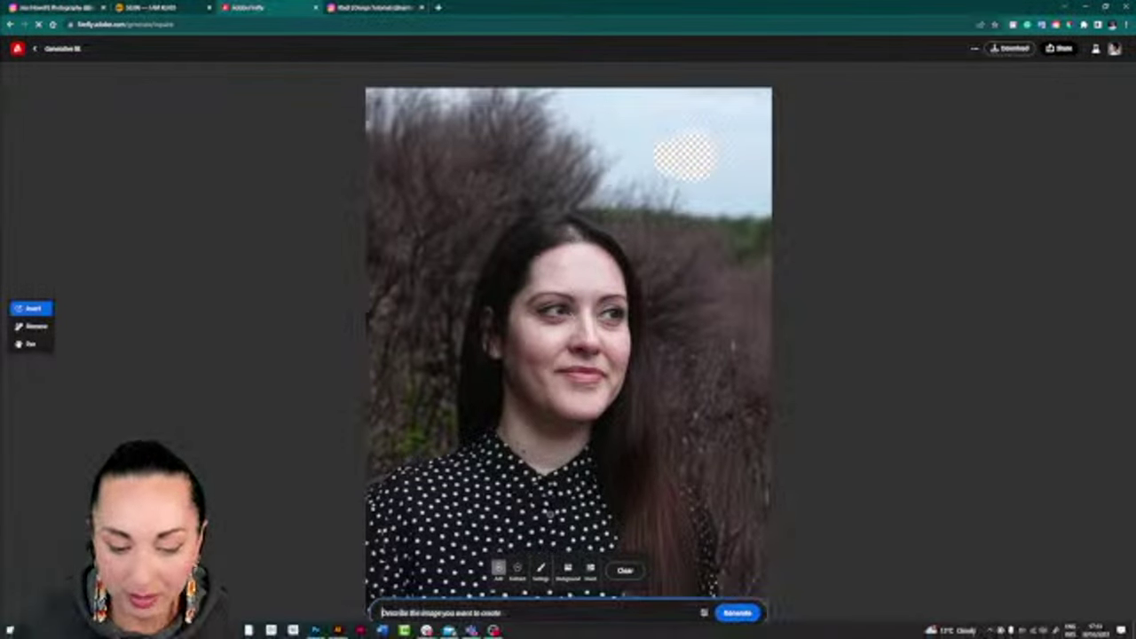
pyautogui.click(384, 612)
pyautogui.write('bir')
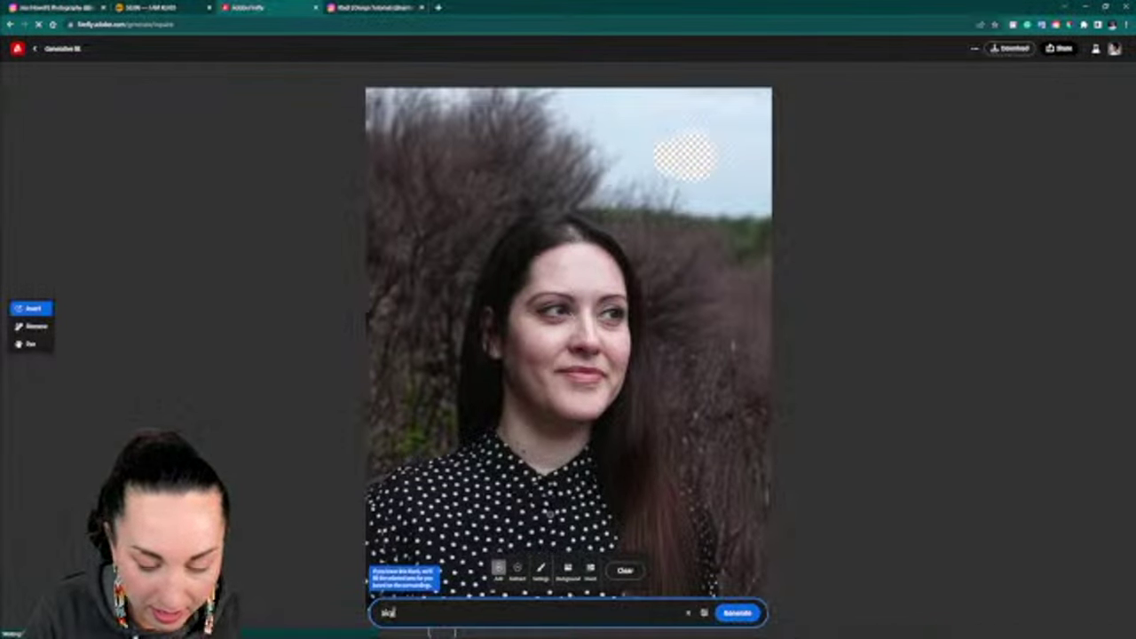
pyautogui.write('ds')
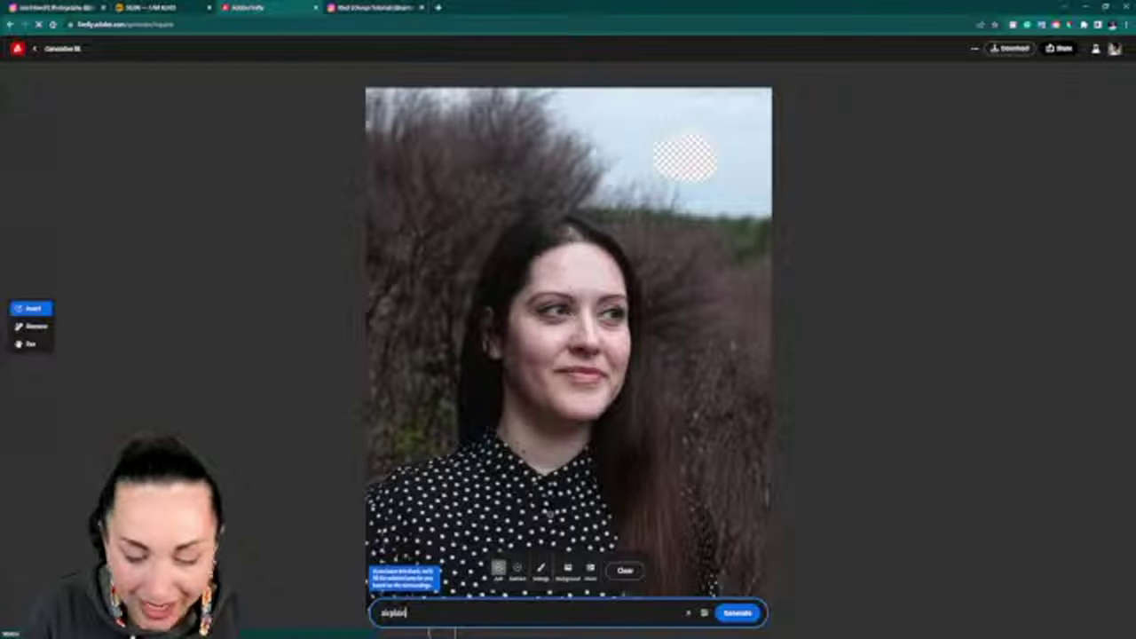
pyautogui.press('Return')
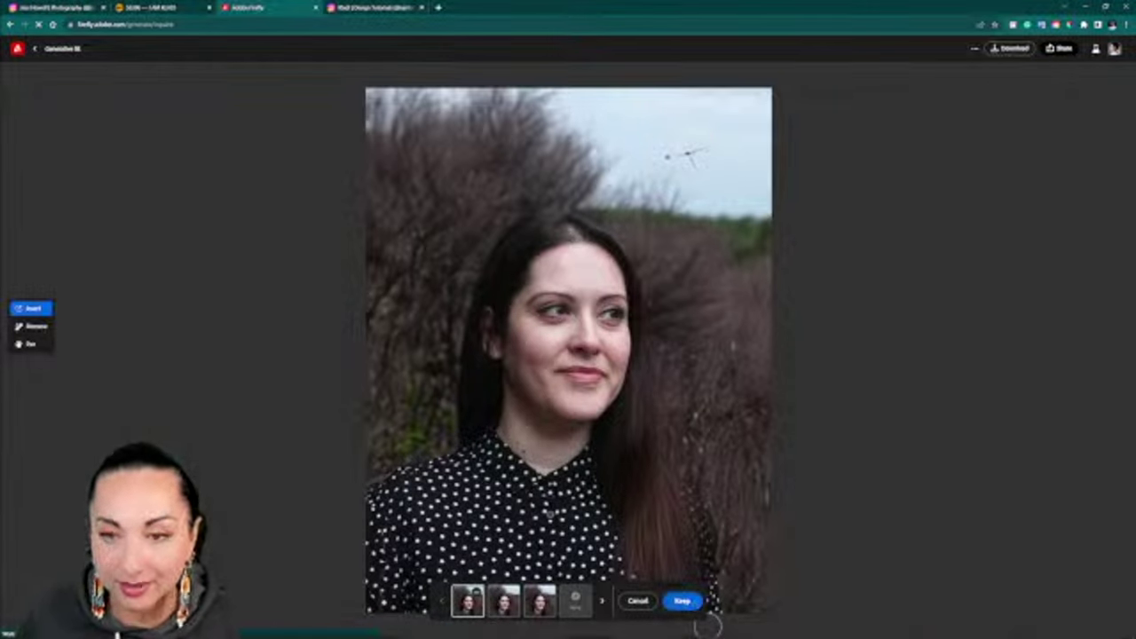
# Choose the second birds variation, keep it, and switch to Photoshop.
pyautogui.click(511, 607)
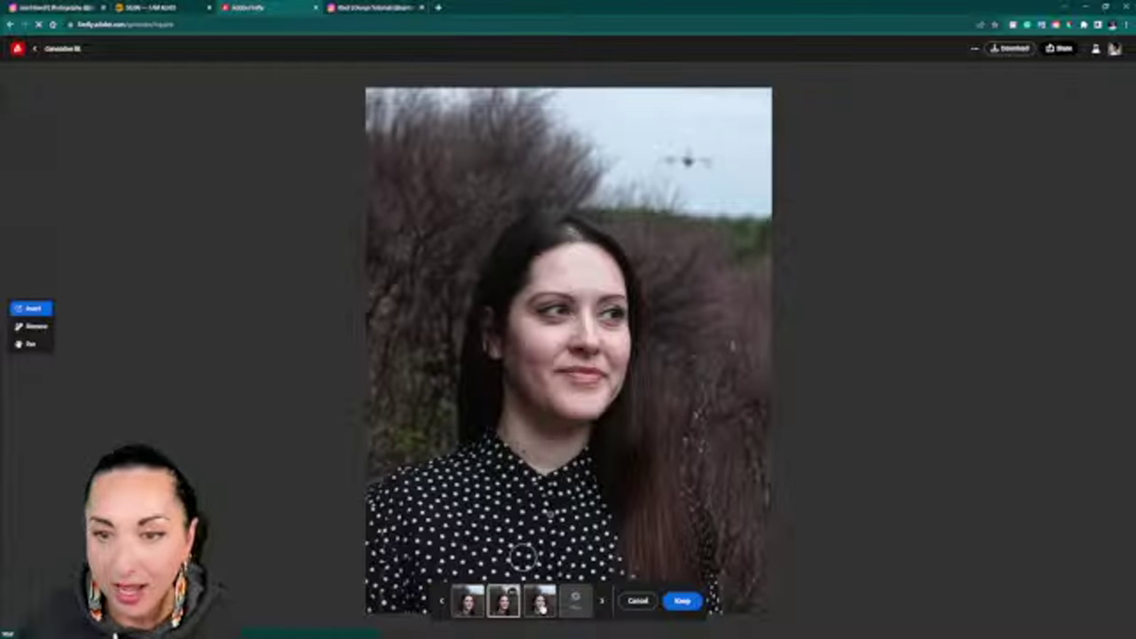
pyautogui.click(540, 607)
pyautogui.click(512, 605)
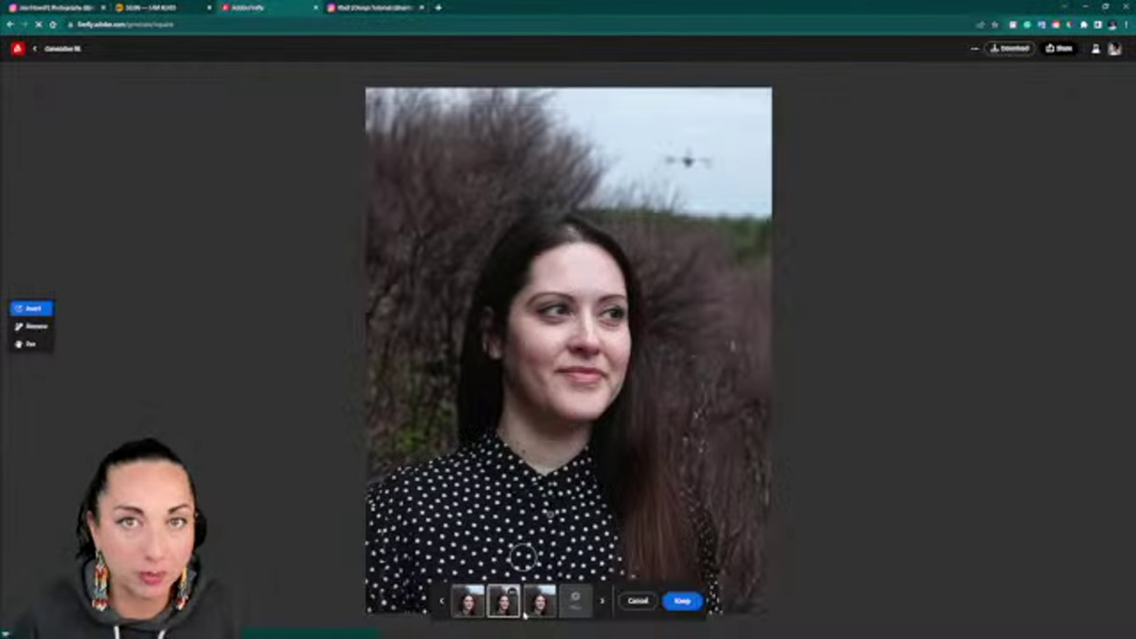
pyautogui.click(683, 602)
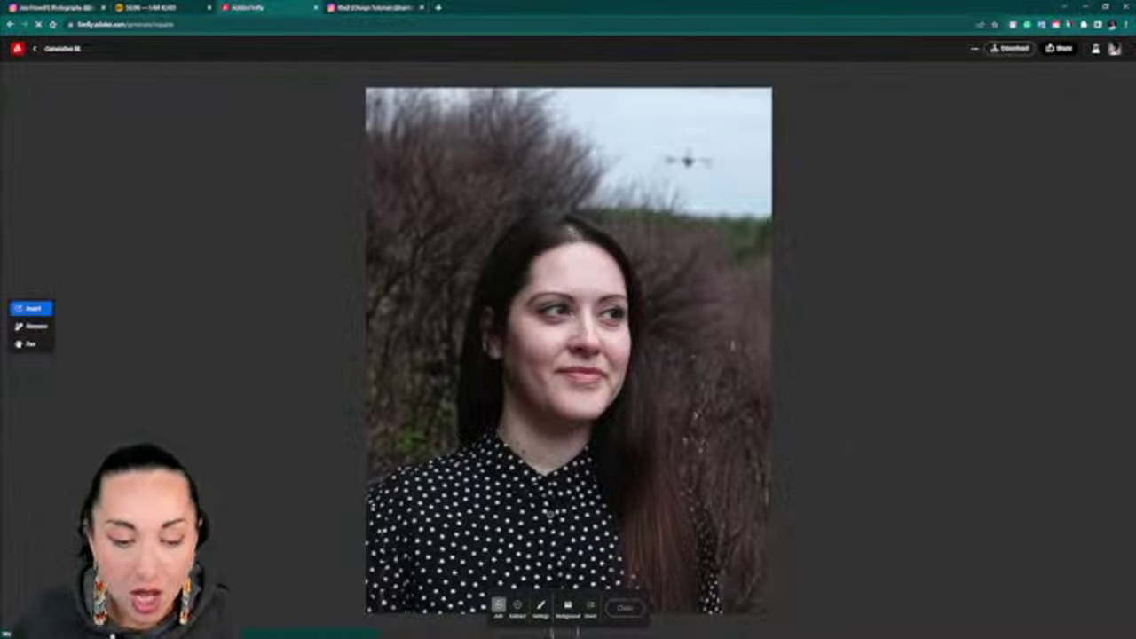
pyautogui.click(315, 630)
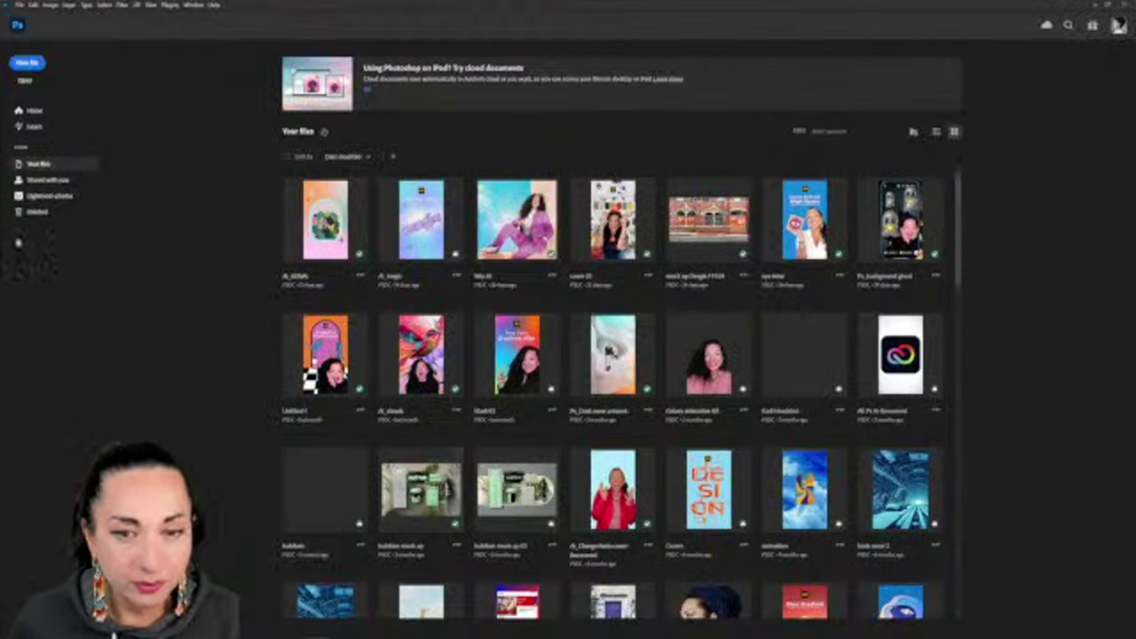
# Open the portrait photo from 00 Projects > 2023 > Adobe MAX 2023 > Assets to use on the computer.
pyautogui.click(23, 80)
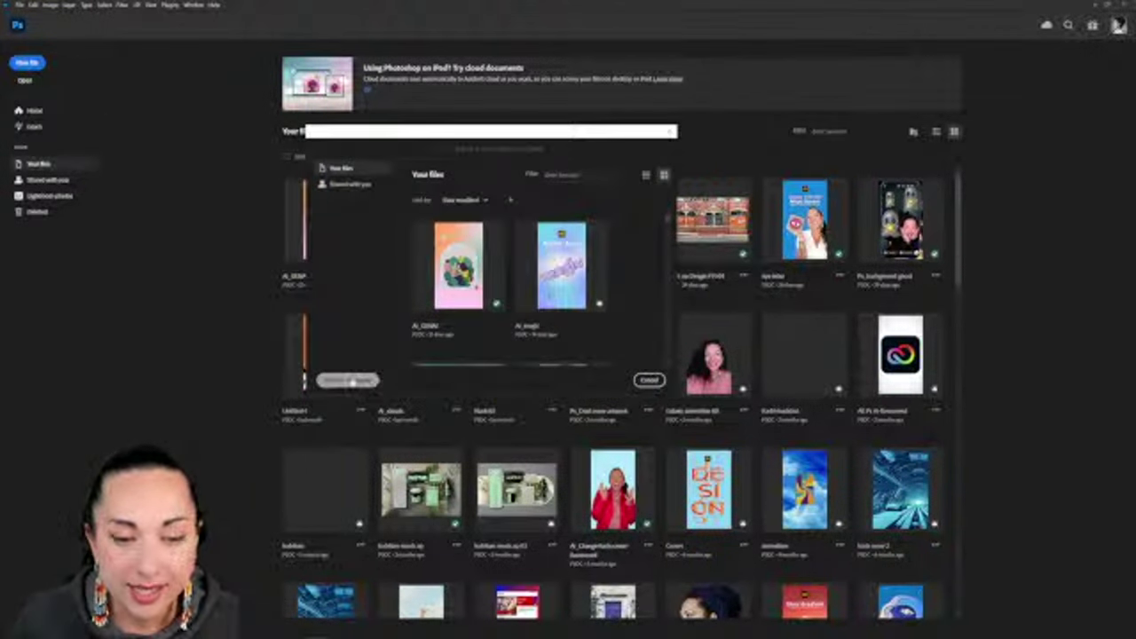
pyautogui.click(348, 380)
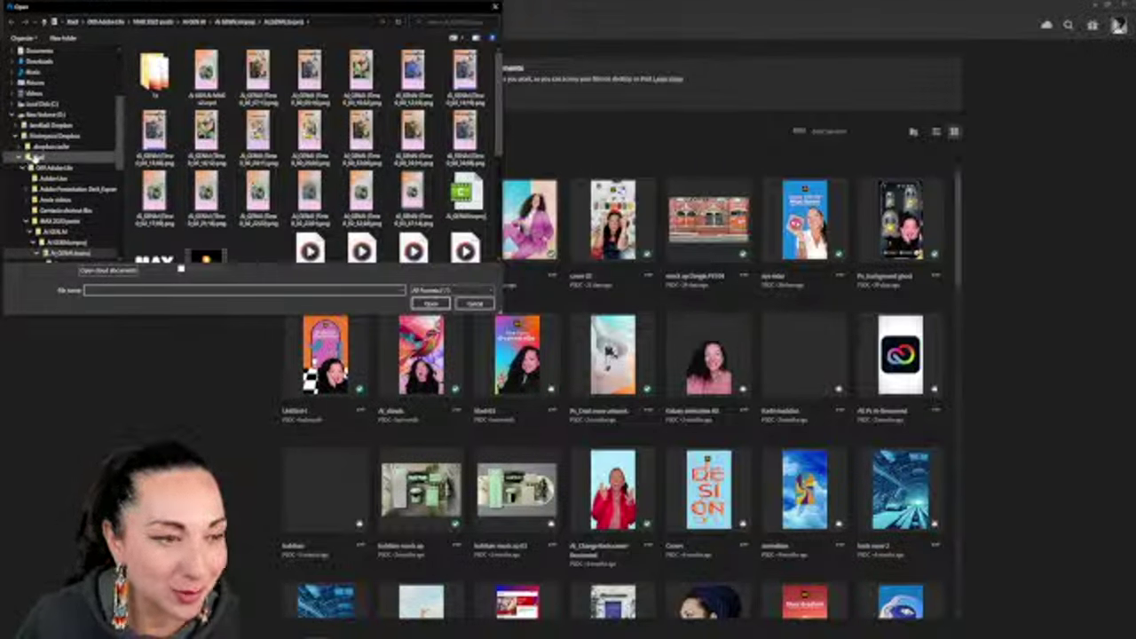
pyautogui.click(34, 156)
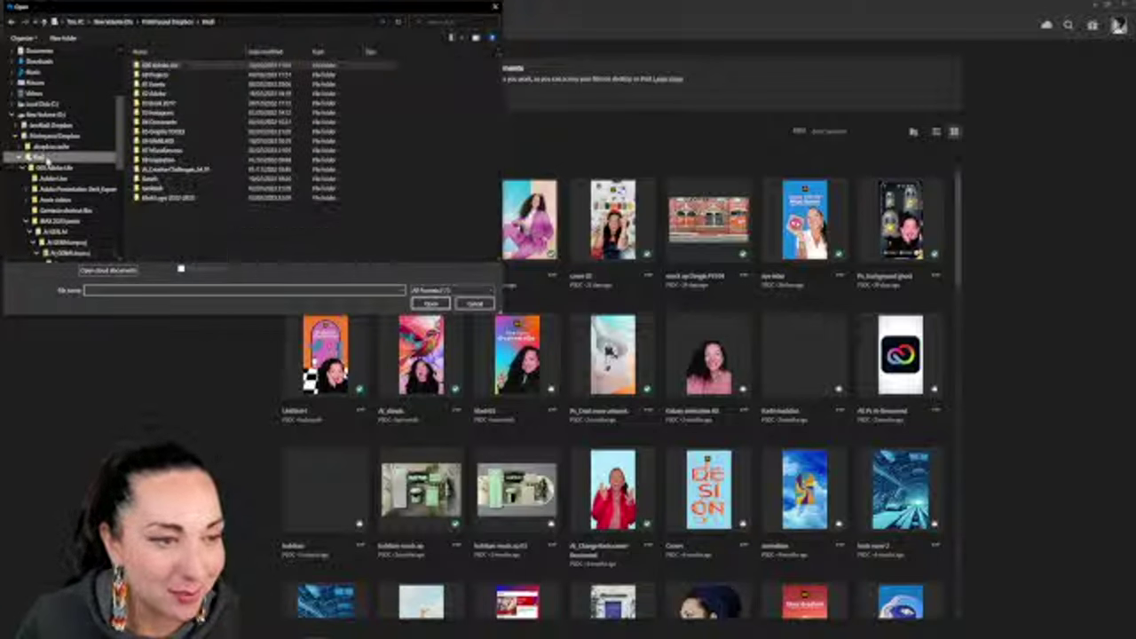
pyautogui.doubleClick(190, 76)
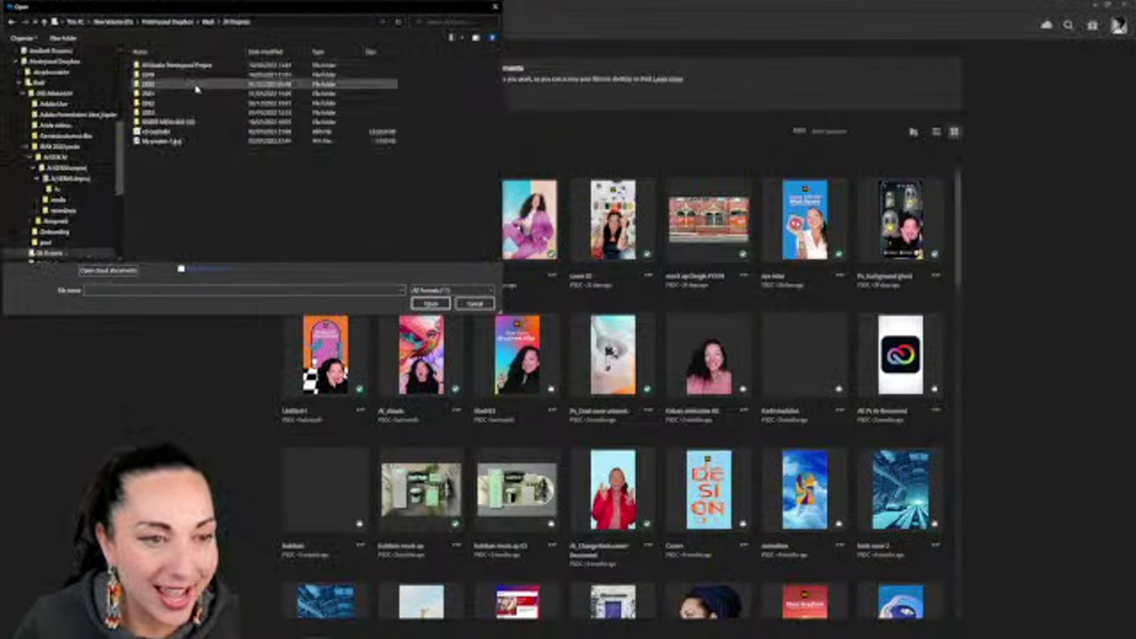
pyautogui.doubleClick(192, 113)
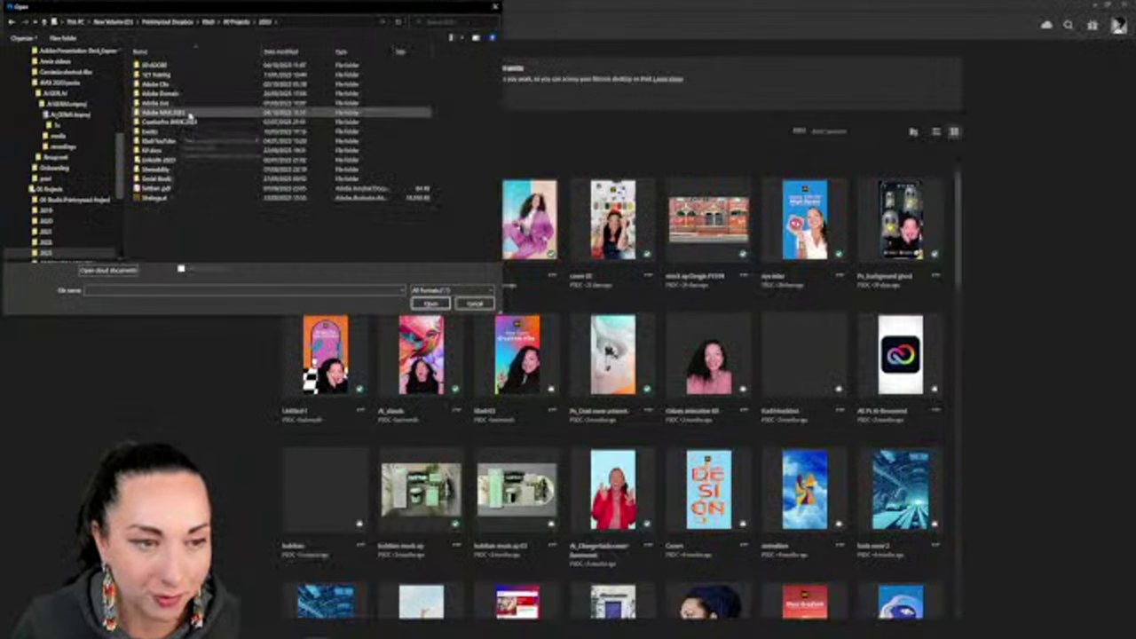
pyautogui.doubleClick(190, 114)
pyautogui.doubleClick(185, 107)
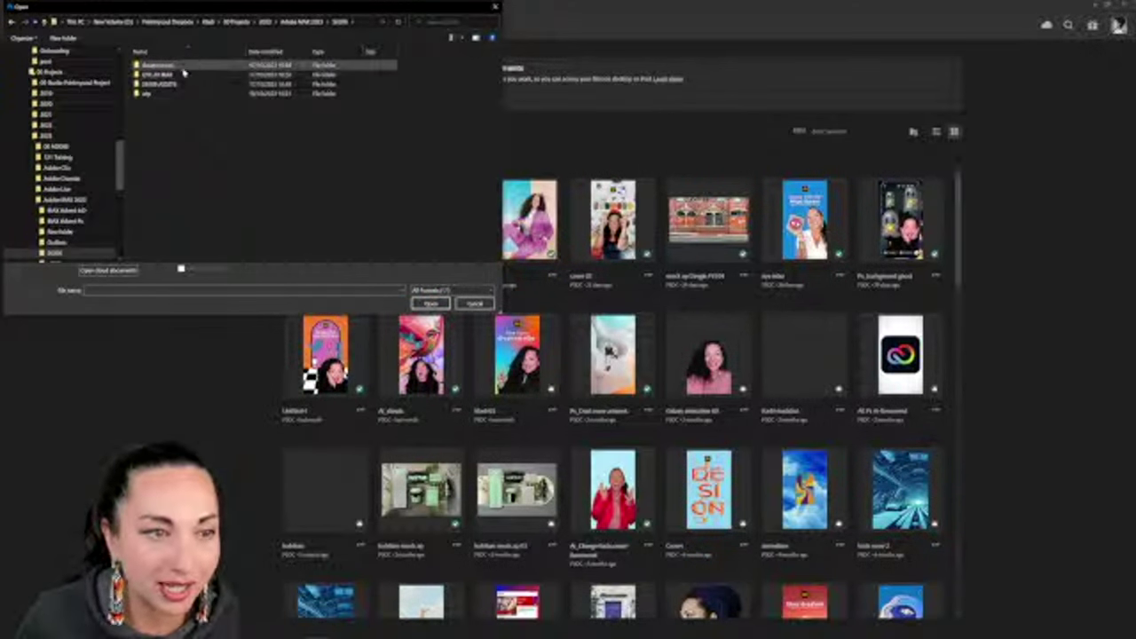
pyautogui.doubleClick(184, 69)
pyautogui.click(313, 140)
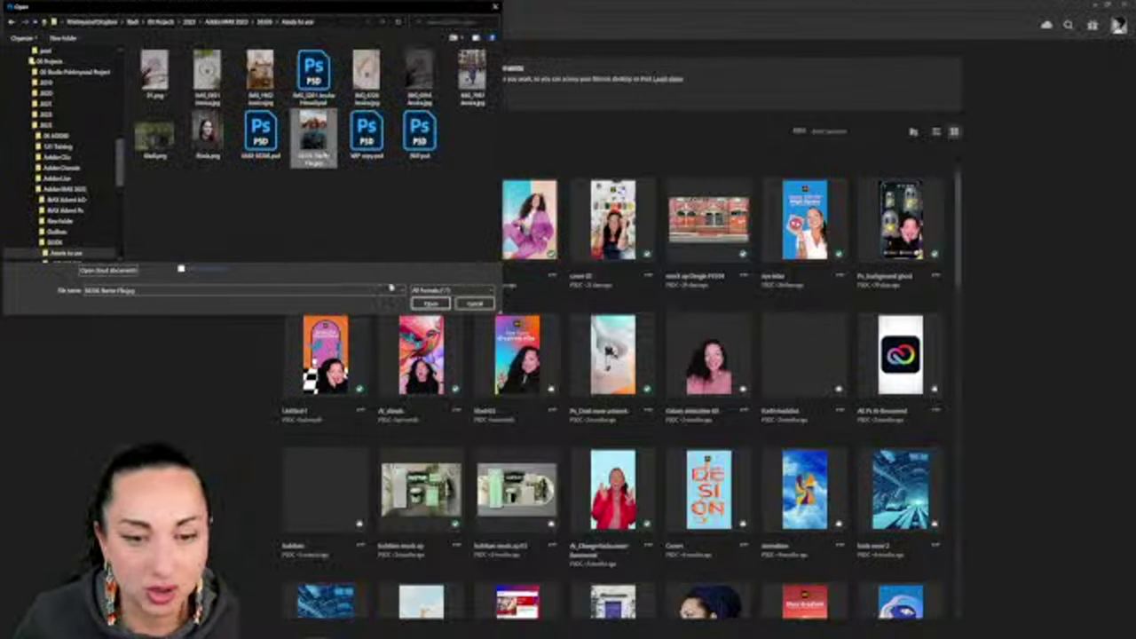
pyautogui.click(430, 304)
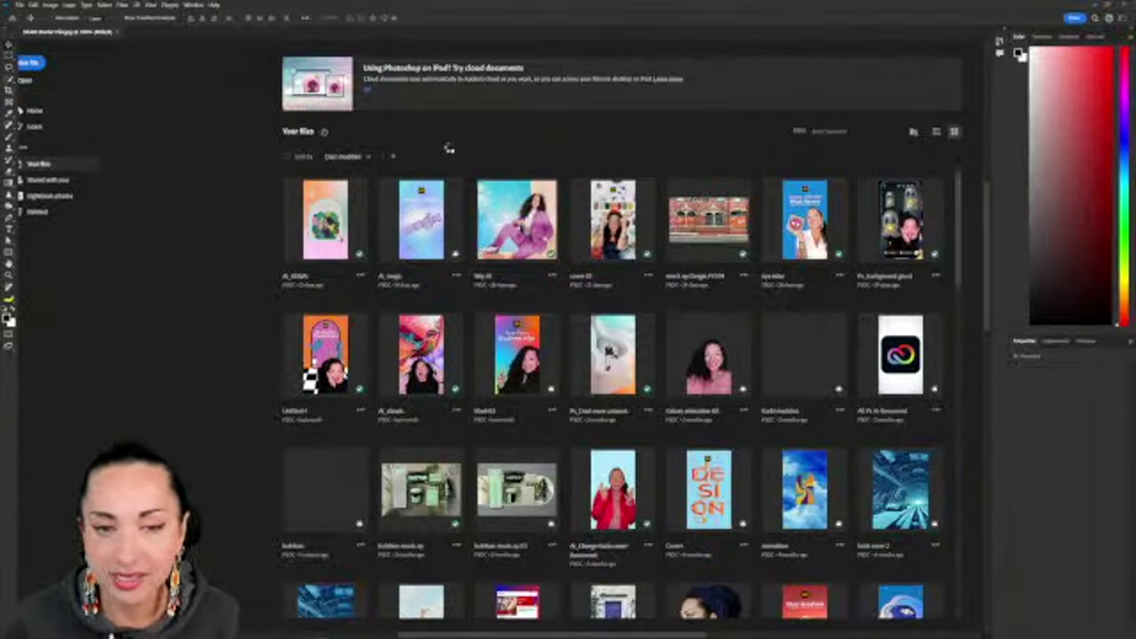
# Wait for the opened portrait photo to load in Photoshop.
pyautogui.moveTo(251, 635)
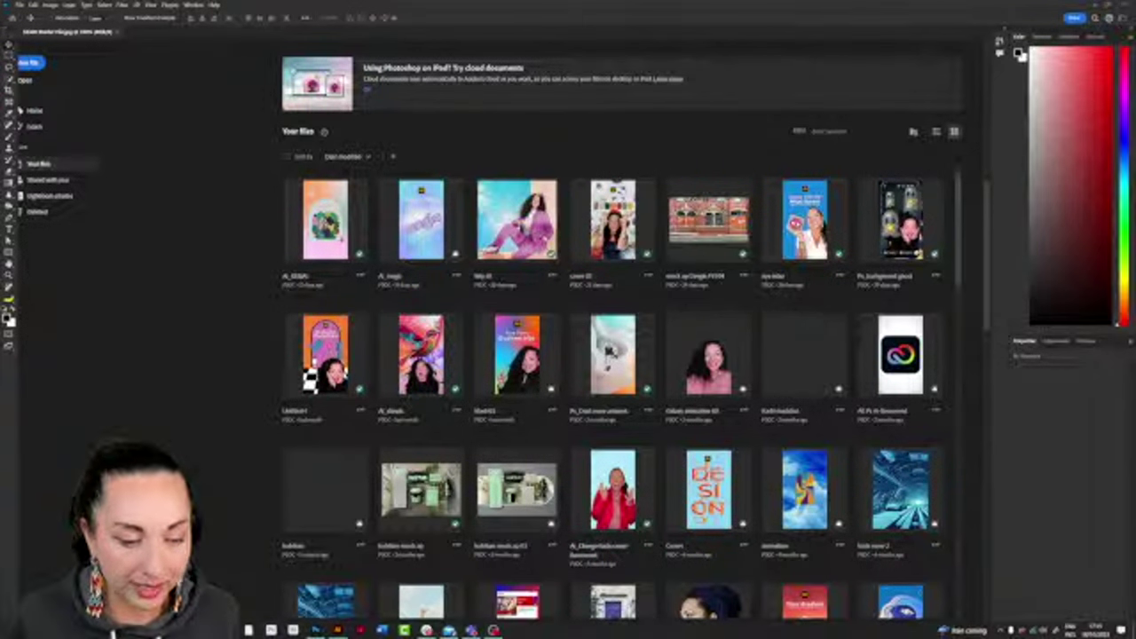
# Select the starter JPG in File Explorer, then minimize the Explorer window.
pyautogui.click(337, 630)
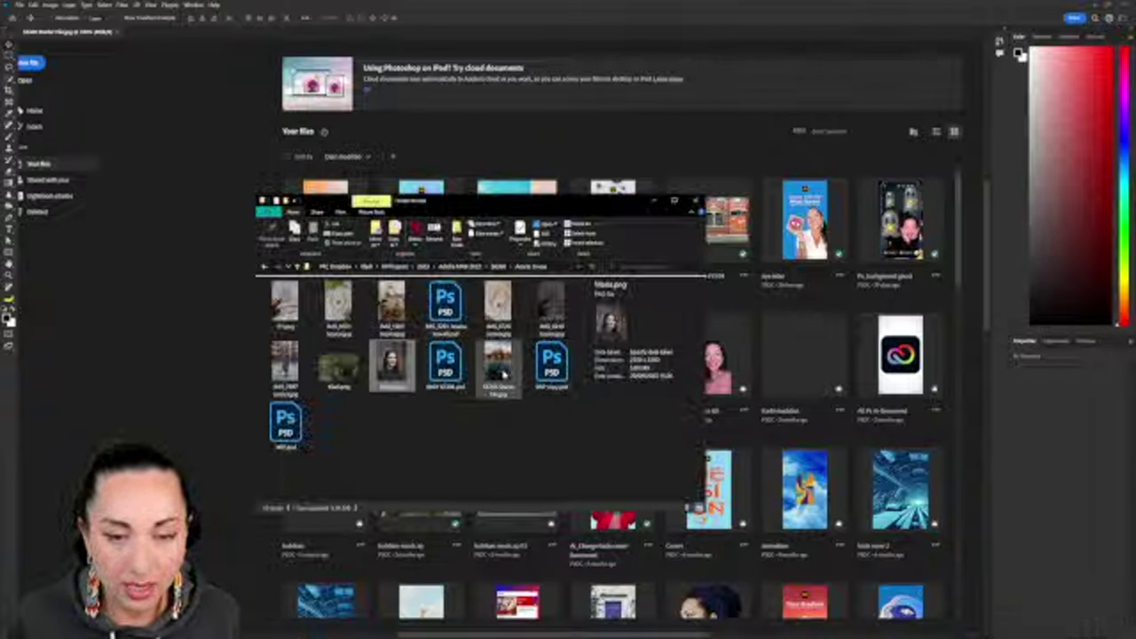
pyautogui.click(503, 374)
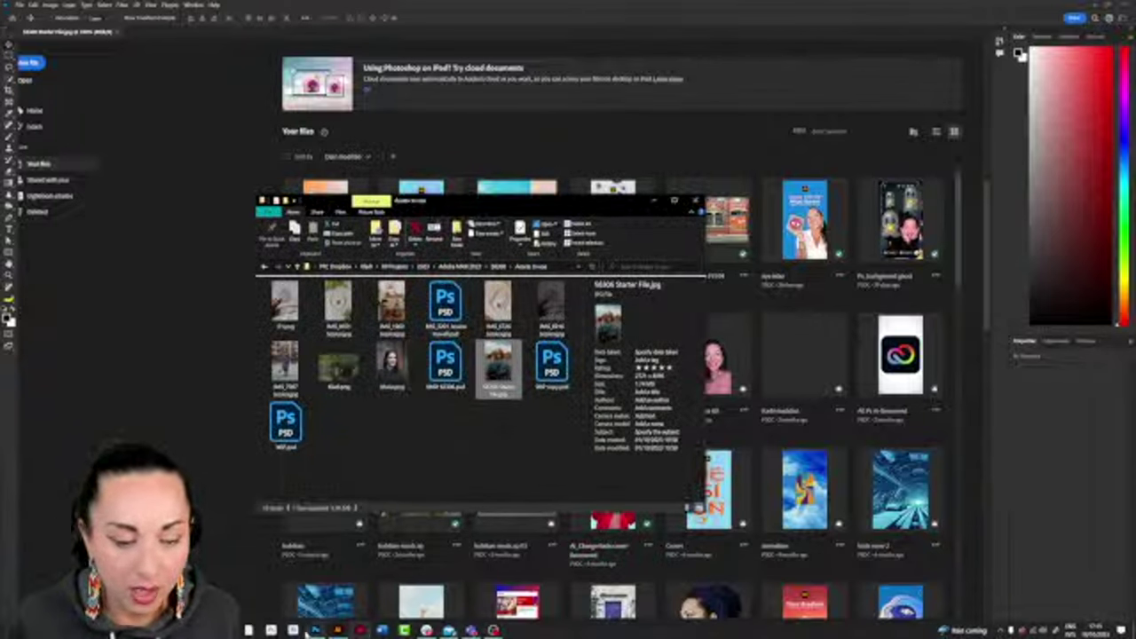
pyautogui.click(337, 630)
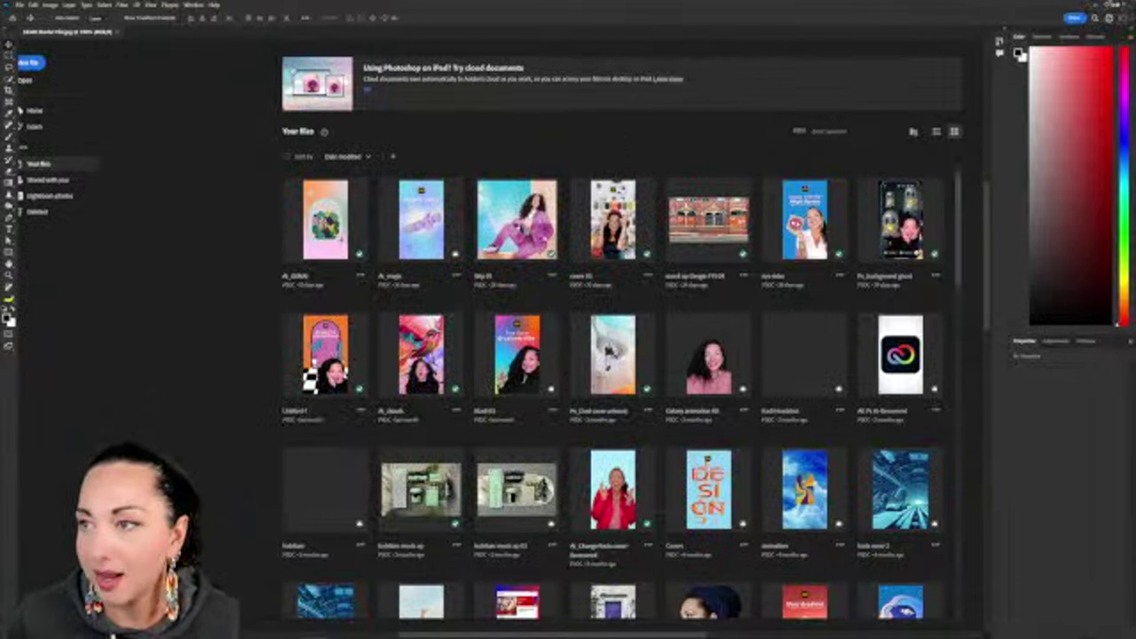
# Close the Photoshop window and bring the Adobe Firefly browser window forward.
pyautogui.moveTo(417, 632)
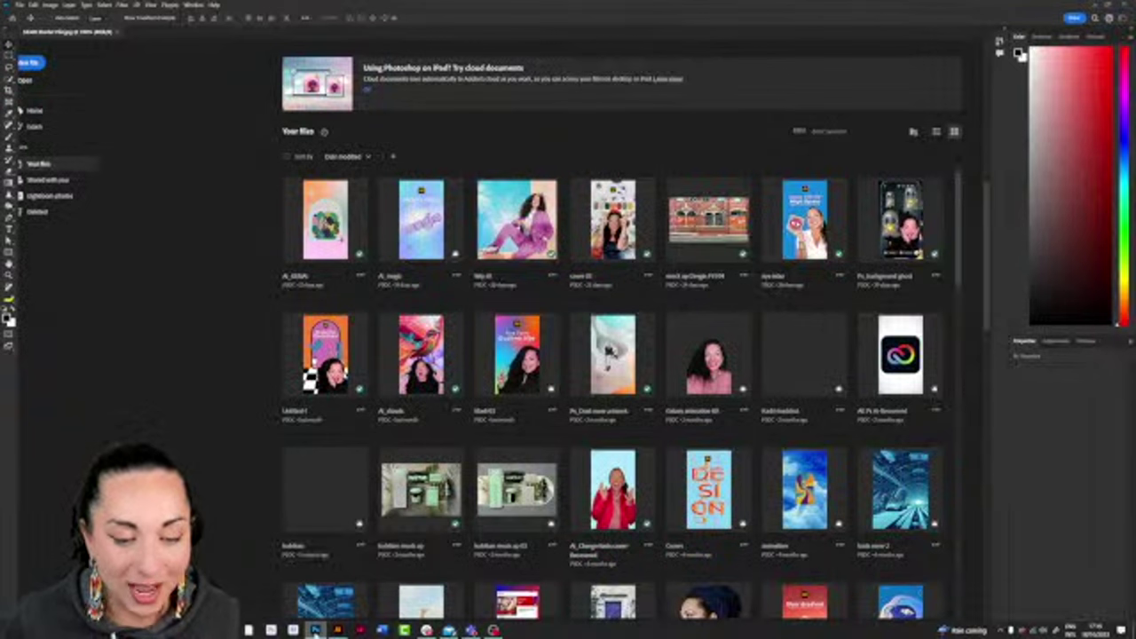
pyautogui.rightClick(315, 631)
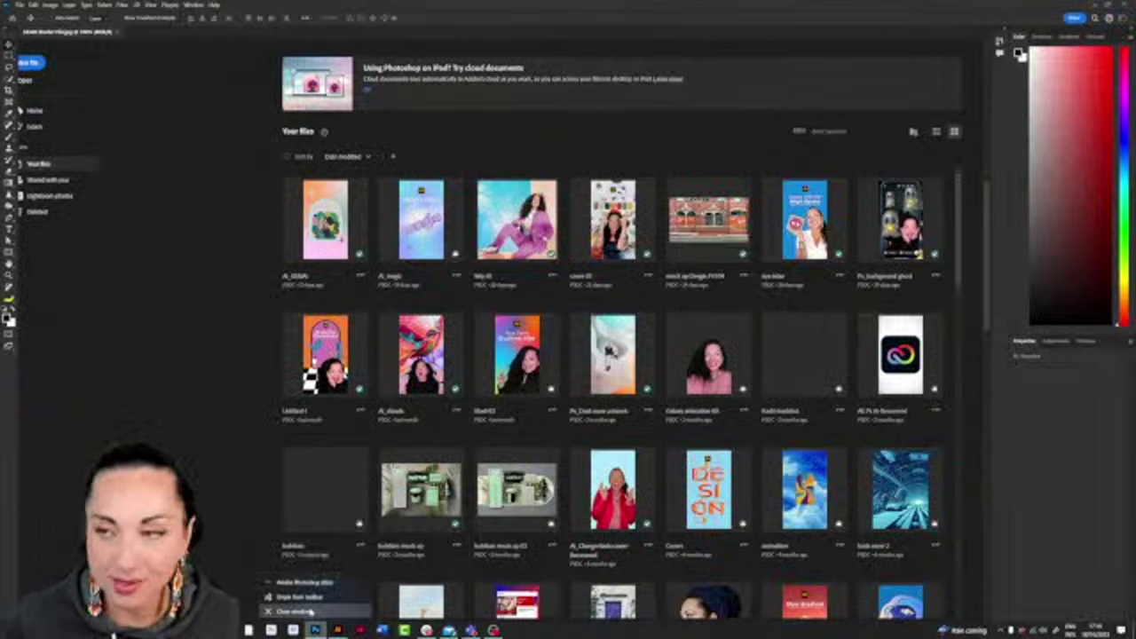
pyautogui.click(302, 610)
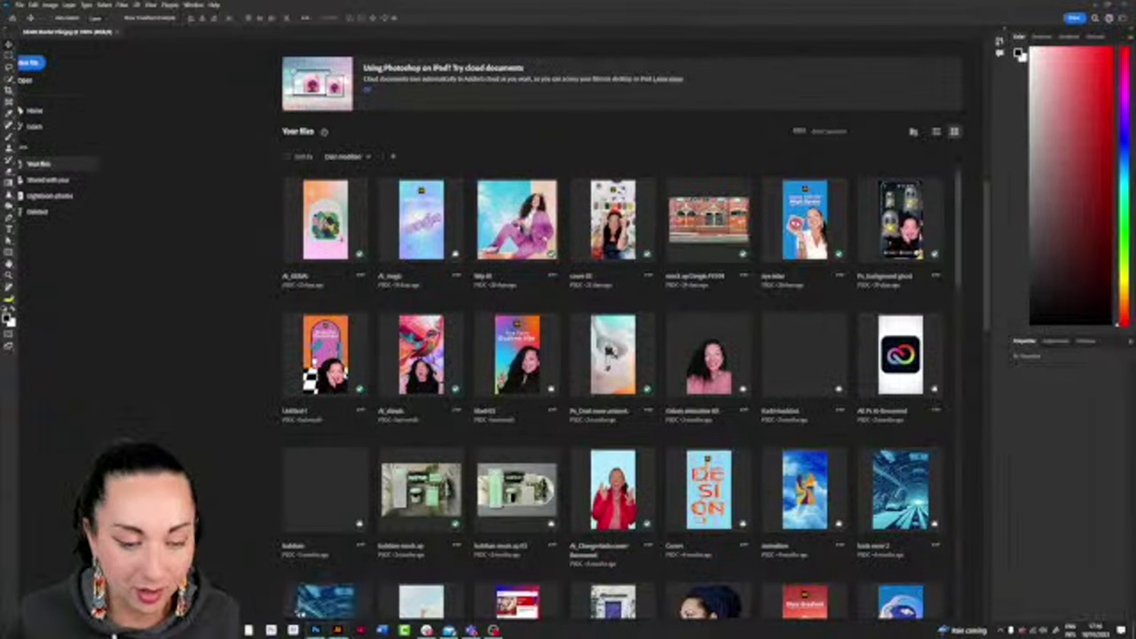
pyautogui.moveTo(292, 630)
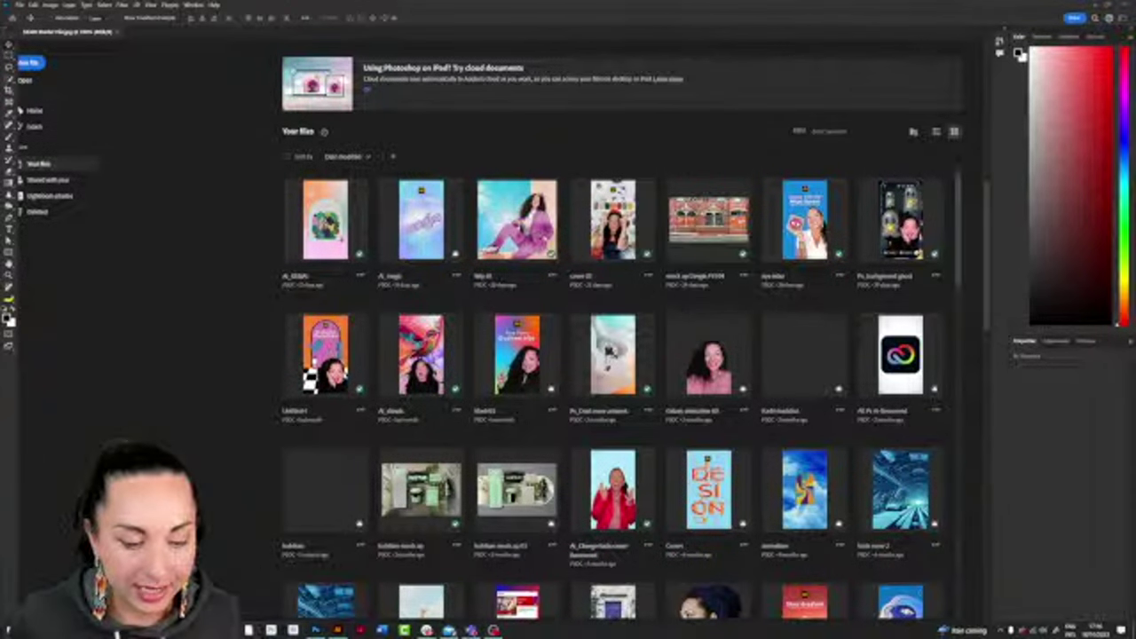
pyautogui.click(278, 606)
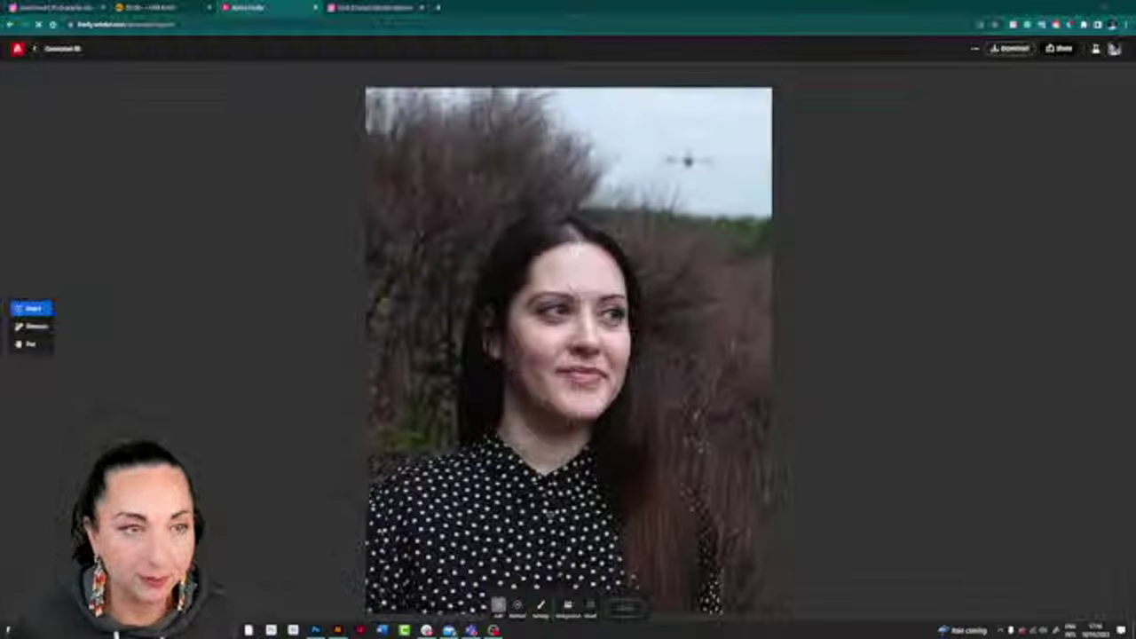
# Scroll the session outline to 'Access the Starter File to Follow Along', then return to Photoshop.
pyautogui.hotkey('ctrl', 'shift', 'Tab')
pyautogui.scroll(7, 565, 337)
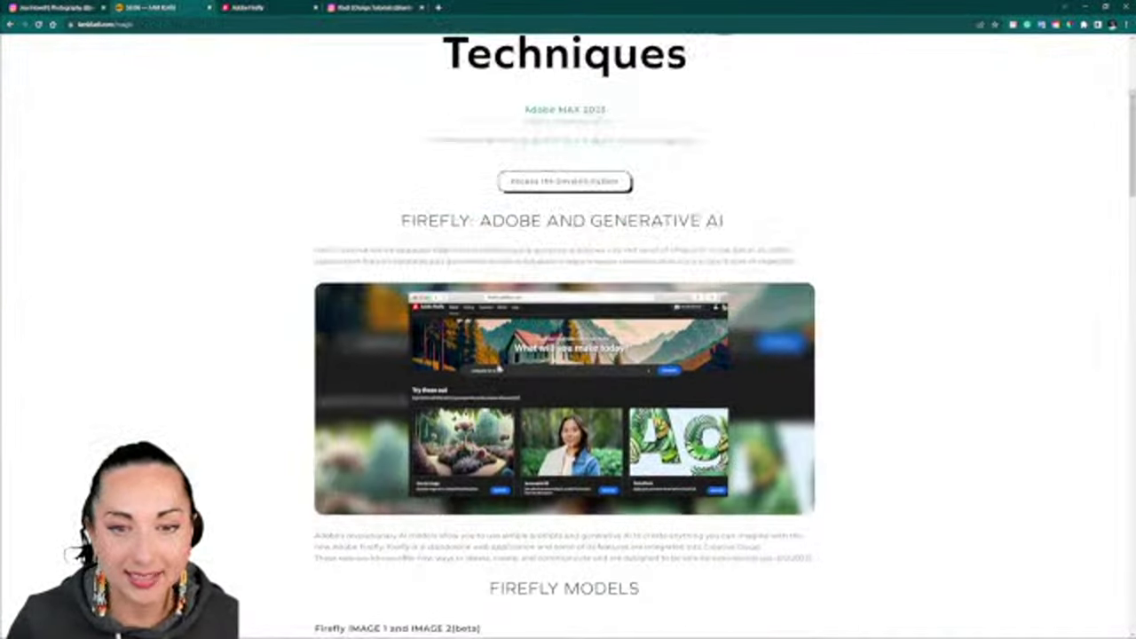
pyautogui.scroll(-1, 564, 337)
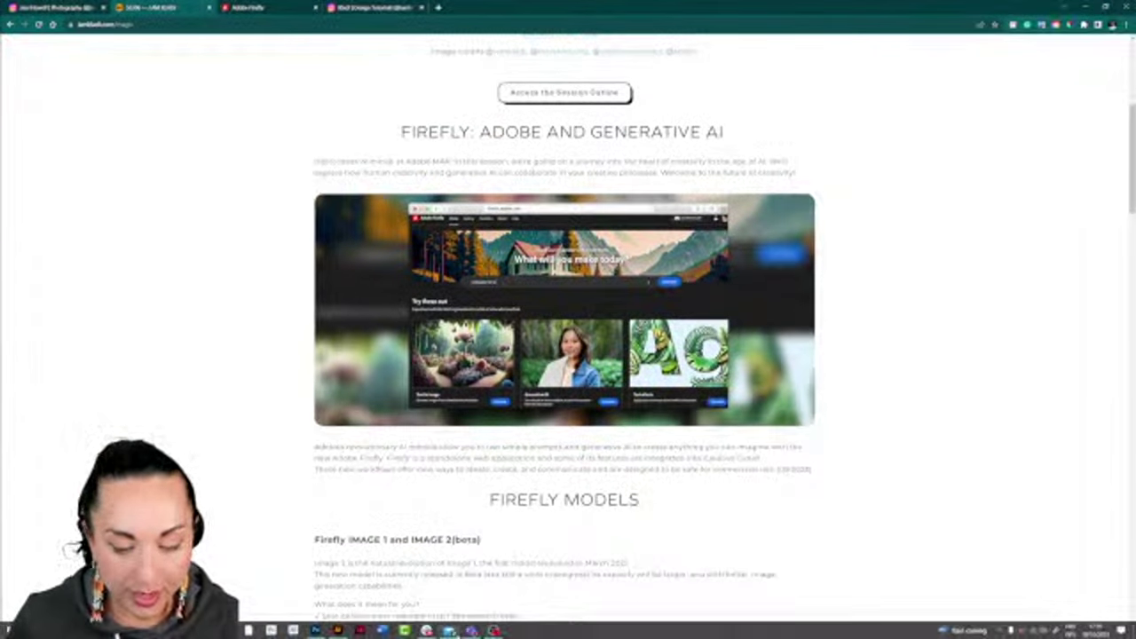
pyautogui.scroll(-5, 564, 337)
pyautogui.scroll(-11, 564, 338)
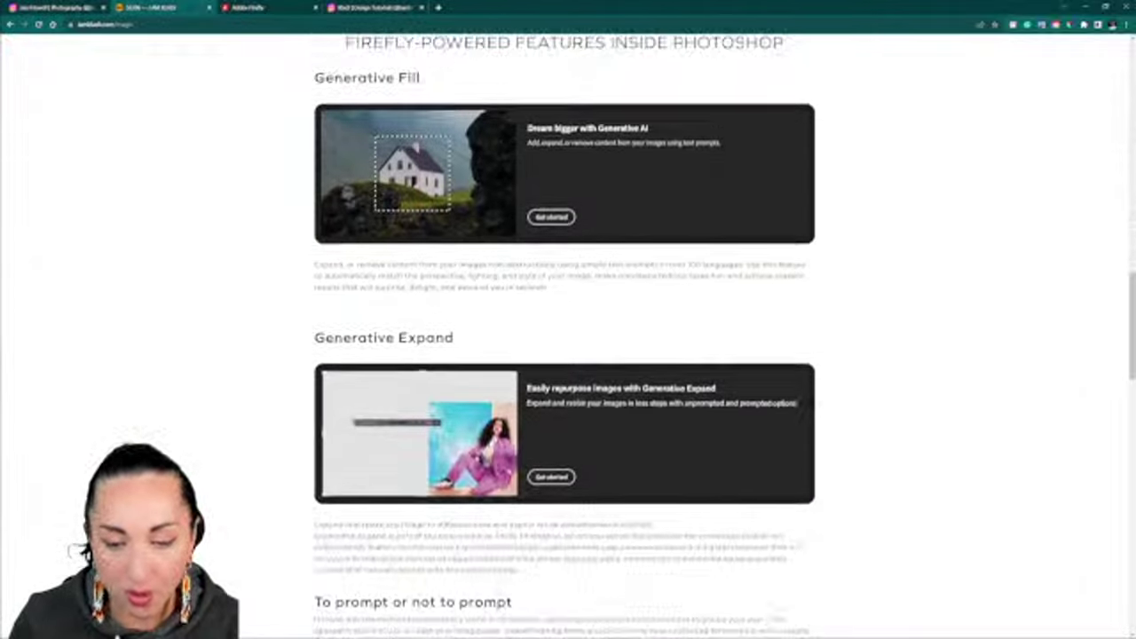
pyautogui.scroll(-2, 564, 337)
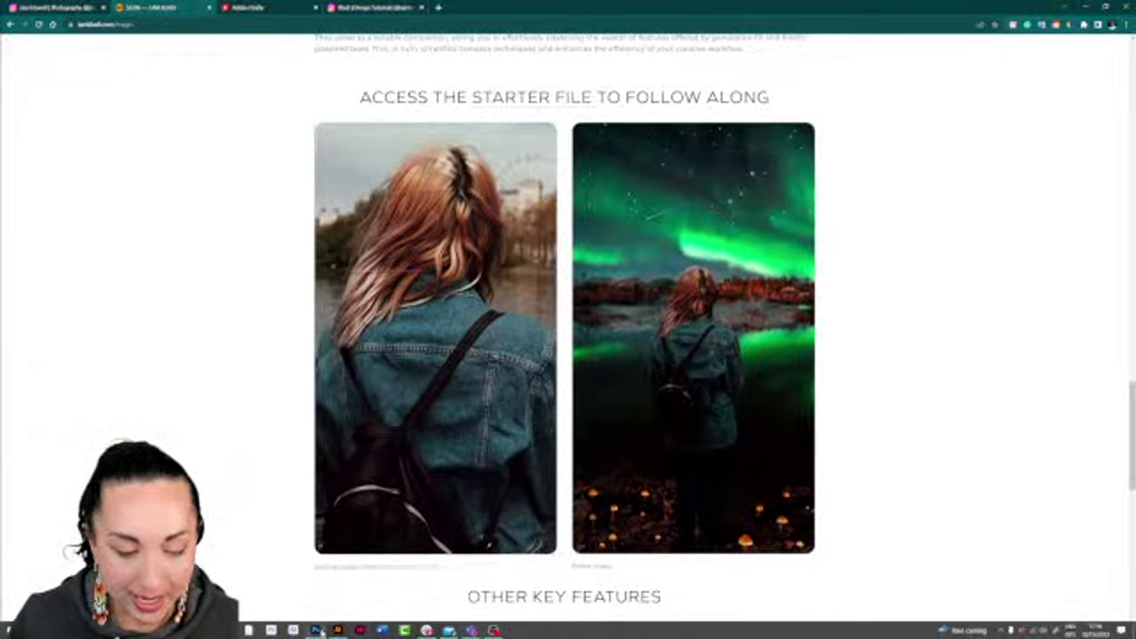
pyautogui.click(315, 630)
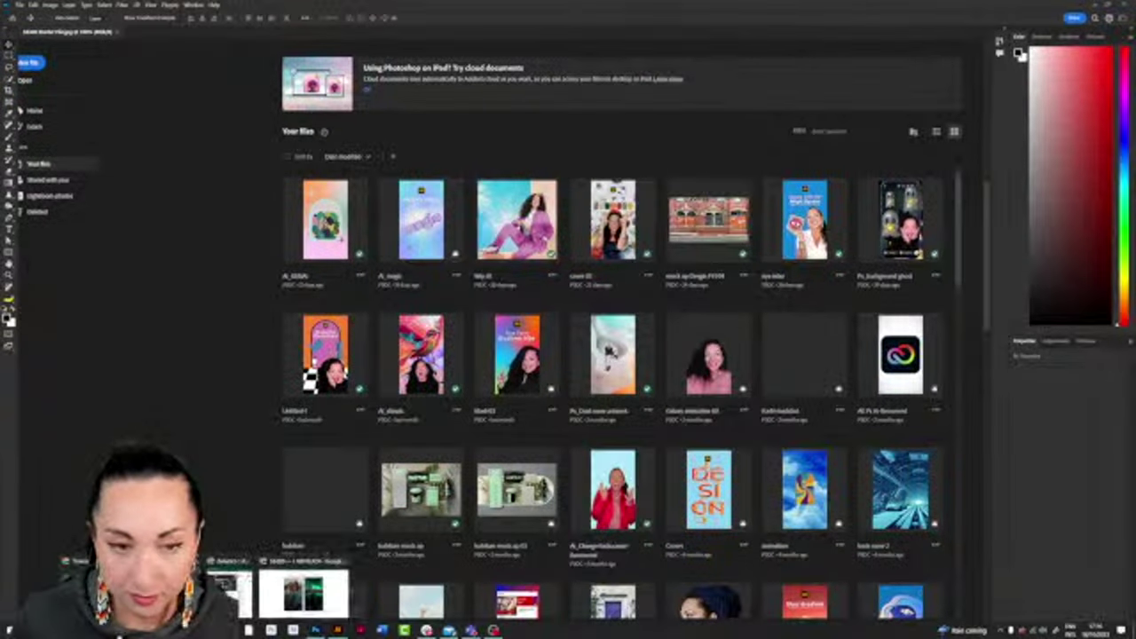
# Check the browser's starter-file page, then close the Photoshop window from its taskbar menu.
pyautogui.click(320, 590)
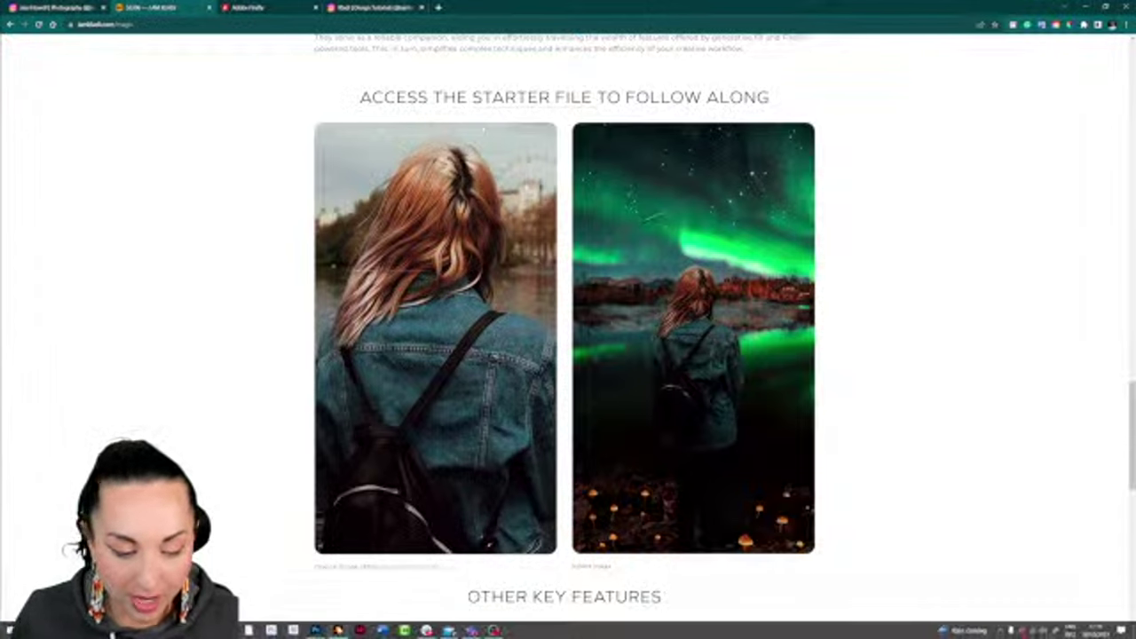
pyautogui.click(315, 632)
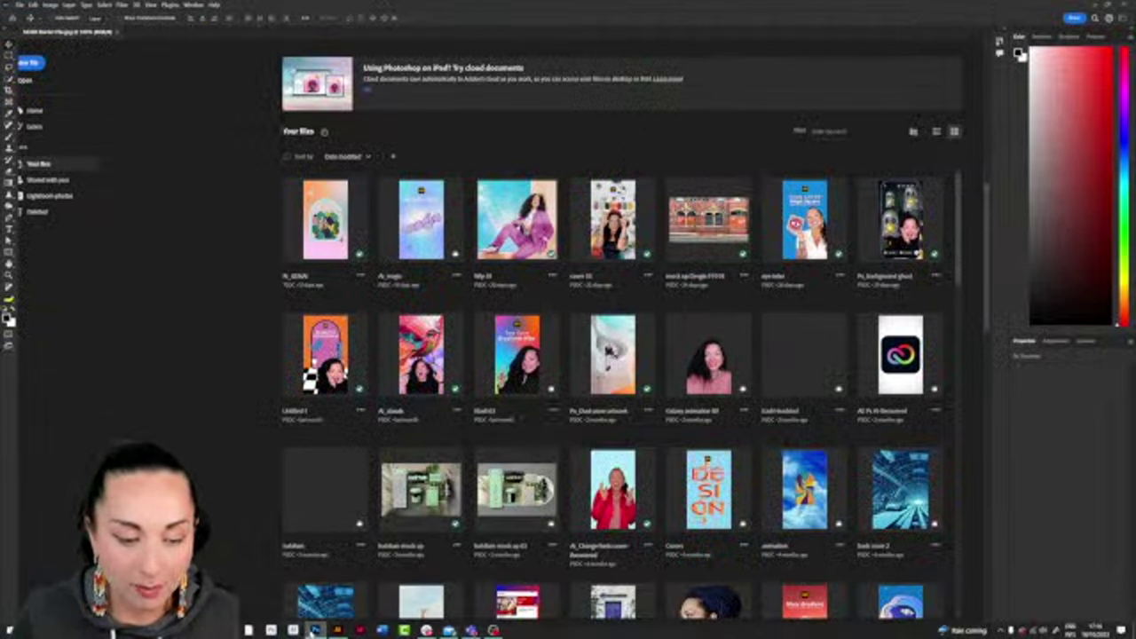
pyautogui.moveTo(293, 631)
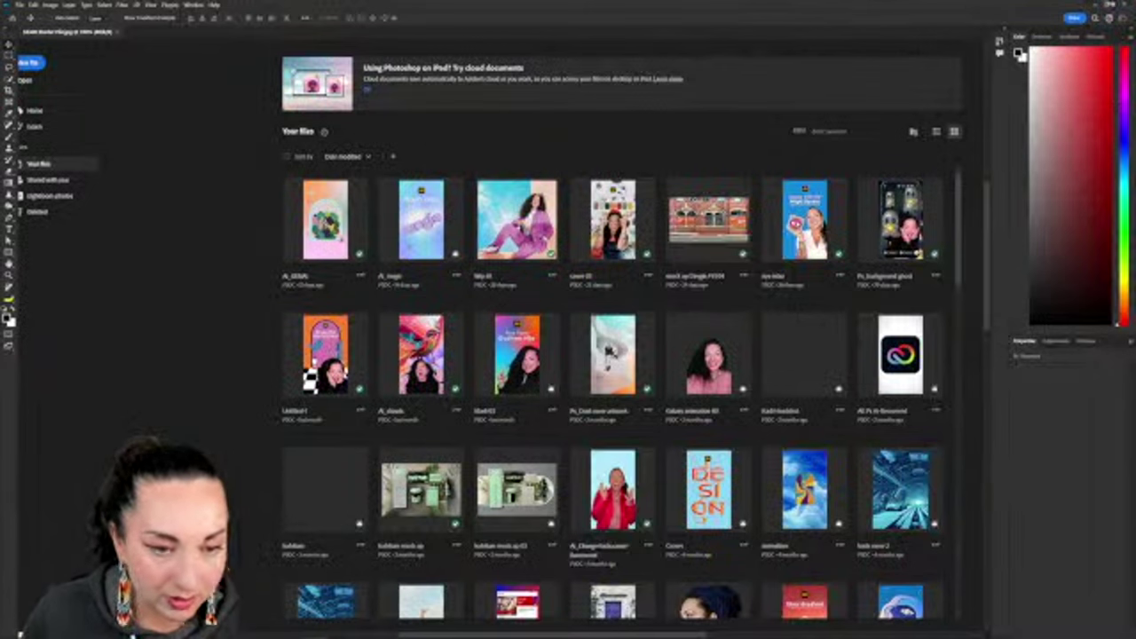
pyautogui.moveTo(130, 635)
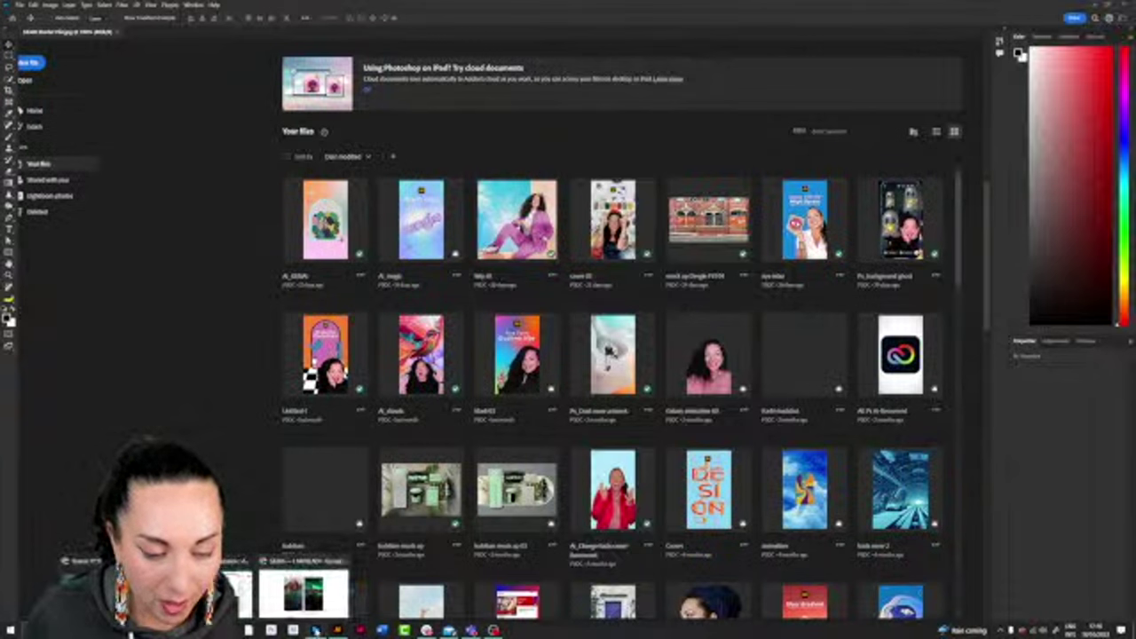
pyautogui.rightClick(316, 630)
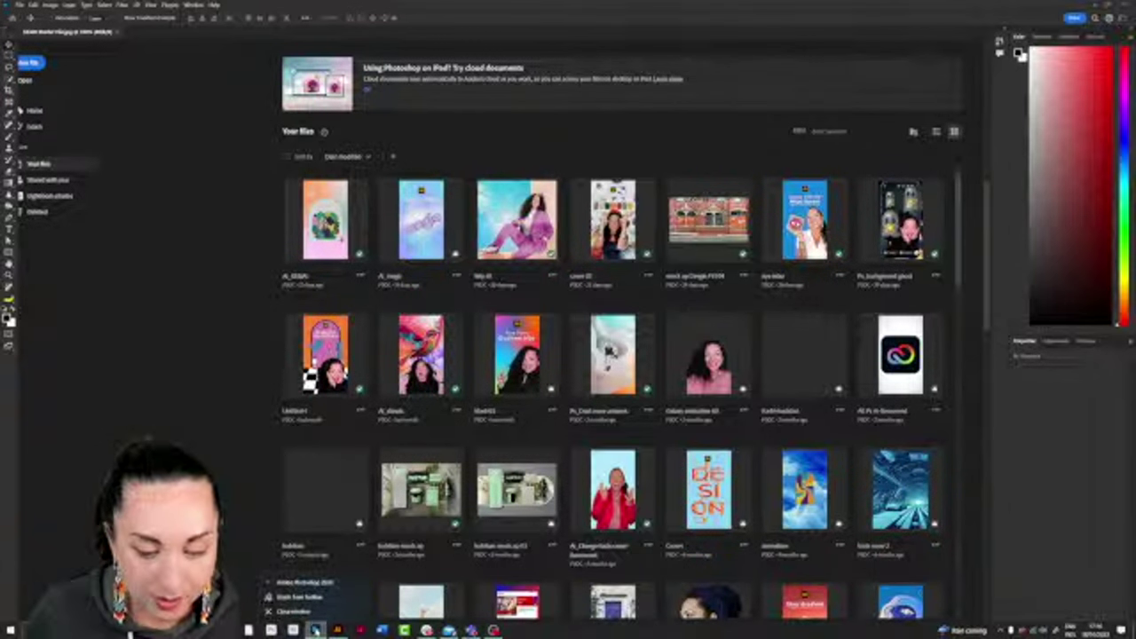
pyautogui.click(313, 611)
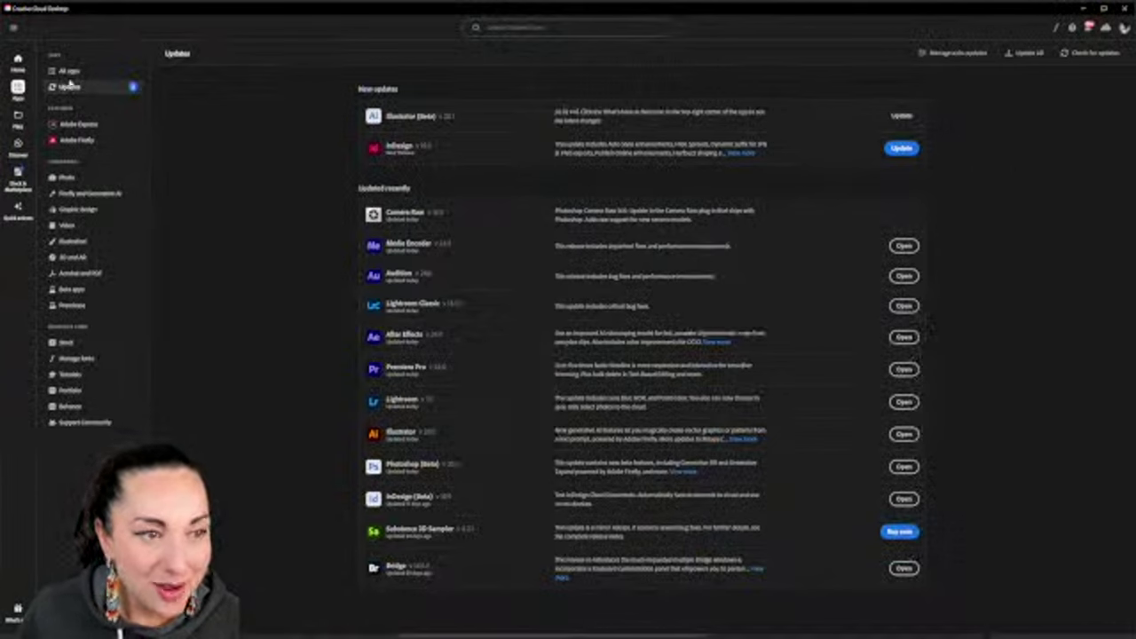
# Launch Photoshop from the All apps list in Creative Cloud Desktop.
pyautogui.click(17, 60)
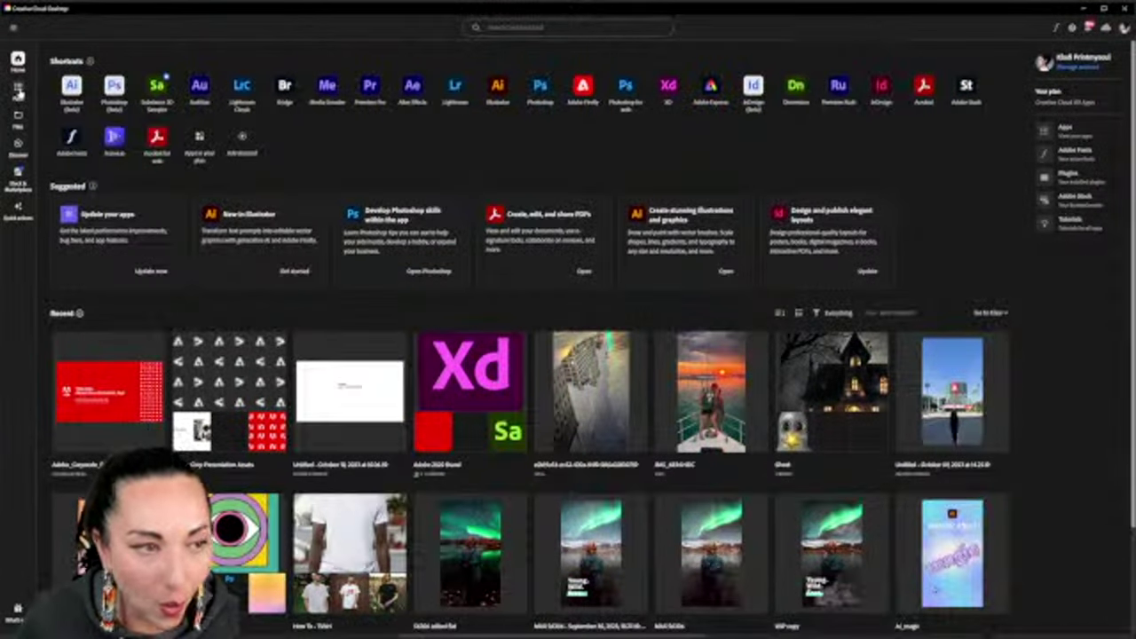
pyautogui.click(18, 89)
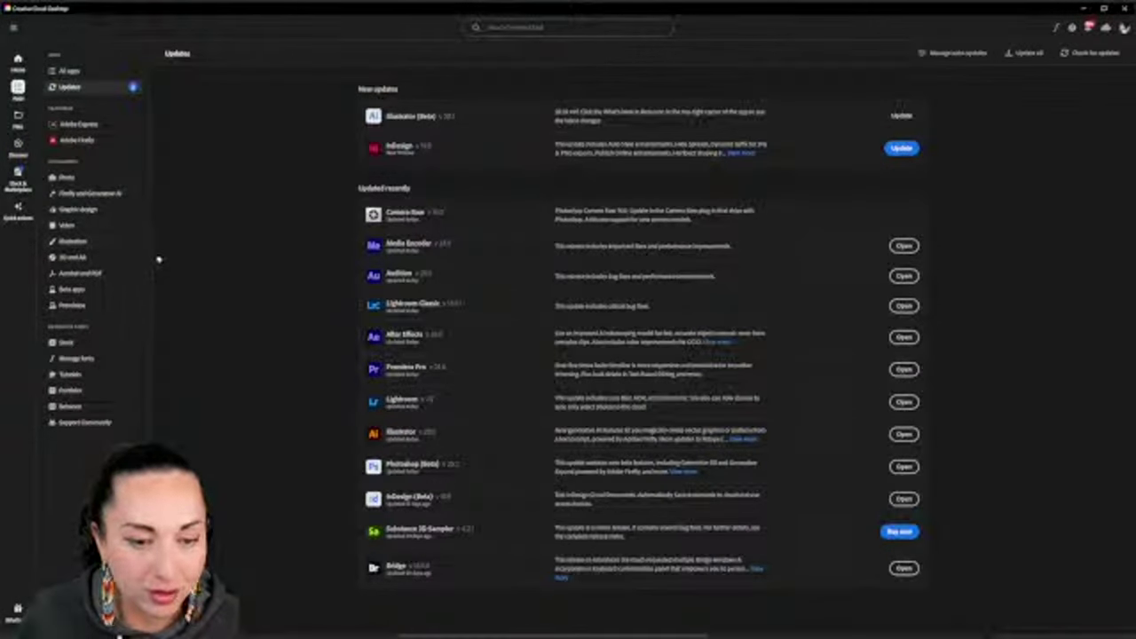
pyautogui.click(69, 71)
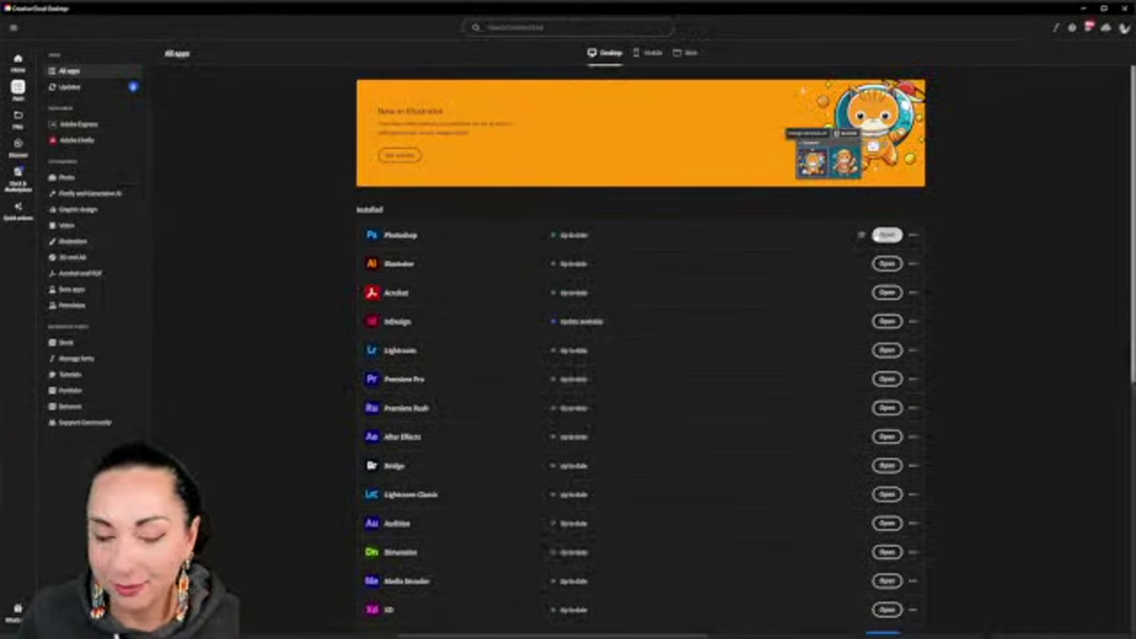
pyautogui.click(886, 234)
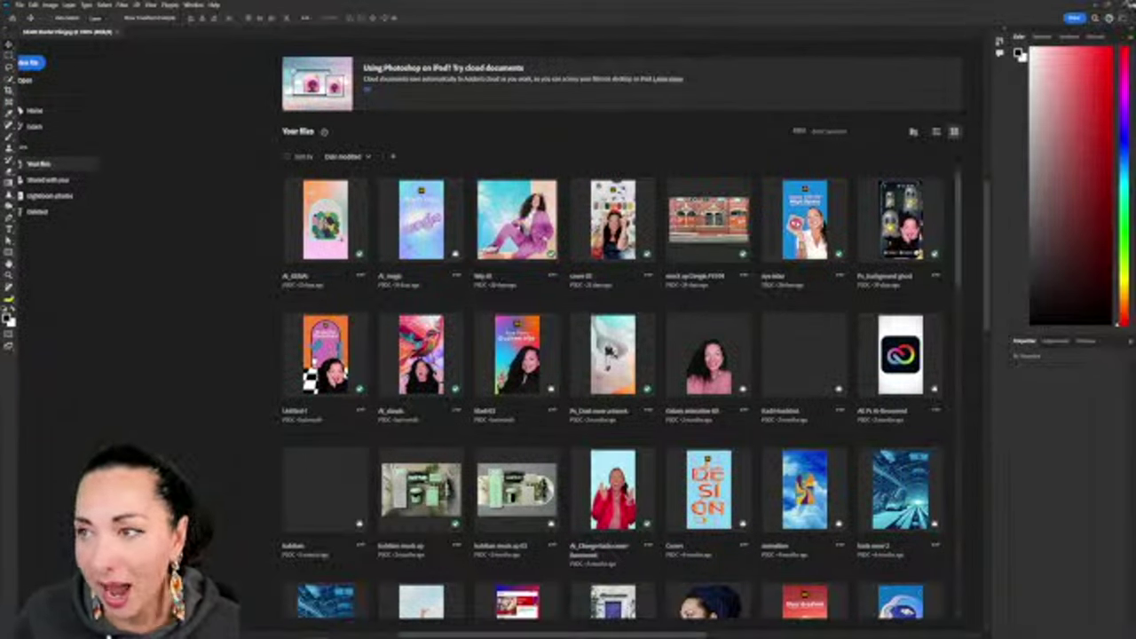
# Relaunch Photoshop and minimize the Creative Cloud window to reveal the browser's starter-file section.
pyautogui.moveTo(36, 635)
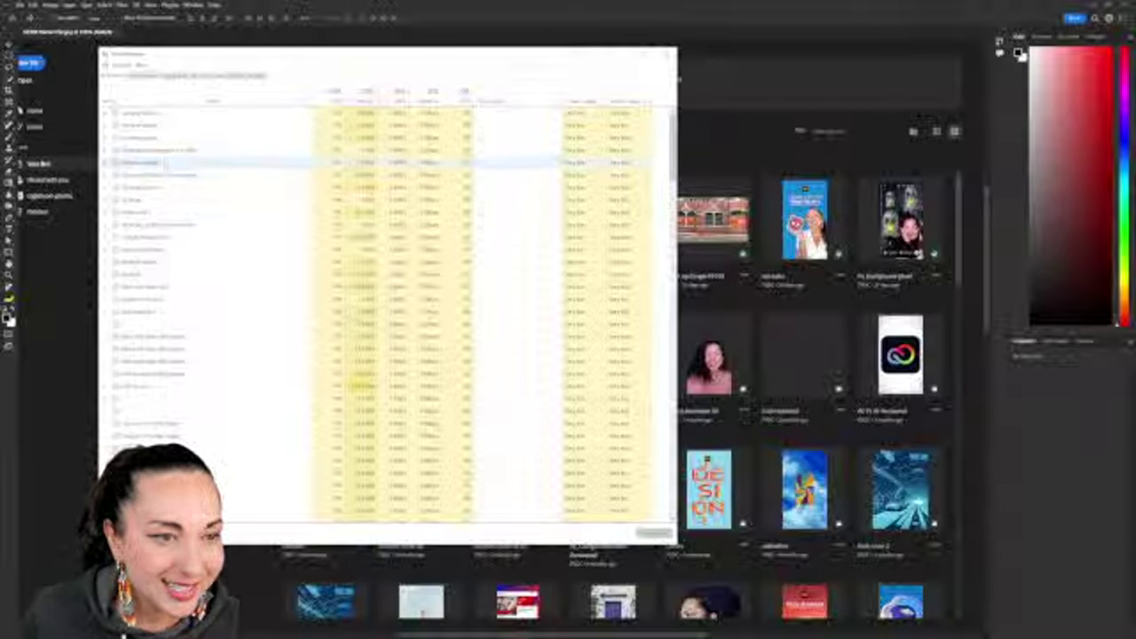
pyautogui.press('super+Down')
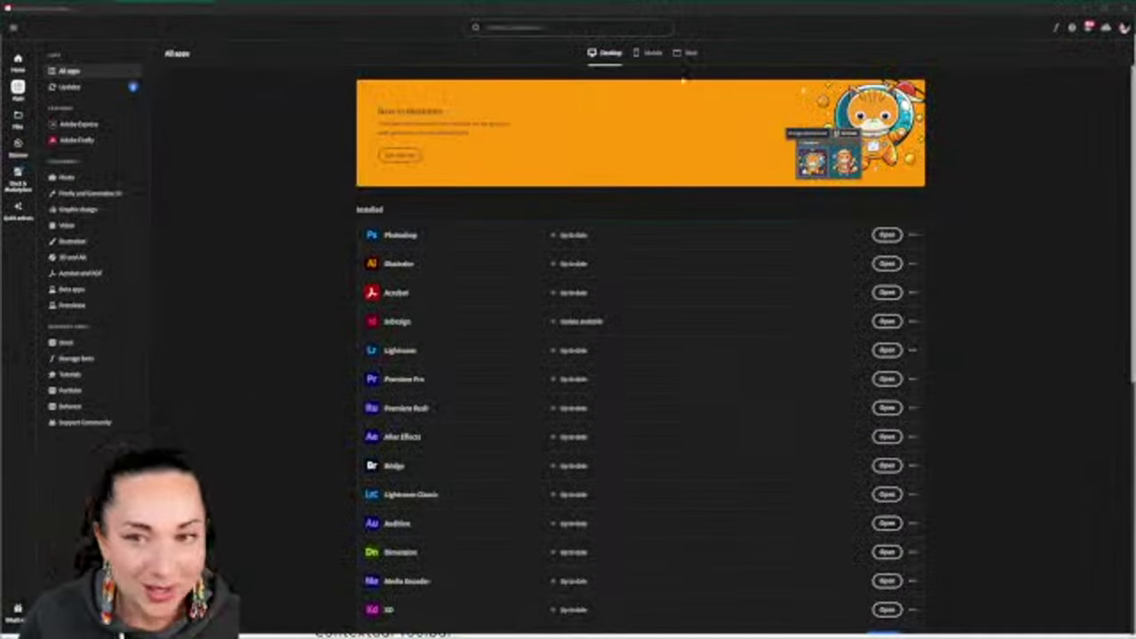
pyautogui.moveTo(515, 630)
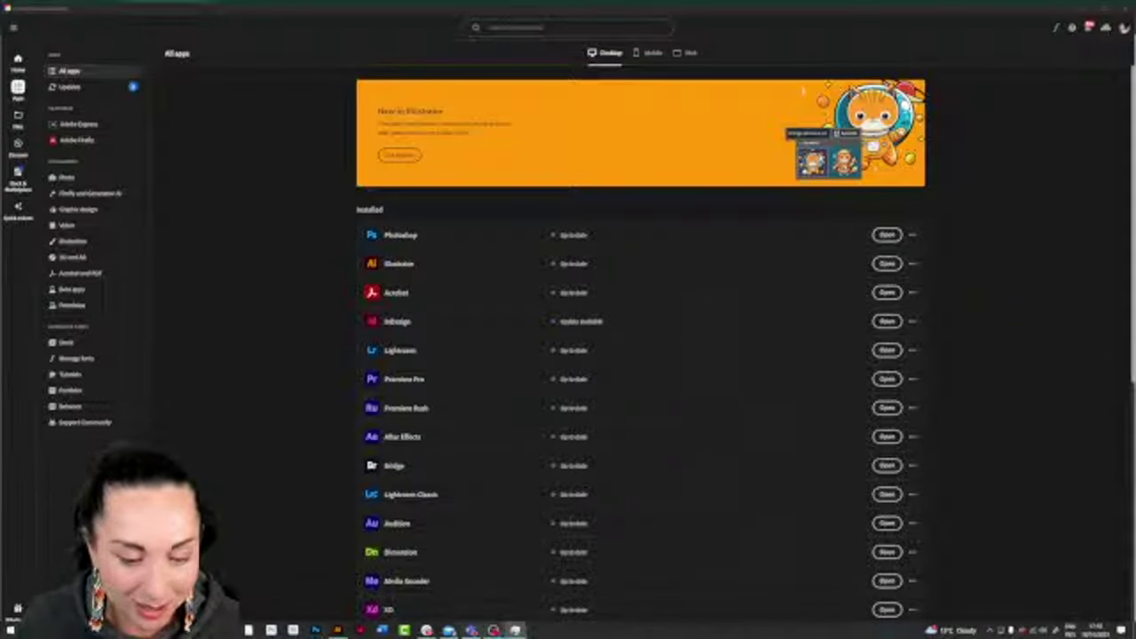
pyautogui.click(315, 629)
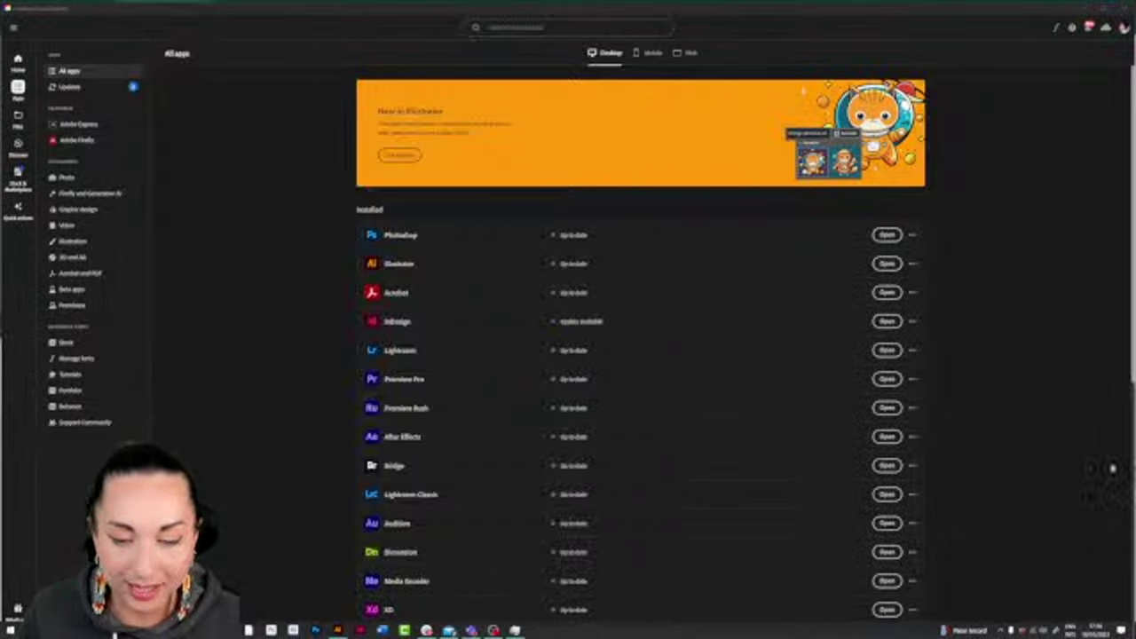
pyautogui.click(1086, 7)
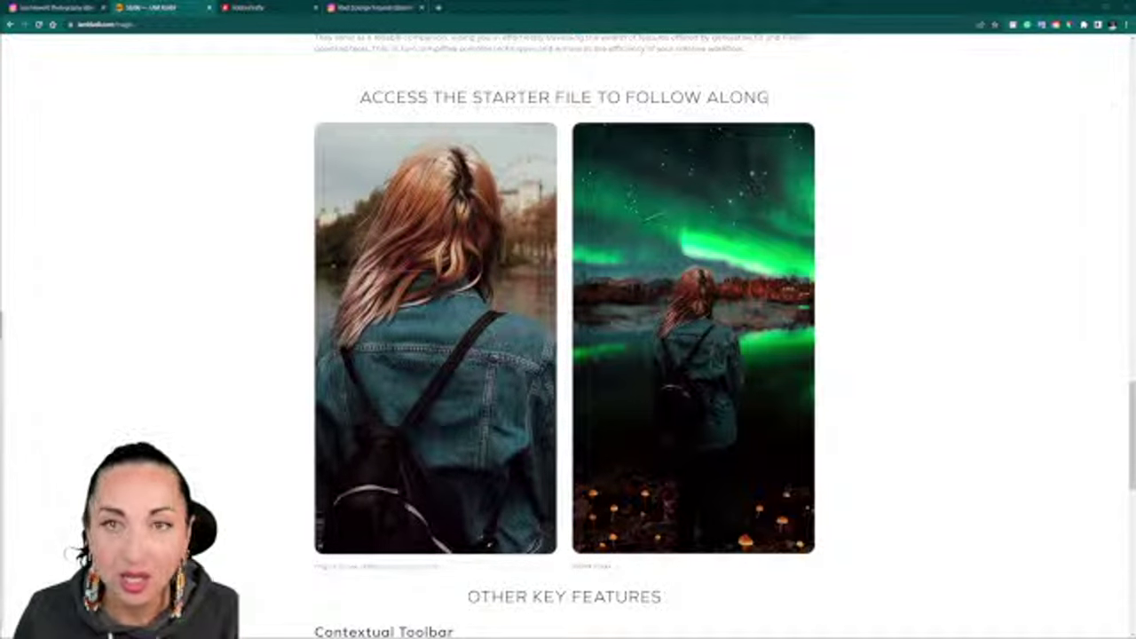
# Scroll the article to view the original back-view photo and its northern-lights edit.
pyautogui.scroll(-5, 564, 337)
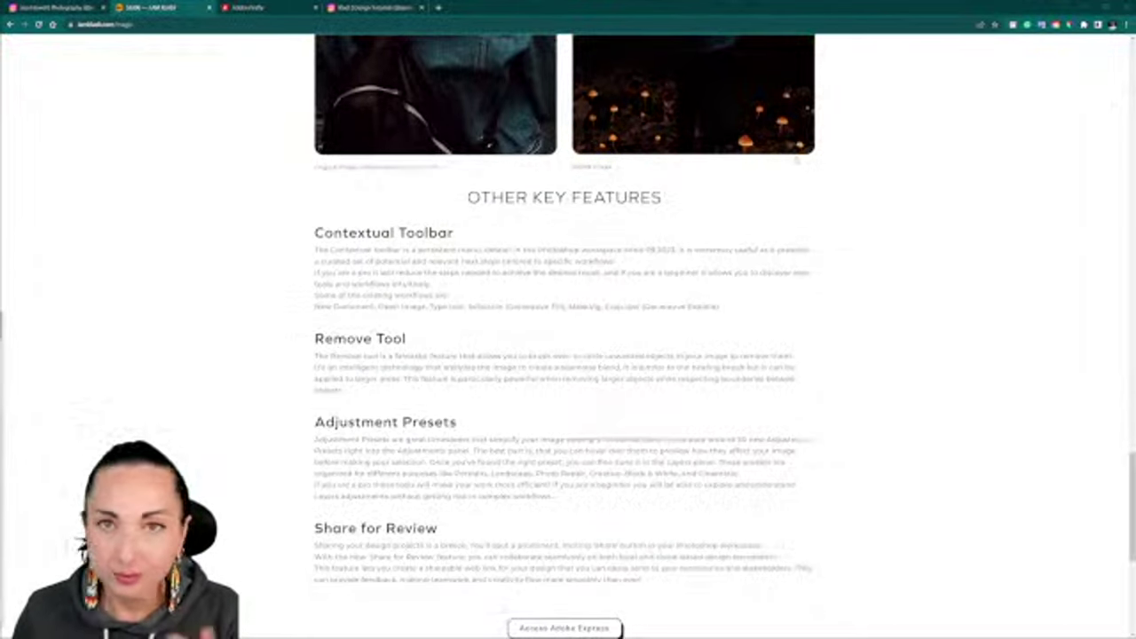
pyautogui.scroll(4, 796, 161)
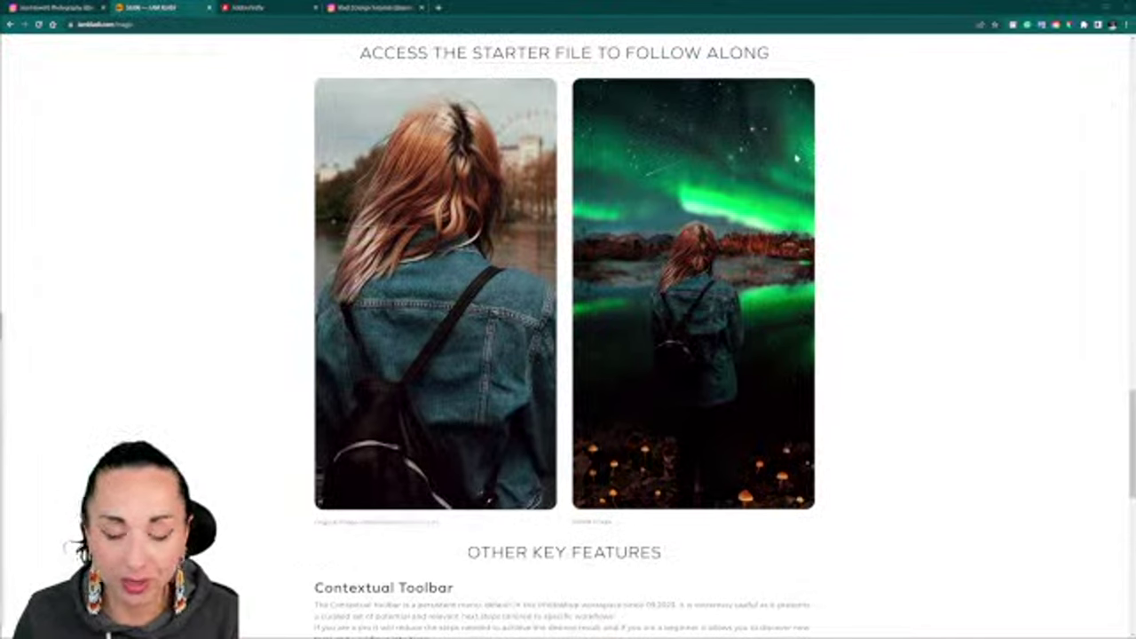
pyautogui.moveTo(648, 632)
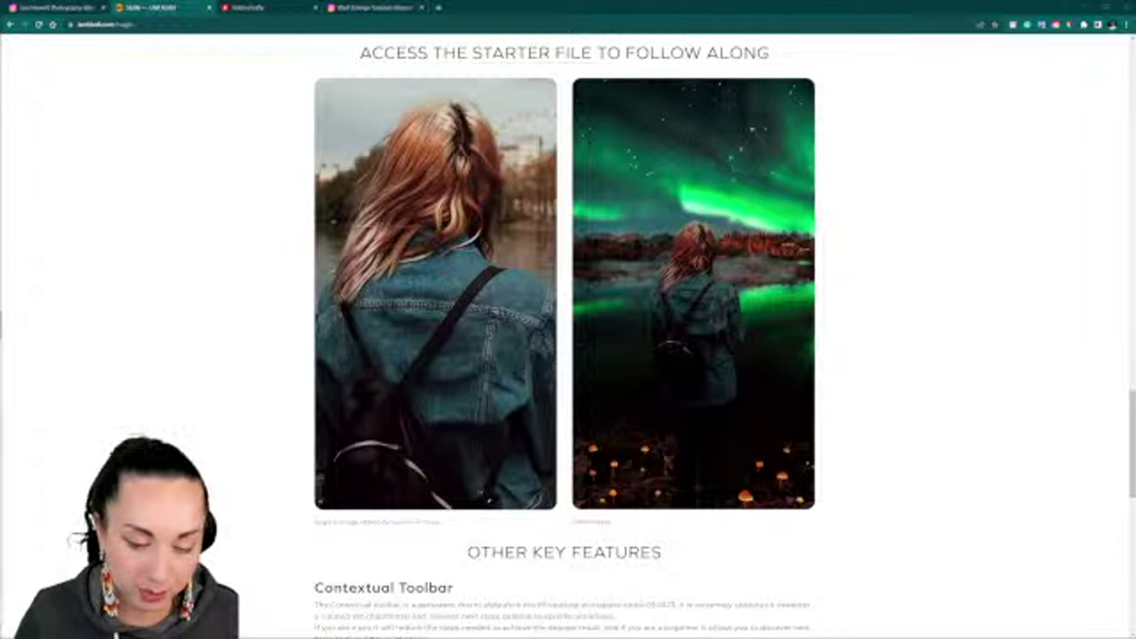
pyautogui.moveTo(320, 634)
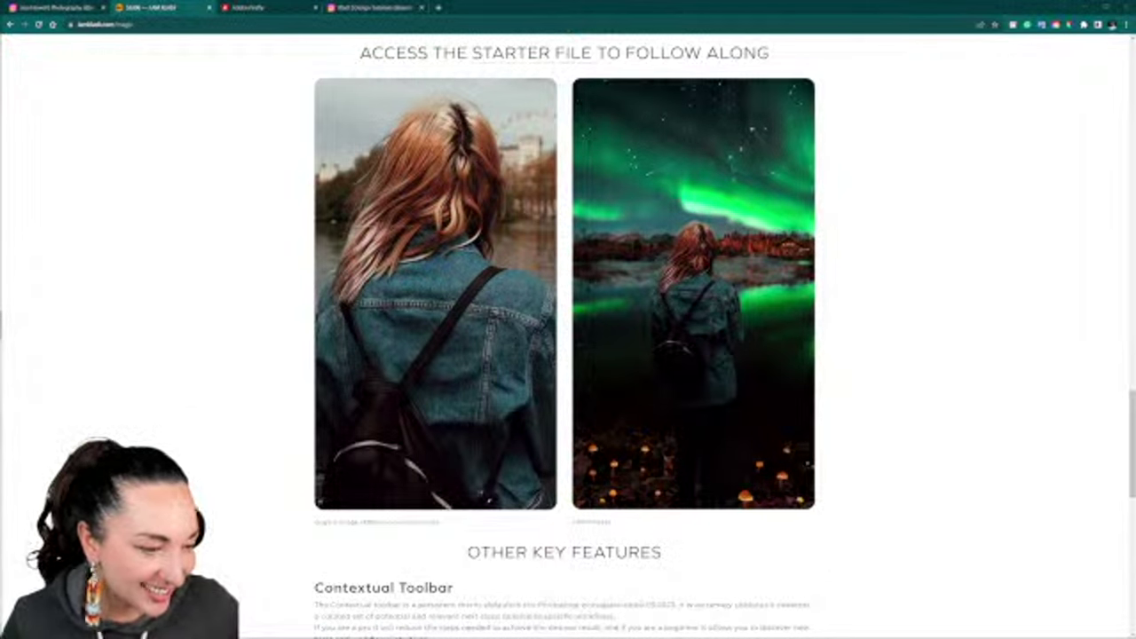
pyautogui.moveTo(318, 631)
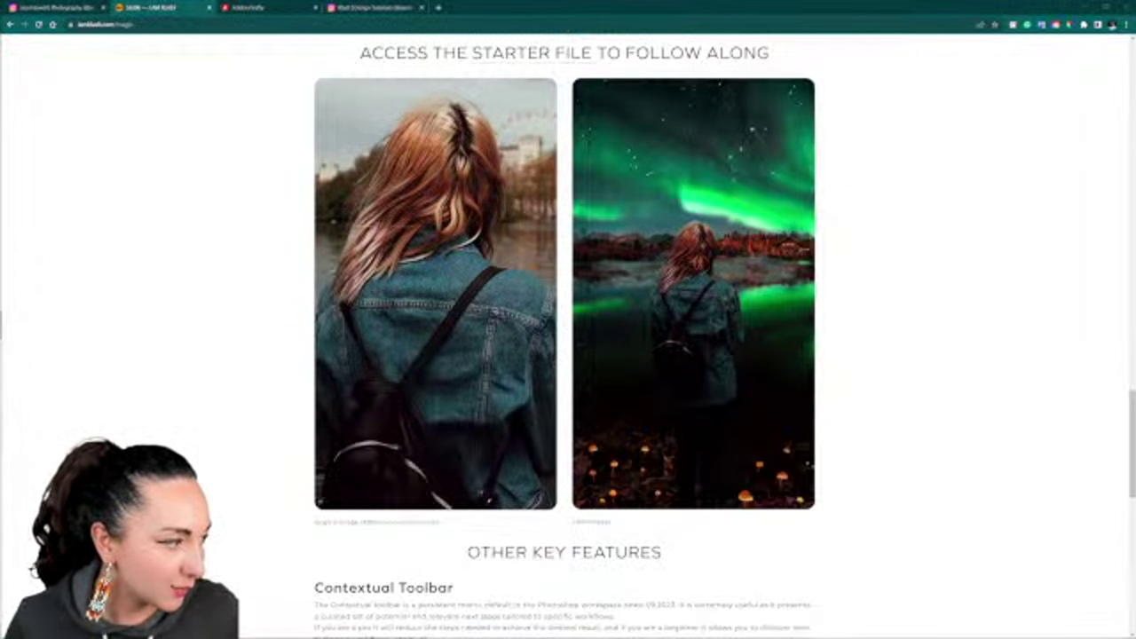
pyautogui.scroll(2, 435, 492)
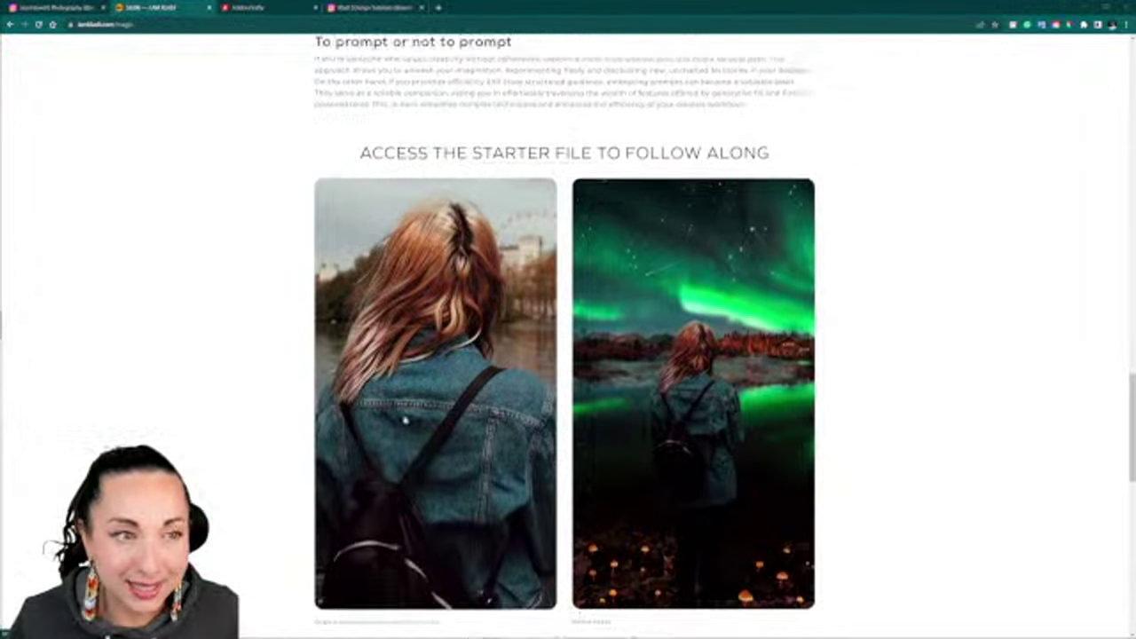
# Switch to the Adobe Firefly tab and leave the portrait editor for the Firefly home page.
pyautogui.click(259, 8)
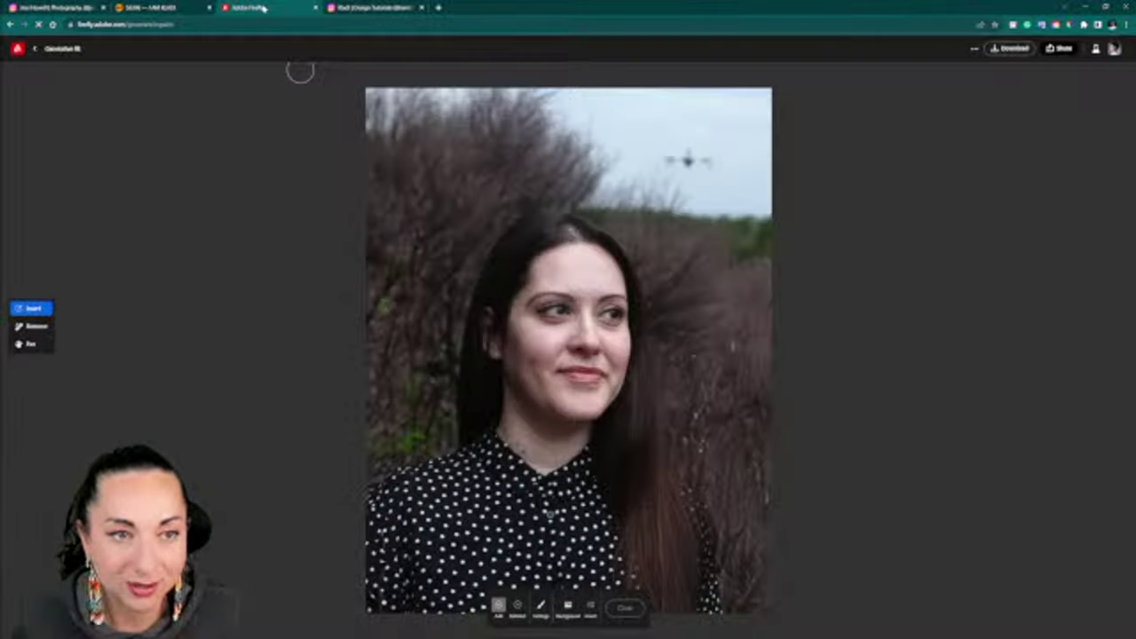
pyautogui.click(34, 48)
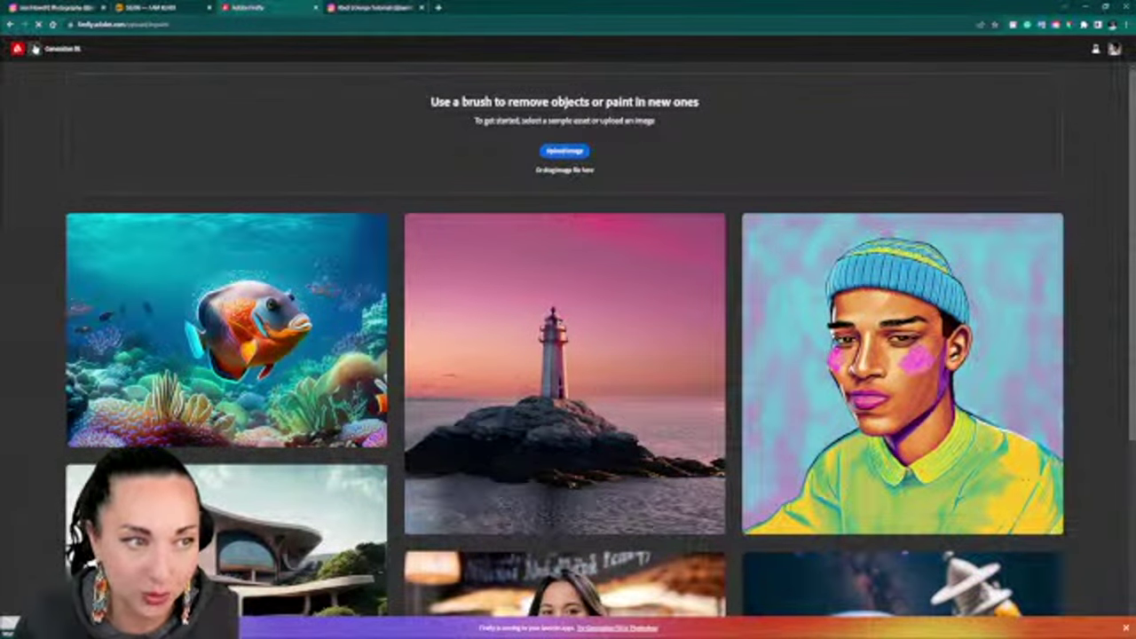
pyautogui.click(20, 48)
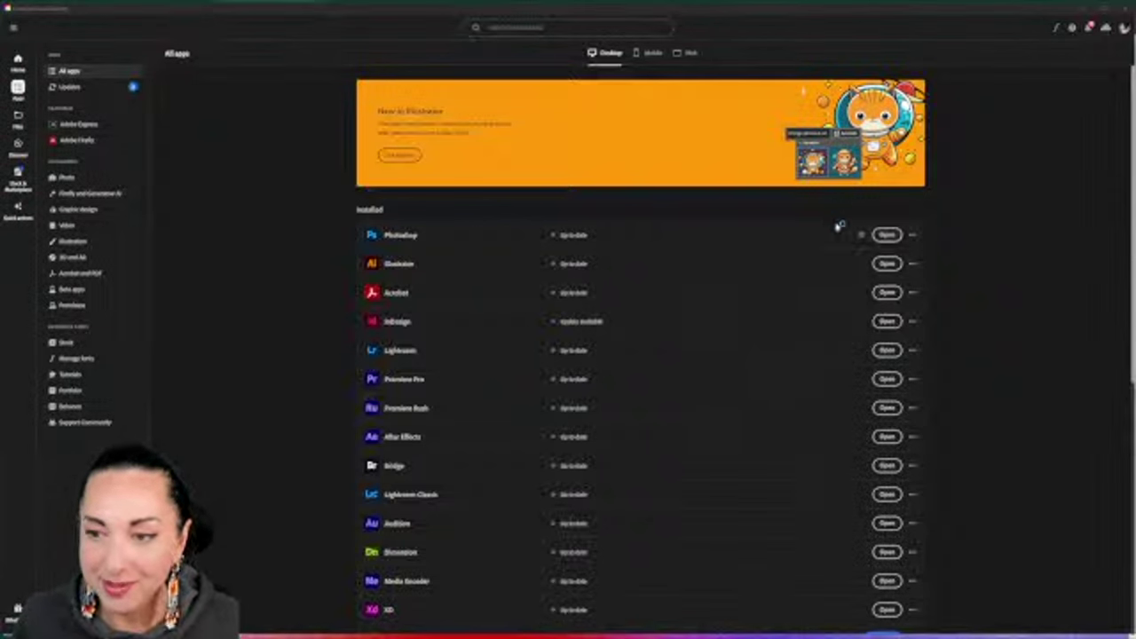
# Leave the Creative Cloud app and return to the Adobe Firefly page in Chrome.
pyautogui.click(885, 236)
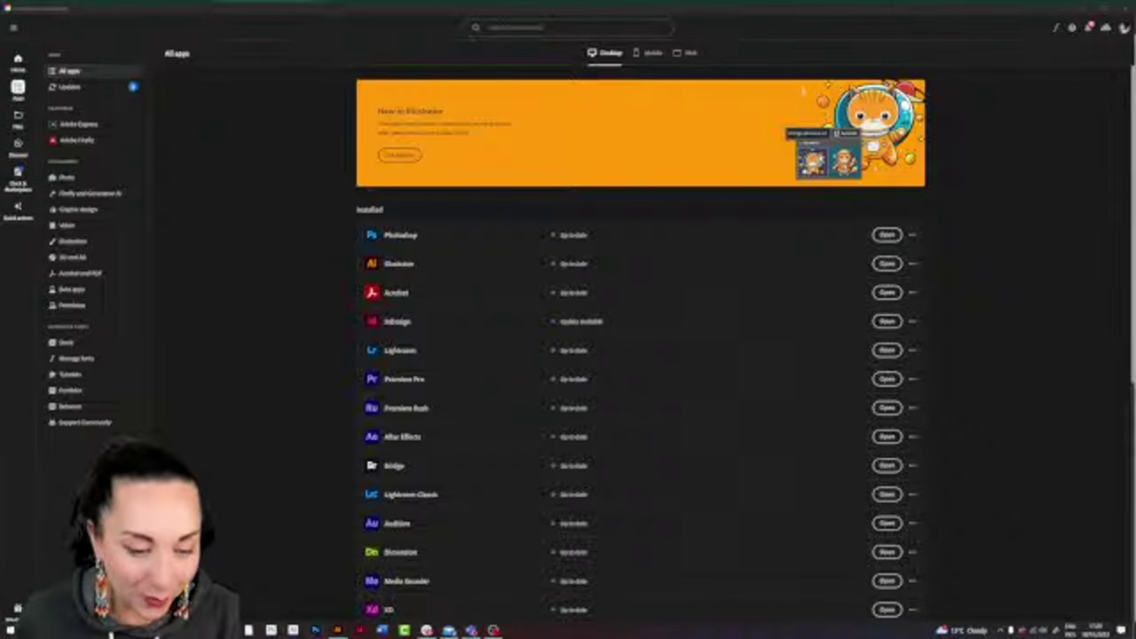
pyautogui.moveTo(271, 630)
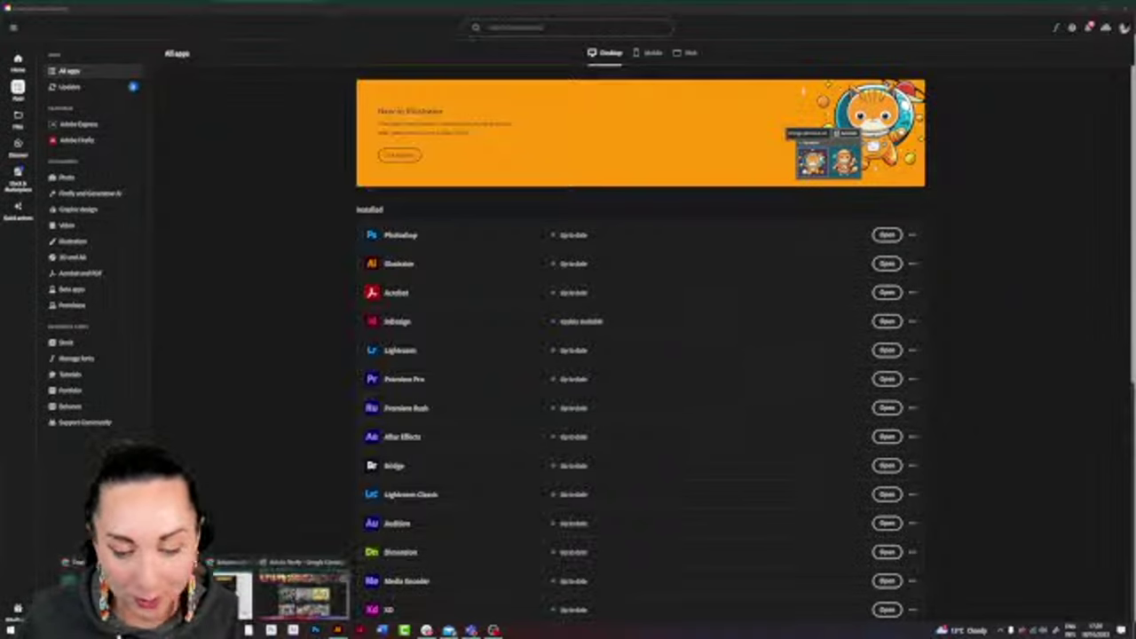
pyautogui.click(270, 594)
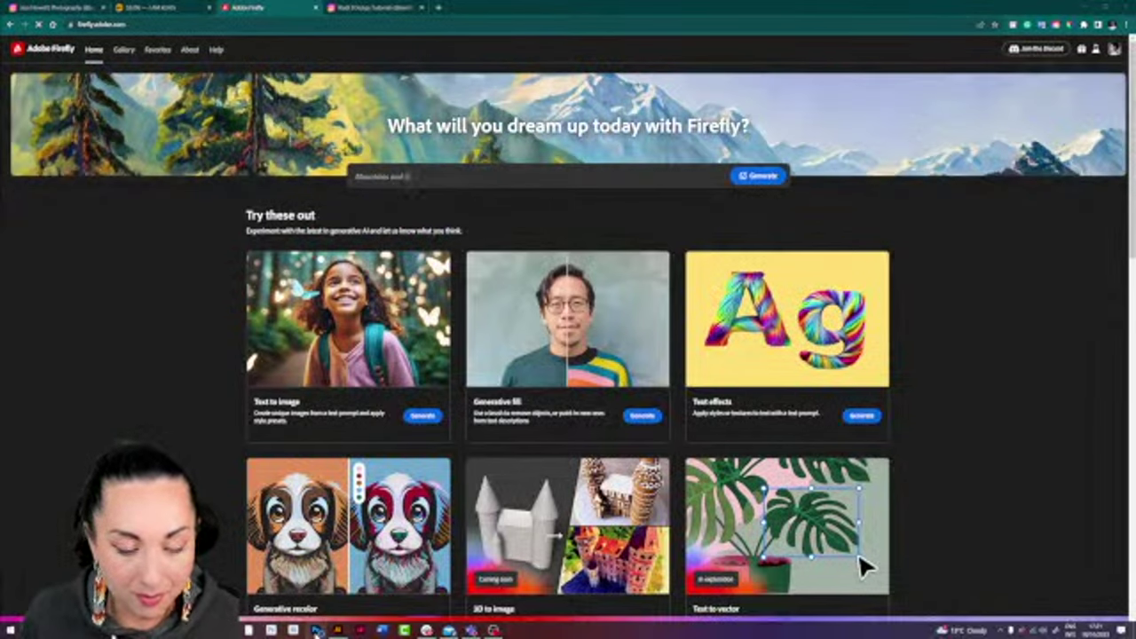
# Scroll the Firefly home page down to the Generative fill card.
pyautogui.scroll(-2, 567, 355)
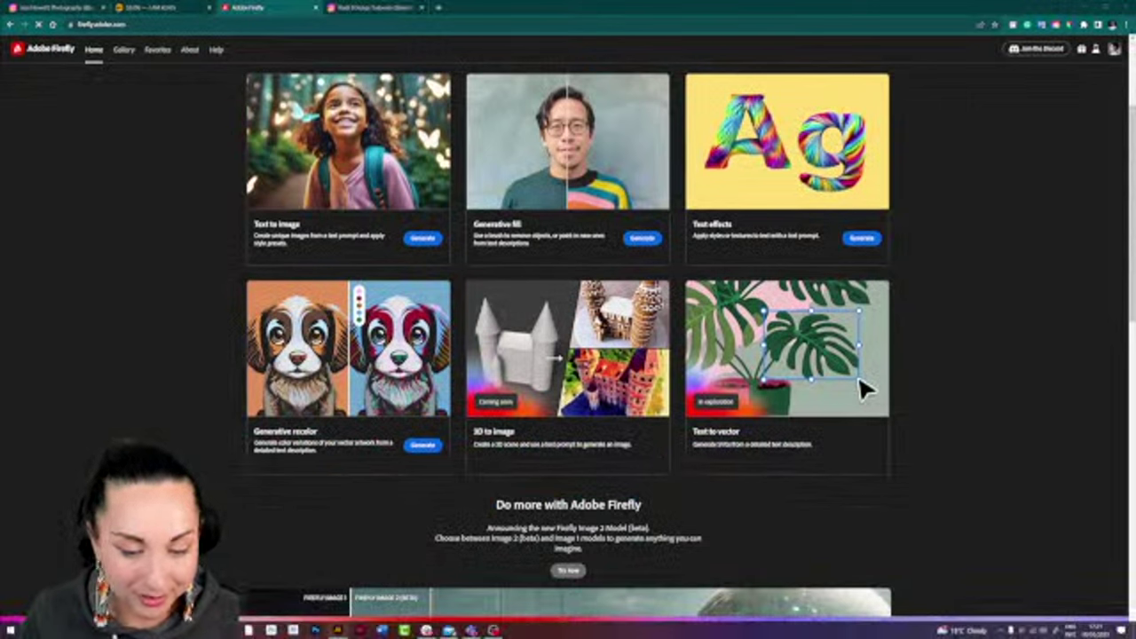
pyautogui.moveTo(329, 632)
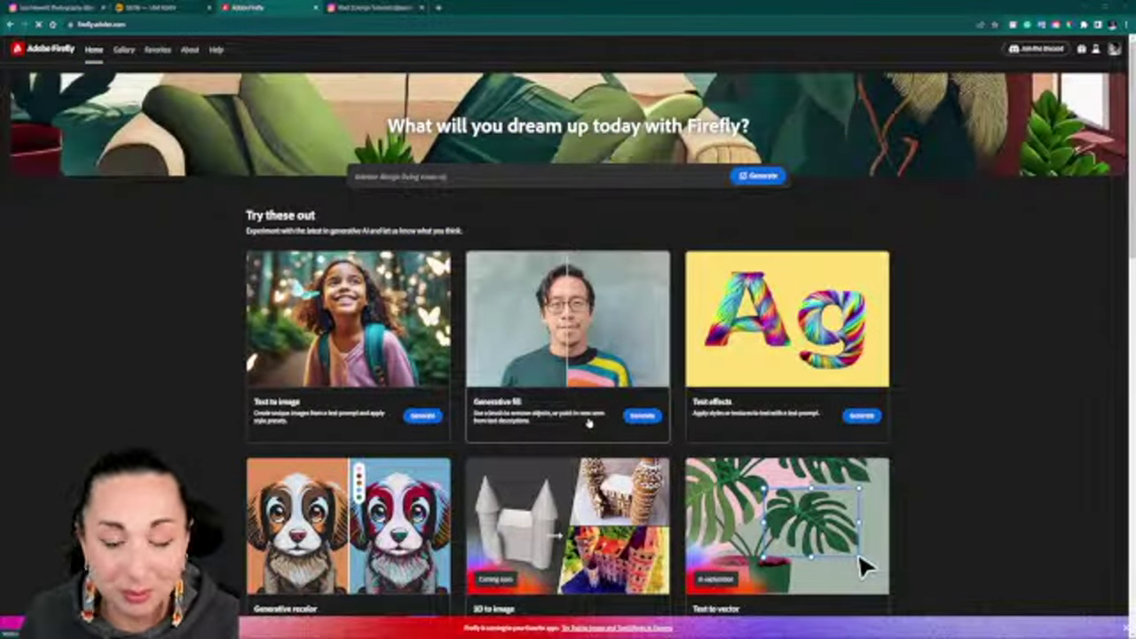
# Open Generative fill, start an image upload and browse into Raw > Projects > 2023.
pyautogui.click(642, 417)
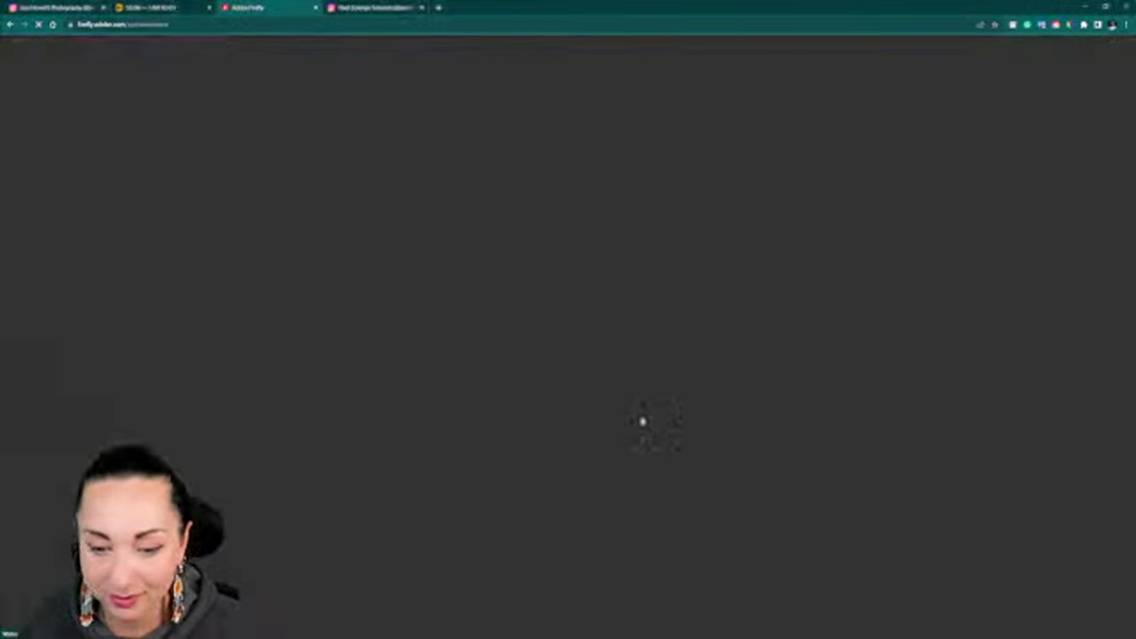
pyautogui.click(564, 151)
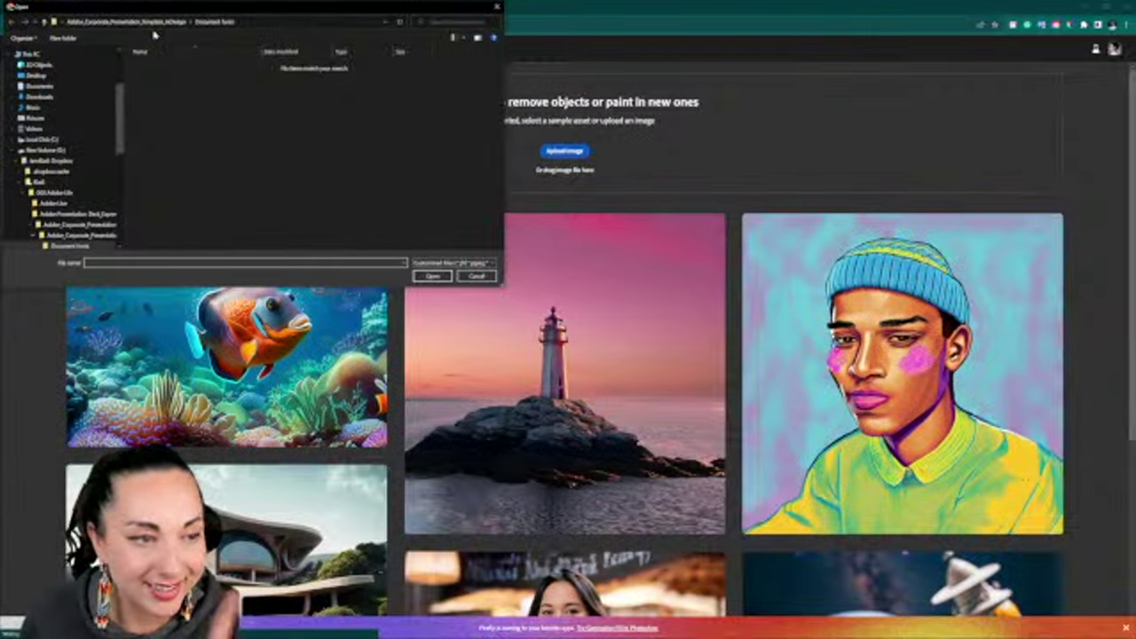
pyautogui.click(44, 181)
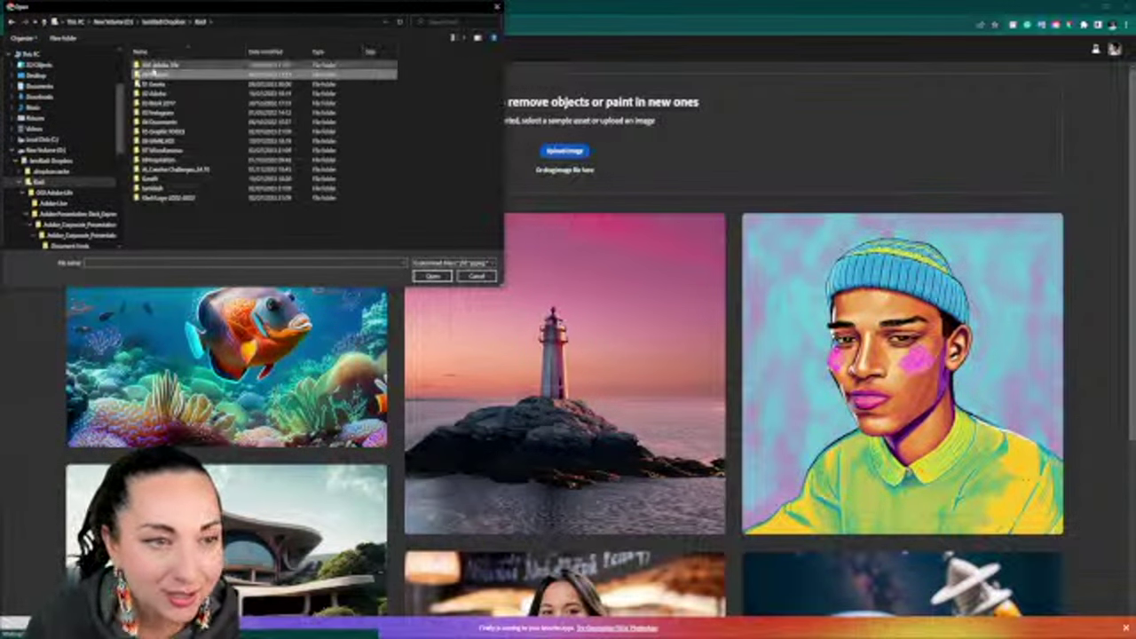
pyautogui.doubleClick(155, 74)
pyautogui.doubleClick(158, 115)
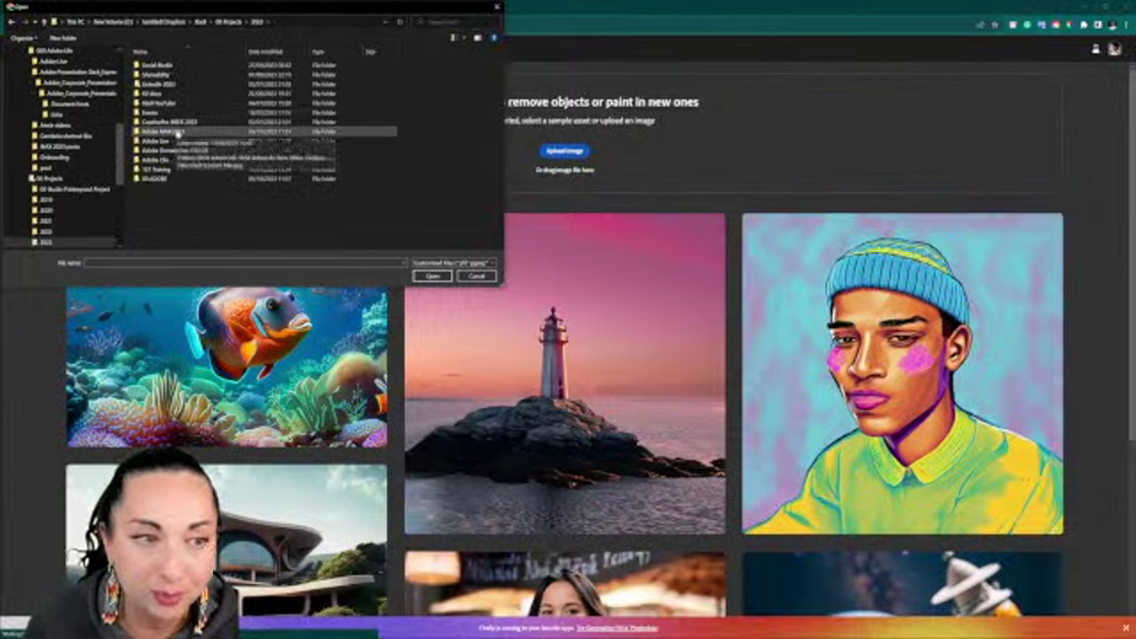
# Go through Adobe MAX 2023 > session folder > Assets to use and upload the starter photo.
pyautogui.click(178, 132)
pyautogui.doubleClick(177, 132)
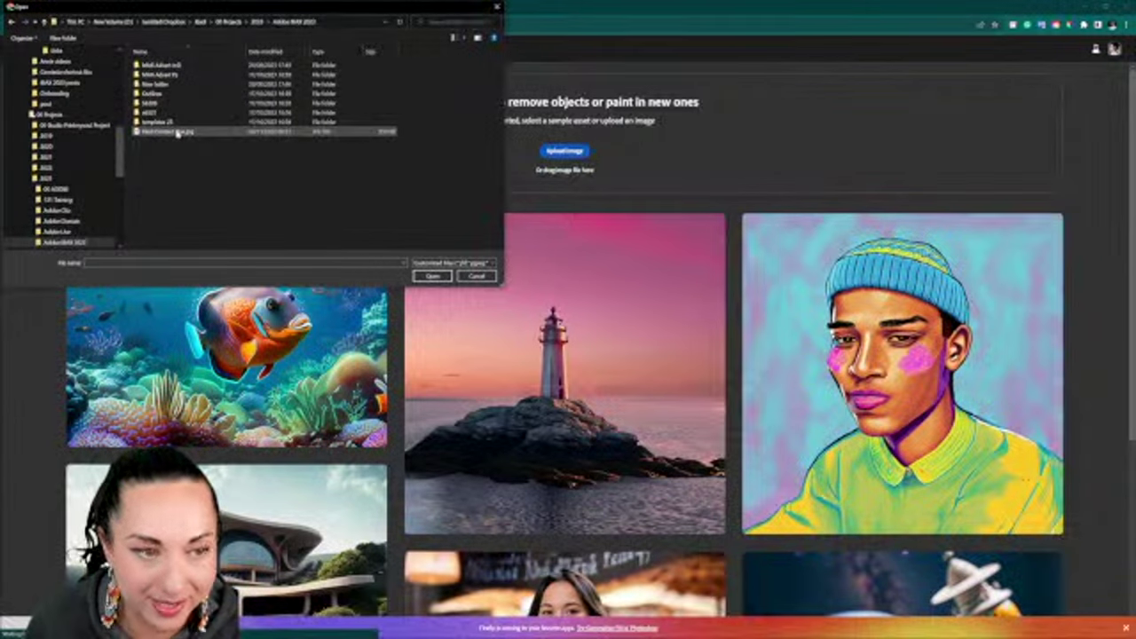
pyautogui.doubleClick(171, 105)
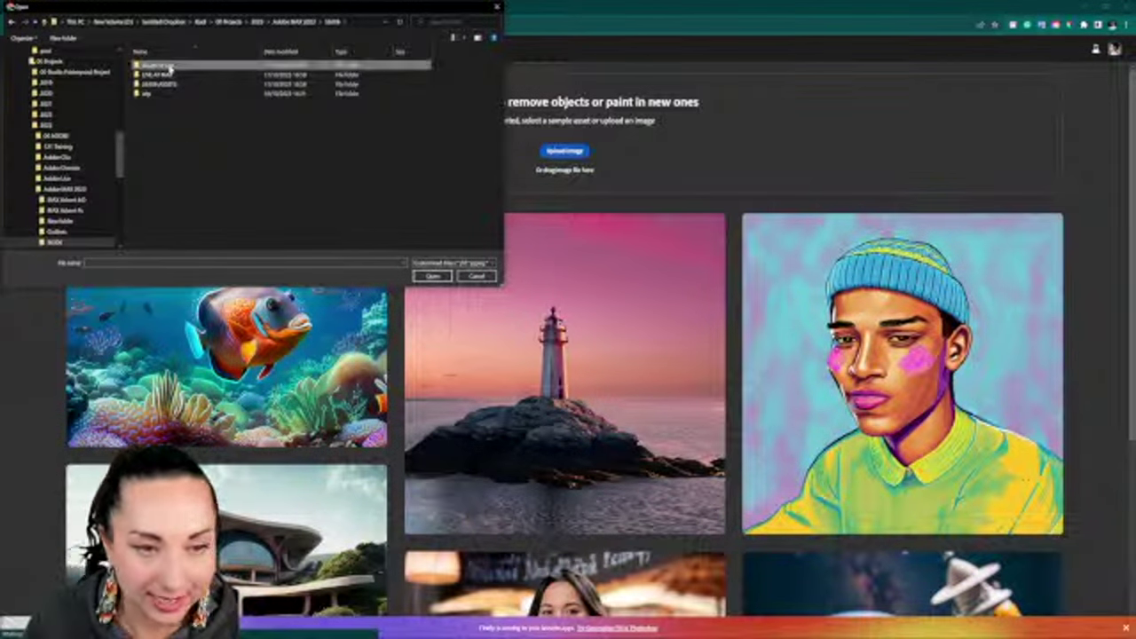
pyautogui.doubleClick(169, 69)
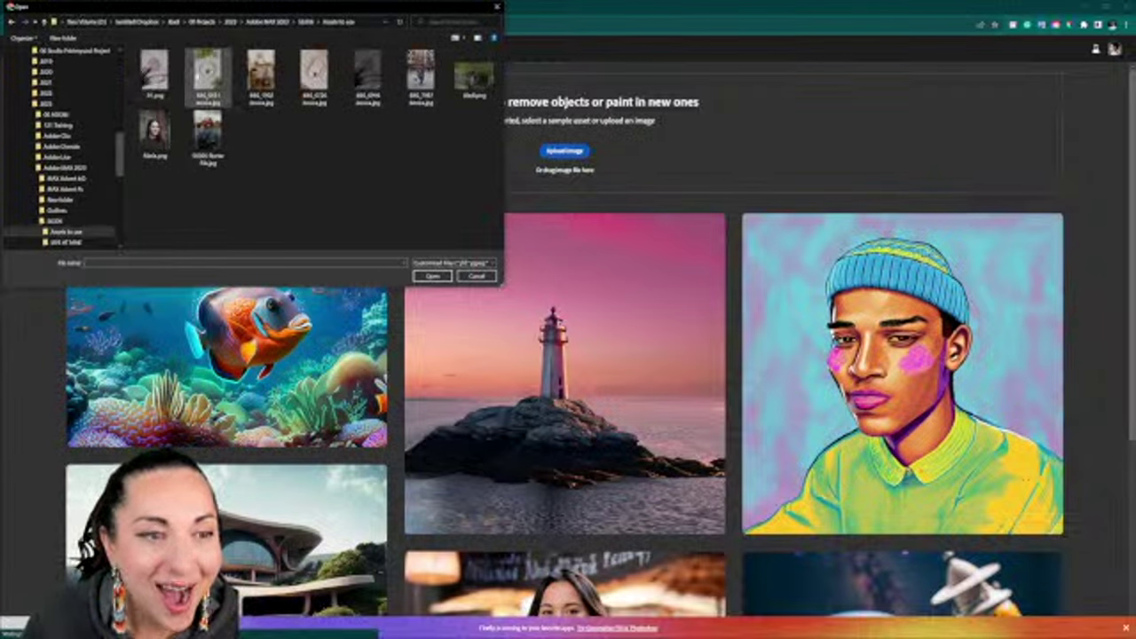
pyautogui.click(207, 133)
pyautogui.click(432, 276)
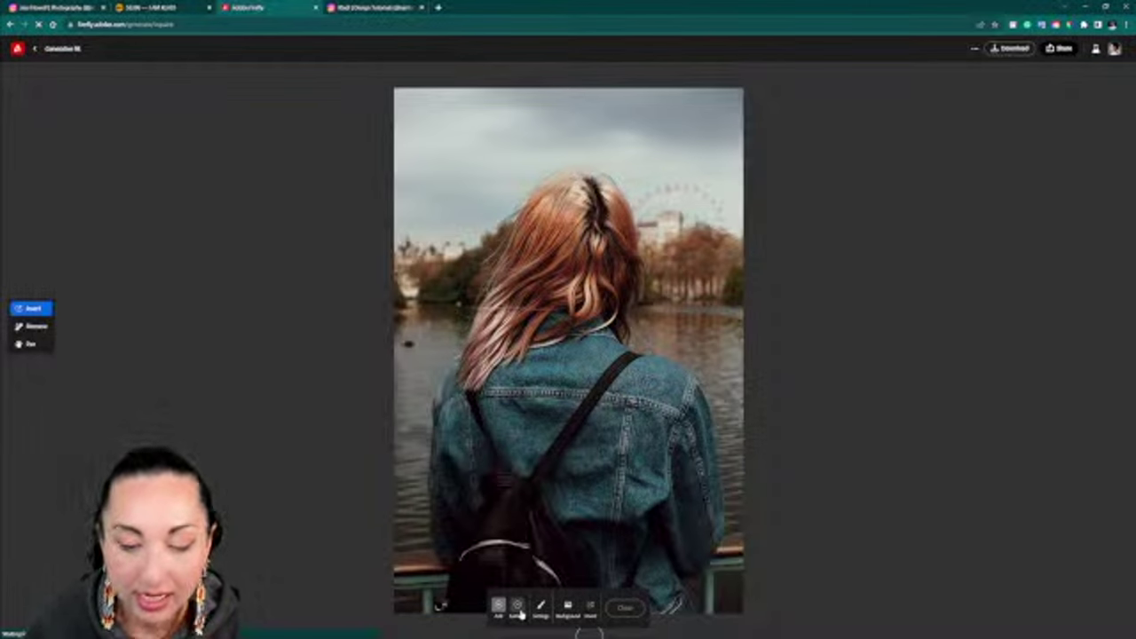
# Use Remove to brush out the railing in the lower-left and lower-right corners and generate variations.
pyautogui.click(519, 608)
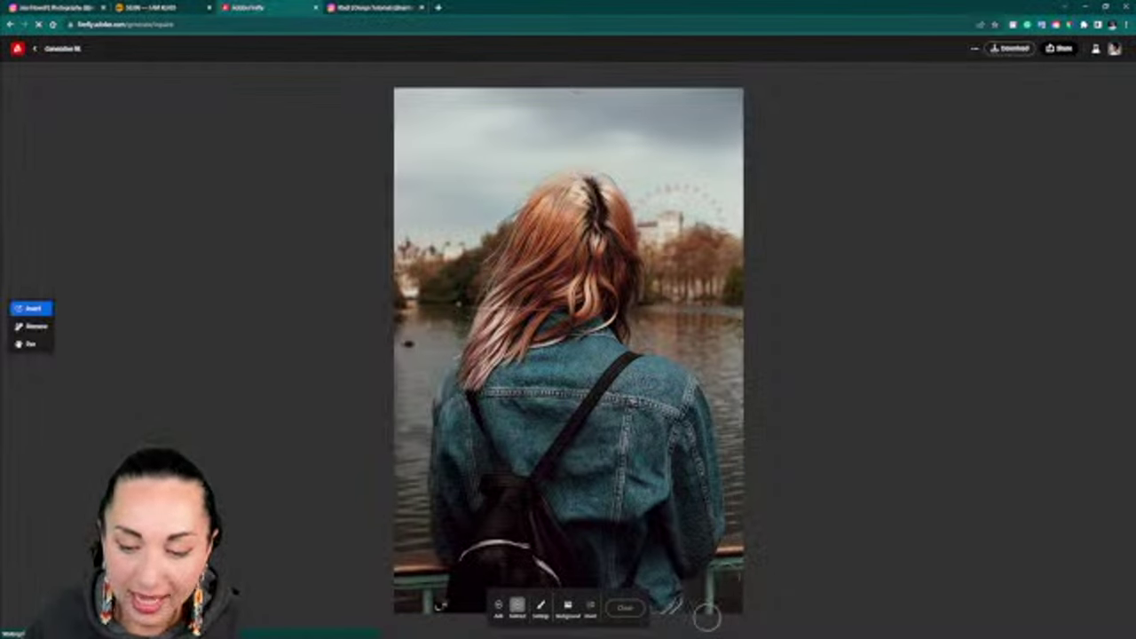
pyautogui.click(32, 326)
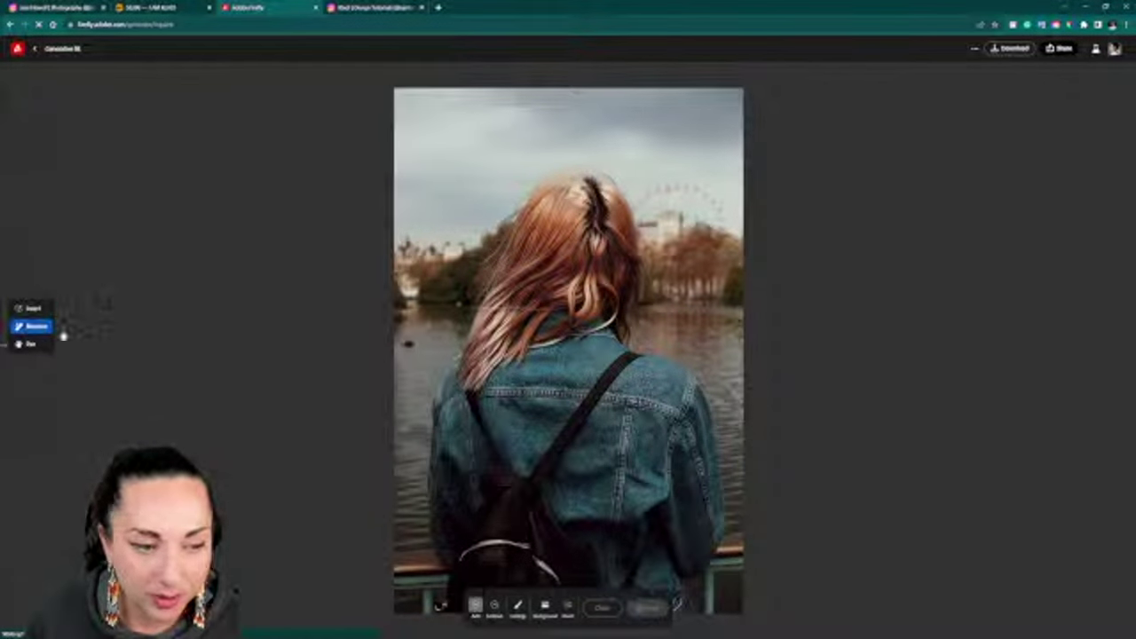
pyautogui.moveTo(444, 600)
pyautogui.mouseDown()
pyautogui.moveTo(405, 559)
pyautogui.moveTo(433, 577)
pyautogui.moveTo(431, 605)
pyautogui.moveTo(394, 590)
pyautogui.moveTo(418, 599)
pyautogui.mouseUp()
pyautogui.moveTo(738, 543)
pyautogui.mouseDown()
pyautogui.moveTo(709, 619)
pyautogui.moveTo(746, 555)
pyautogui.mouseUp()
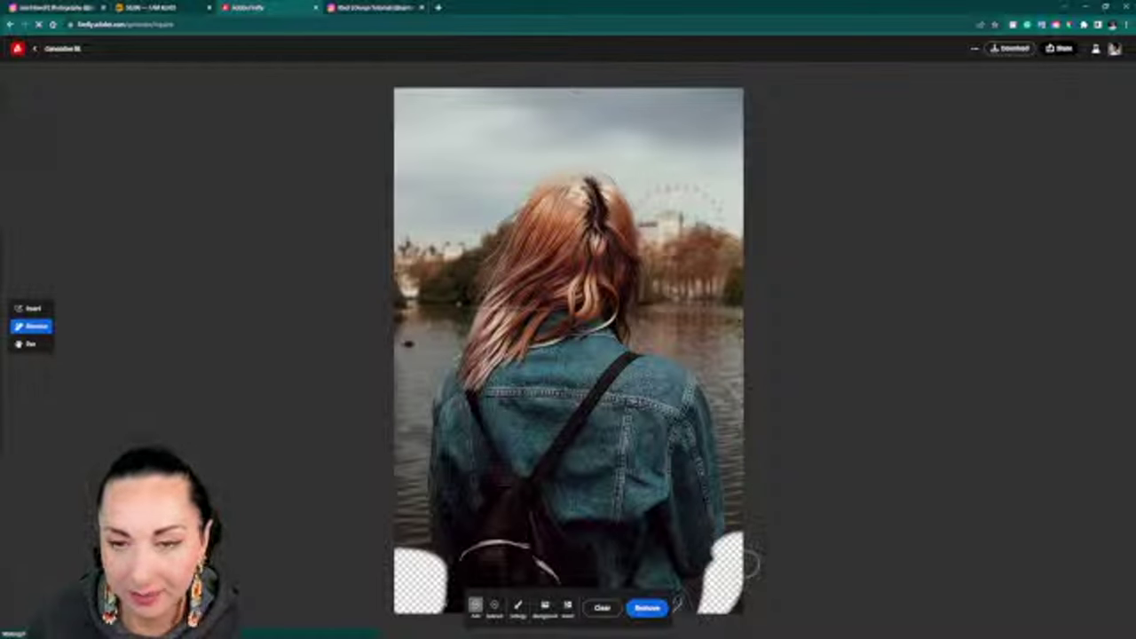
pyautogui.click(648, 609)
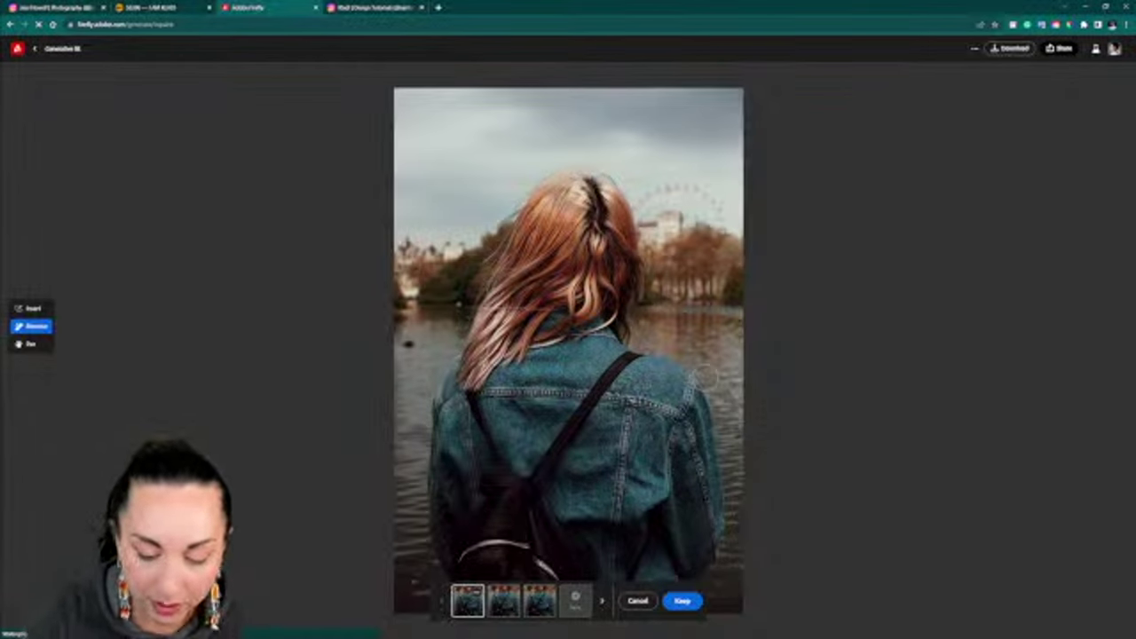
# Zoom on the result and select the second generated variation.
pyautogui.scroll(3, 704, 377)
pyautogui.scroll(-5, 698, 385)
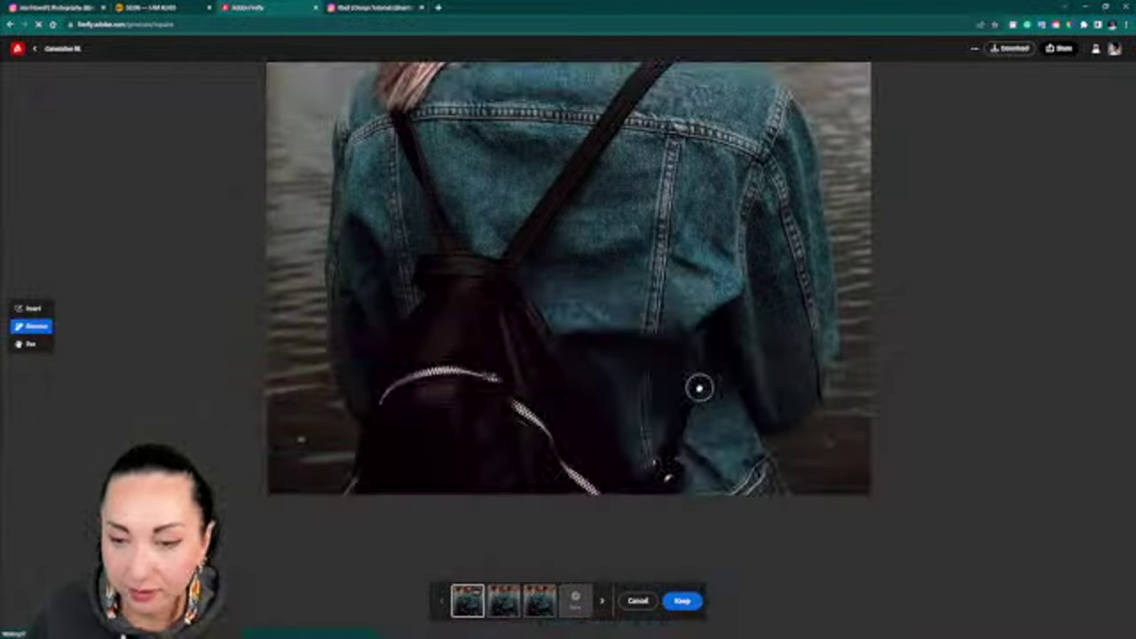
pyautogui.click(504, 601)
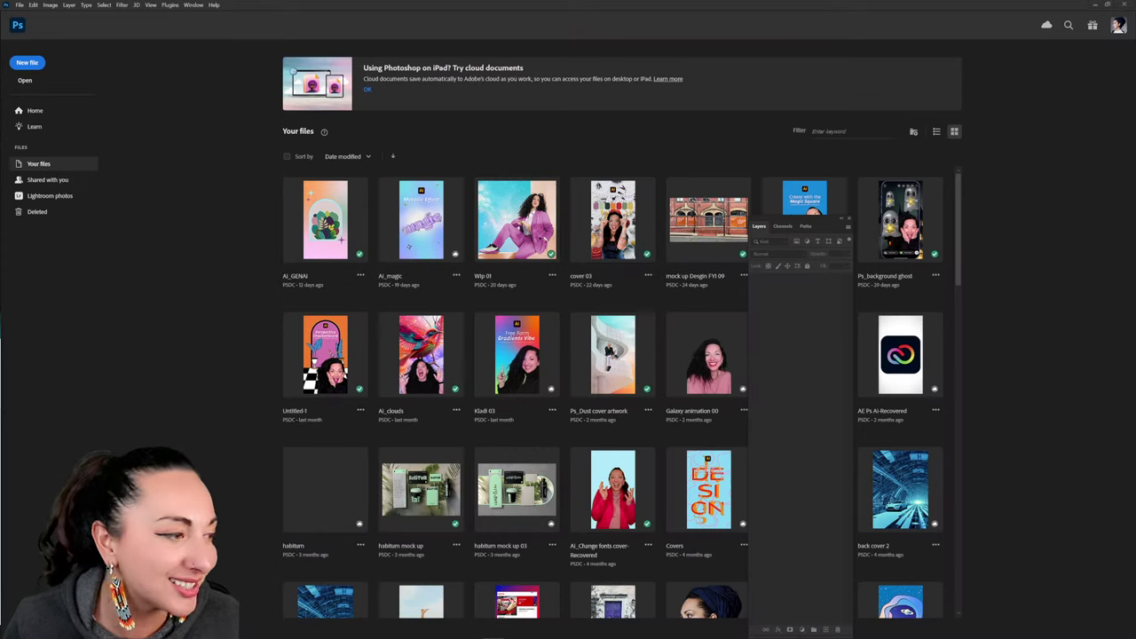
# Move the Layers panel aside and open S6306 Starter File.jpg from the computer.
pyautogui.moveTo(808, 225); pyautogui.dragTo(1056, 96)
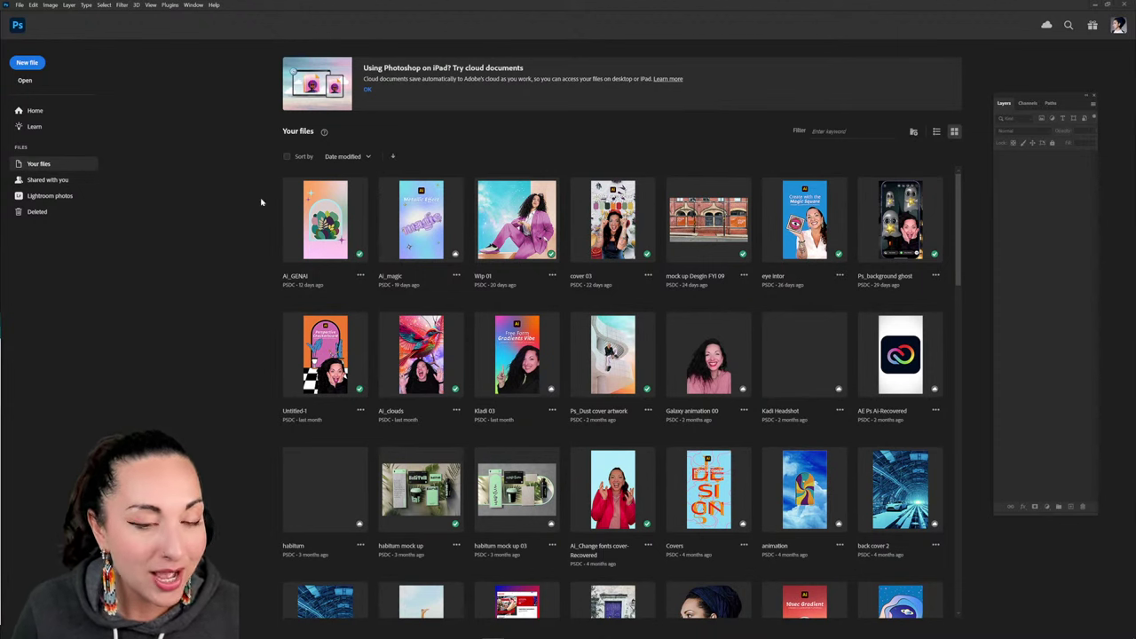
pyautogui.click(24, 81)
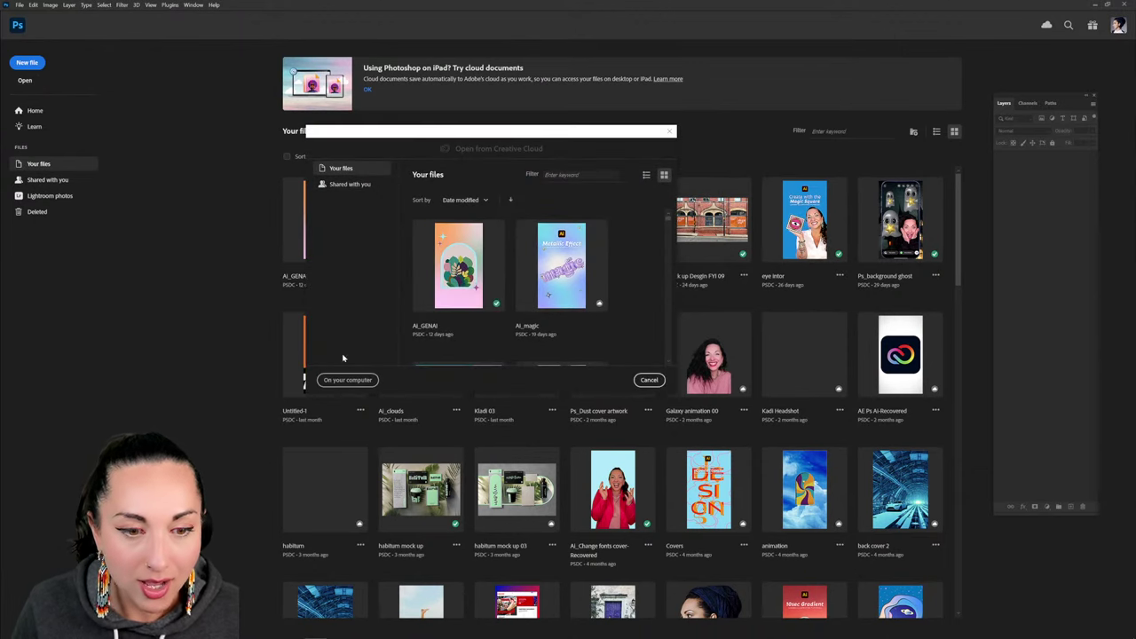
pyautogui.click(346, 380)
pyautogui.click(314, 133)
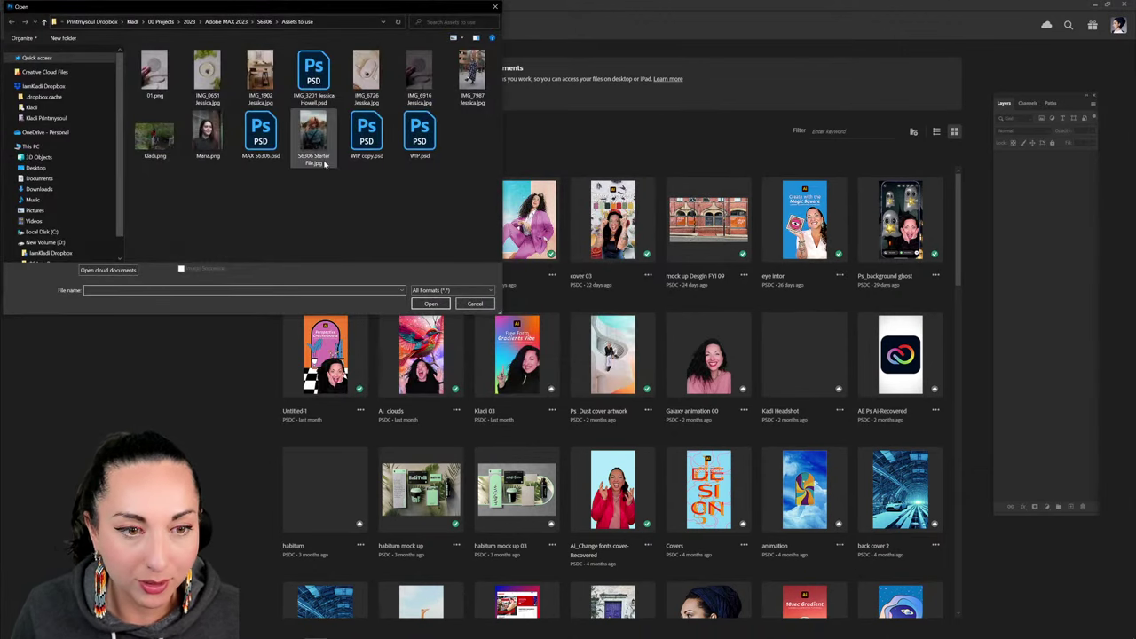
pyautogui.click(430, 304)
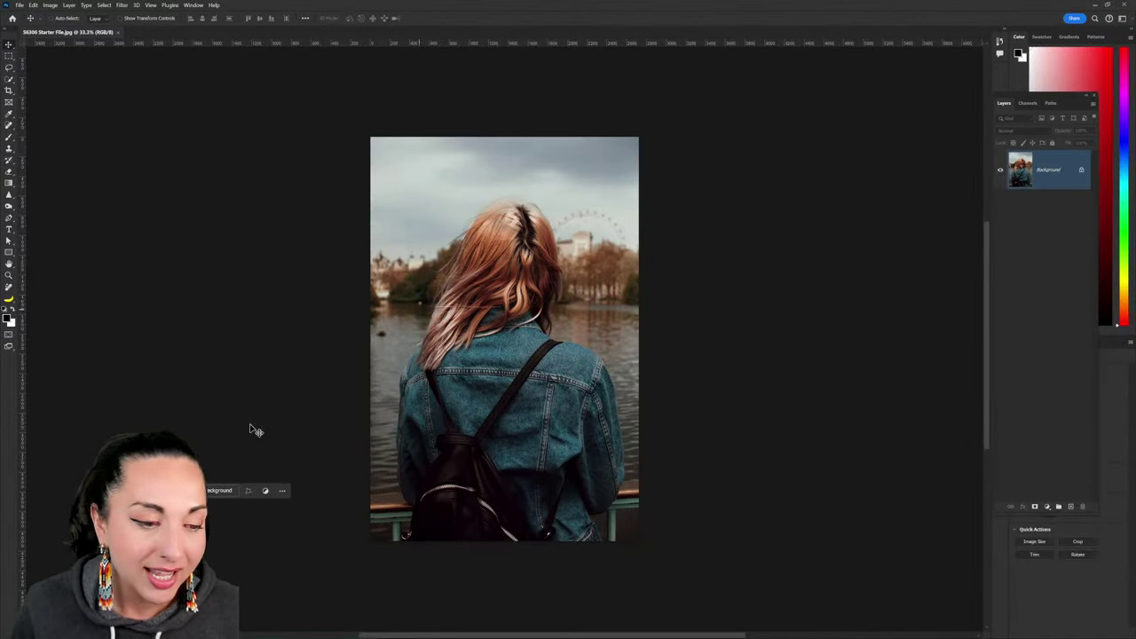
# Drag the contextual task bar to the photo's top, then zoom in and recentre the view.
pyautogui.moveTo(256, 431); pyautogui.dragTo(428, 154)
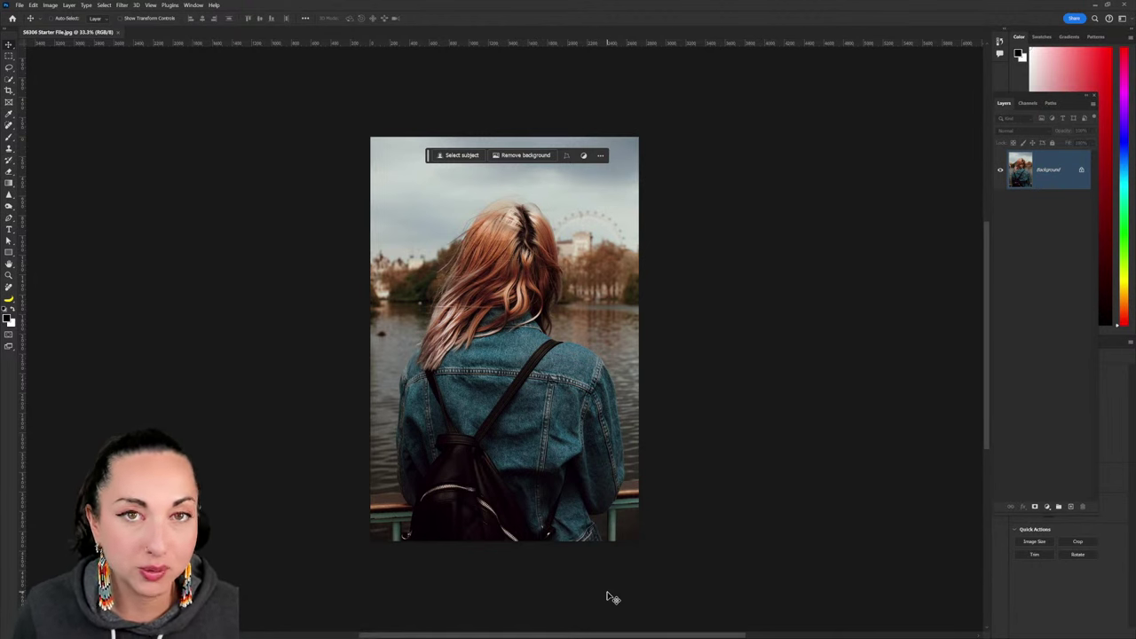
pyautogui.hotkey('ctrl', '+')
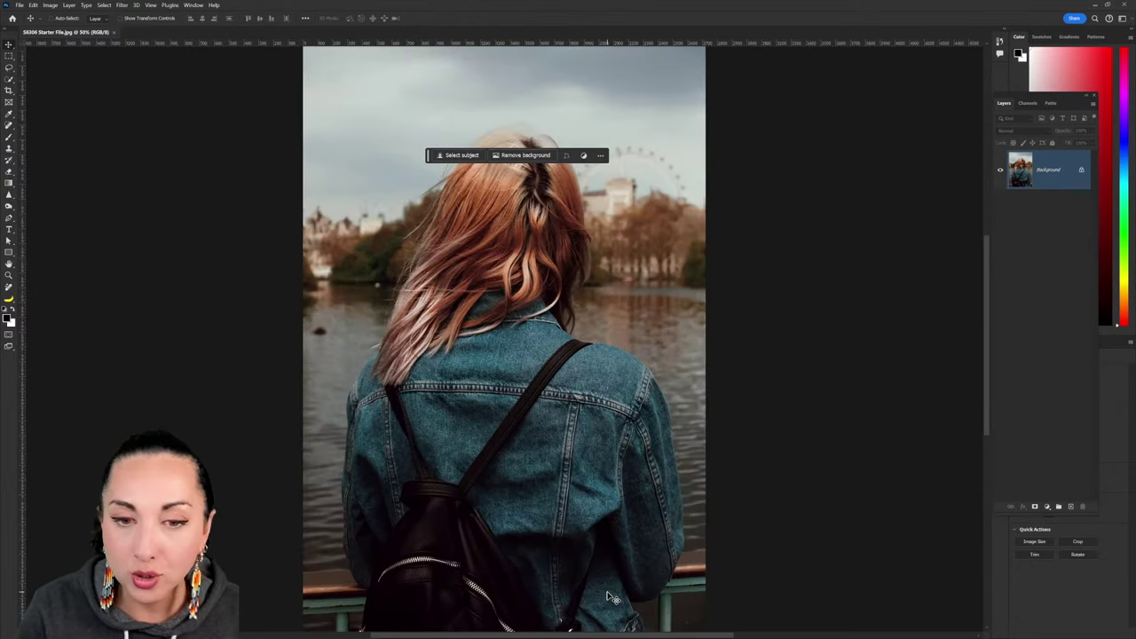
pyautogui.scroll(-2, 555, 548)
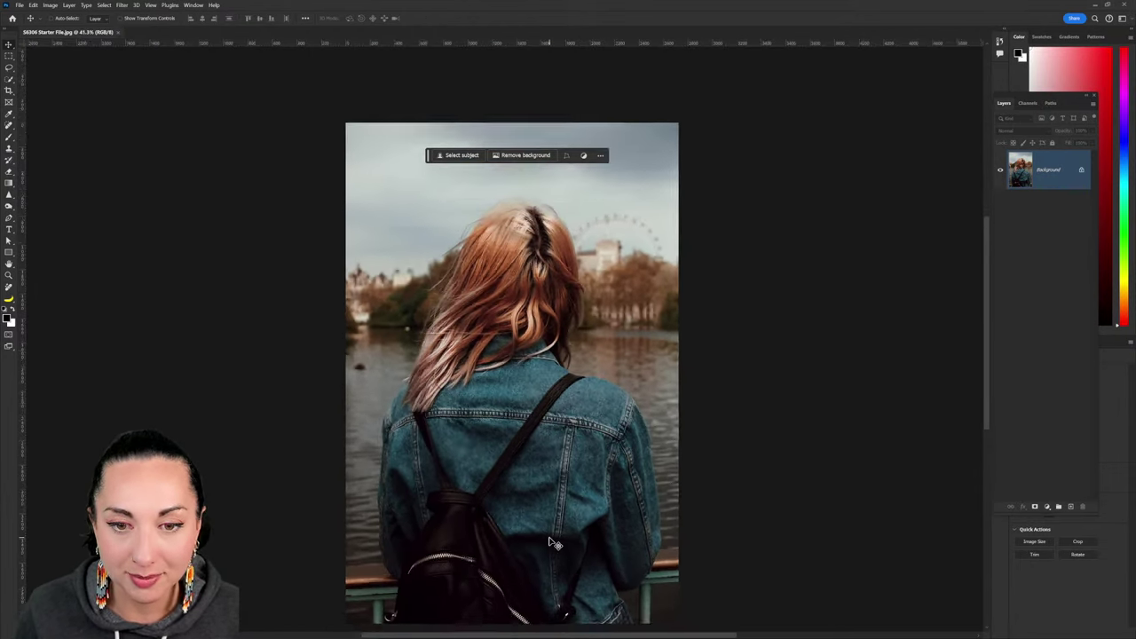
pyautogui.scroll(1, 555, 548)
pyautogui.moveTo(551, 541); pyautogui.dragTo(529, 513)
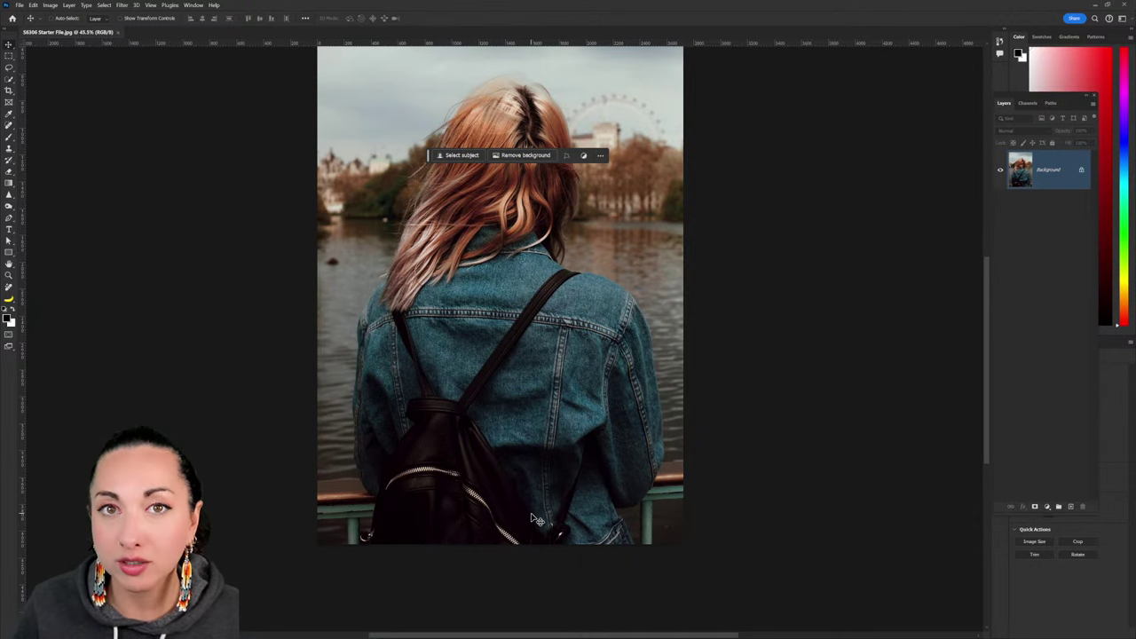
# Heal the bottom-right railing with an enlarged Spot Healing Brush, undo it, and show the healing tools.
pyautogui.click(8, 127)
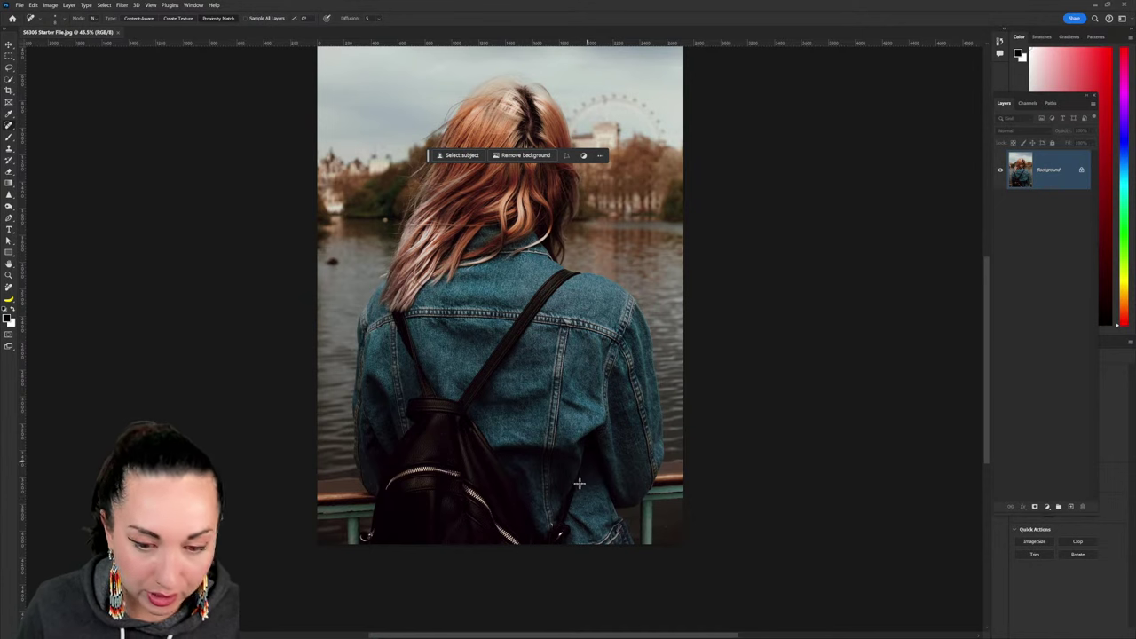
pyautogui.press(']')
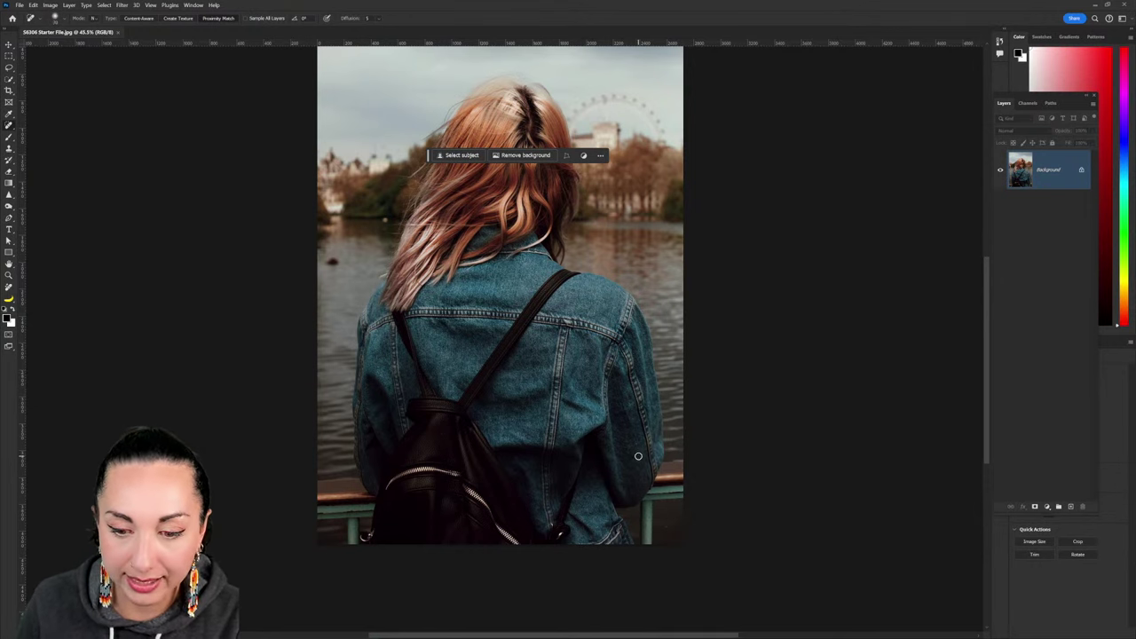
pyautogui.press(']')
pyautogui.press(']')
pyautogui.press(']')
pyautogui.press(']')
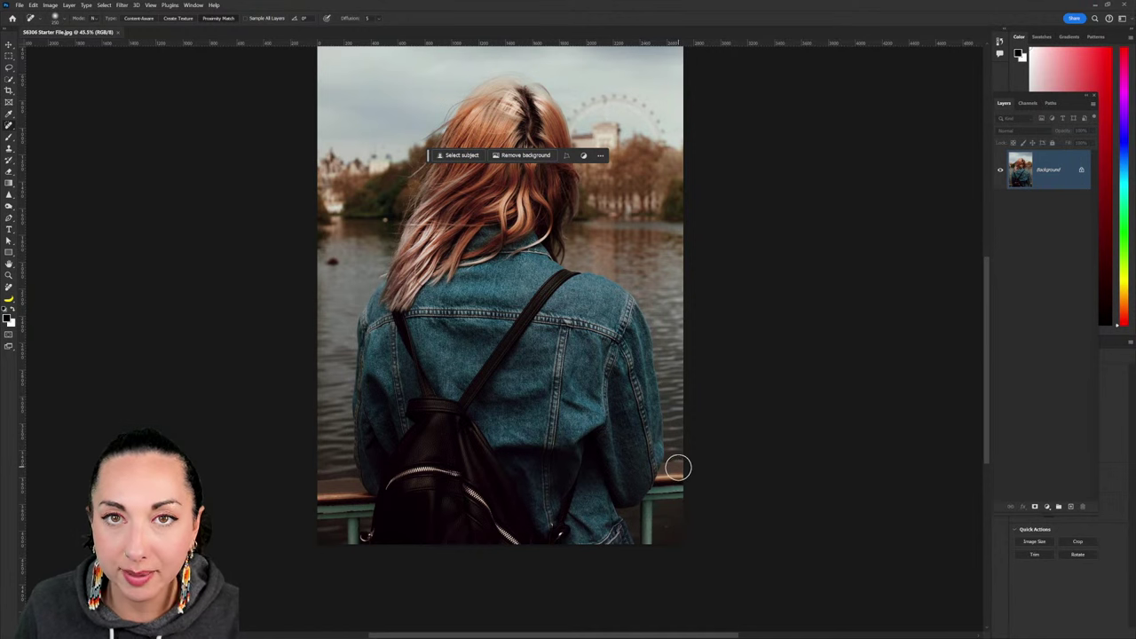
pyautogui.moveTo(679, 472)
pyautogui.mouseDown()
pyautogui.moveTo(677, 495)
pyautogui.moveTo(659, 489)
pyautogui.moveTo(647, 514)
pyautogui.moveTo(648, 568)
pyautogui.mouseUp()
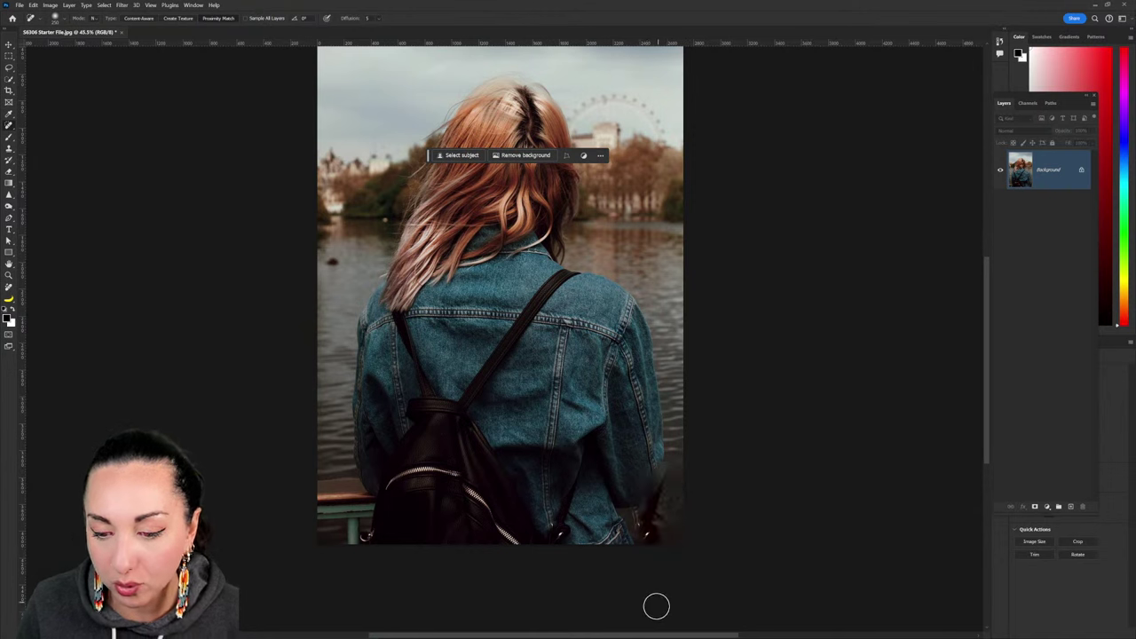
pyautogui.moveTo(679, 490)
pyautogui.mouseDown()
pyautogui.moveTo(651, 524)
pyautogui.moveTo(654, 543)
pyautogui.mouseUp()
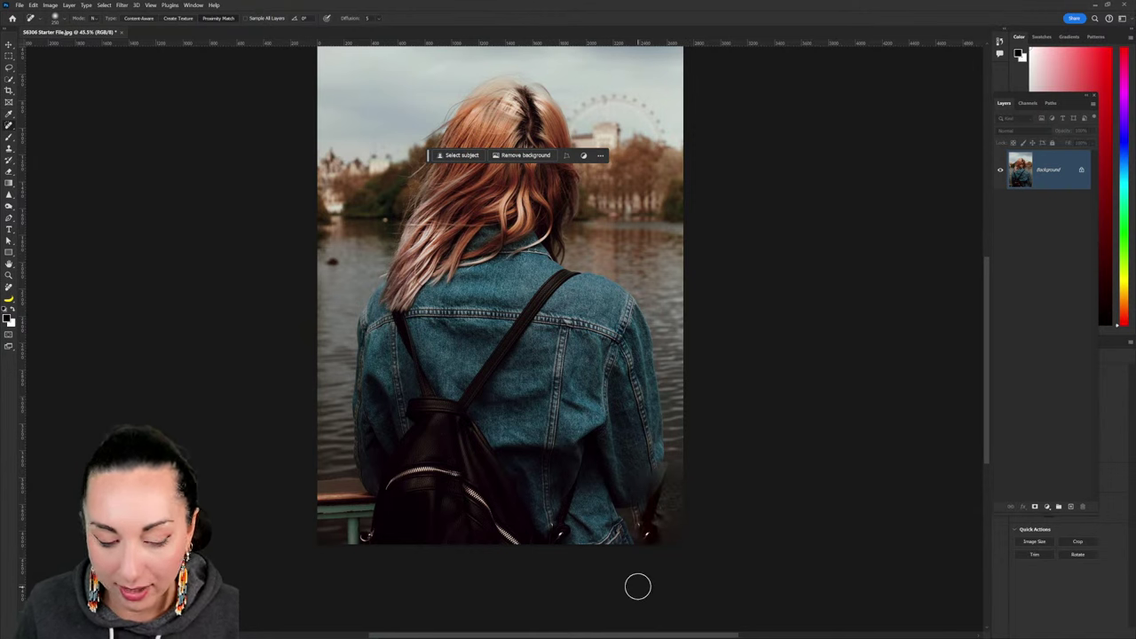
pyautogui.hotkey('ctrl', 'z')
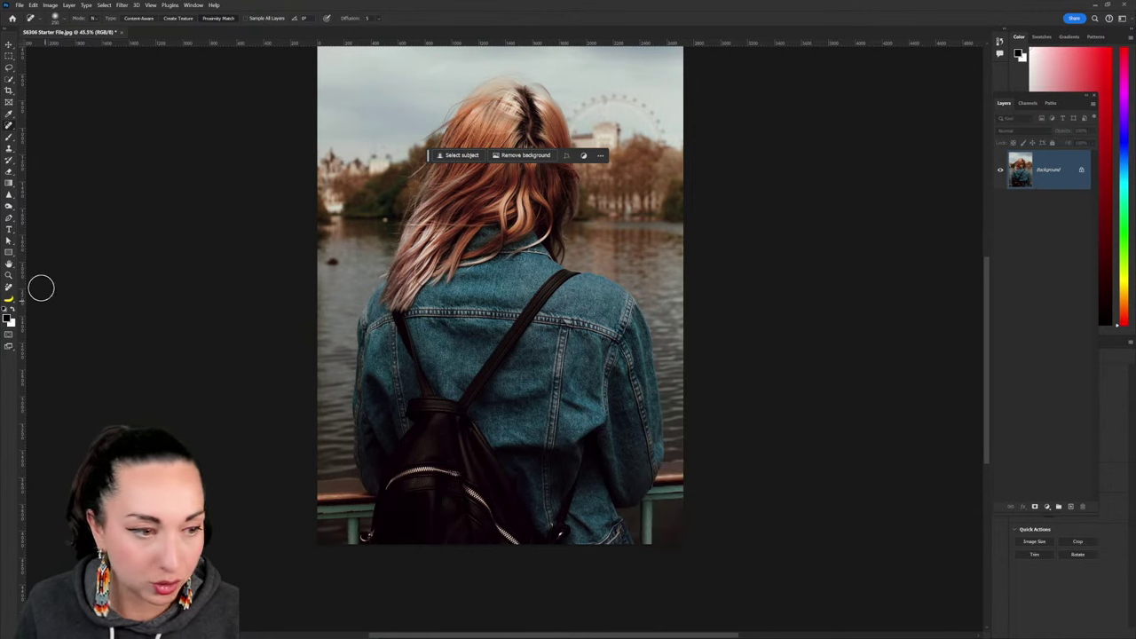
pyautogui.rightClick(8, 129)
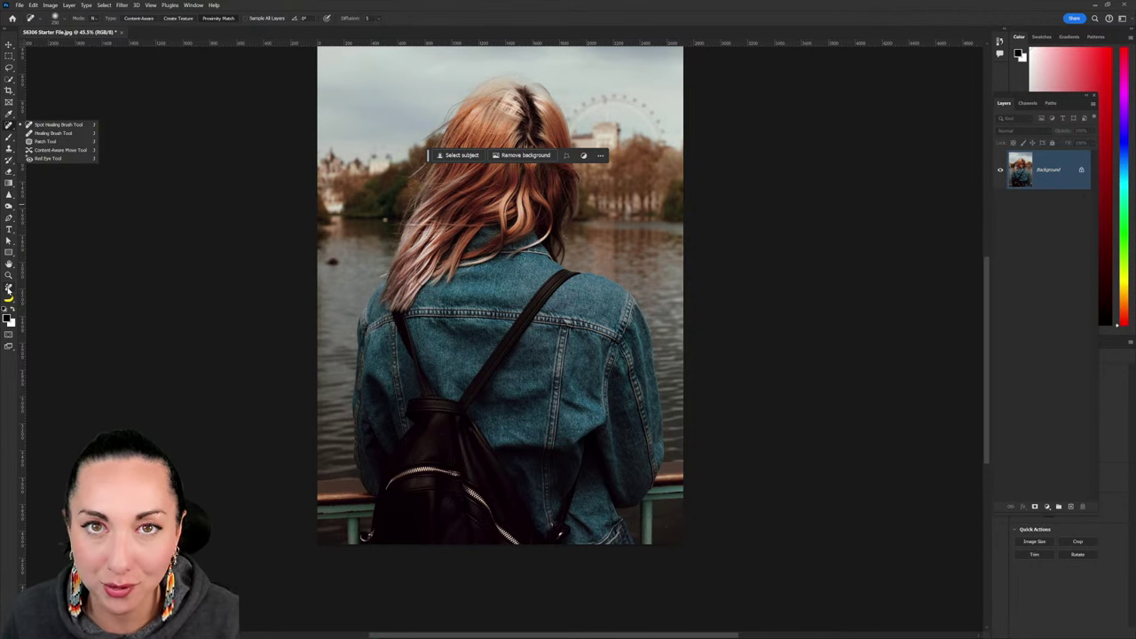
# With an enlarged Remove Tool, paint out the railing post and the railing beside the jacket.
pyautogui.click(8, 289)
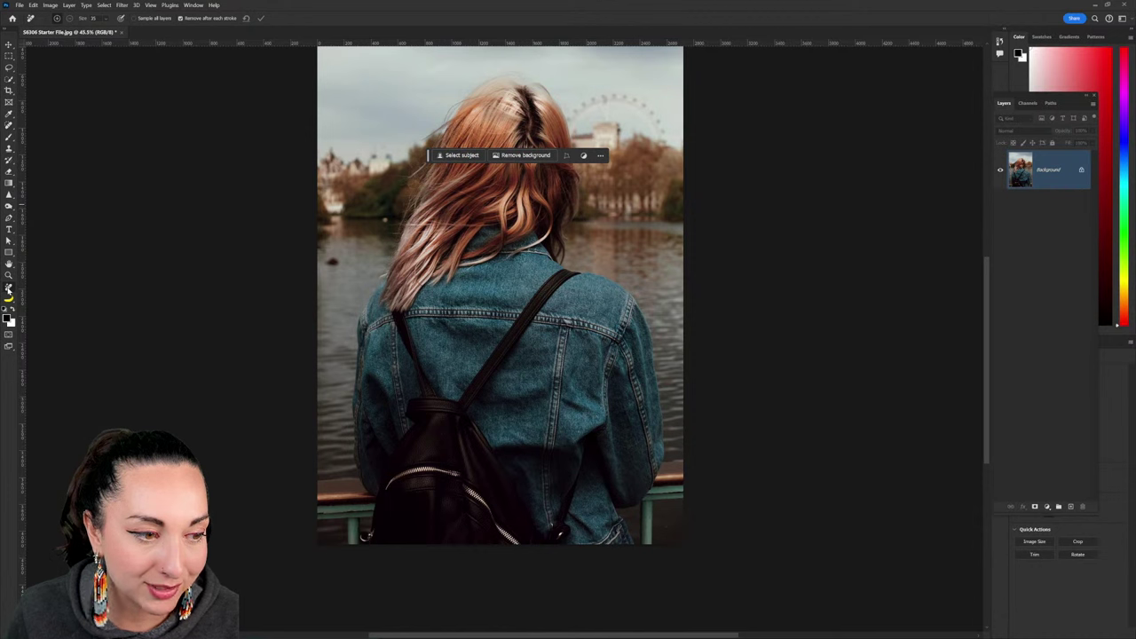
pyautogui.press(']')
pyautogui.press(']')
pyautogui.press(']')
pyautogui.press(']')
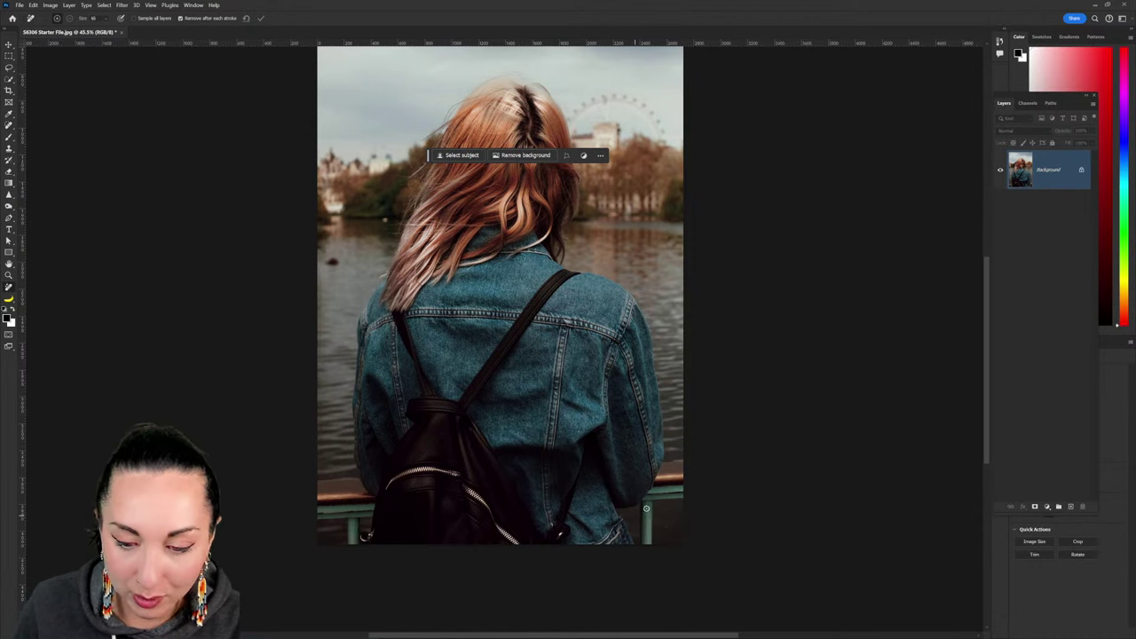
pyautogui.press(']')
pyautogui.press(']')
pyautogui.press(']')
pyautogui.press(']')
pyautogui.press(']')
pyautogui.moveTo(647, 510); pyautogui.dragTo(646, 570)
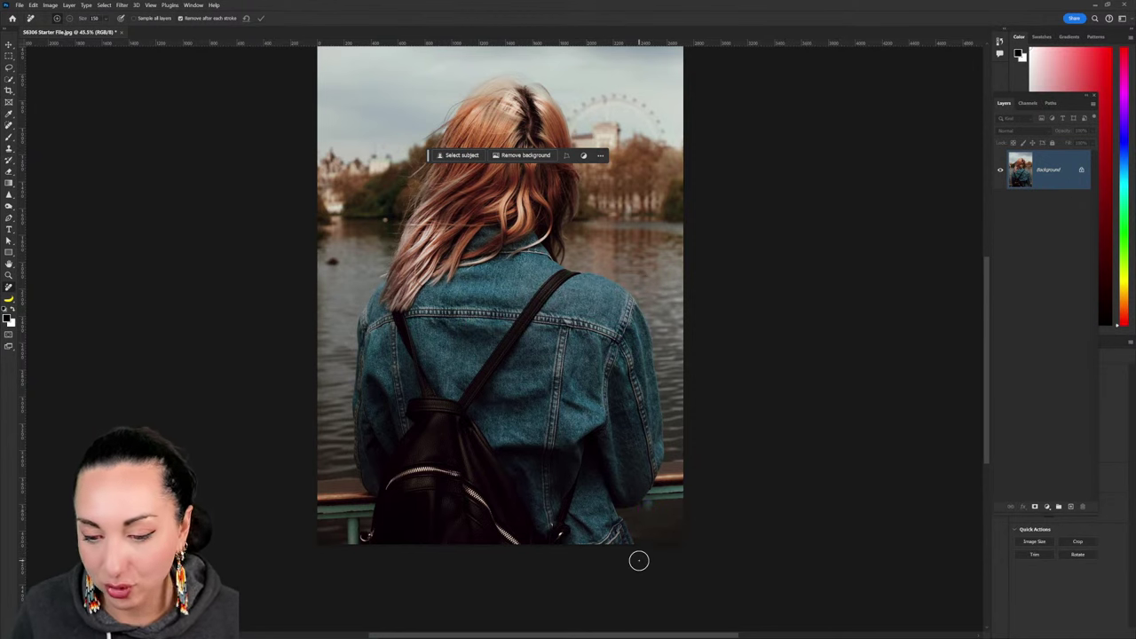
pyautogui.moveTo(671, 480)
pyautogui.mouseDown()
pyautogui.moveTo(674, 469)
pyautogui.moveTo(664, 494)
pyautogui.moveTo(676, 495)
pyautogui.moveTo(654, 498)
pyautogui.moveTo(667, 472)
pyautogui.moveTo(683, 501)
pyautogui.moveTo(673, 472)
pyautogui.moveTo(677, 492)
pyautogui.moveTo(664, 485)
pyautogui.mouseUp()
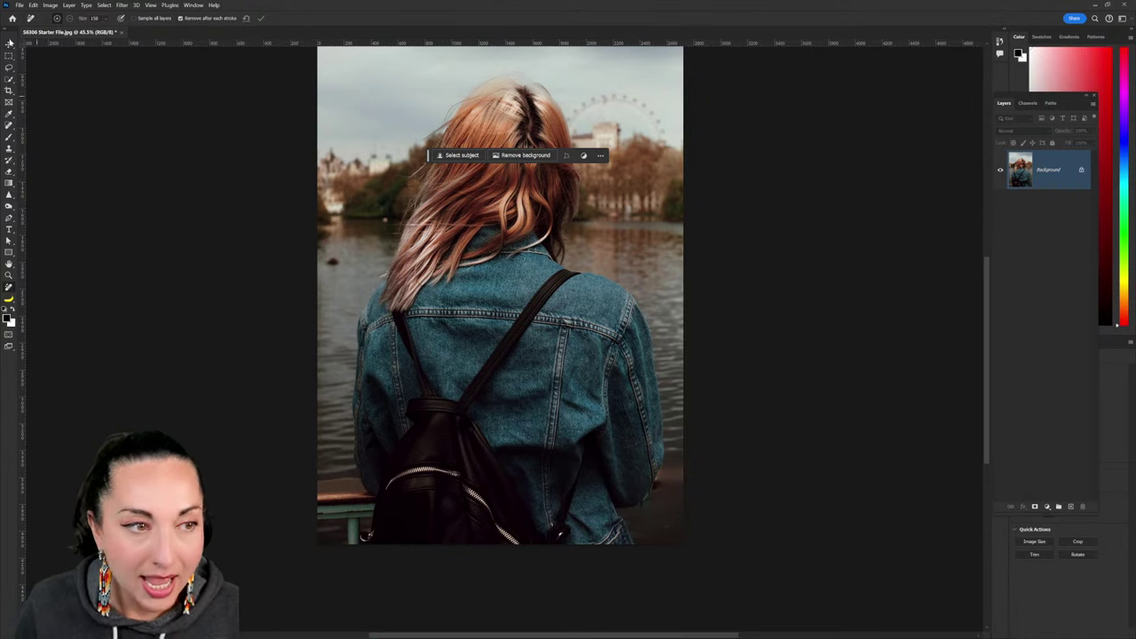
# Lasso the bottom-left railing beside the backpack, redrawing it once, then zoom in on it.
pyautogui.click(7, 57)
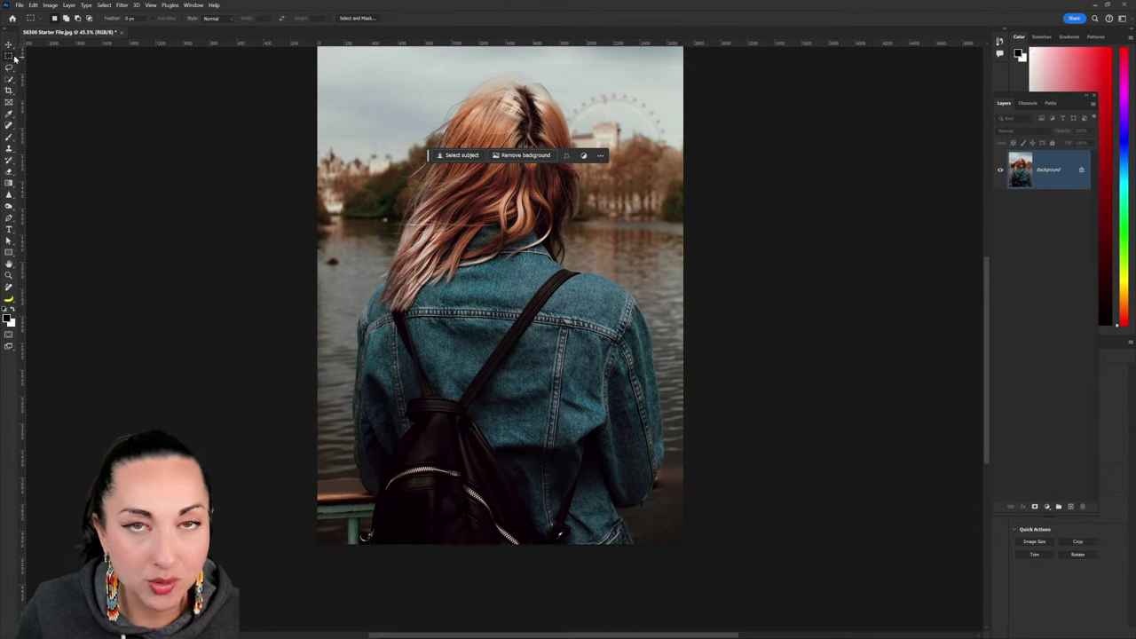
pyautogui.rightClick(13, 55)
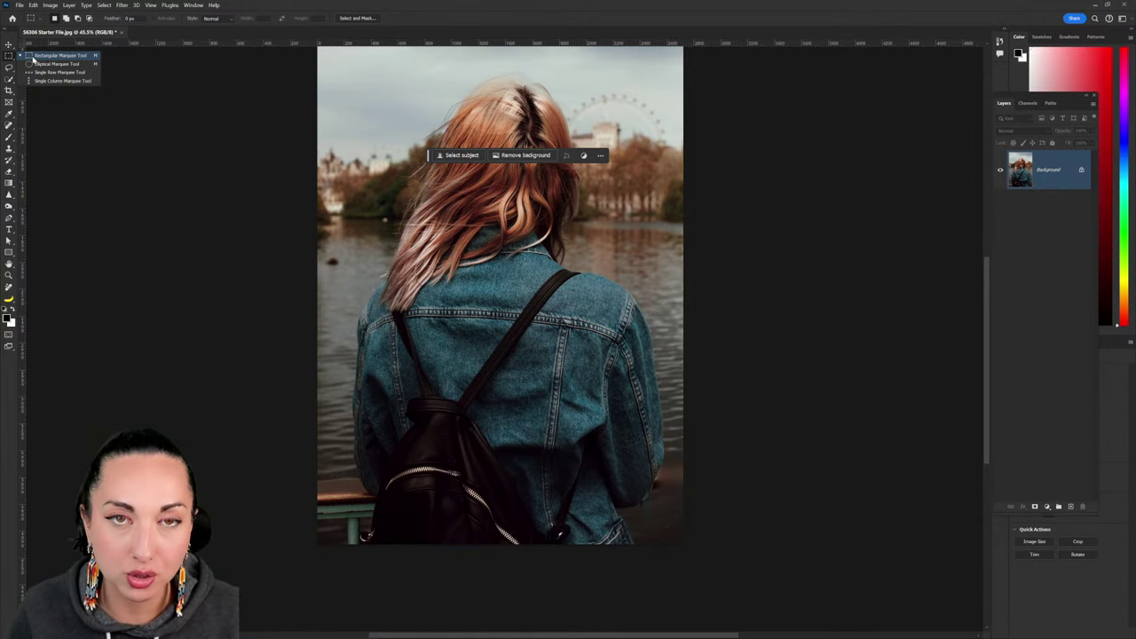
pyautogui.click(9, 67)
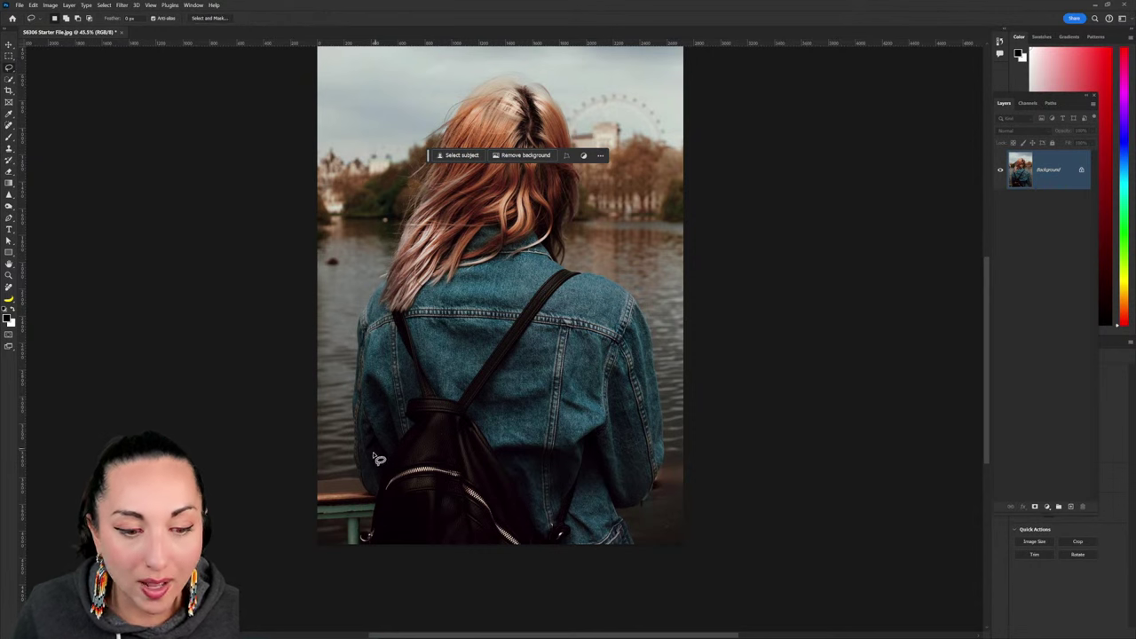
pyautogui.moveTo(314, 478)
pyautogui.mouseDown()
pyautogui.moveTo(358, 478)
pyautogui.moveTo(375, 501)
pyautogui.moveTo(361, 556)
pyautogui.moveTo(297, 538)
pyautogui.moveTo(309, 477)
pyautogui.mouseUp()
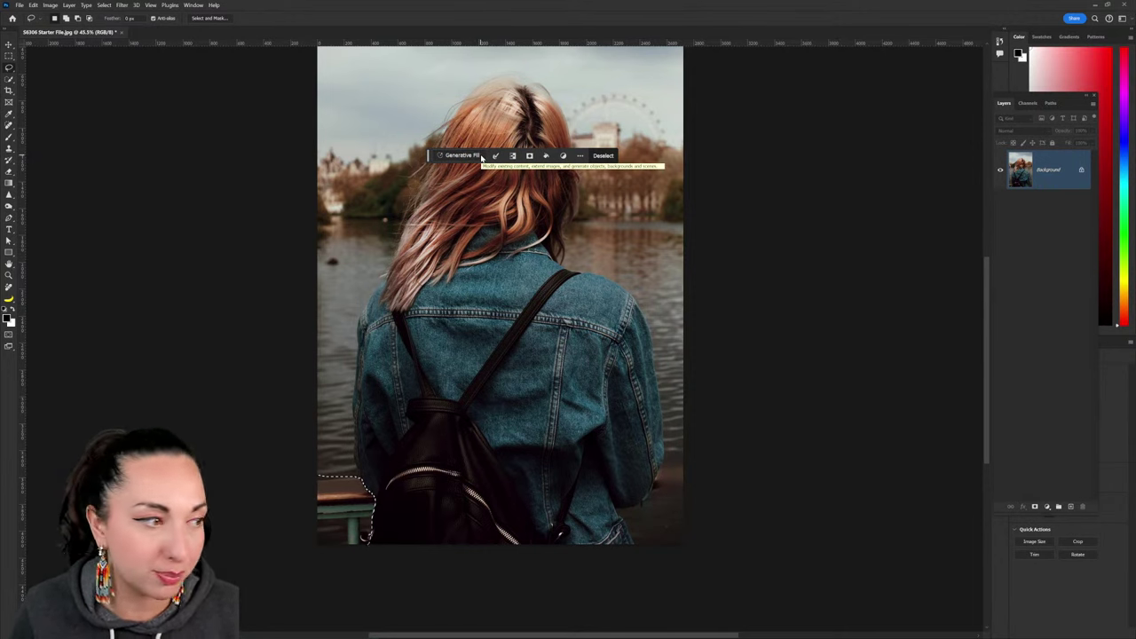
pyautogui.hotkey('ctrl', 'd')
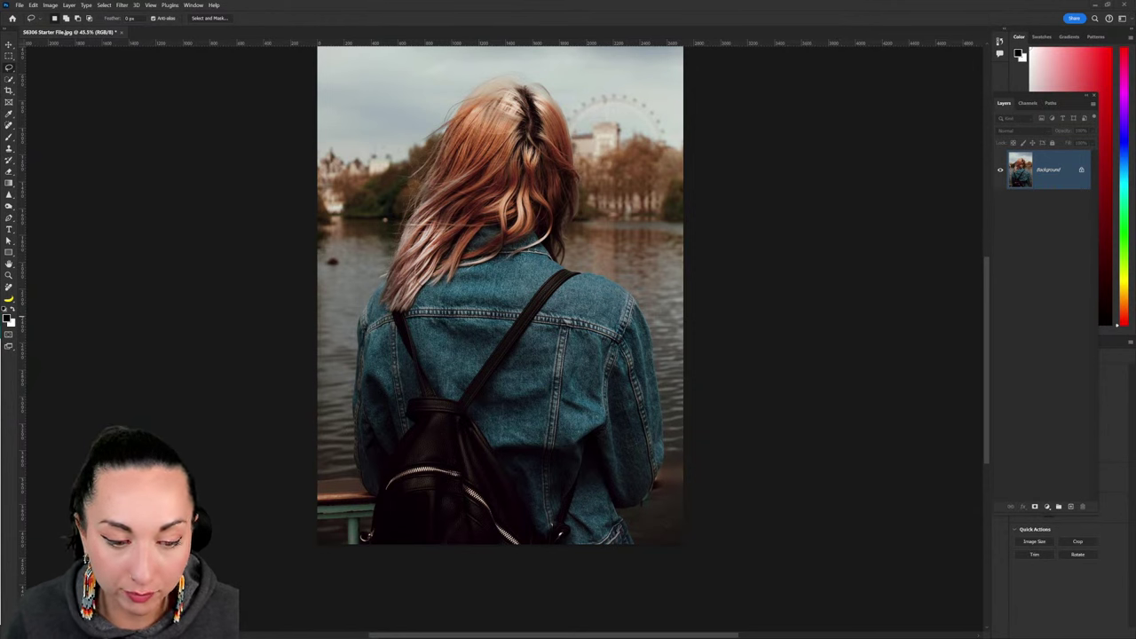
pyautogui.moveTo(303, 459); pyautogui.dragTo(306, 476)
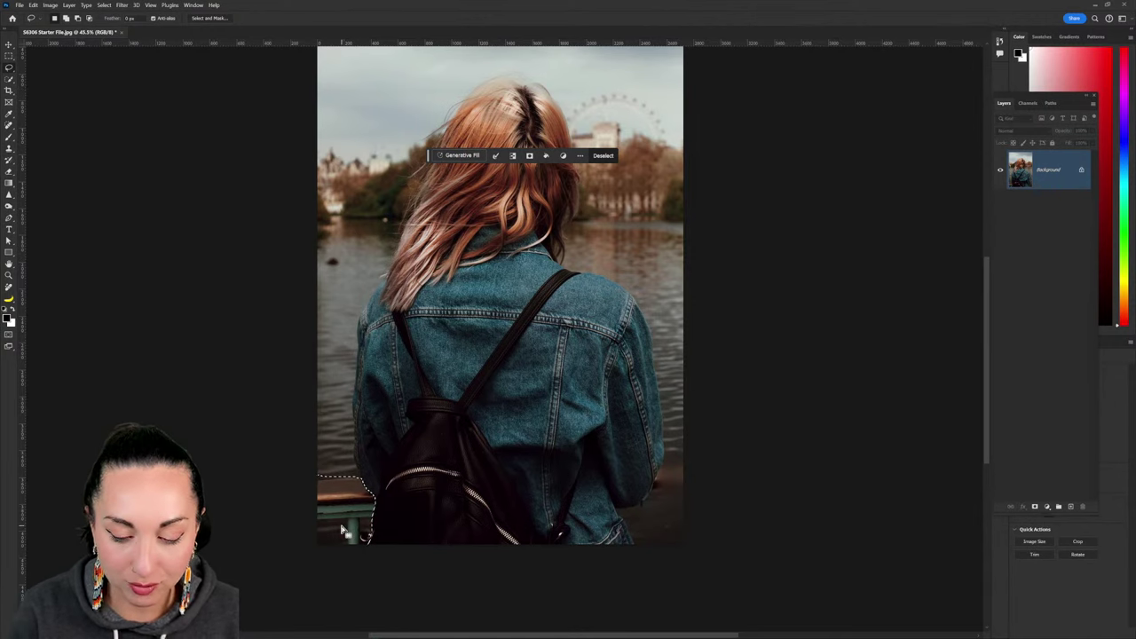
pyautogui.hotkey('ctrl', '+')
pyautogui.hotkey('ctrl', '+')
pyautogui.hotkey('ctrl', '+')
# Replace the lower-left railing with generated water using Generative Fill with an empty prompt.
pyautogui.scroll(-3, 346, 531)
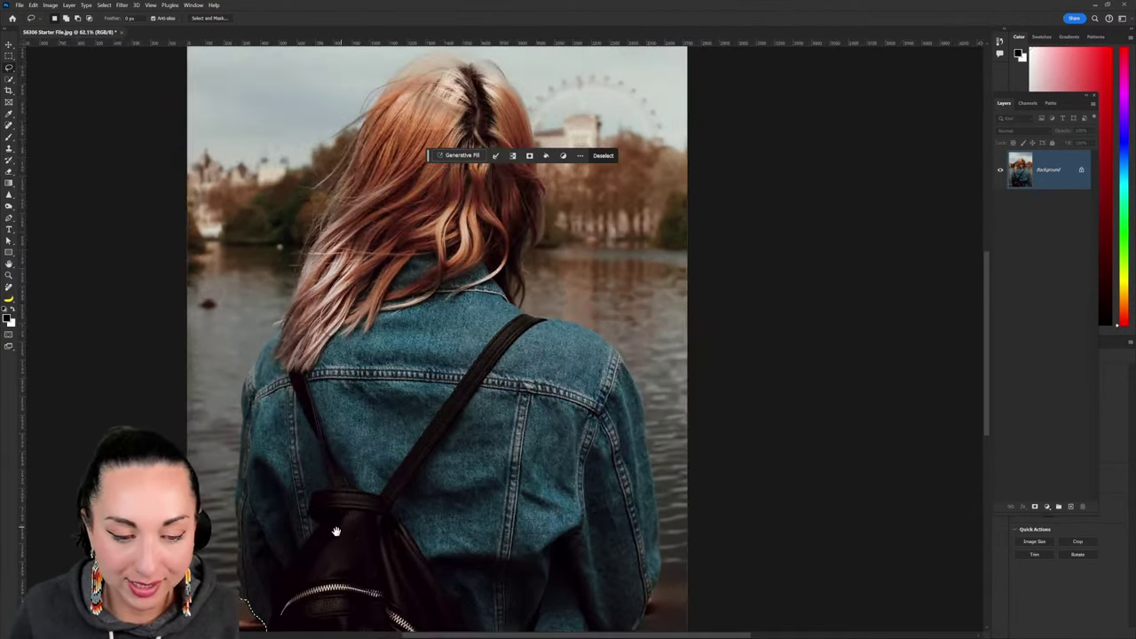
pyautogui.scroll(2, 355, 441)
pyautogui.scroll(1, 352, 439)
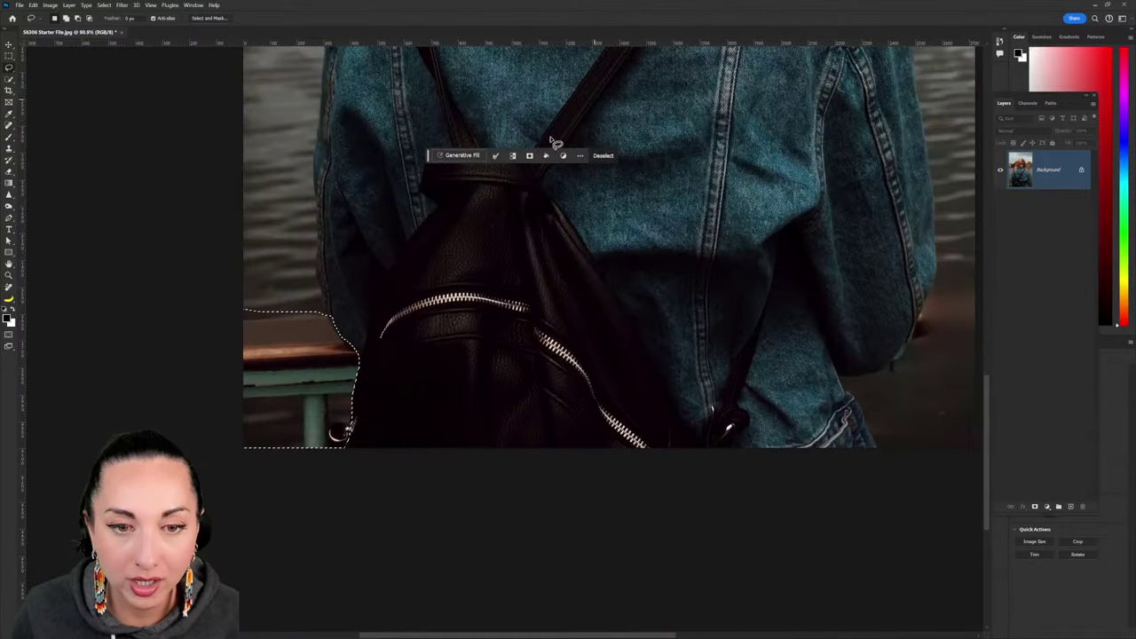
pyautogui.click(463, 156)
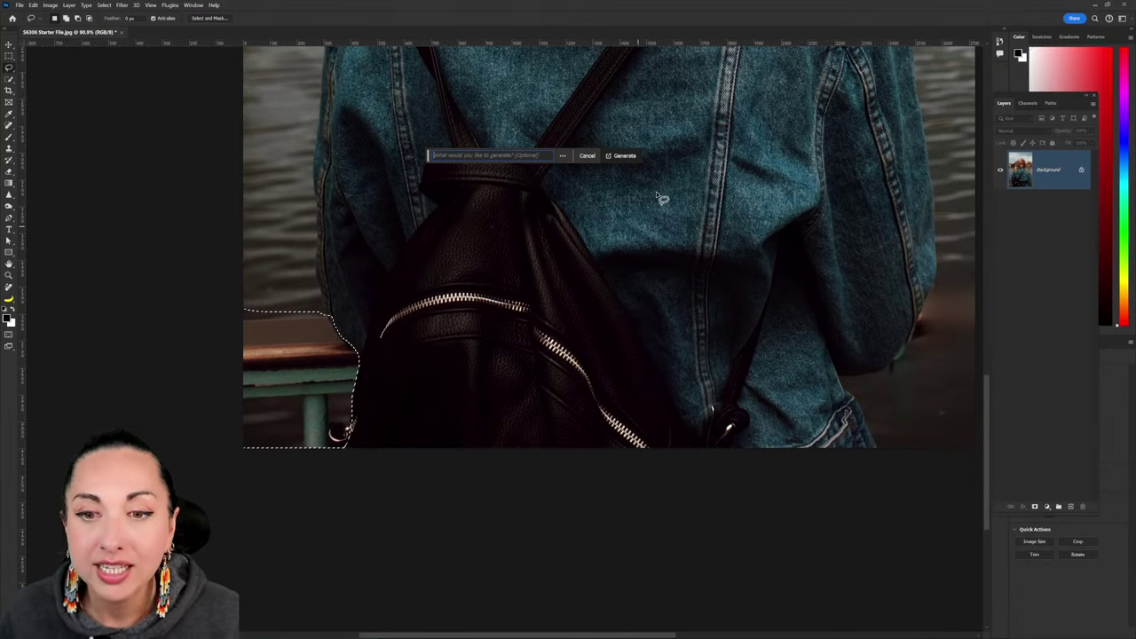
pyautogui.click(626, 156)
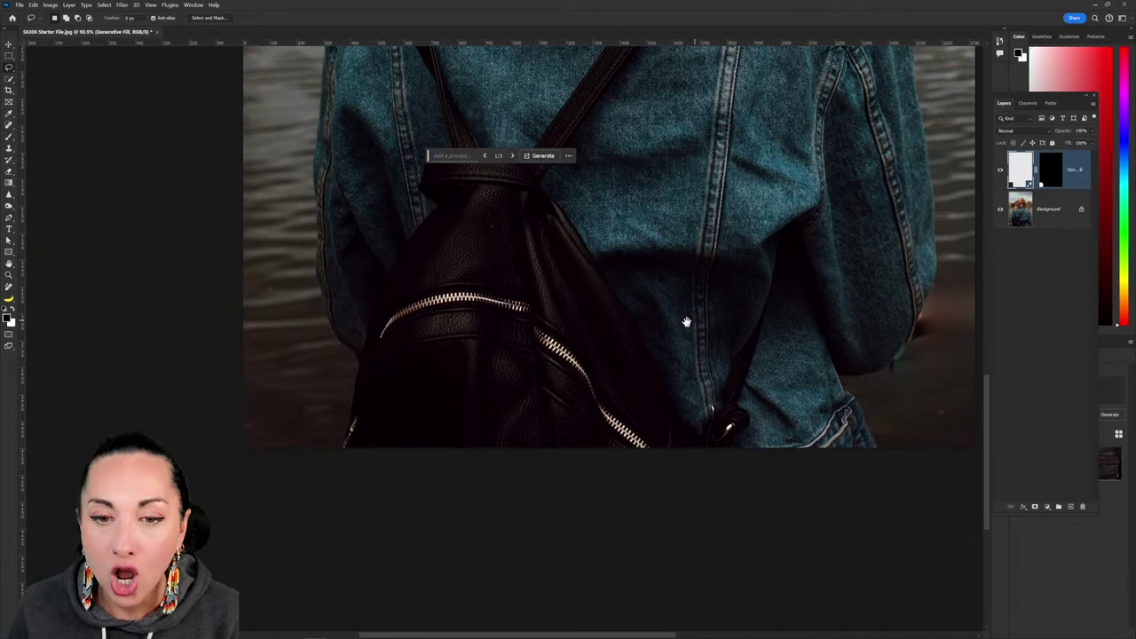
# Lasso the leftover railing along the jacket's right edge at the lower right.
pyautogui.moveTo(686, 324); pyautogui.dragTo(576, 326)
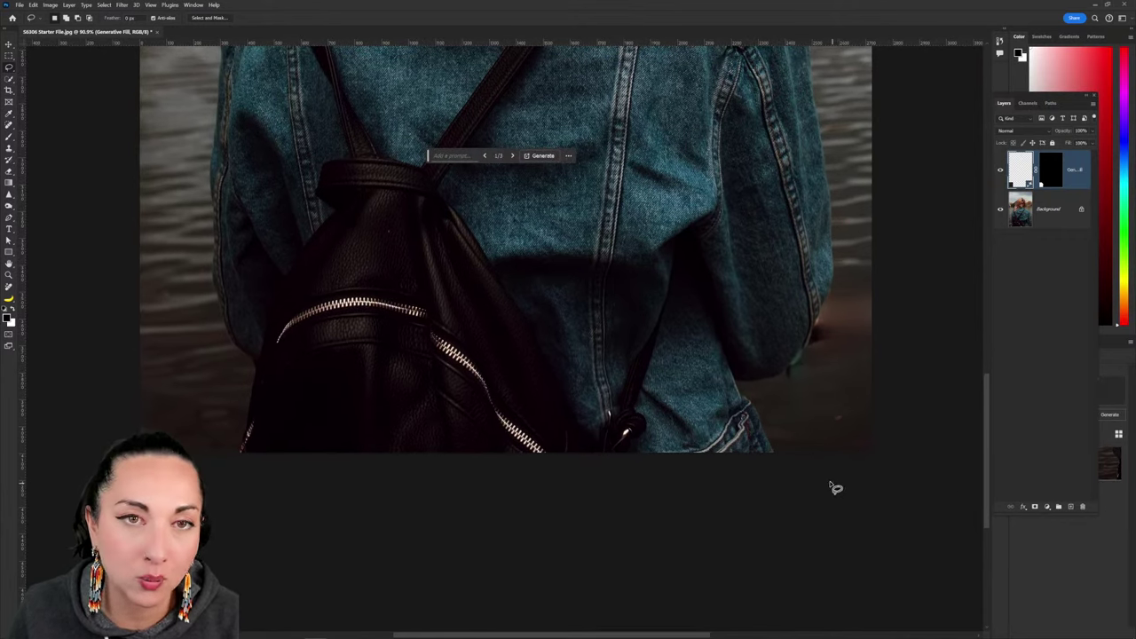
pyautogui.moveTo(872, 291)
pyautogui.mouseDown()
pyautogui.moveTo(825, 307)
pyautogui.moveTo(798, 372)
pyautogui.moveTo(774, 397)
pyautogui.moveTo(781, 471)
pyautogui.moveTo(791, 466)
pyautogui.mouseUp()
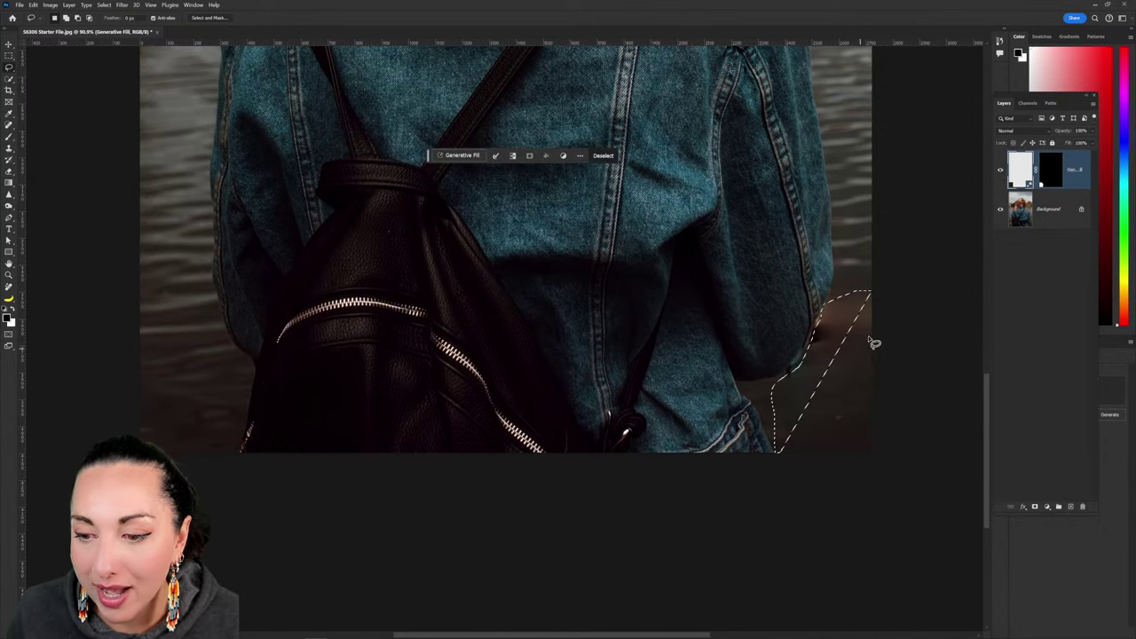
pyautogui.moveTo(872, 289)
pyautogui.mouseDown()
pyautogui.moveTo(817, 309)
pyautogui.moveTo(803, 364)
pyautogui.mouseUp()
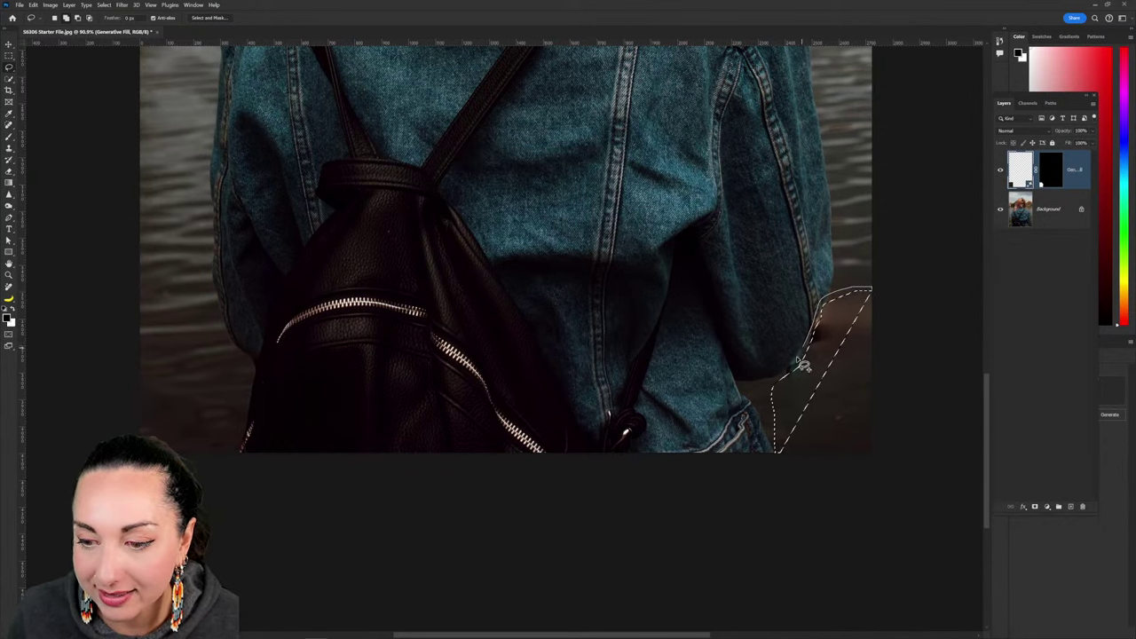
pyautogui.moveTo(768, 428)
pyautogui.mouseDown()
pyautogui.moveTo(890, 460)
pyautogui.moveTo(884, 290)
pyautogui.mouseUp()
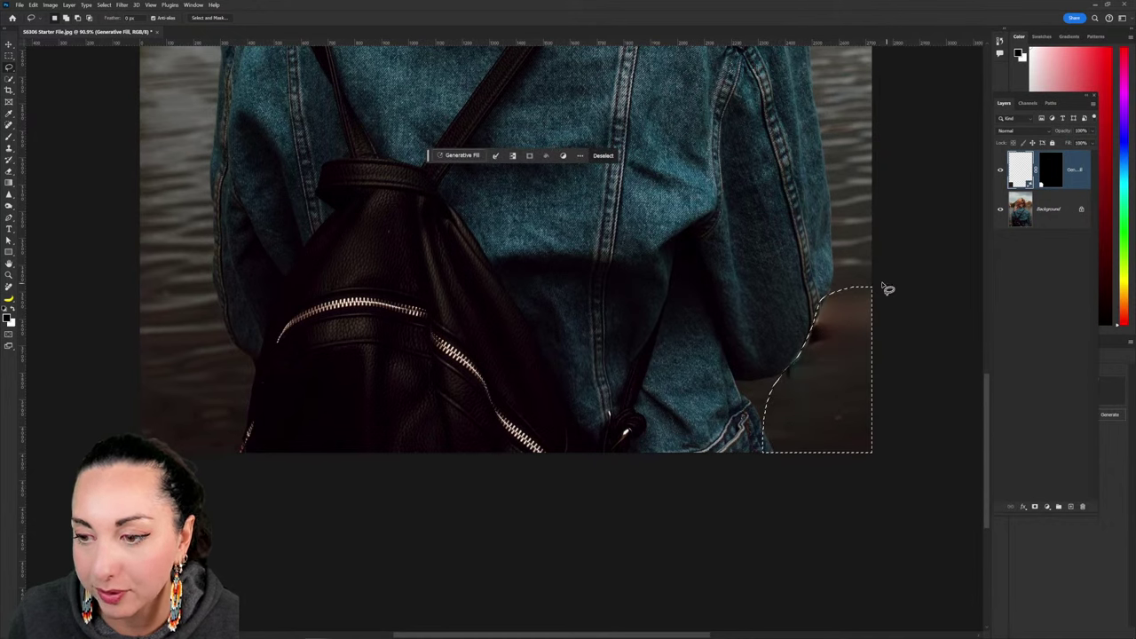
# Run Generative Fill with an empty prompt on the lower-right railing selection.
pyautogui.click(458, 156)
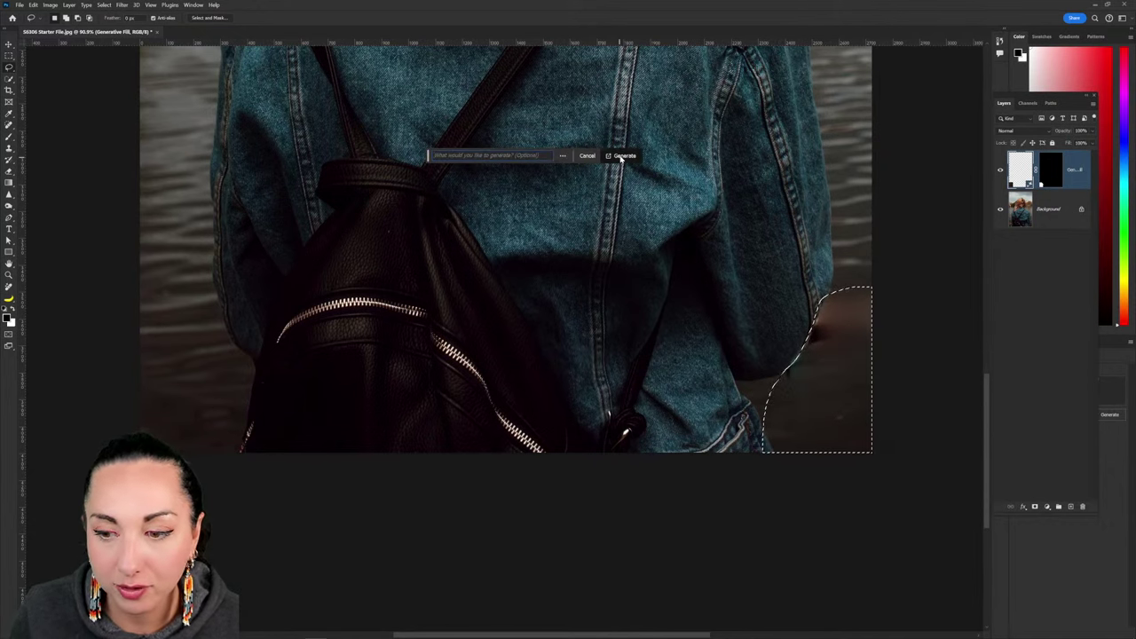
pyautogui.click(621, 157)
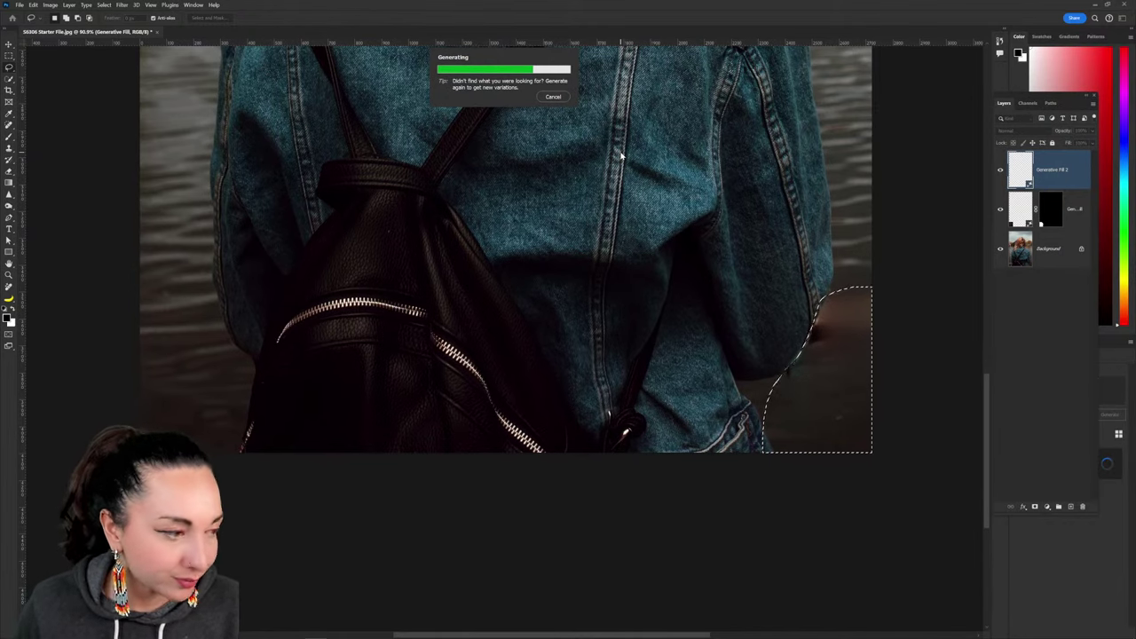
pyautogui.scroll(-6, 857, 400)
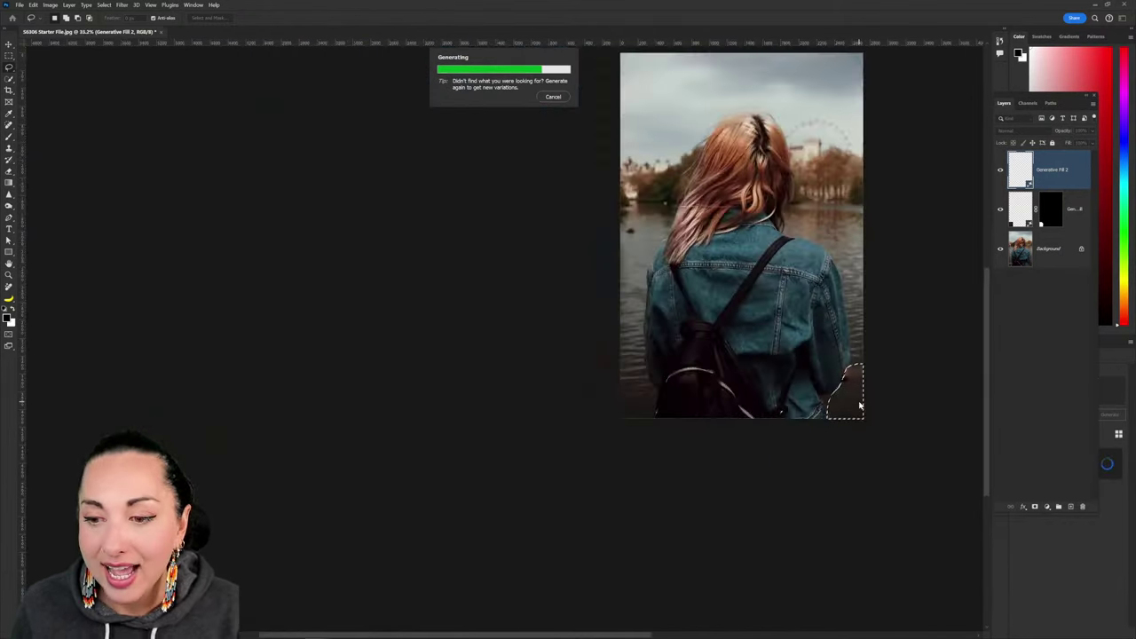
# Centre the photo and switch to the Crop tool at 9:16 with Generative Expand fill.
pyautogui.moveTo(857, 371); pyautogui.dragTo(582, 401)
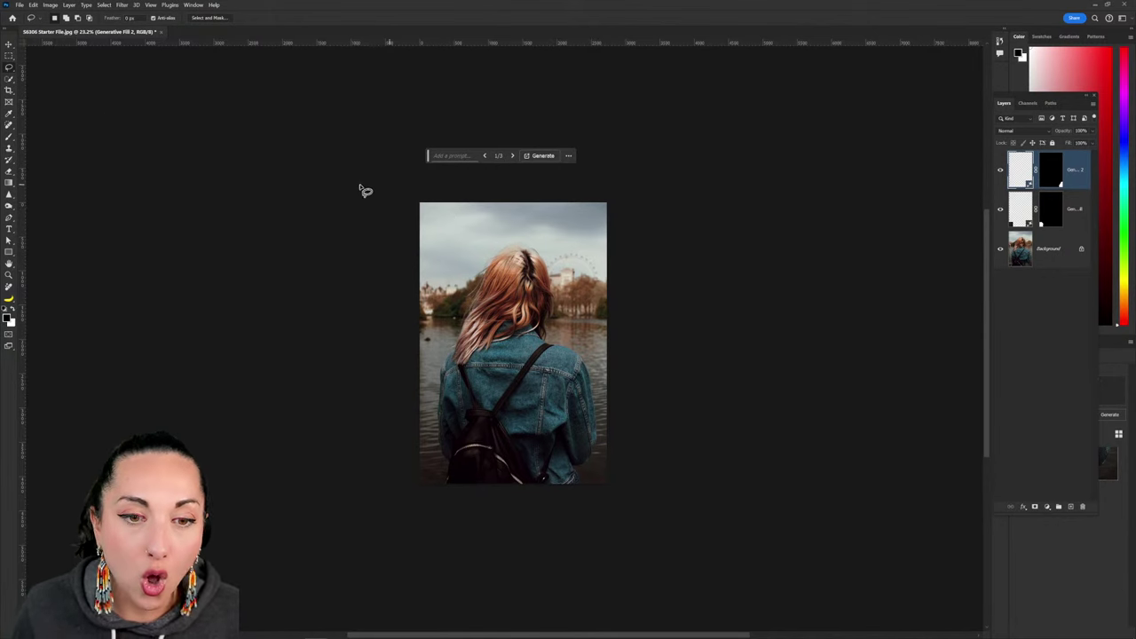
pyautogui.click(9, 90)
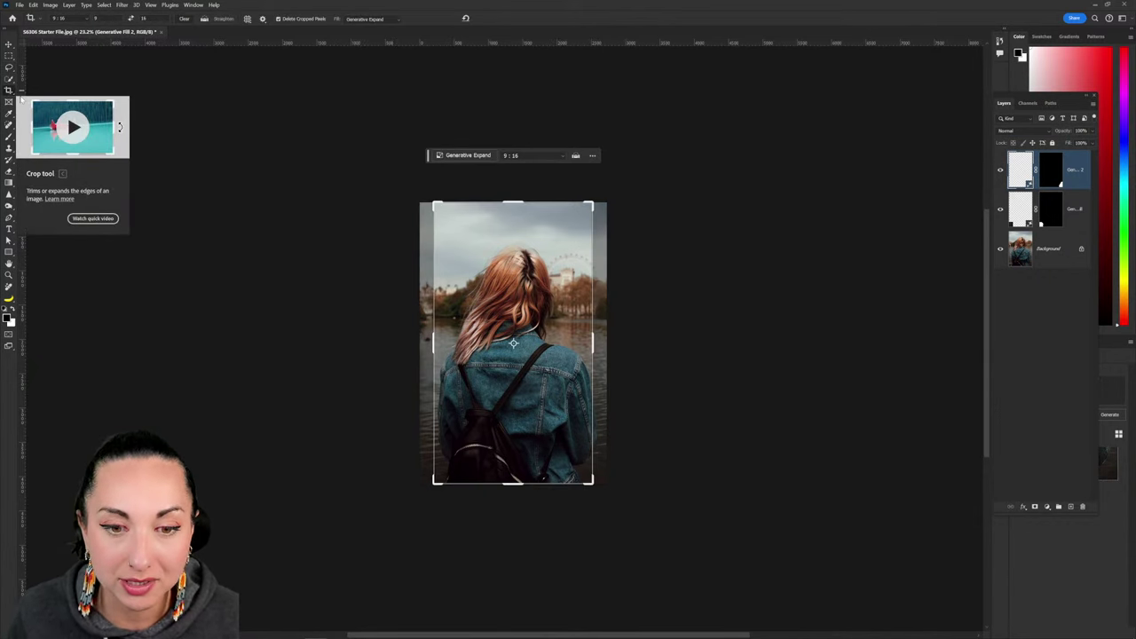
# Dismiss the crop error, enlarge the 9:16 frame up and left, and recentre the photo.
pyautogui.click(432, 206)
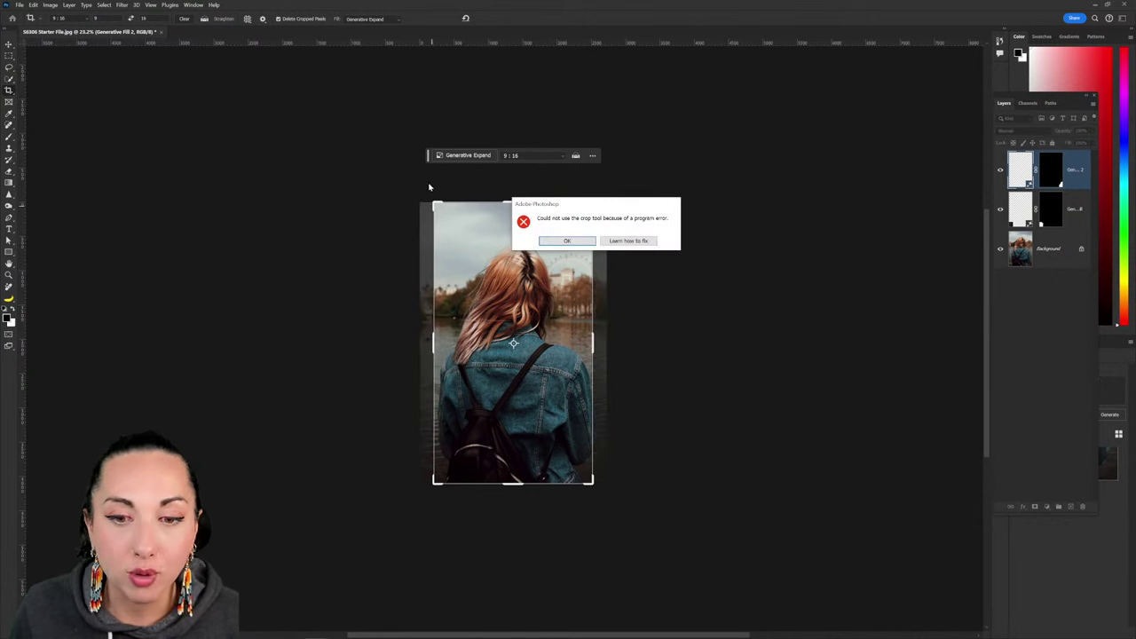
pyautogui.click(567, 241)
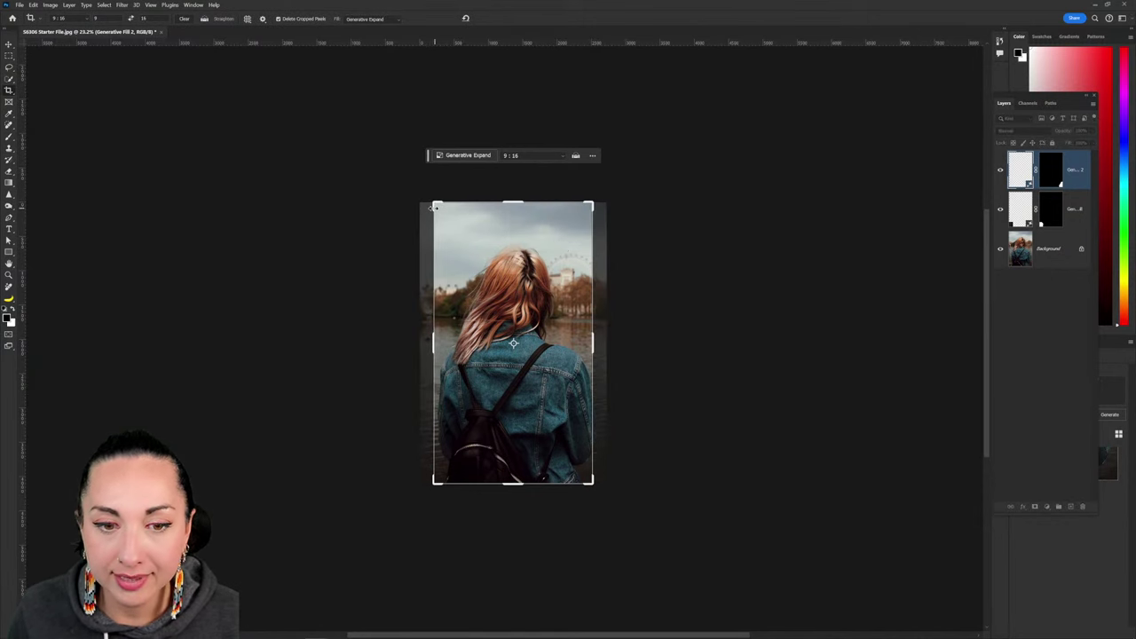
pyautogui.click(433, 206)
pyautogui.moveTo(433, 206); pyautogui.dragTo(340, 115)
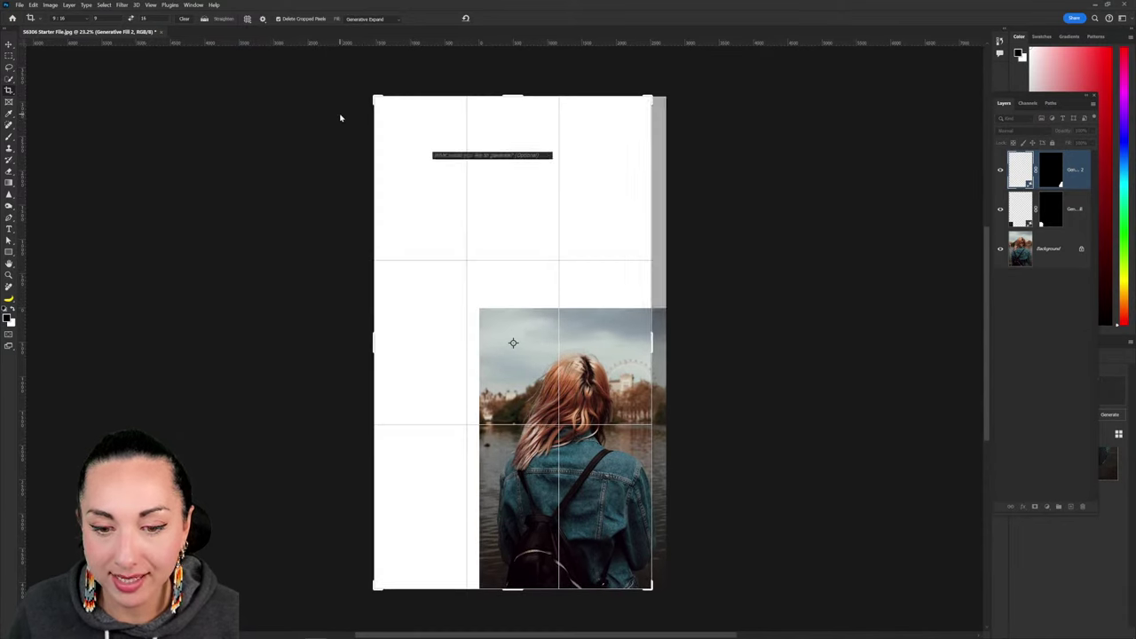
pyautogui.moveTo(585, 364); pyautogui.dragTo(531, 259)
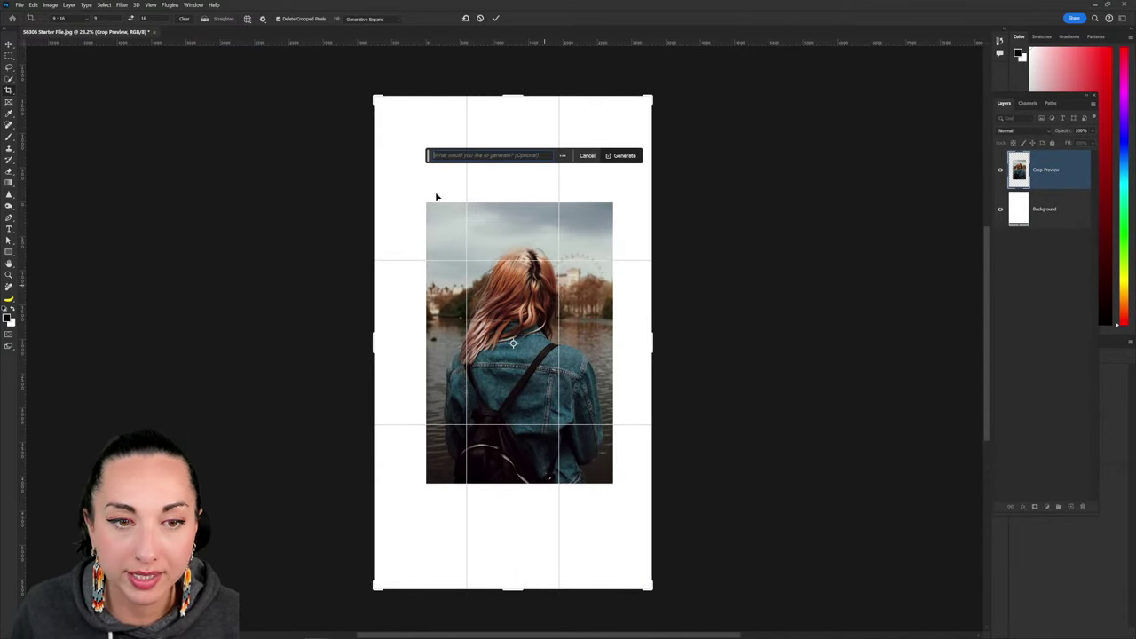
# Extend the crop frame further past the errors and Generative Expand the white margins.
pyautogui.click(384, 104)
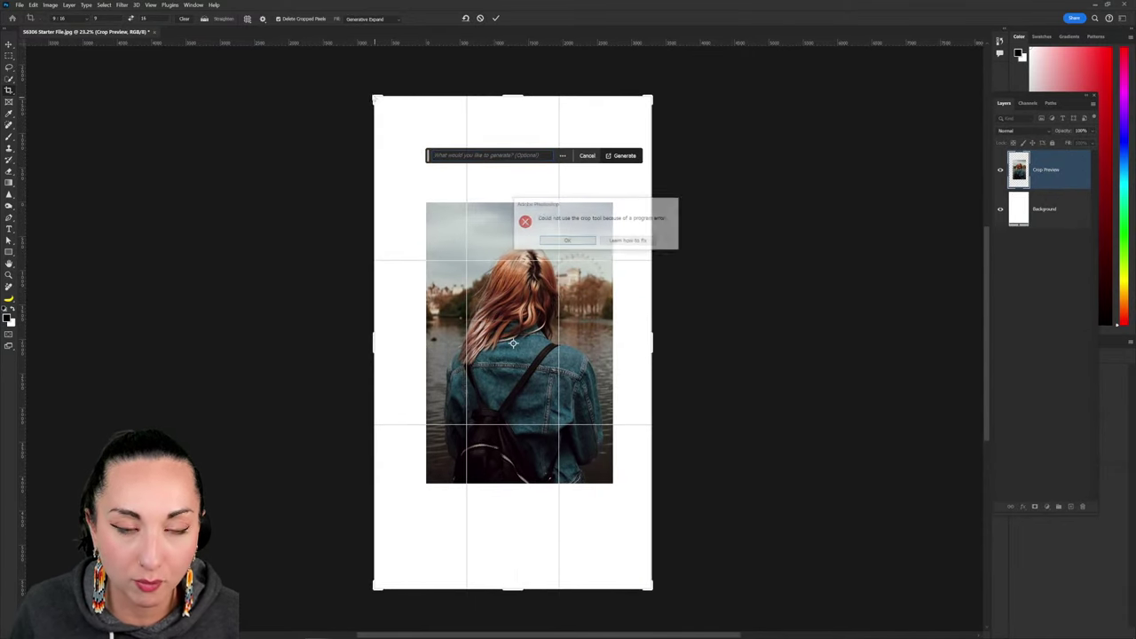
pyautogui.click(577, 239)
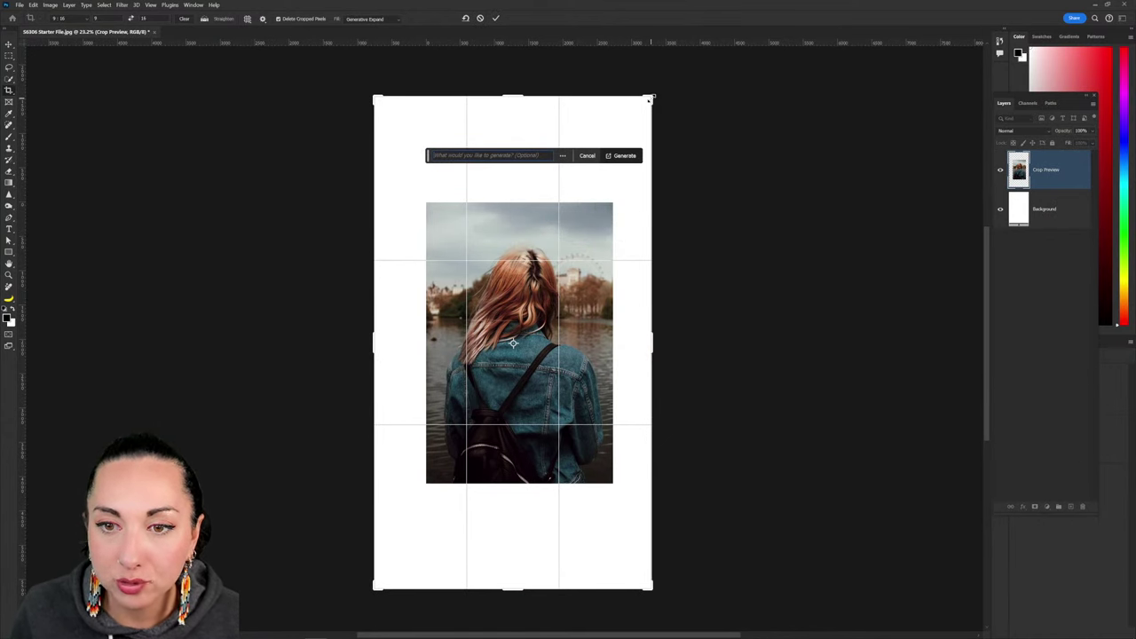
pyautogui.moveTo(650, 99); pyautogui.dragTo(666, 72)
pyautogui.click(576, 239)
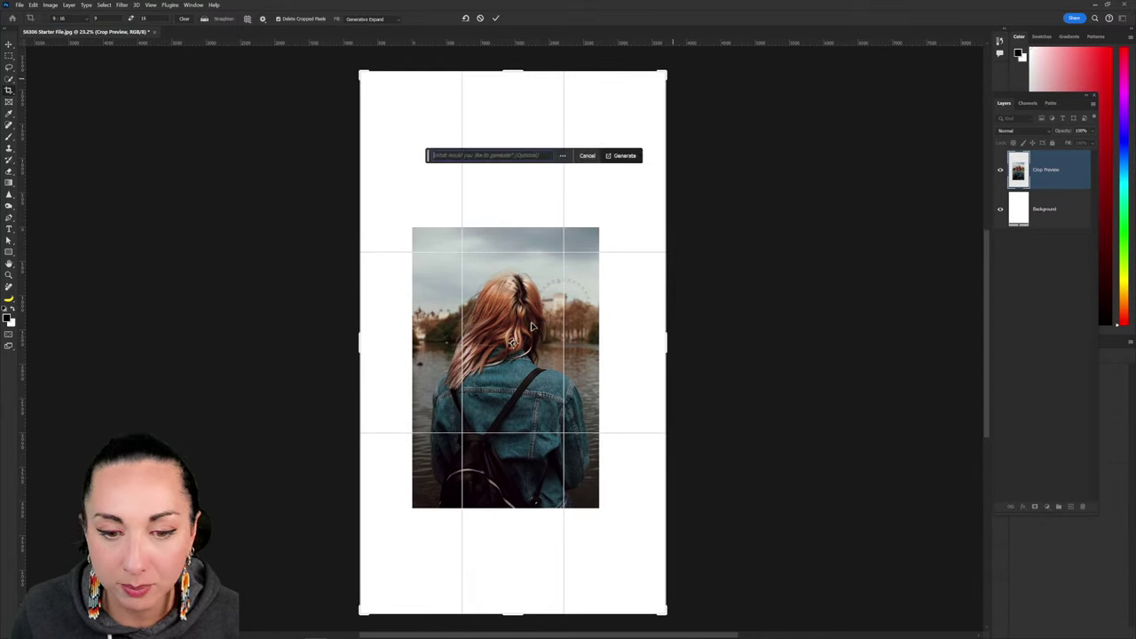
pyautogui.moveTo(523, 327)
pyautogui.mouseDown()
pyautogui.moveTo(537, 307)
pyautogui.moveTo(536, 327)
pyautogui.moveTo(531, 307)
pyautogui.mouseUp()
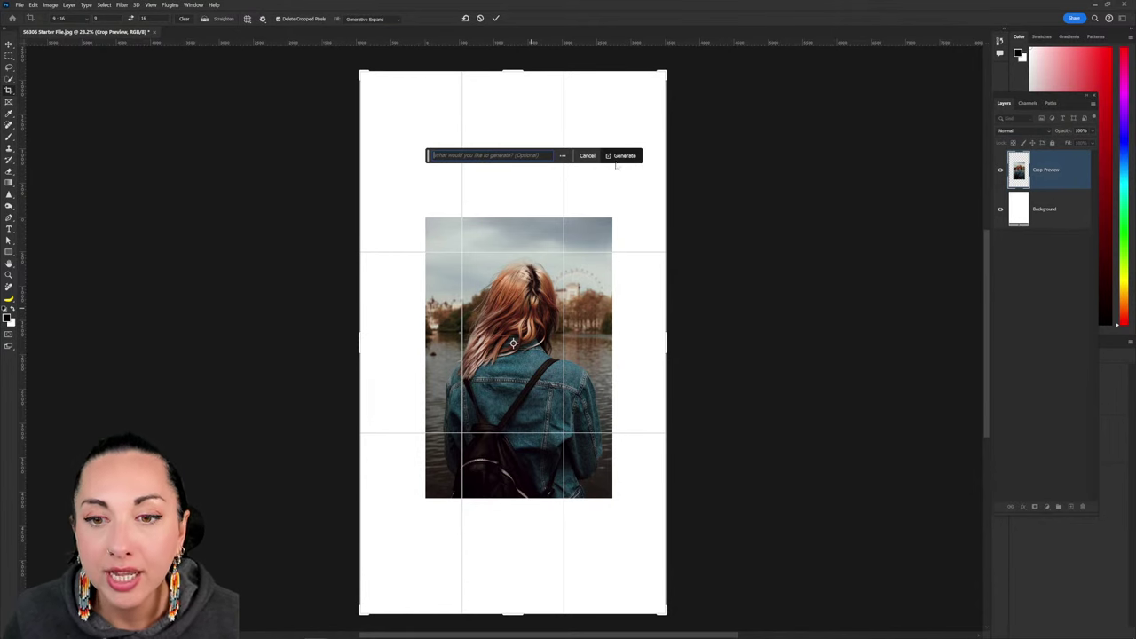
pyautogui.click(618, 156)
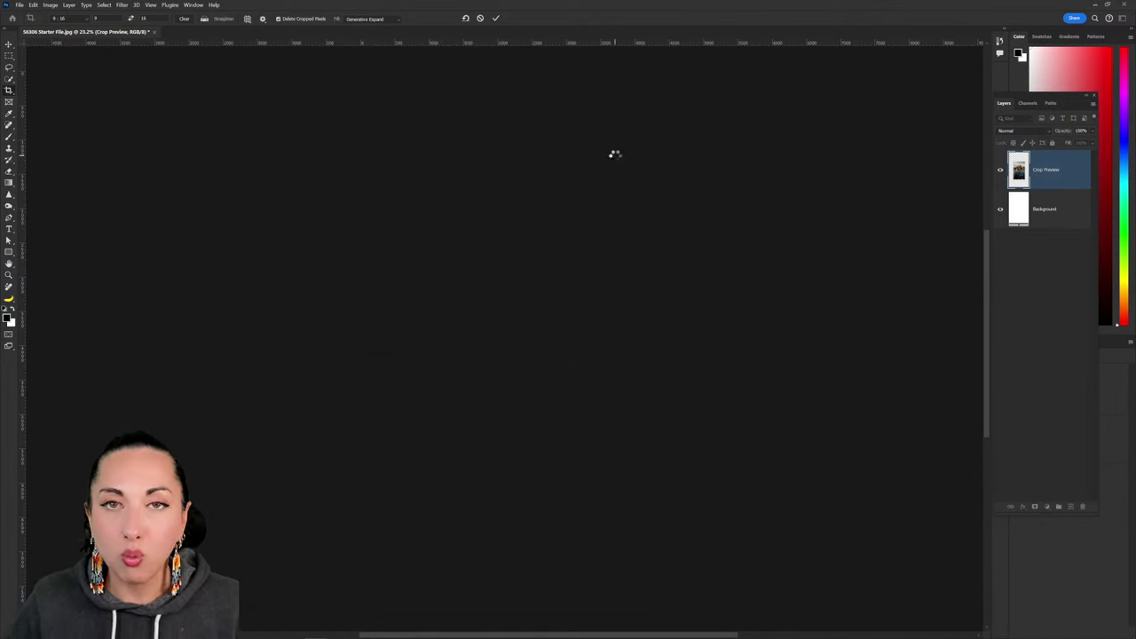
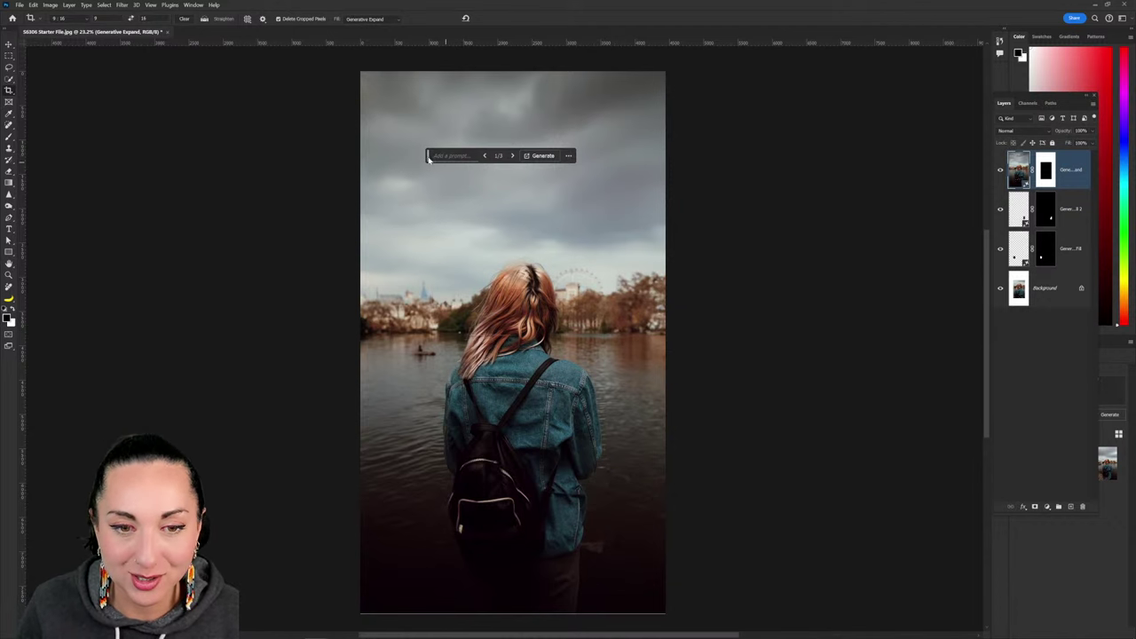
# Move the contextual task bar to the canvas's right edge and switch to the Object Selection tool.
pyautogui.moveTo(430, 157); pyautogui.dragTo(659, 217)
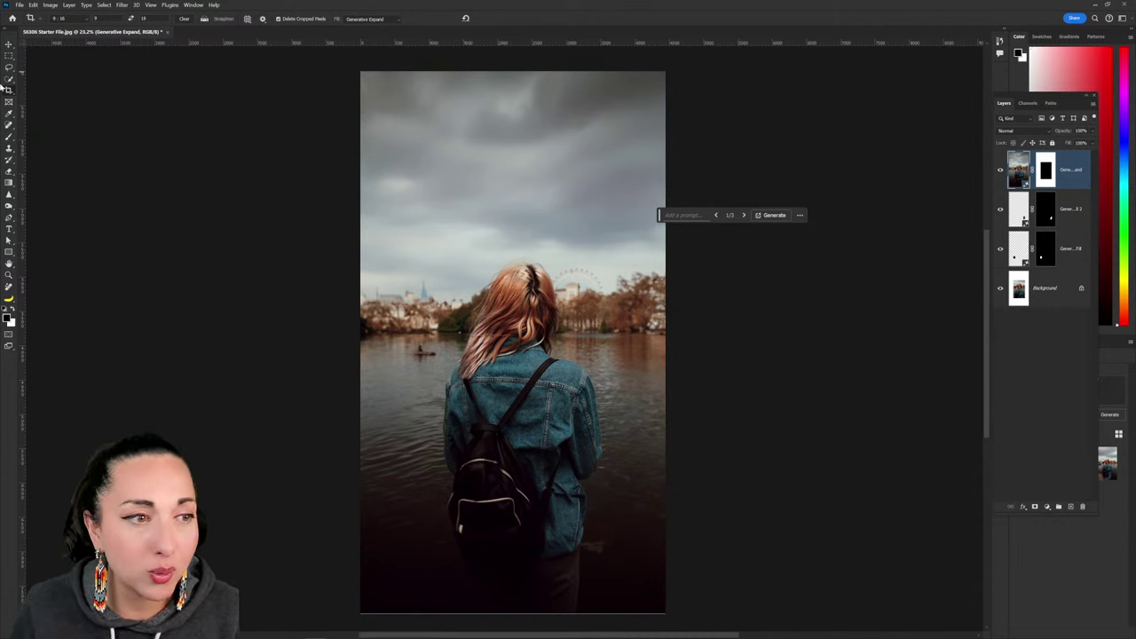
pyautogui.moveTo(9, 79); pyautogui.dragTo(48, 77)
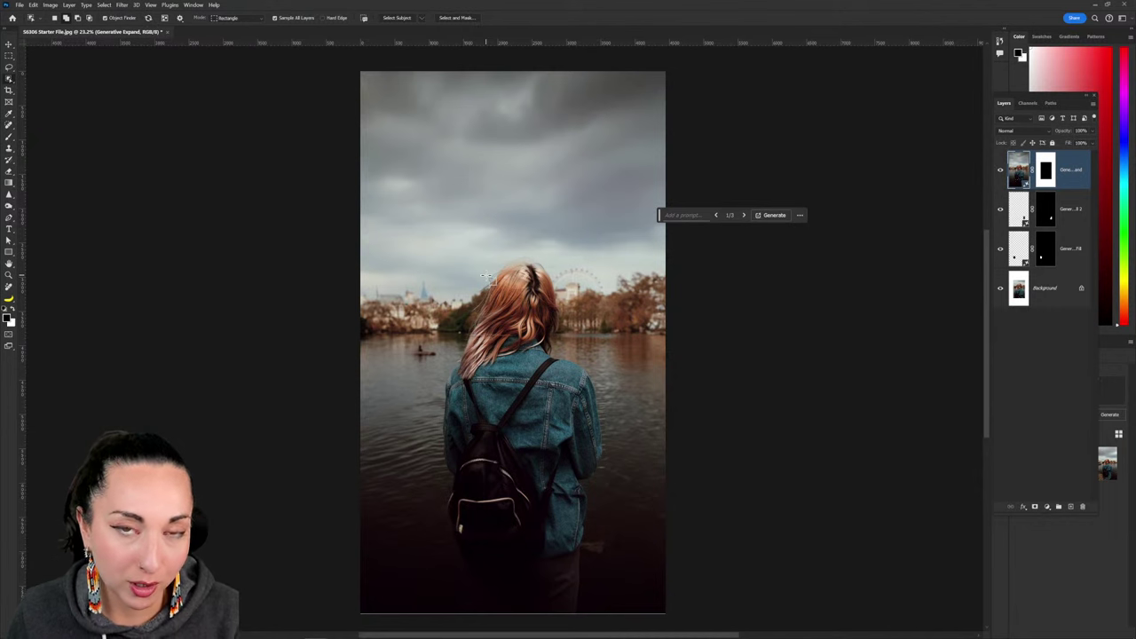
# Select the red-haired woman, her backpack and legs down to the photo's bottom edge.
pyautogui.moveTo(414, 264); pyautogui.dragTo(615, 581)
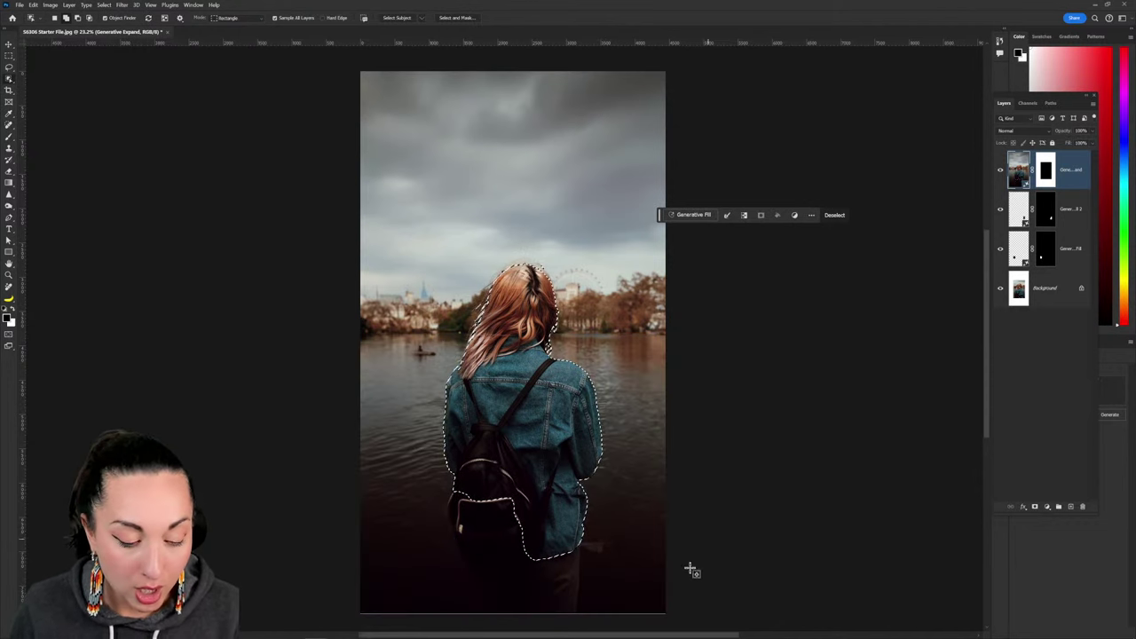
pyautogui.moveTo(447, 463)
pyautogui.mouseDown()
pyautogui.moveTo(583, 619)
pyautogui.moveTo(572, 618)
pyautogui.mouseUp()
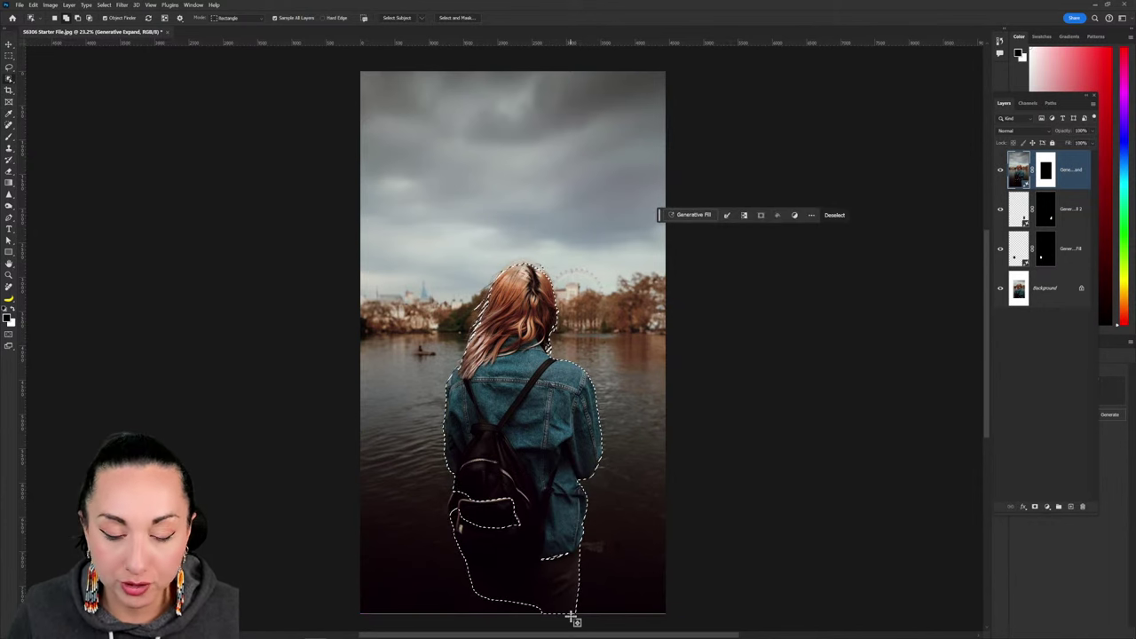
pyautogui.moveTo(437, 465); pyautogui.dragTo(576, 631)
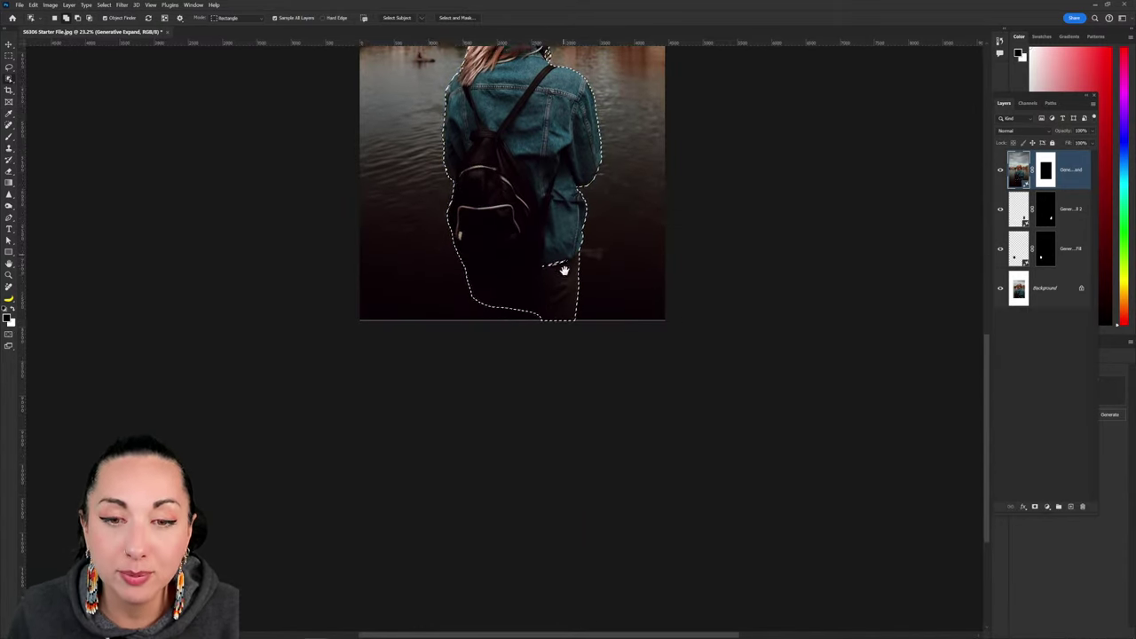
pyautogui.moveTo(555, 261); pyautogui.dragTo(578, 393)
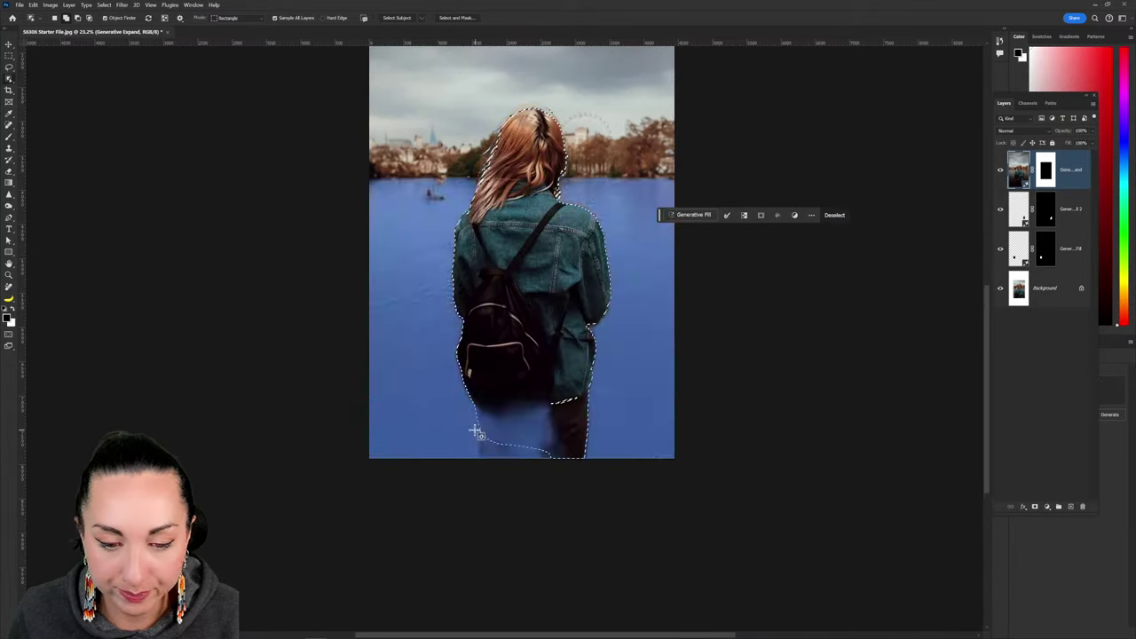
pyautogui.moveTo(475, 430); pyautogui.dragTo(557, 480)
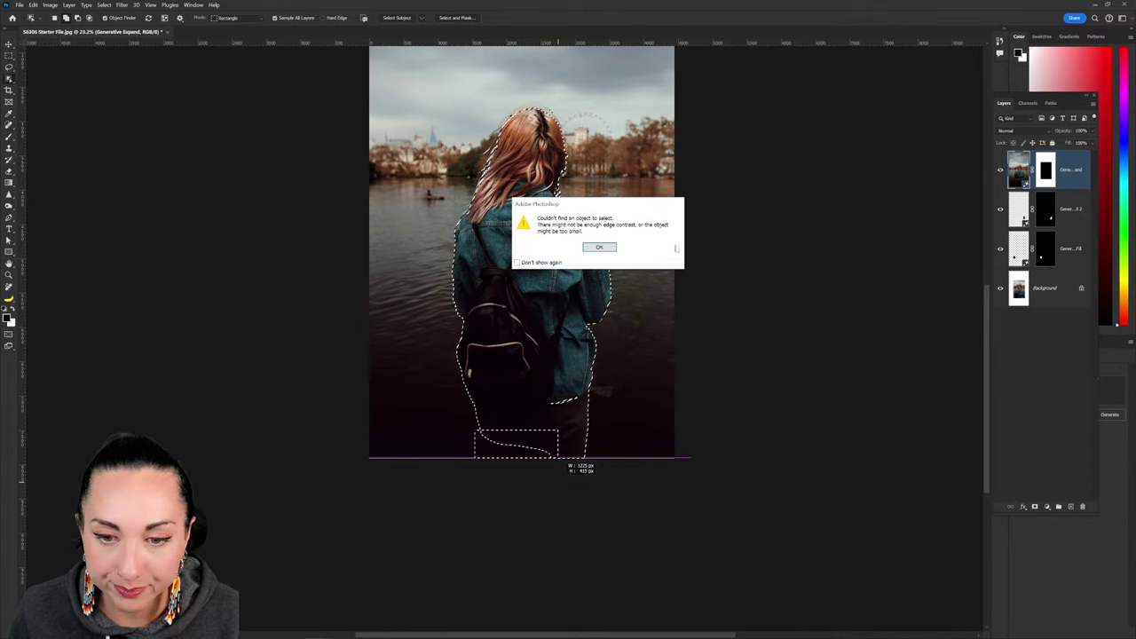
pyautogui.click(606, 251)
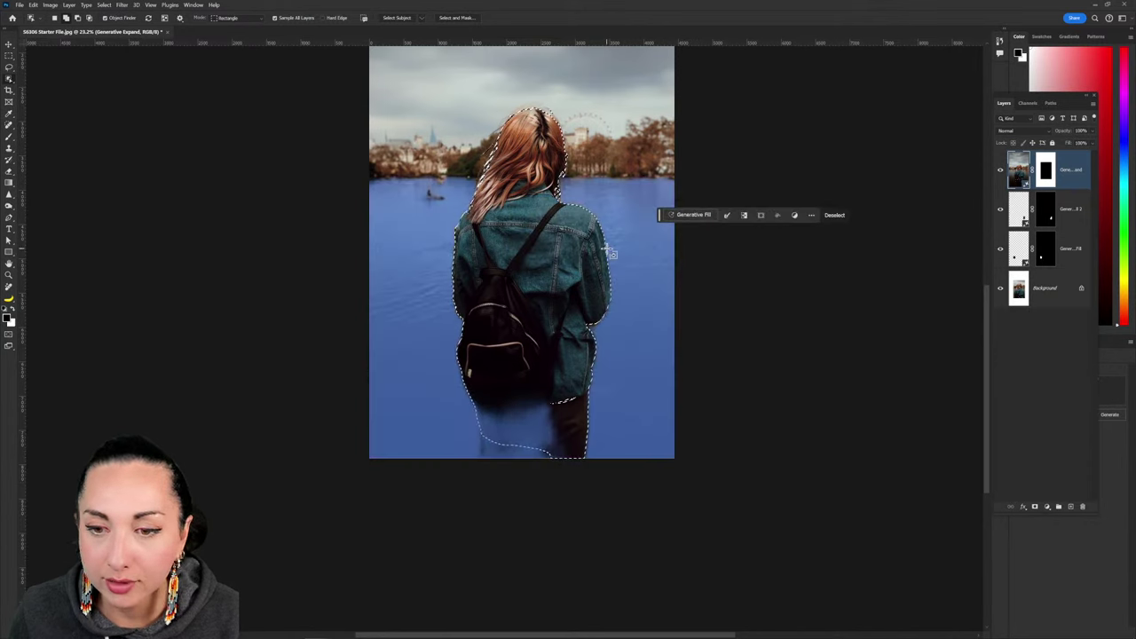
pyautogui.click(9, 67)
# Add her lower legs and the top of her hair to the selection.
pyautogui.moveTo(484, 415)
pyautogui.mouseDown()
pyautogui.moveTo(487, 472)
pyautogui.moveTo(546, 478)
pyautogui.moveTo(557, 443)
pyautogui.mouseUp()
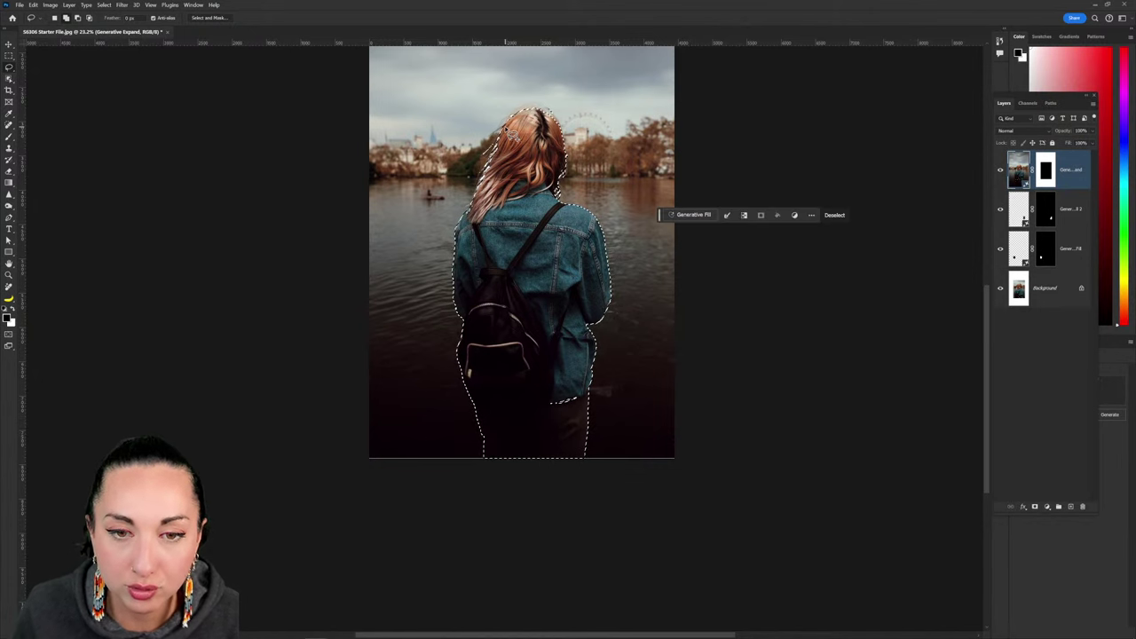
pyautogui.moveTo(509, 133)
pyautogui.mouseDown()
pyautogui.moveTo(523, 107)
pyautogui.moveTo(547, 107)
pyautogui.moveTo(573, 162)
pyautogui.moveTo(560, 186)
pyautogui.mouseUp()
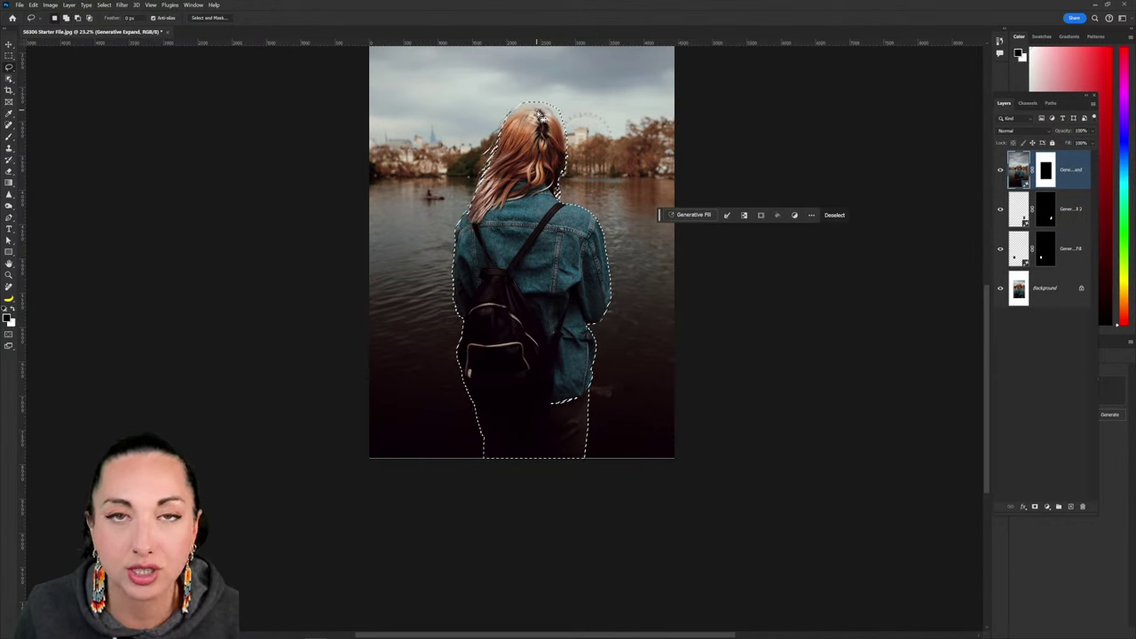
pyautogui.moveTo(515, 126)
pyautogui.mouseDown()
pyautogui.moveTo(559, 118)
pyautogui.moveTo(574, 161)
pyautogui.moveTo(607, 162)
pyautogui.mouseUp()
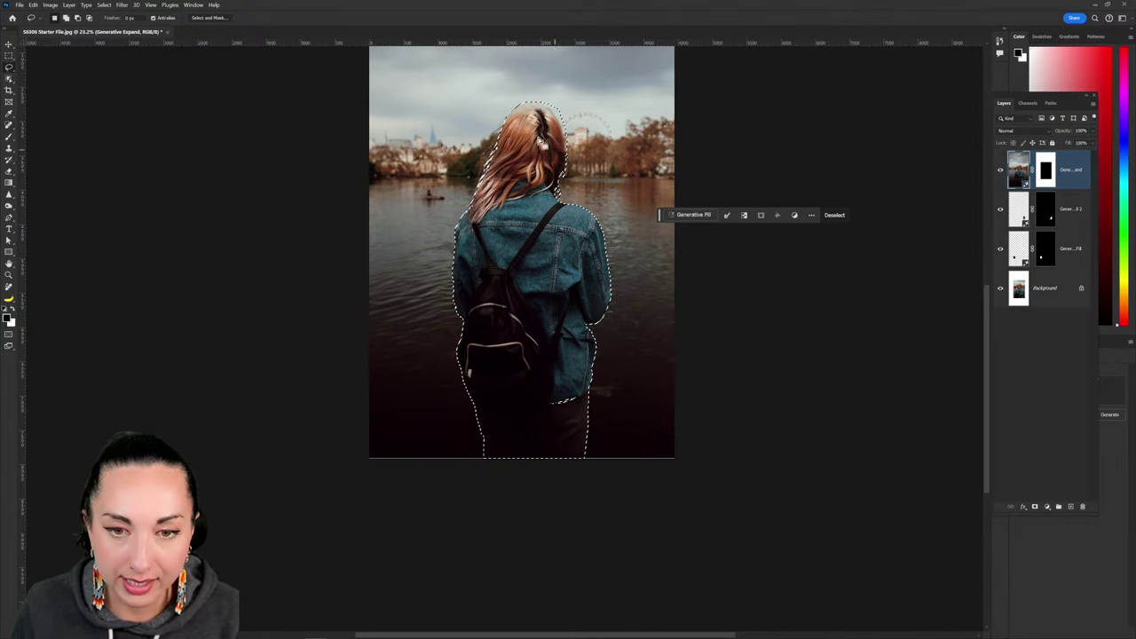
pyautogui.moveTo(501, 131); pyautogui.dragTo(512, 124)
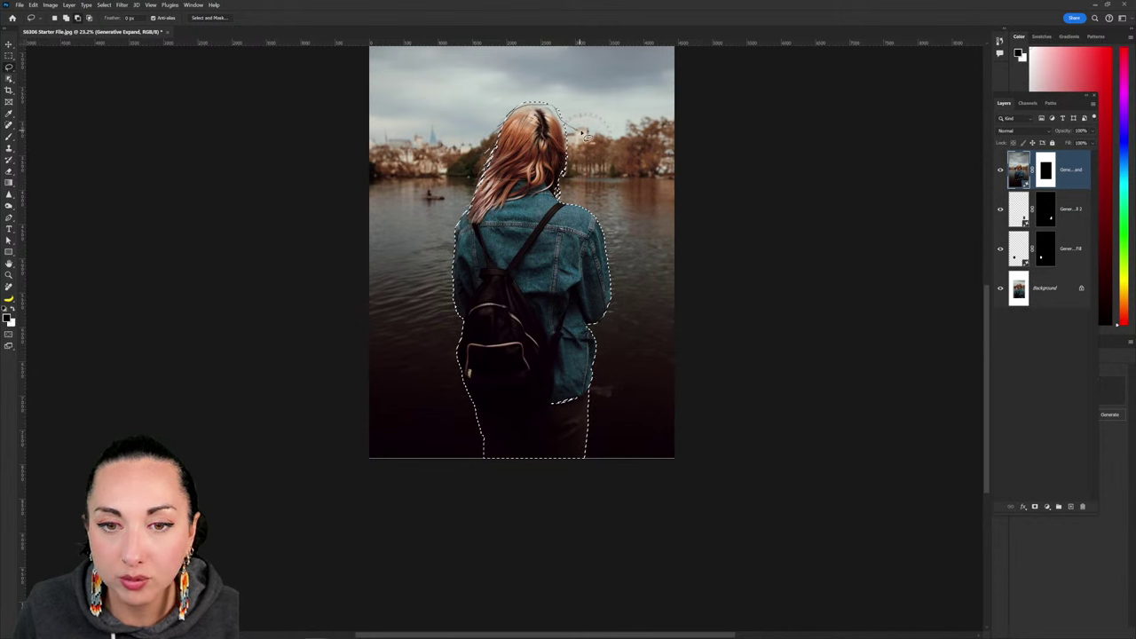
pyautogui.moveTo(586, 138); pyautogui.dragTo(550, 120)
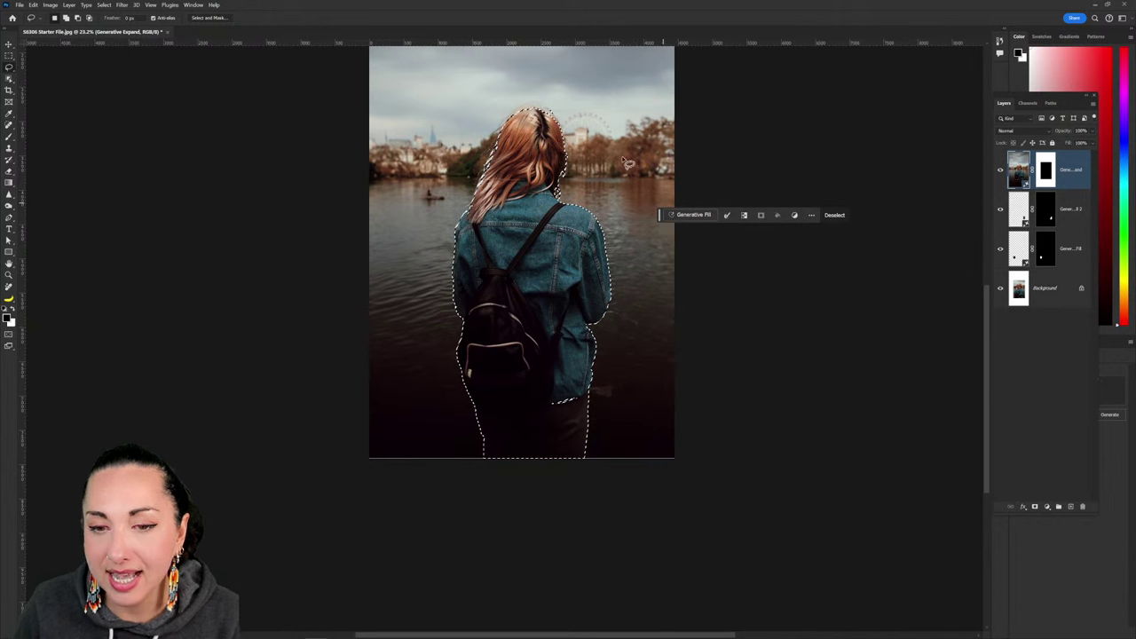
# Expand the selection by 10 pixels and invert it to select the surroundings.
pyautogui.click(727, 216)
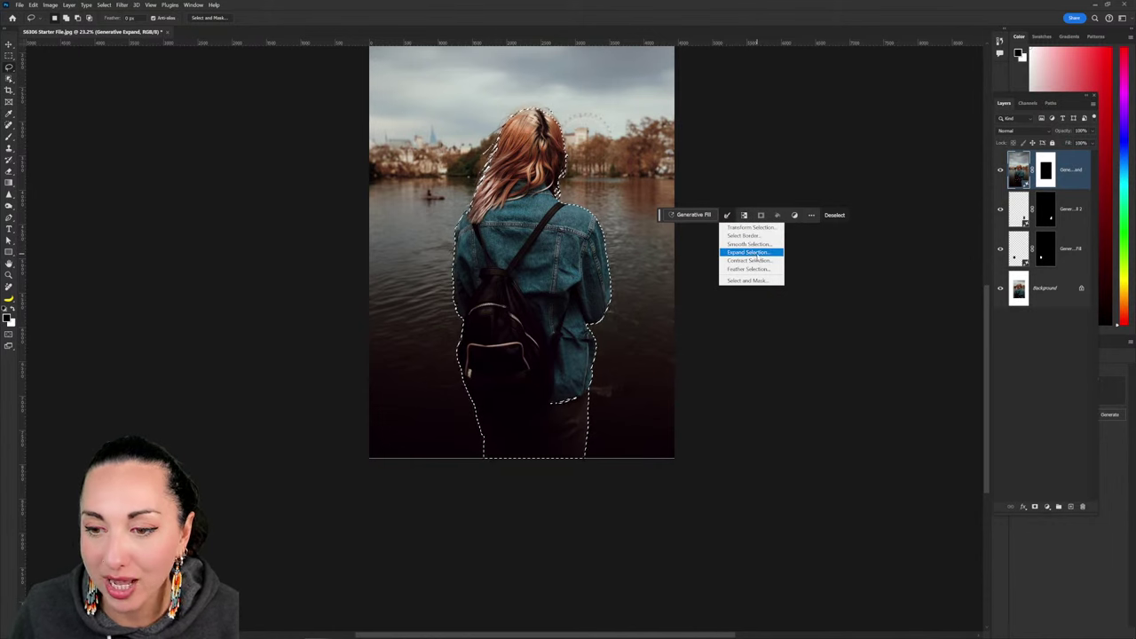
pyautogui.click(757, 254)
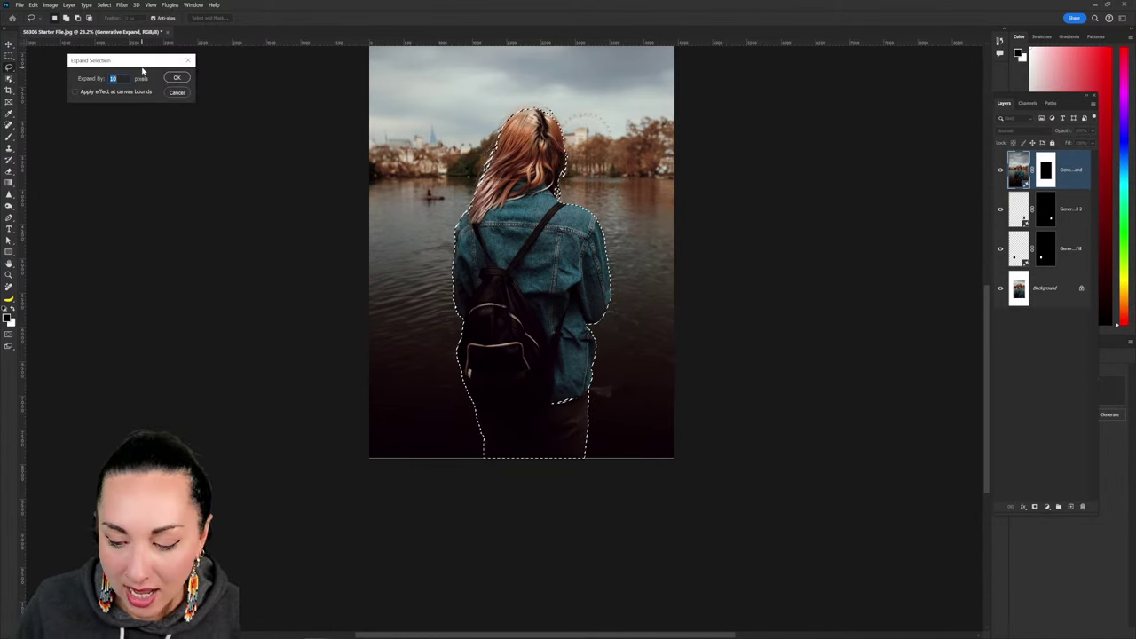
pyautogui.click(175, 78)
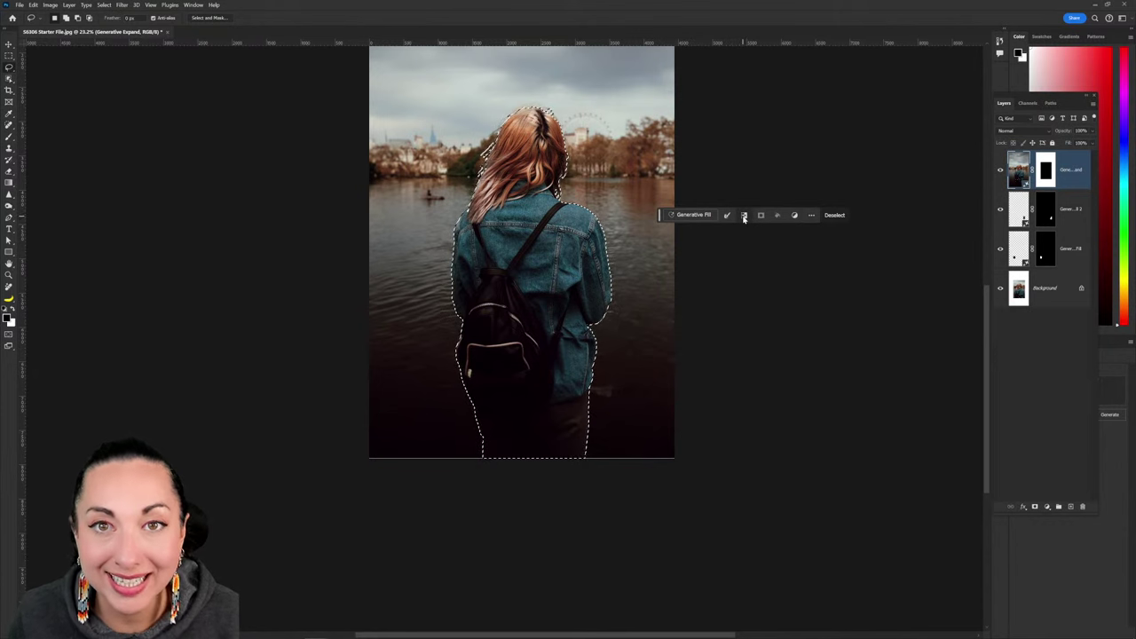
pyautogui.click(744, 215)
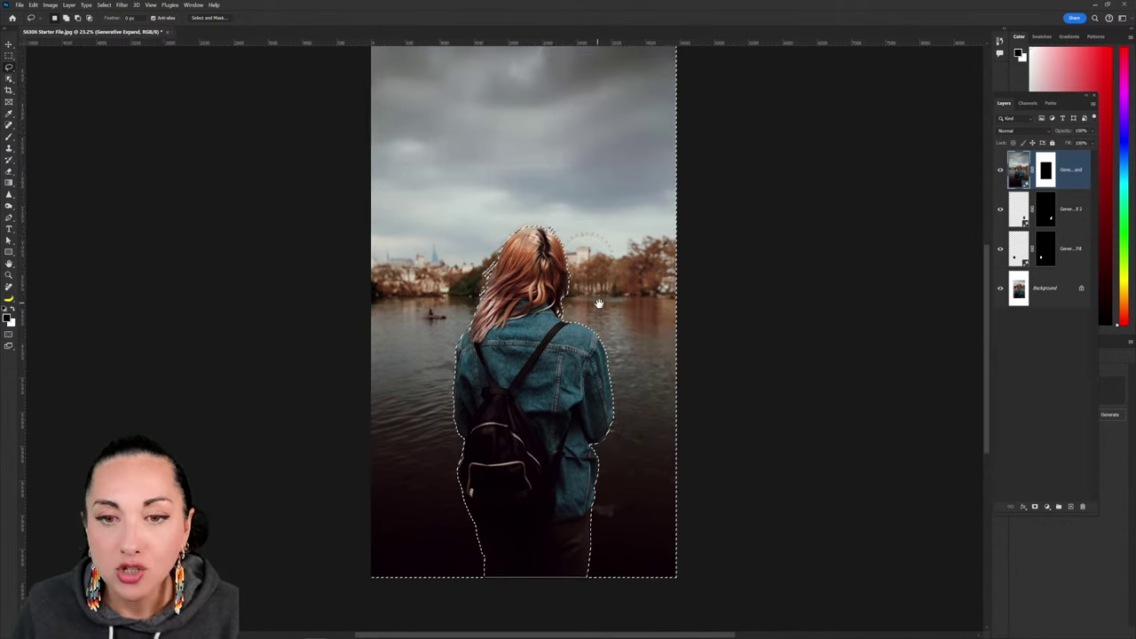
# Subtract the horizon band of skyline buildings and trees from the selection with the Lasso.
pyautogui.scroll(-1, 602, 325)
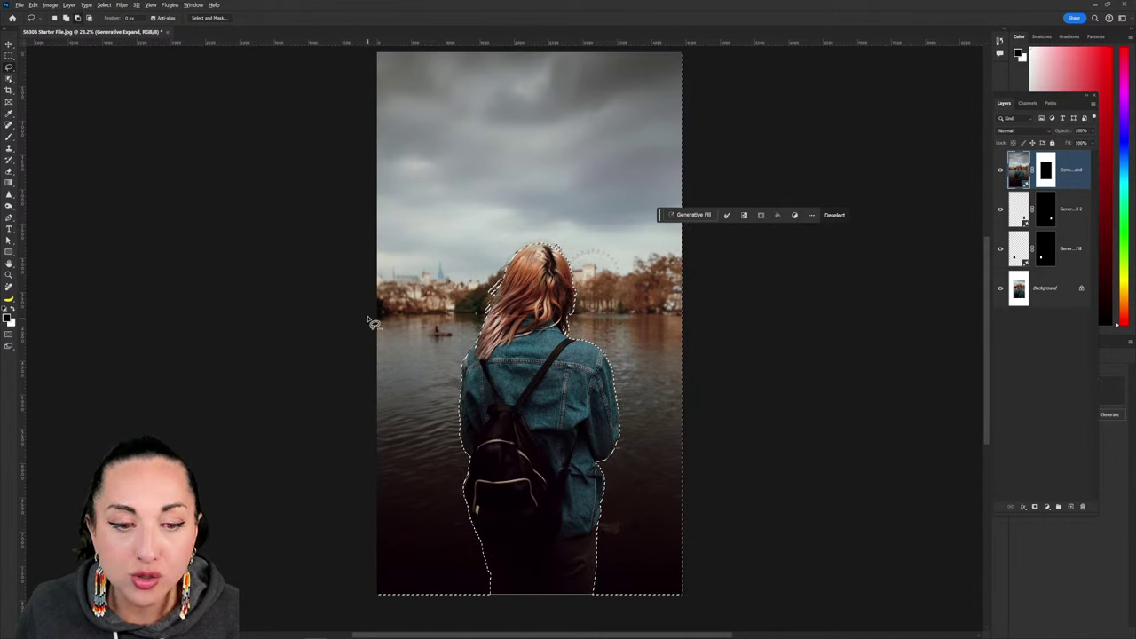
pyautogui.moveTo(361, 320)
pyautogui.mouseDown()
pyautogui.moveTo(601, 317)
pyautogui.moveTo(730, 366)
pyautogui.moveTo(755, 537)
pyautogui.moveTo(694, 629)
pyautogui.moveTo(397, 604)
pyautogui.moveTo(325, 568)
pyautogui.moveTo(346, 322)
pyautogui.mouseUp()
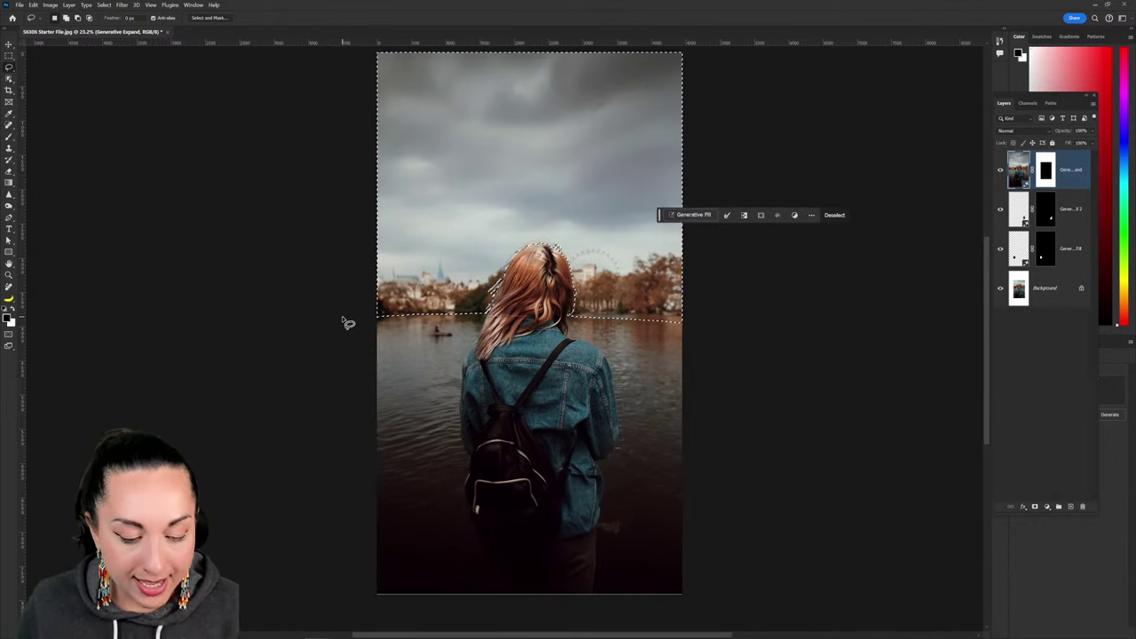
pyautogui.moveTo(346, 259); pyautogui.dragTo(465, 268)
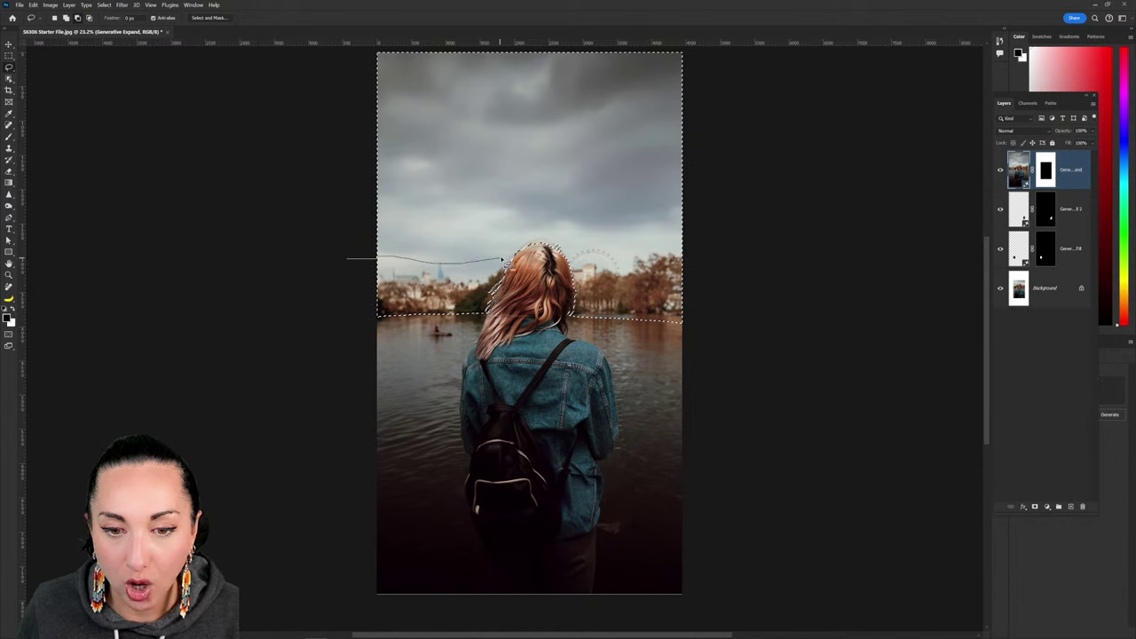
pyautogui.moveTo(550, 255)
pyautogui.mouseDown()
pyautogui.moveTo(659, 261)
pyautogui.moveTo(700, 247)
pyautogui.moveTo(709, 130)
pyautogui.mouseUp()
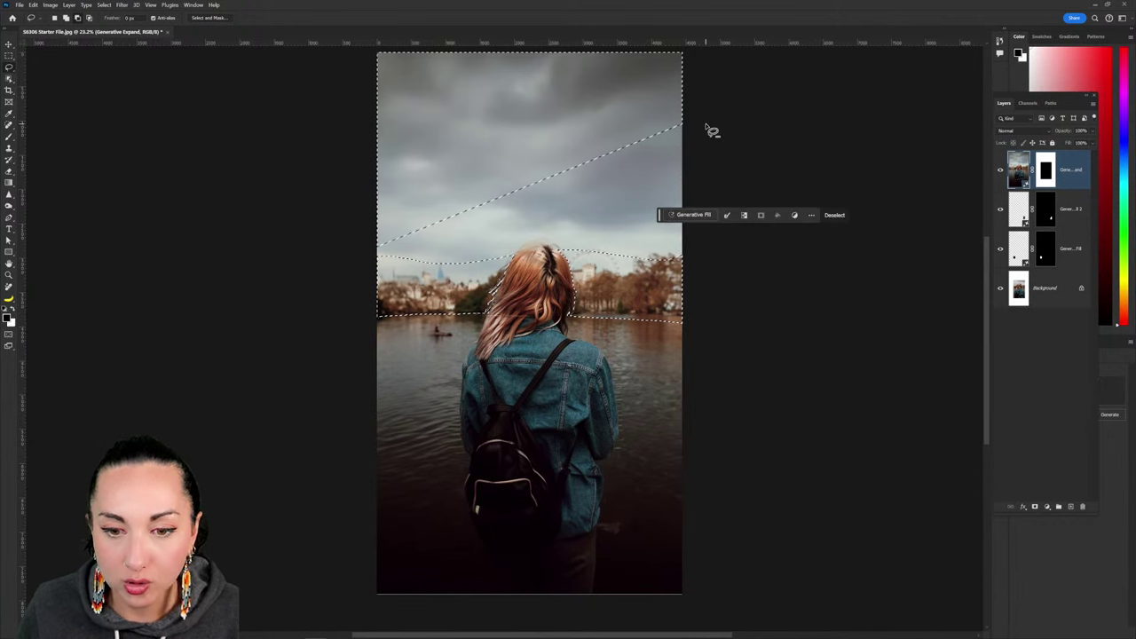
pyautogui.hotkey('ctrl', 'z')
pyautogui.moveTo(357, 263); pyautogui.dragTo(513, 253)
pyautogui.moveTo(691, 258); pyautogui.dragTo(713, 251)
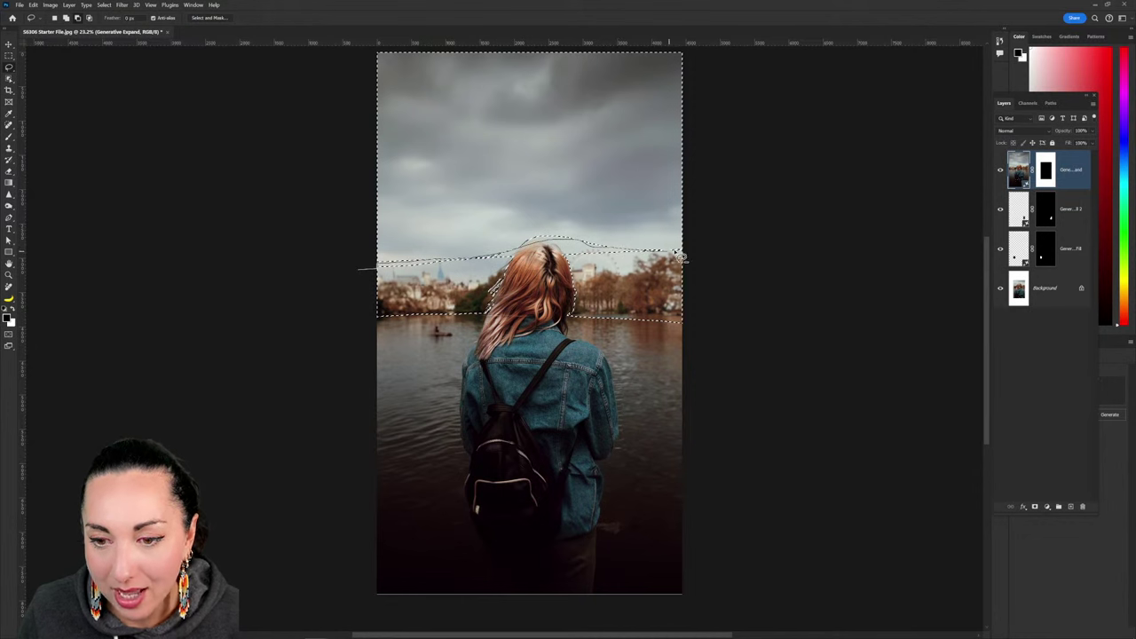
pyautogui.moveTo(679, 257); pyautogui.dragTo(729, 257)
pyautogui.press('alt')
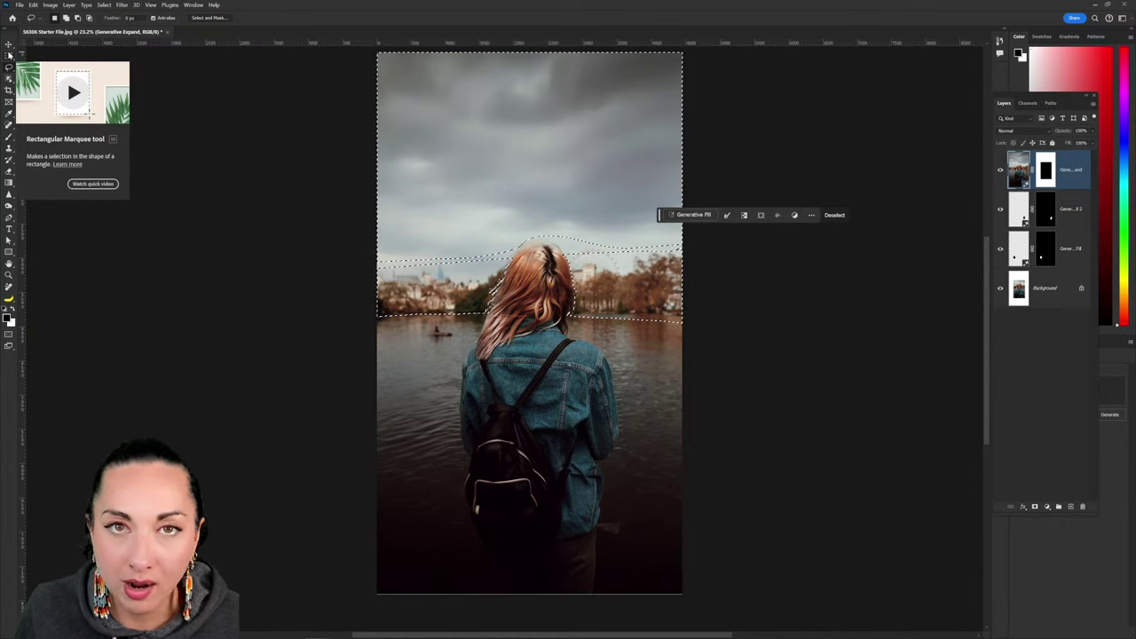
# Draw a rectangular selection from the image's top-left corner, dismissing a program error.
pyautogui.click(9, 56)
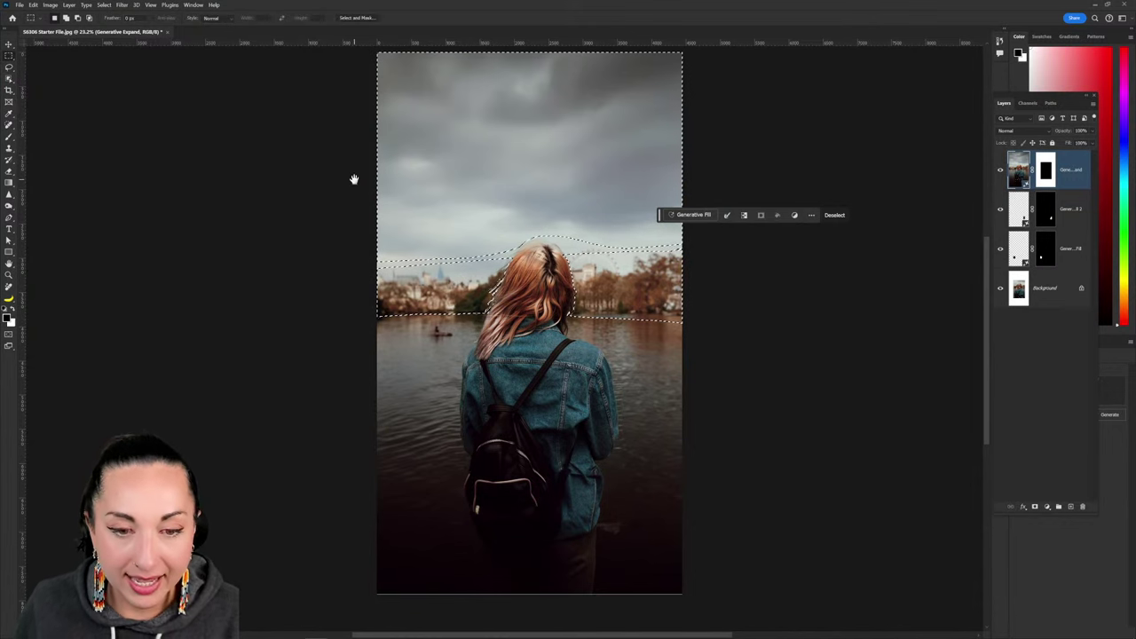
pyautogui.moveTo(349, 122); pyautogui.dragTo(343, 142)
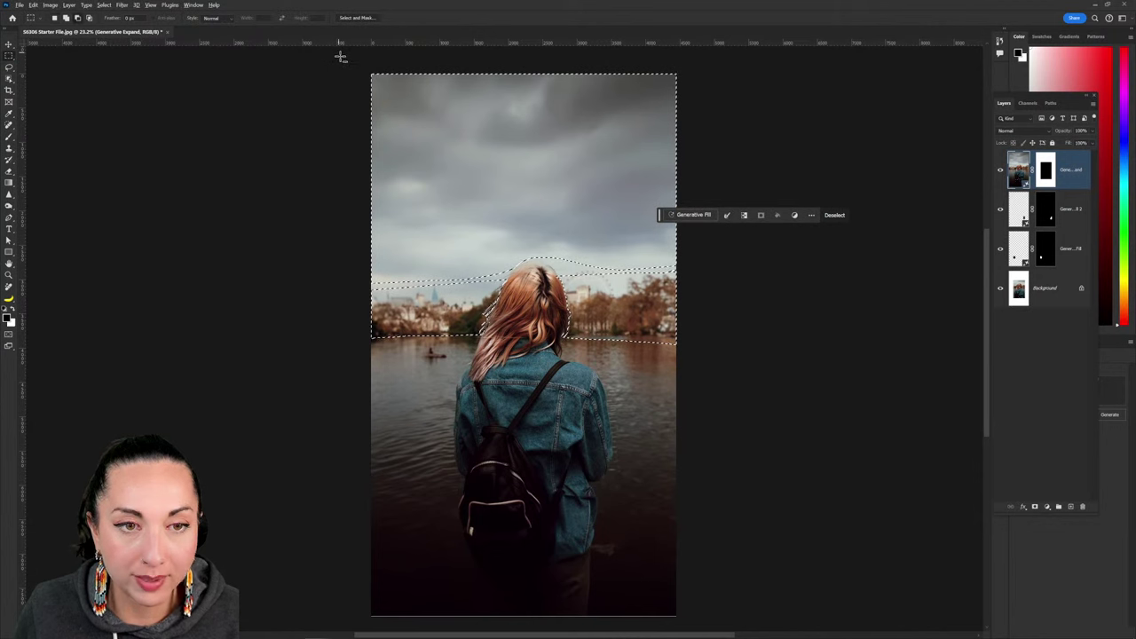
pyautogui.press('Return')
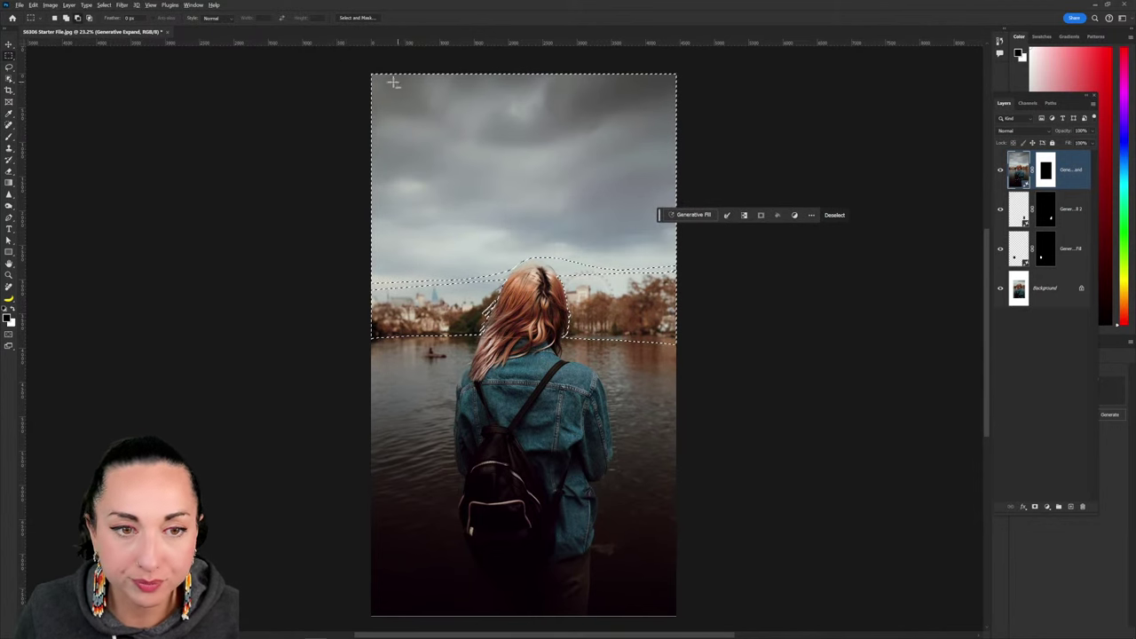
pyautogui.moveTo(371, 74); pyautogui.dragTo(696, 267)
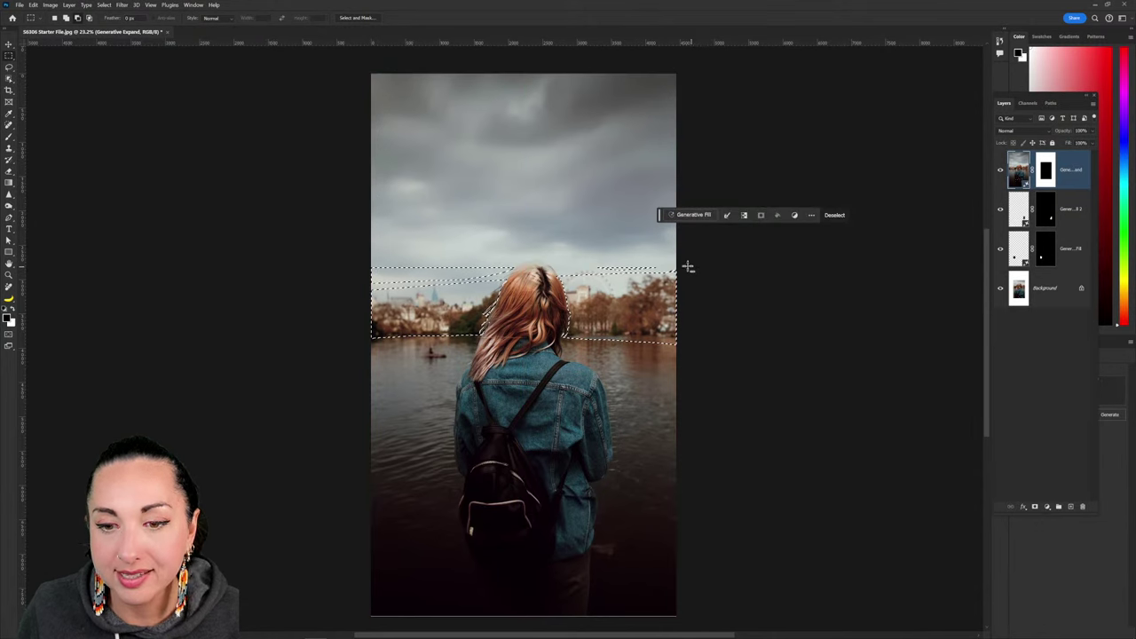
# Clear the repeated program-error message and bring up the Generative Fill prompt.
pyautogui.click(568, 243)
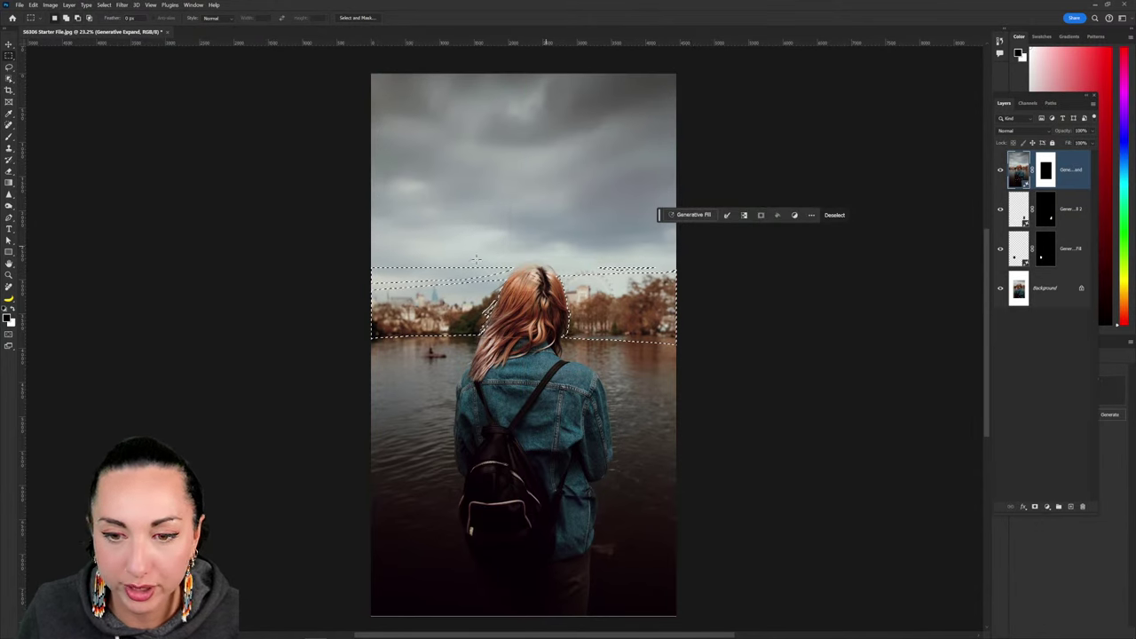
pyautogui.click(567, 240)
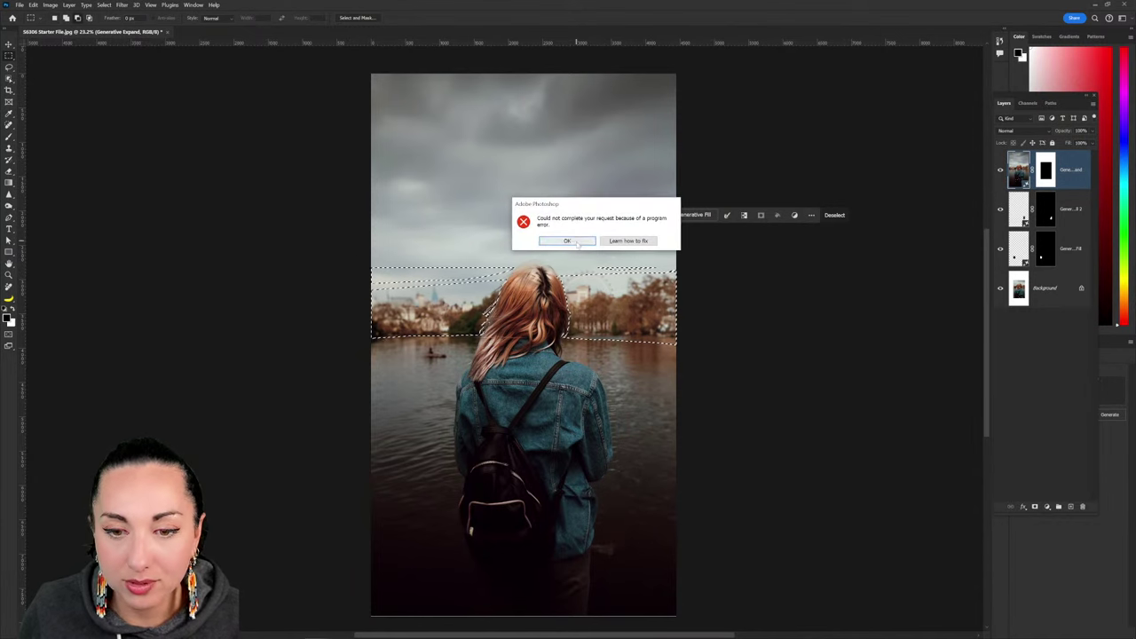
pyautogui.click(567, 241)
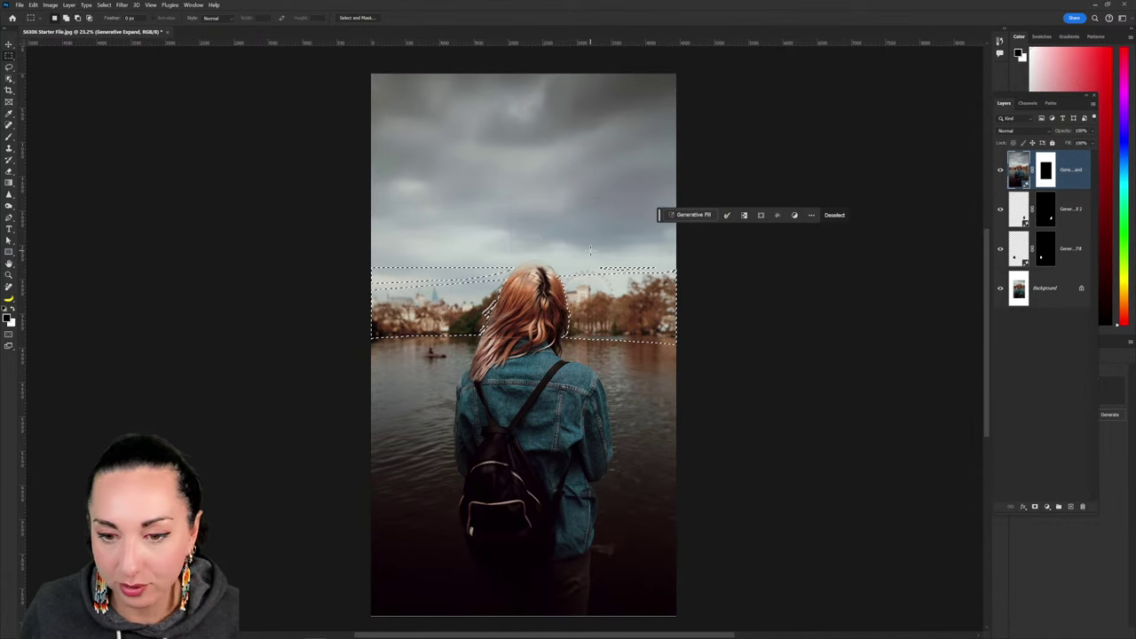
pyautogui.click(568, 241)
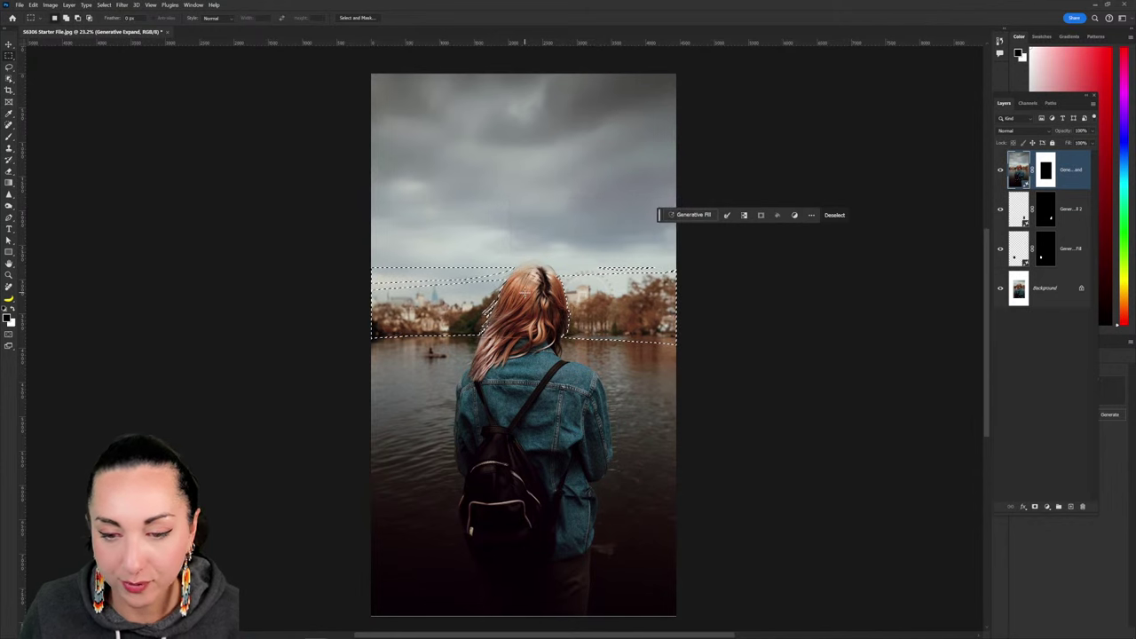
pyautogui.click(693, 215)
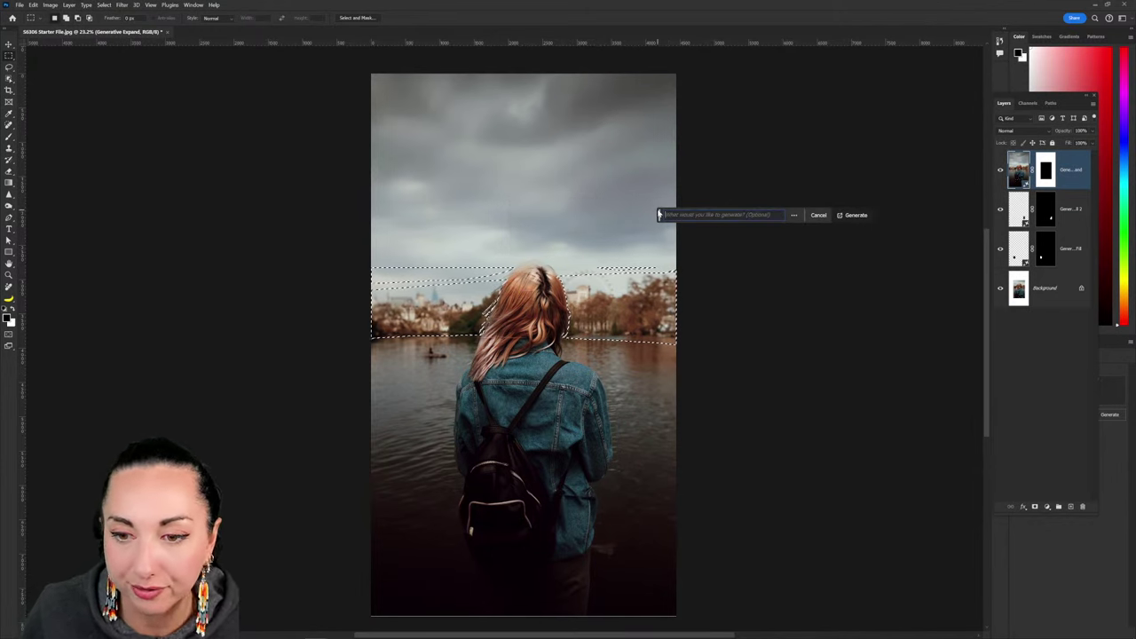
pyautogui.moveTo(659, 215); pyautogui.dragTo(428, 197)
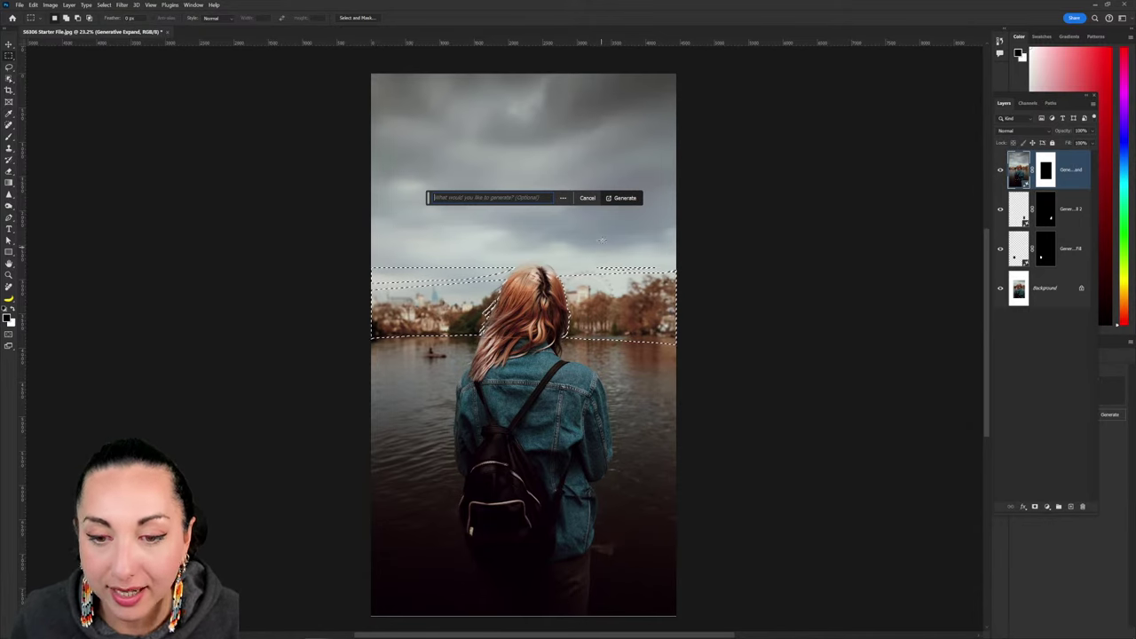
pyautogui.scroll(5, 602, 239)
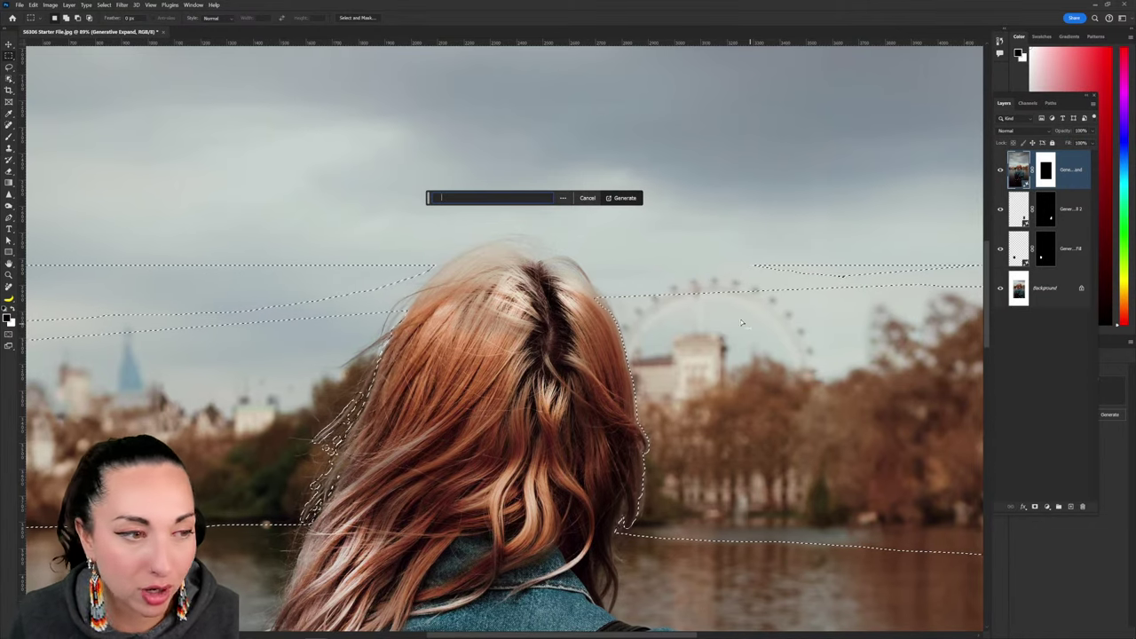
# Lasso-add the sky beside her hair and the left sky strip to the selection.
pyautogui.click(9, 68)
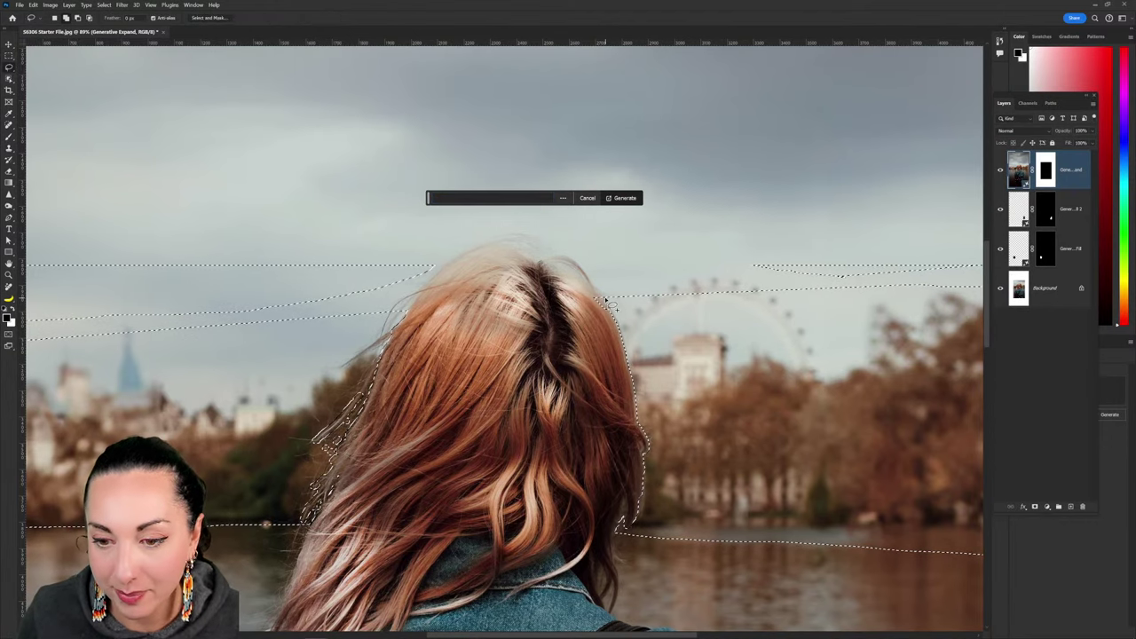
pyautogui.moveTo(608, 302)
pyautogui.mouseDown()
pyautogui.moveTo(748, 258)
pyautogui.moveTo(893, 286)
pyautogui.mouseUp()
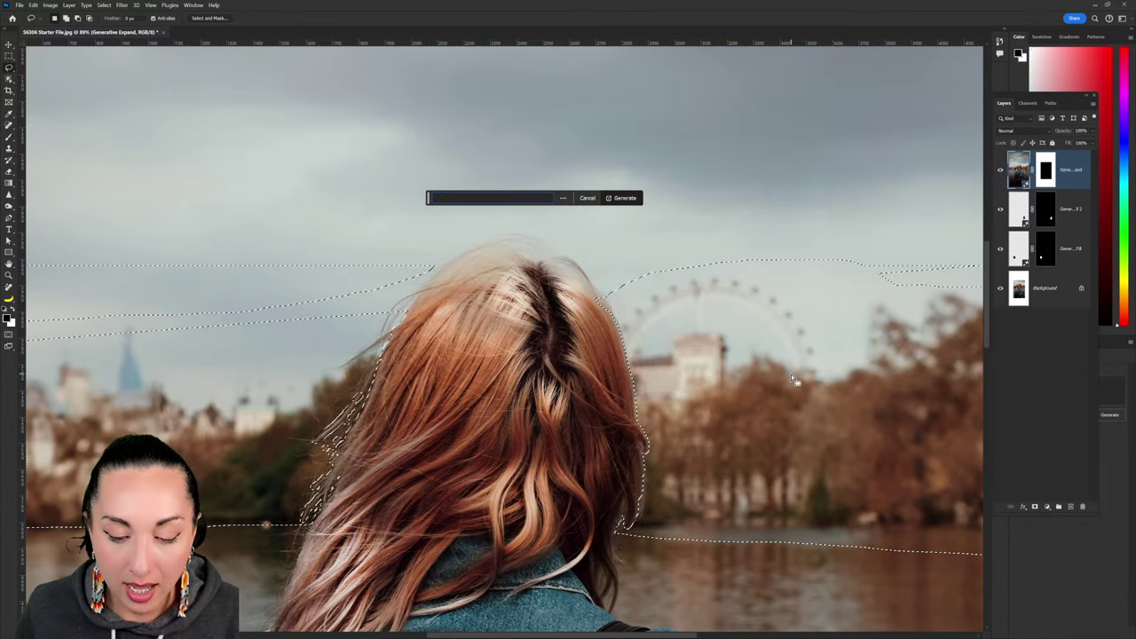
pyautogui.hotkey('ctrl', '-')
pyautogui.hotkey('ctrl', '-')
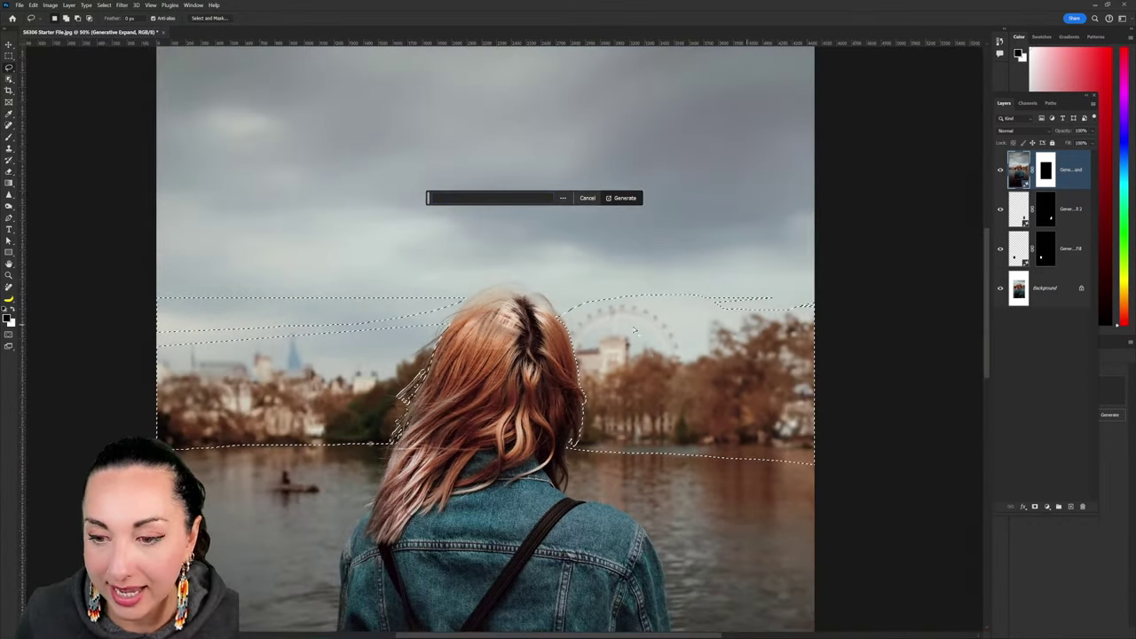
pyautogui.moveTo(158, 317); pyautogui.dragTo(361, 323)
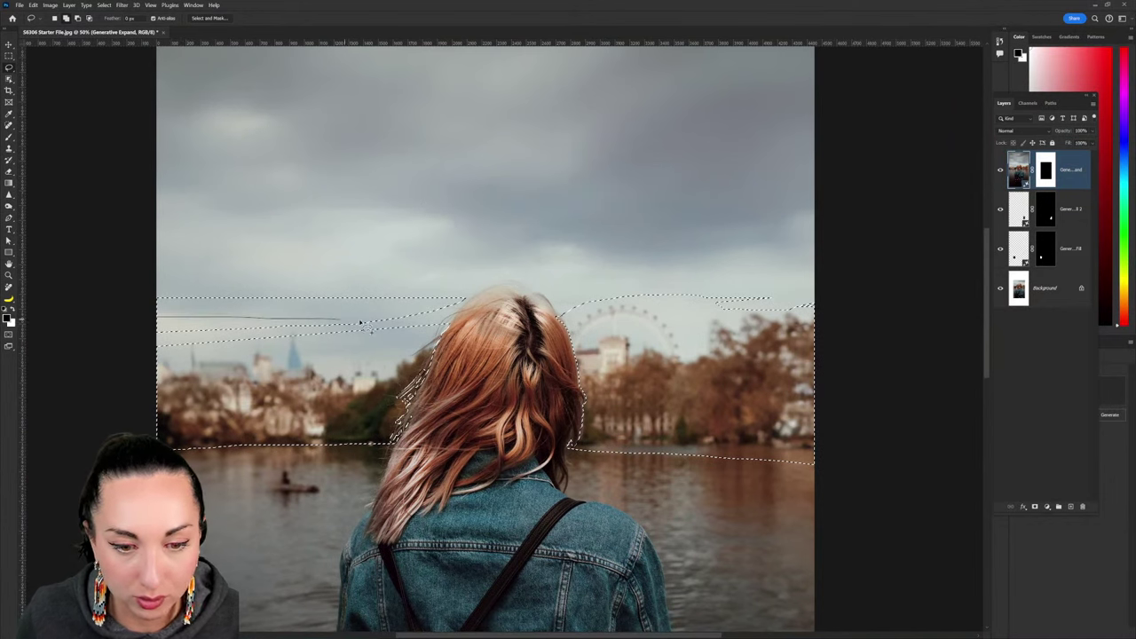
pyautogui.moveTo(420, 348); pyautogui.dragTo(420, 347)
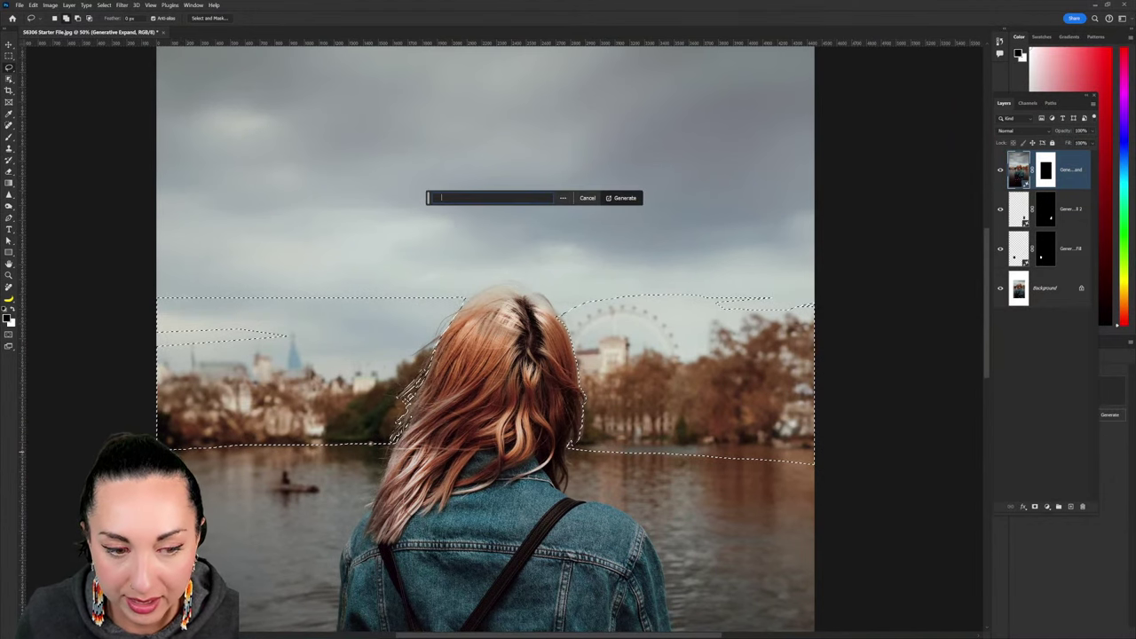
pyautogui.moveTo(157, 317); pyautogui.dragTo(274, 326)
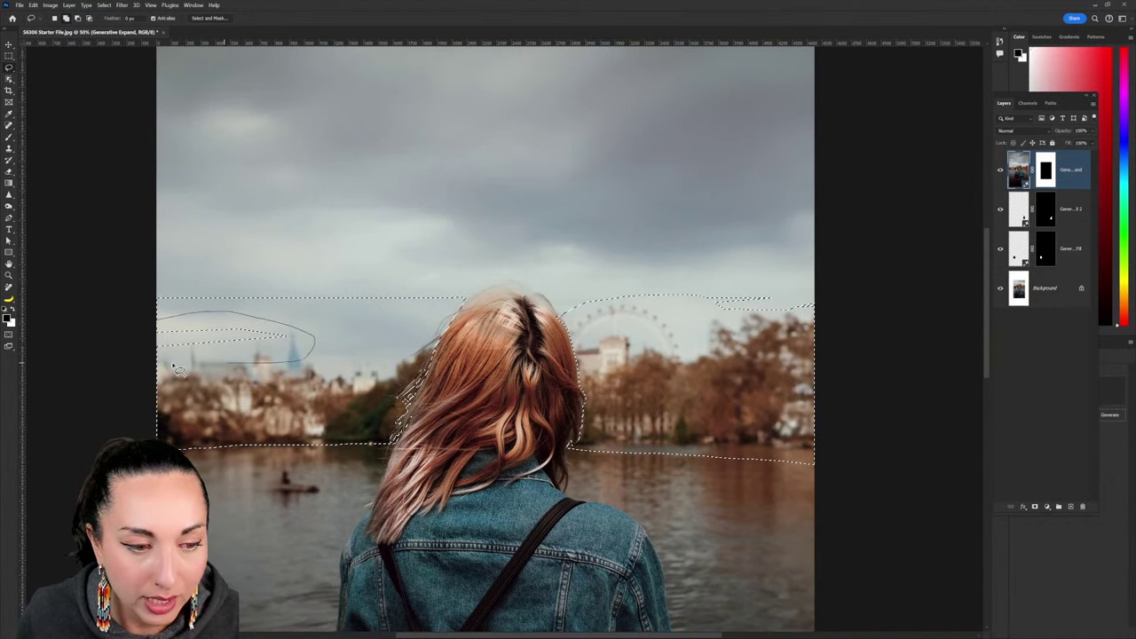
pyautogui.moveTo(177, 370); pyautogui.dragTo(139, 361)
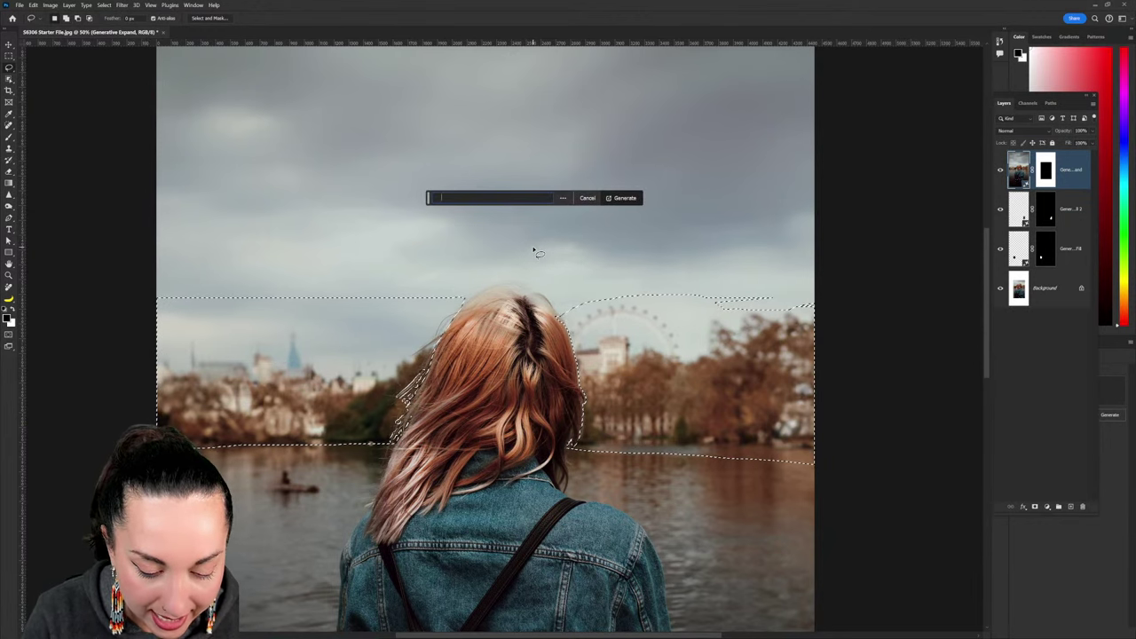
# Generate 'lake side forest' with Generative Fill to replace the city skyline.
pyautogui.write('lake')
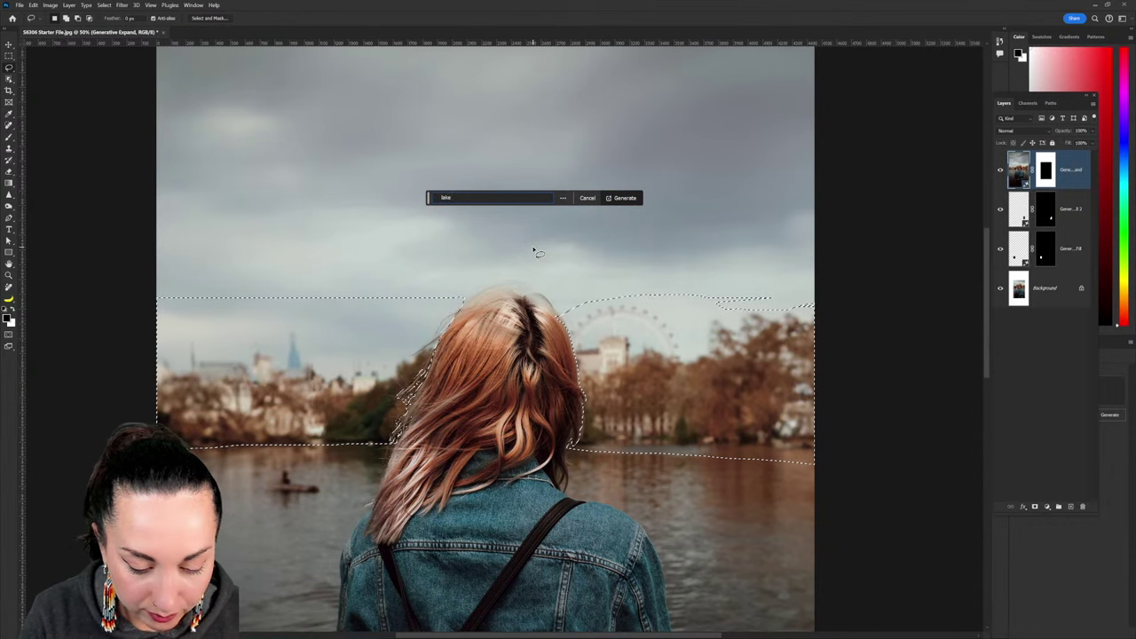
pyautogui.write(' s')
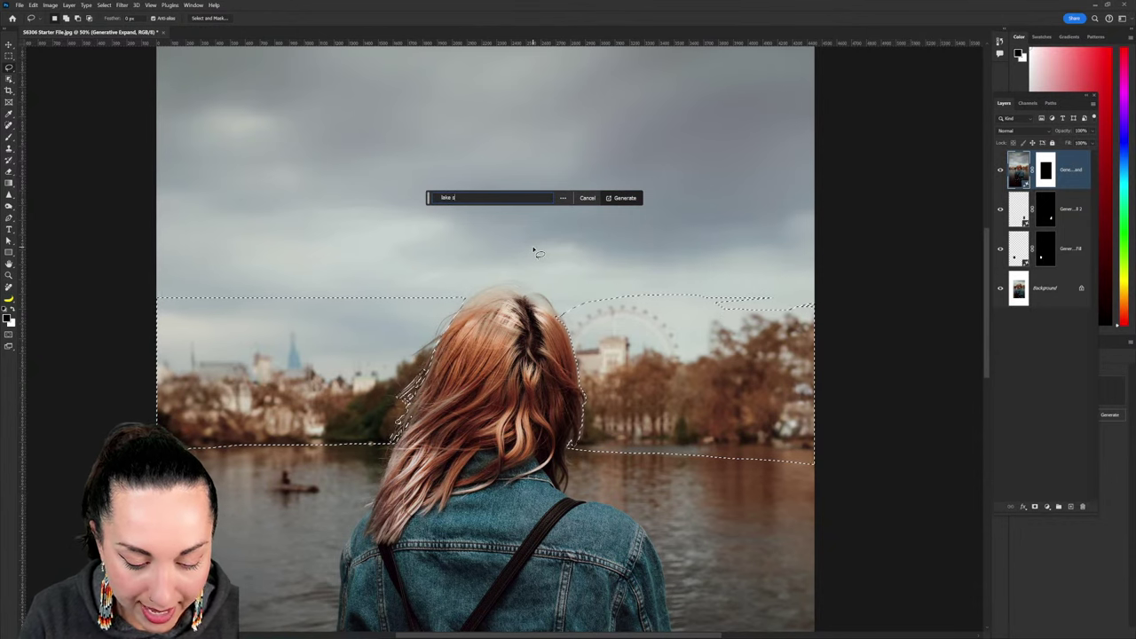
pyautogui.write('ide fore')
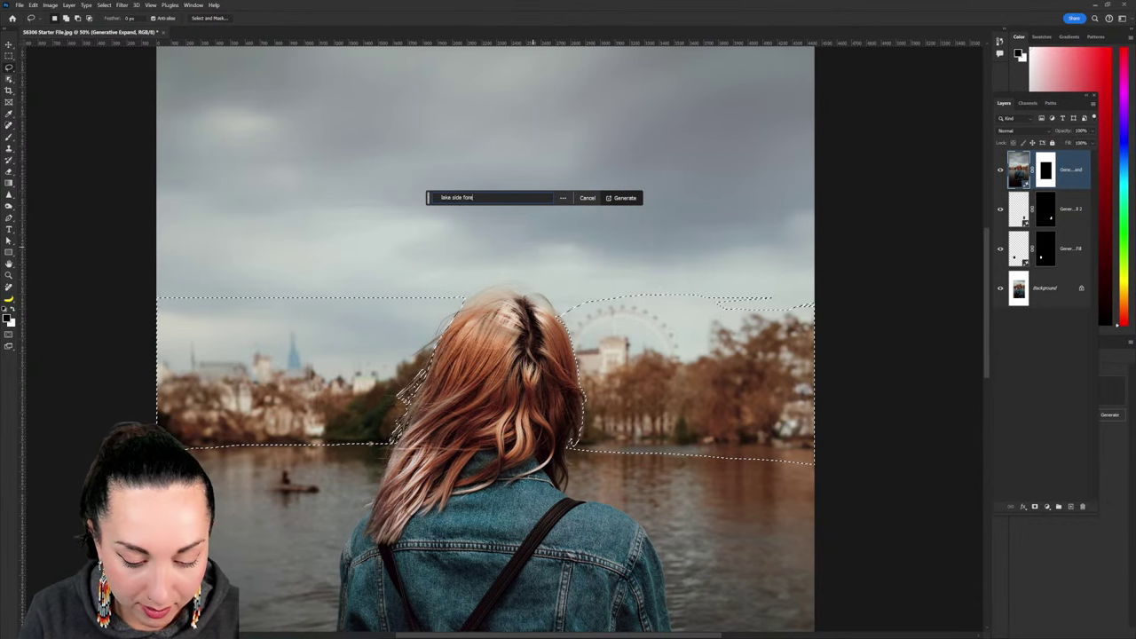
pyautogui.write('st')
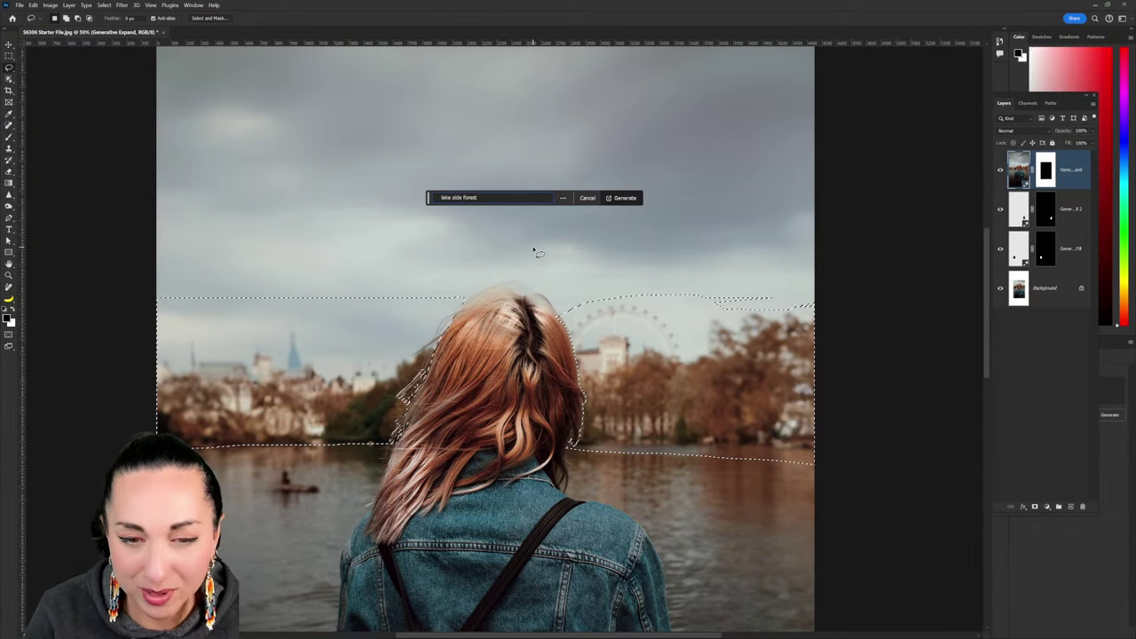
pyautogui.press('Return')
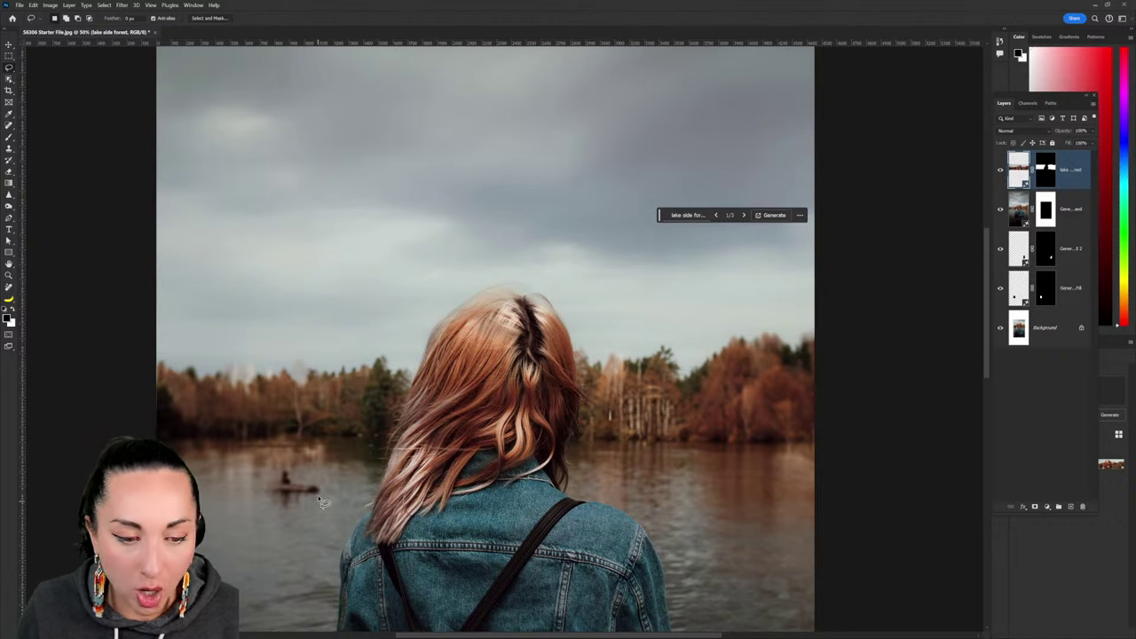
# Add an empty Layer 1 on top and float the Layers panel wide enough for full names.
pyautogui.click(9, 289)
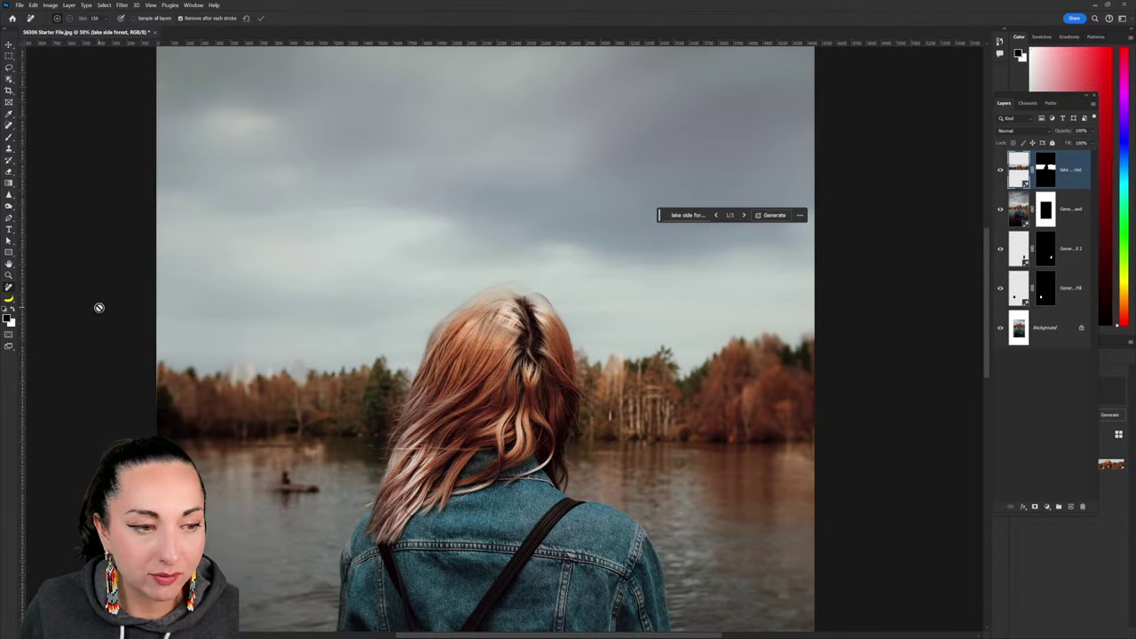
pyautogui.click(1069, 507)
pyautogui.moveTo(286, 464)
pyautogui.mouseDown()
pyautogui.moveTo(260, 479)
pyautogui.moveTo(323, 499)
pyautogui.mouseUp()
pyautogui.click(577, 241)
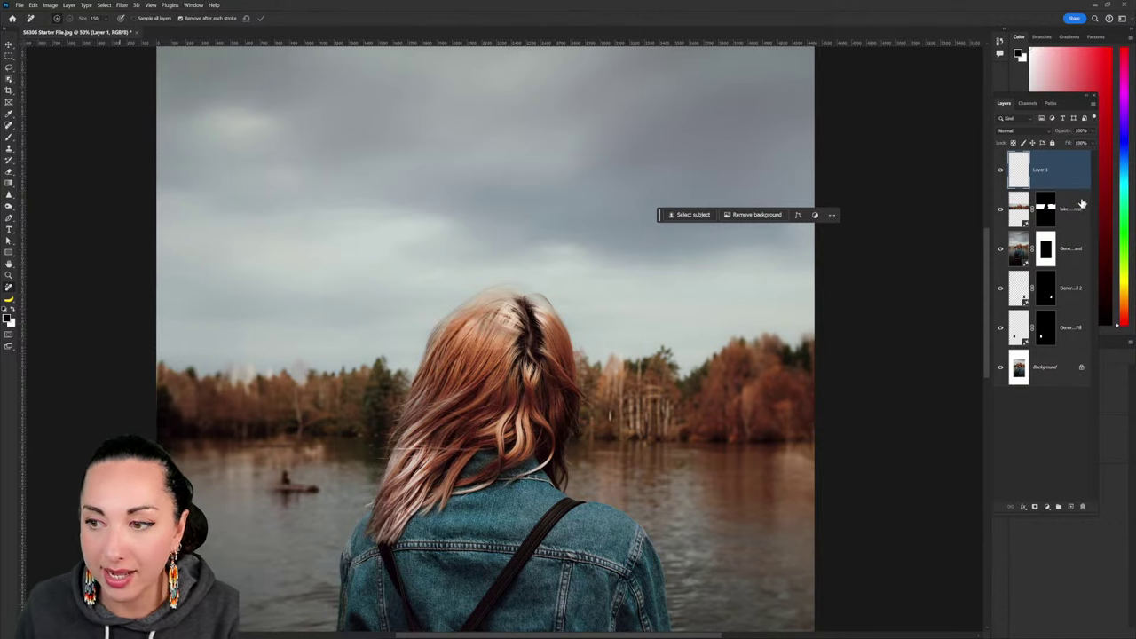
pyautogui.moveTo(1003, 103); pyautogui.dragTo(917, 227)
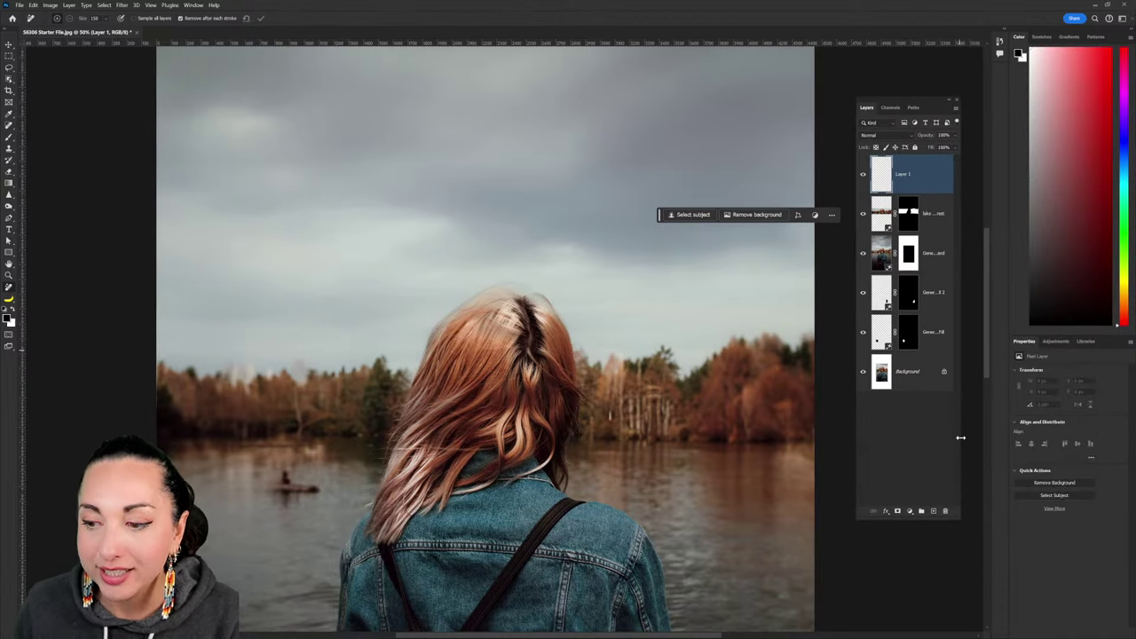
pyautogui.moveTo(960, 434); pyautogui.dragTo(1075, 442)
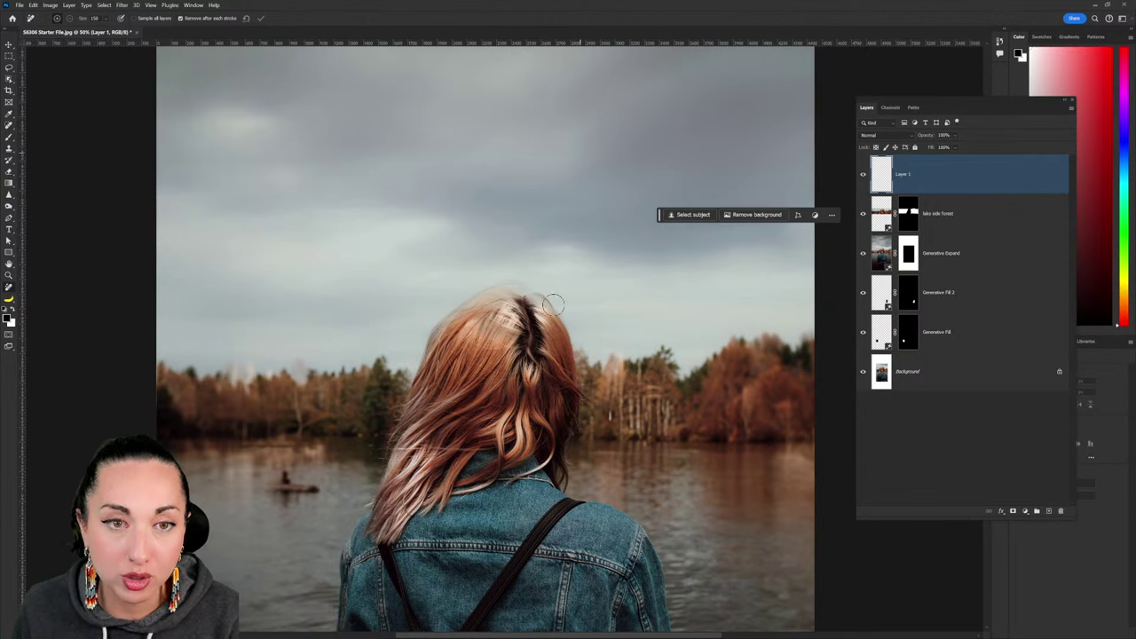
# With Sample All Layers on, remove the boat and a small spot above the treeline.
pyautogui.click(134, 18)
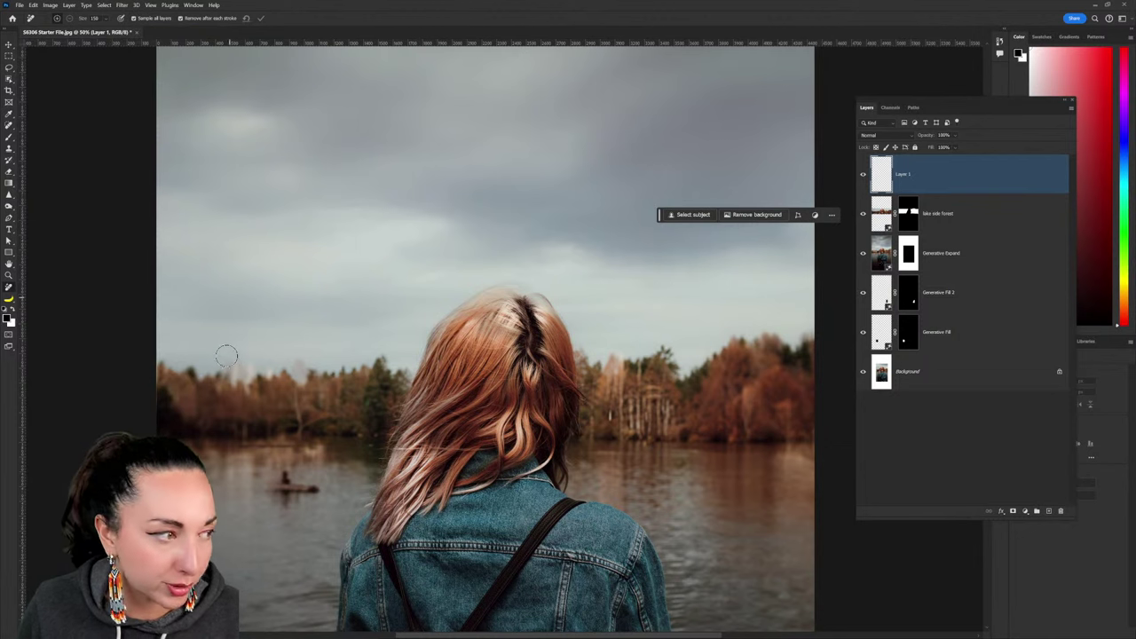
pyautogui.moveTo(264, 470)
pyautogui.mouseDown()
pyautogui.moveTo(314, 488)
pyautogui.moveTo(283, 476)
pyautogui.mouseUp()
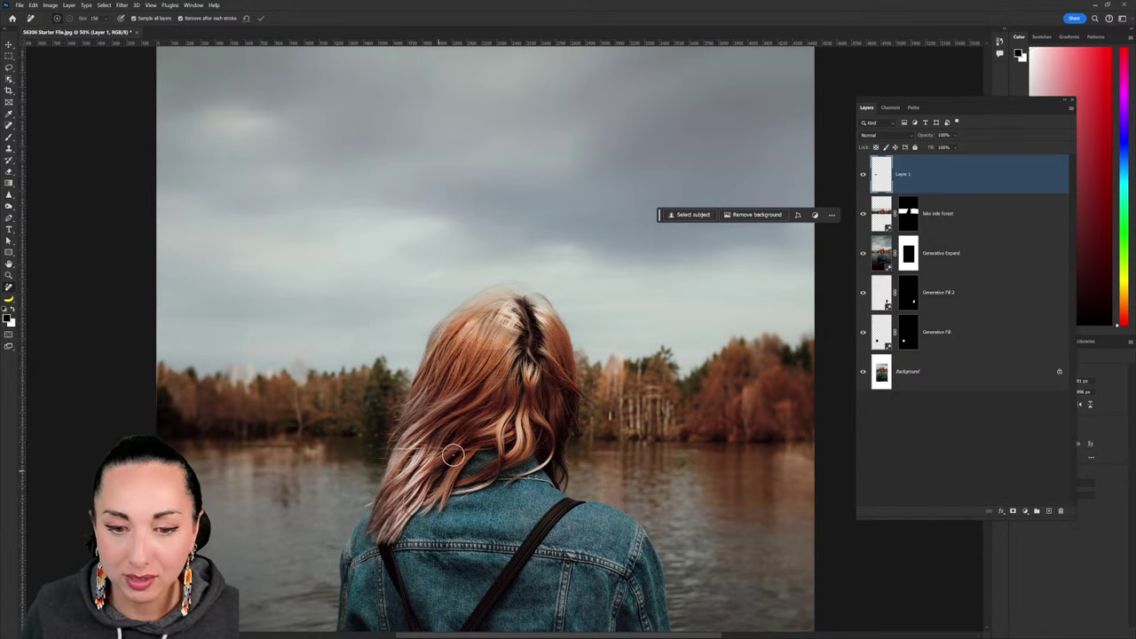
pyautogui.scroll(-1, 453, 455)
pyautogui.scroll(-1, 453, 454)
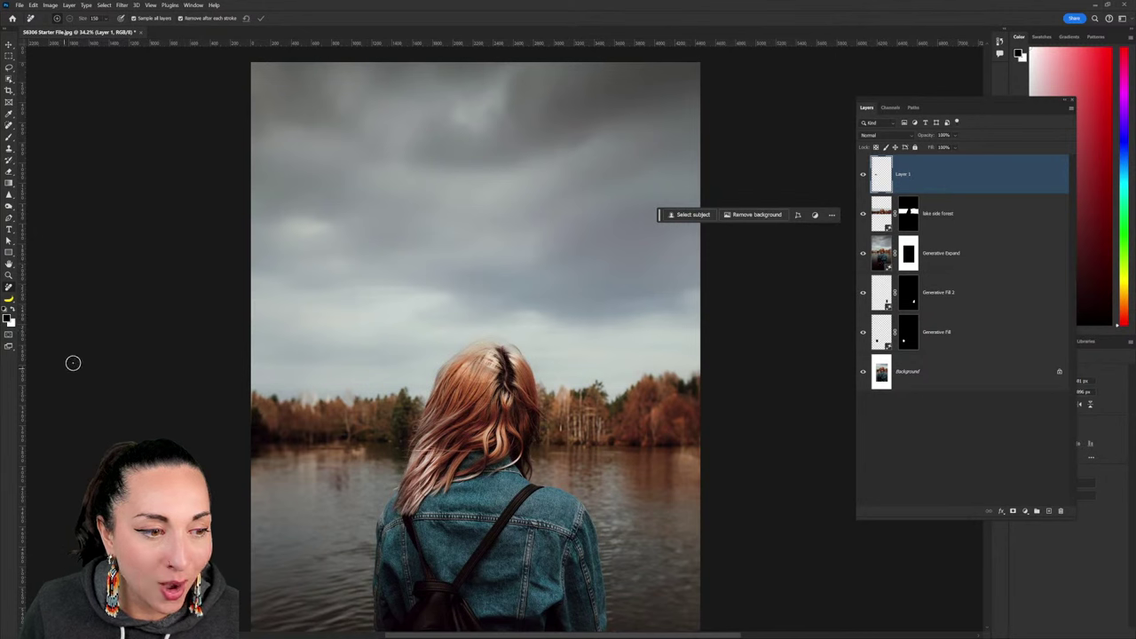
pyautogui.press('q')
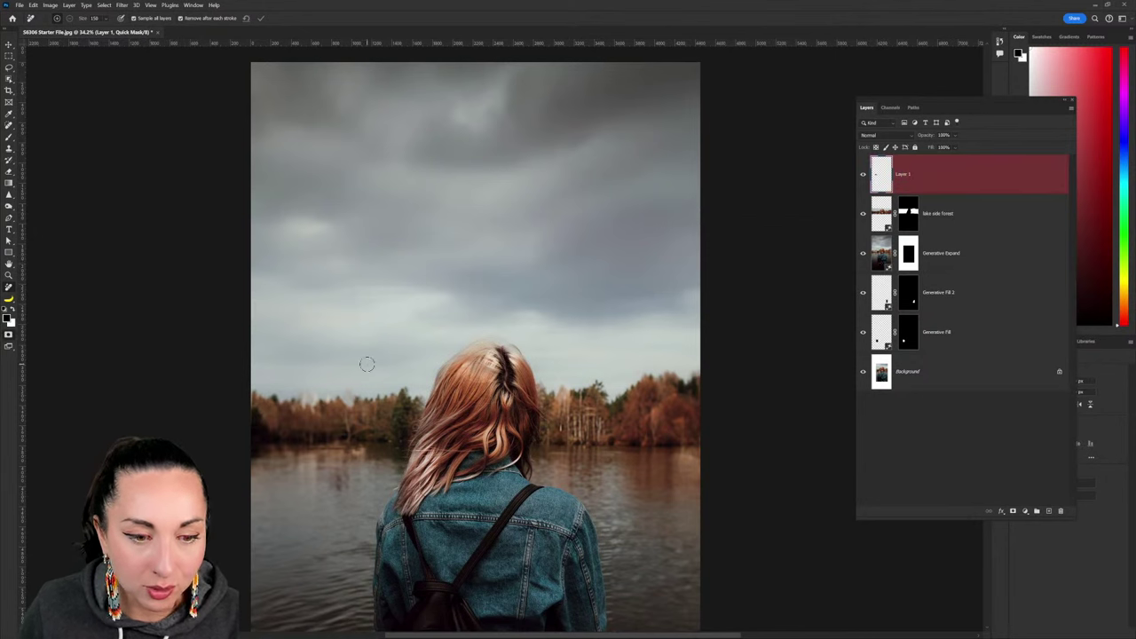
pyautogui.click(10, 337)
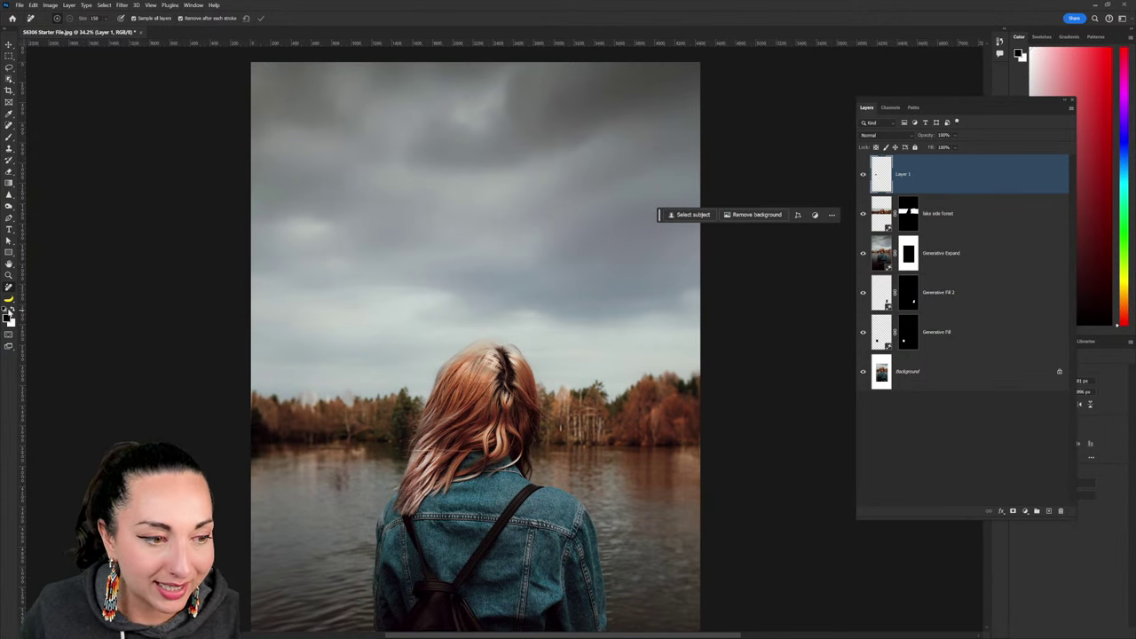
pyautogui.moveTo(342, 326); pyautogui.dragTo(360, 329)
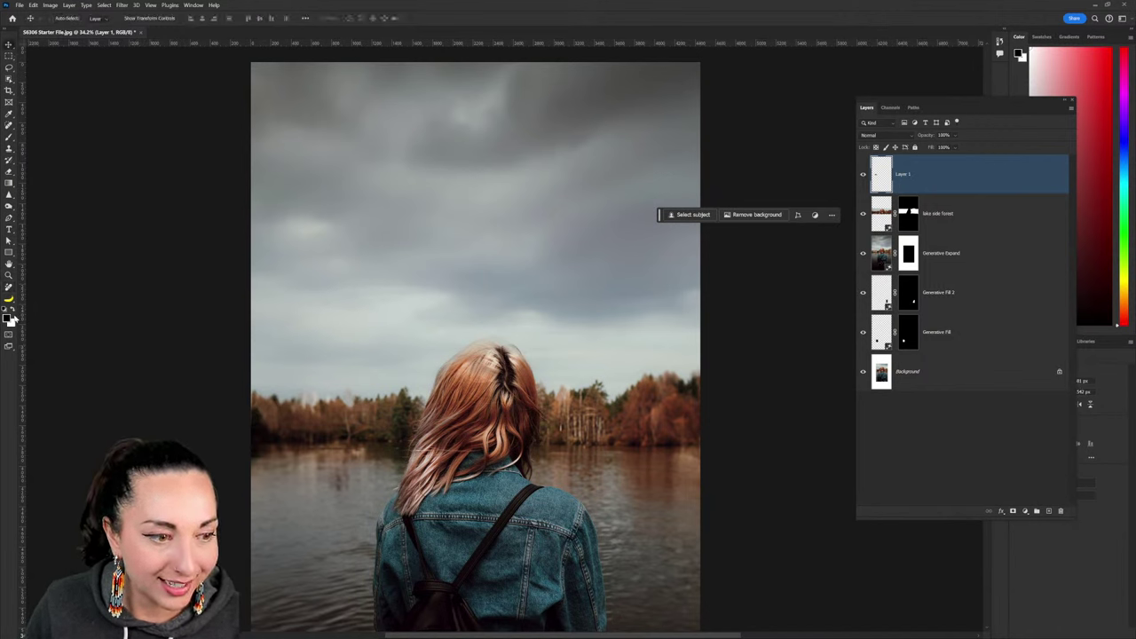
pyautogui.click(9, 334)
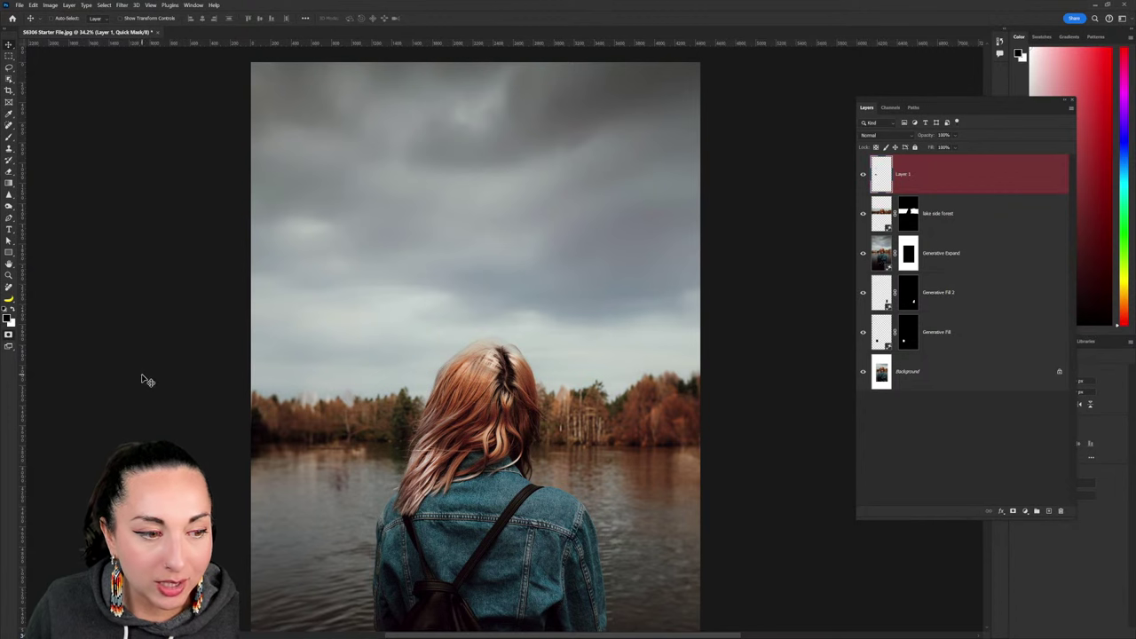
pyautogui.press('q')
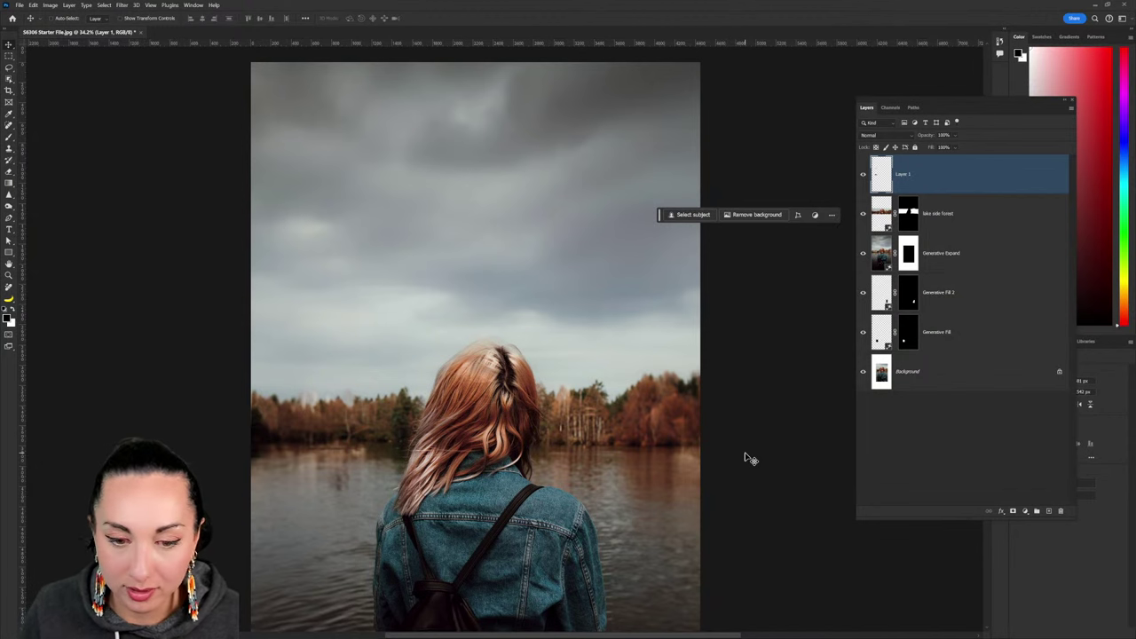
# Lasso the sky and fill it with a generated aurora borealis night sky.
pyautogui.press('l')
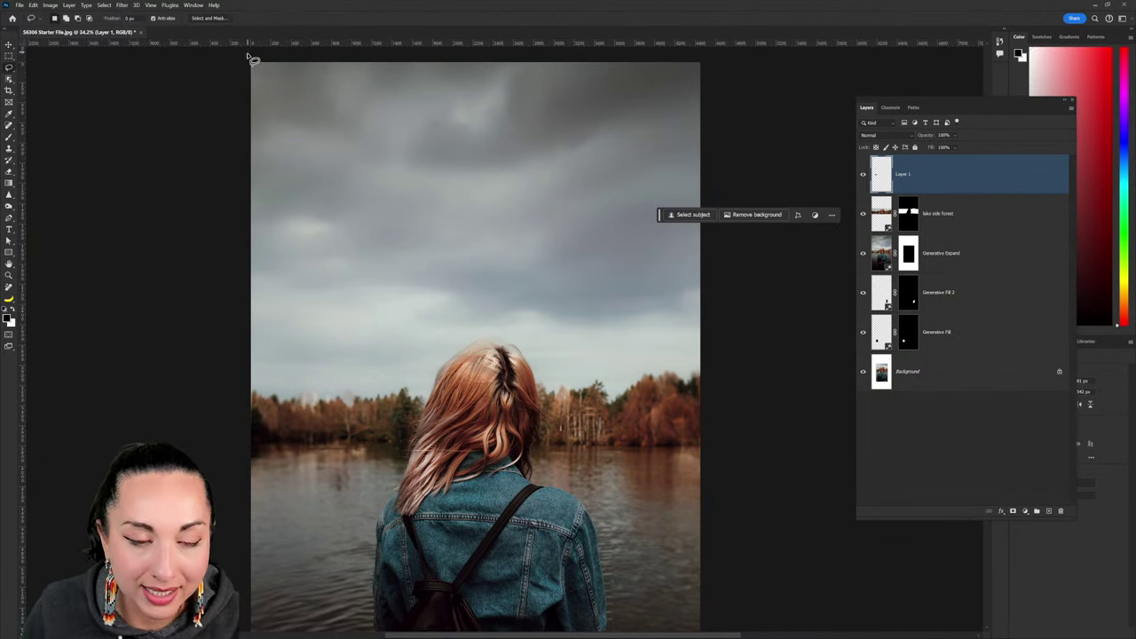
pyautogui.moveTo(250, 56)
pyautogui.mouseDown()
pyautogui.moveTo(275, 404)
pyautogui.moveTo(404, 400)
pyautogui.moveTo(468, 336)
pyautogui.moveTo(497, 333)
pyautogui.moveTo(541, 376)
pyautogui.moveTo(580, 387)
pyautogui.moveTo(677, 395)
pyautogui.moveTo(711, 385)
pyautogui.moveTo(753, 157)
pyautogui.moveTo(748, 100)
pyautogui.moveTo(723, 62)
pyautogui.moveTo(662, 44)
pyautogui.moveTo(439, 22)
pyautogui.moveTo(229, 27)
pyautogui.mouseUp()
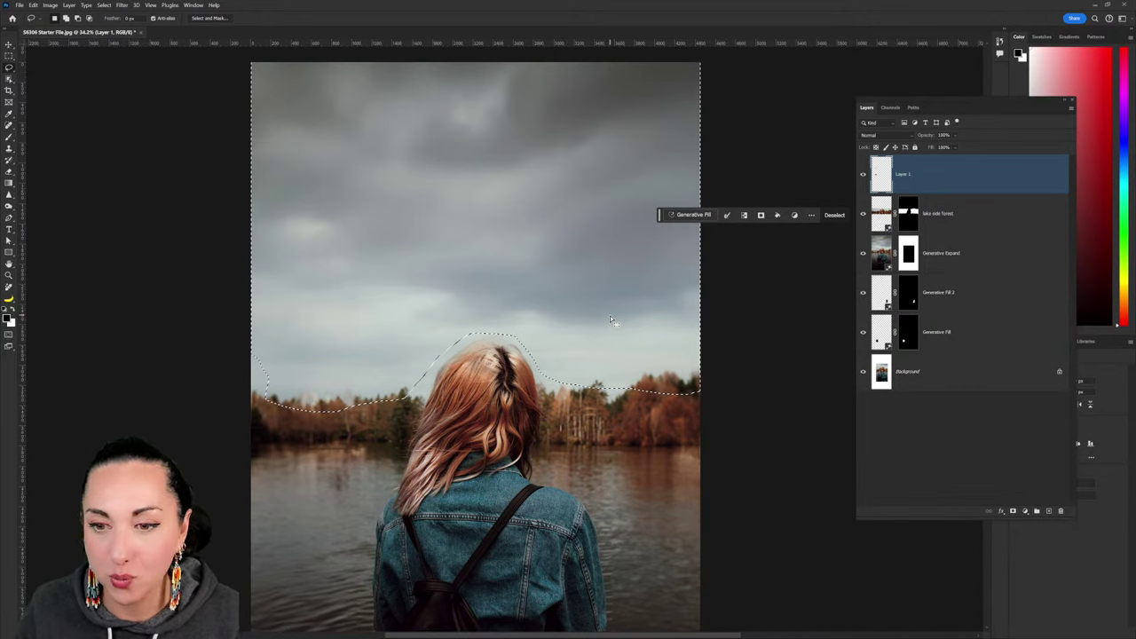
pyautogui.click(682, 216)
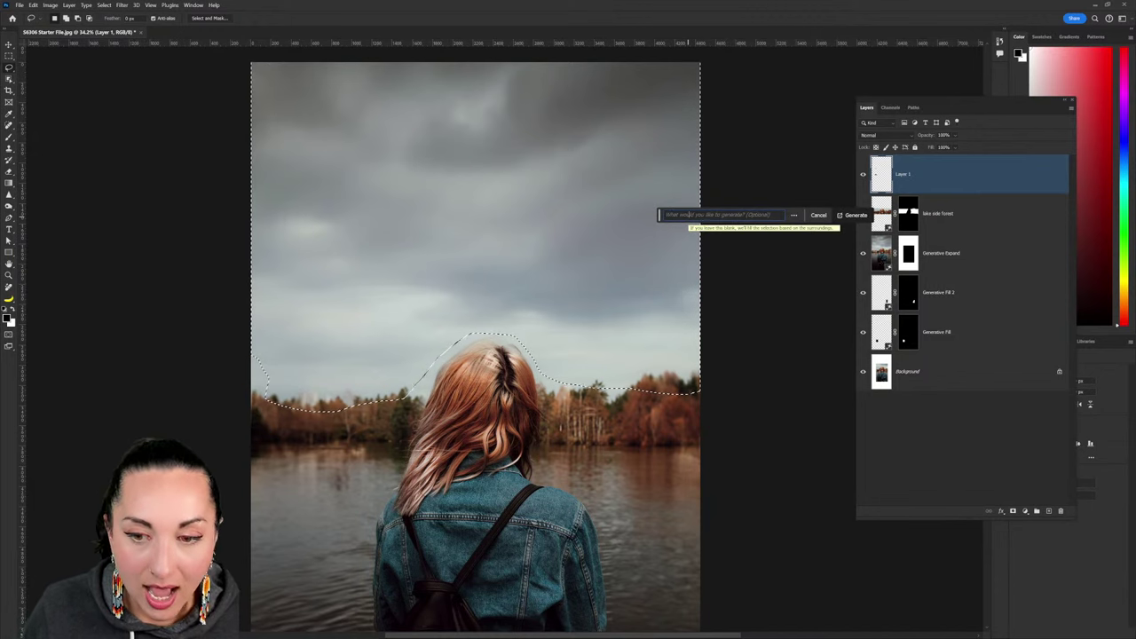
pyautogui.write('ri')
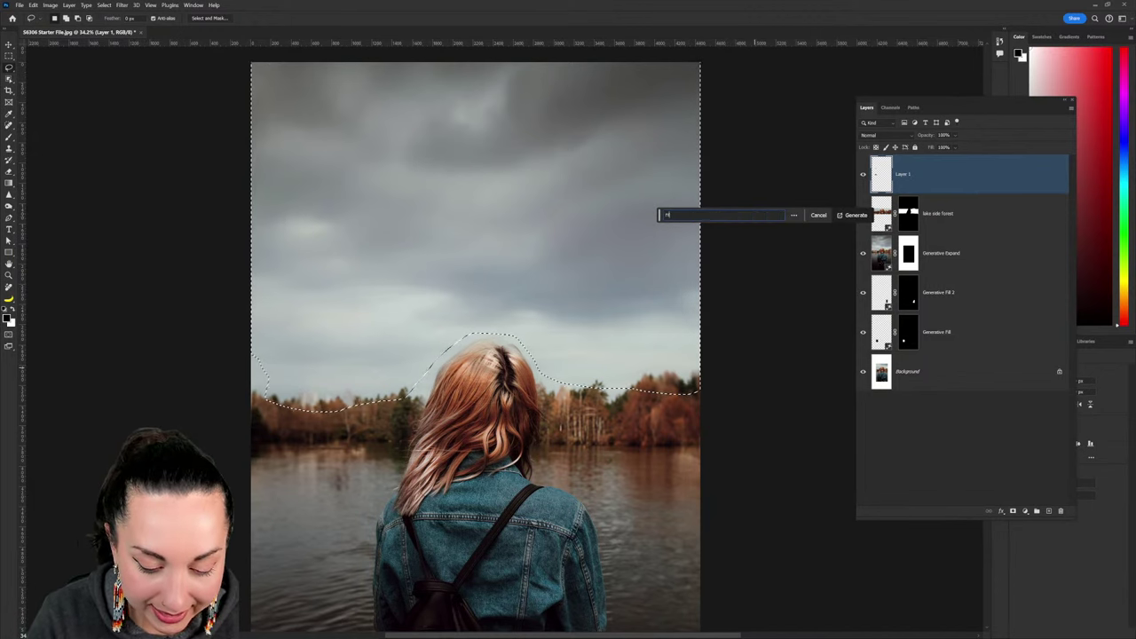
pyautogui.write('ght sky with')
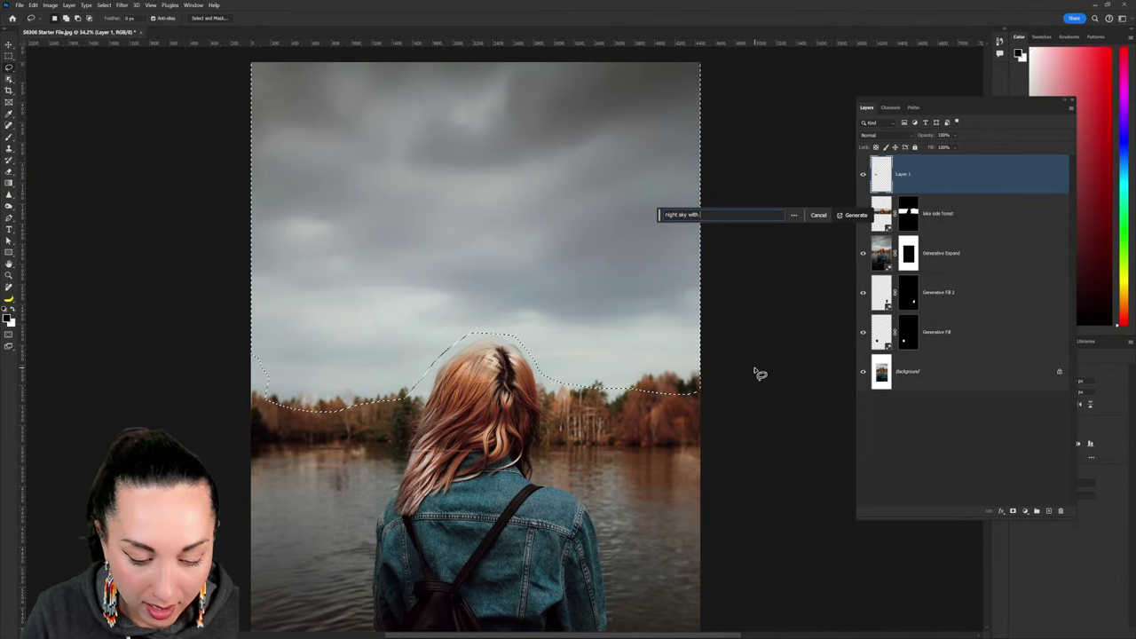
pyautogui.write(' aurora bore')
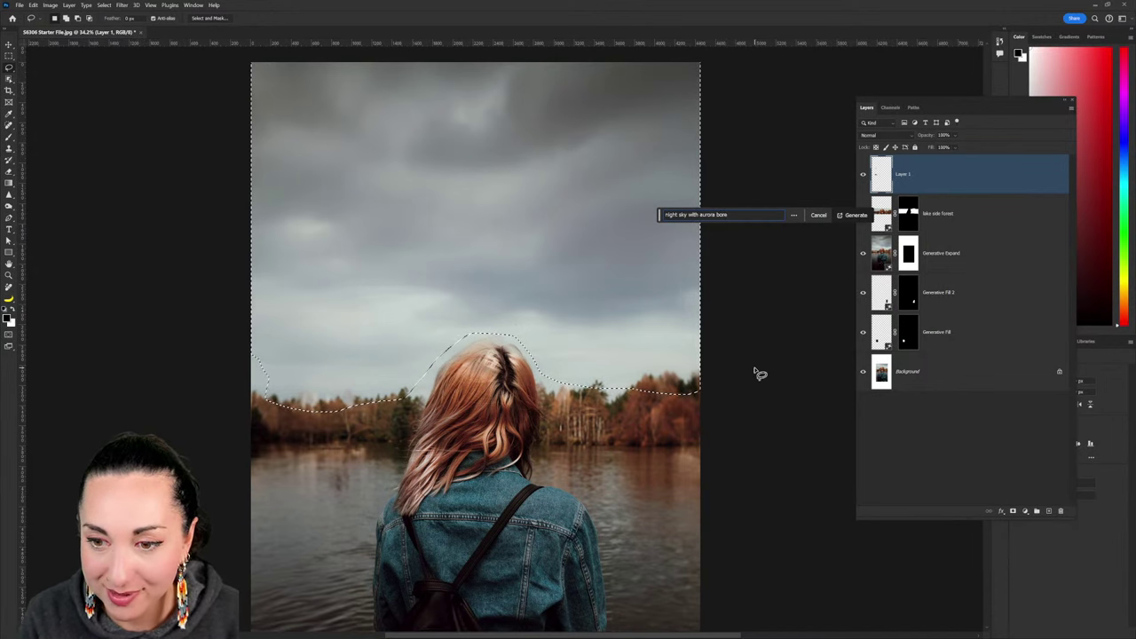
pyautogui.write('alis')
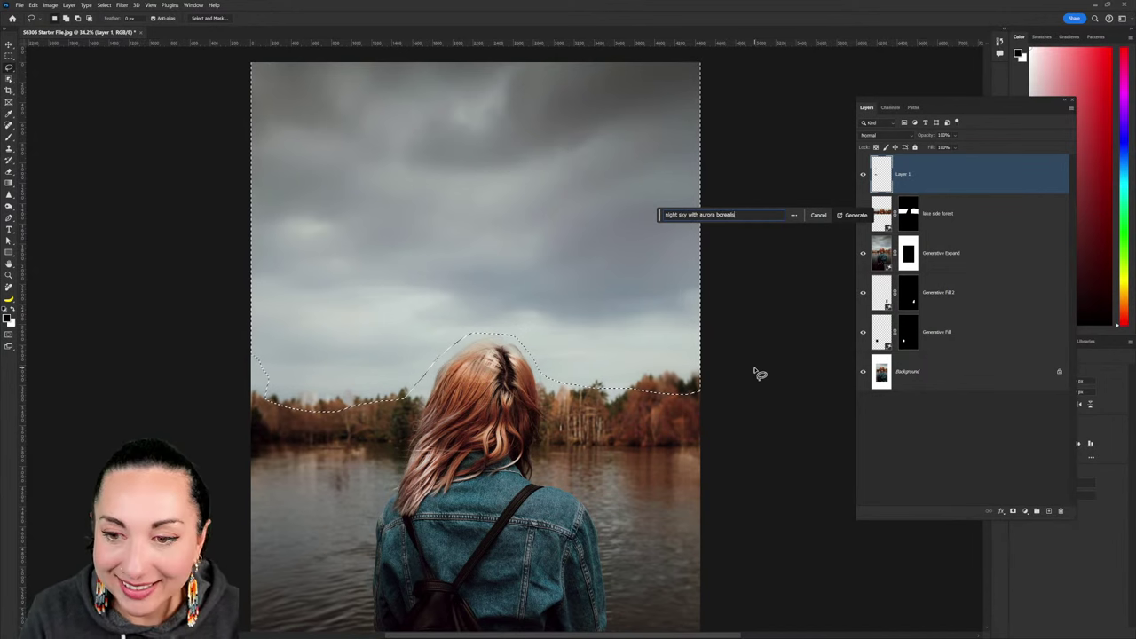
pyautogui.press('Return')
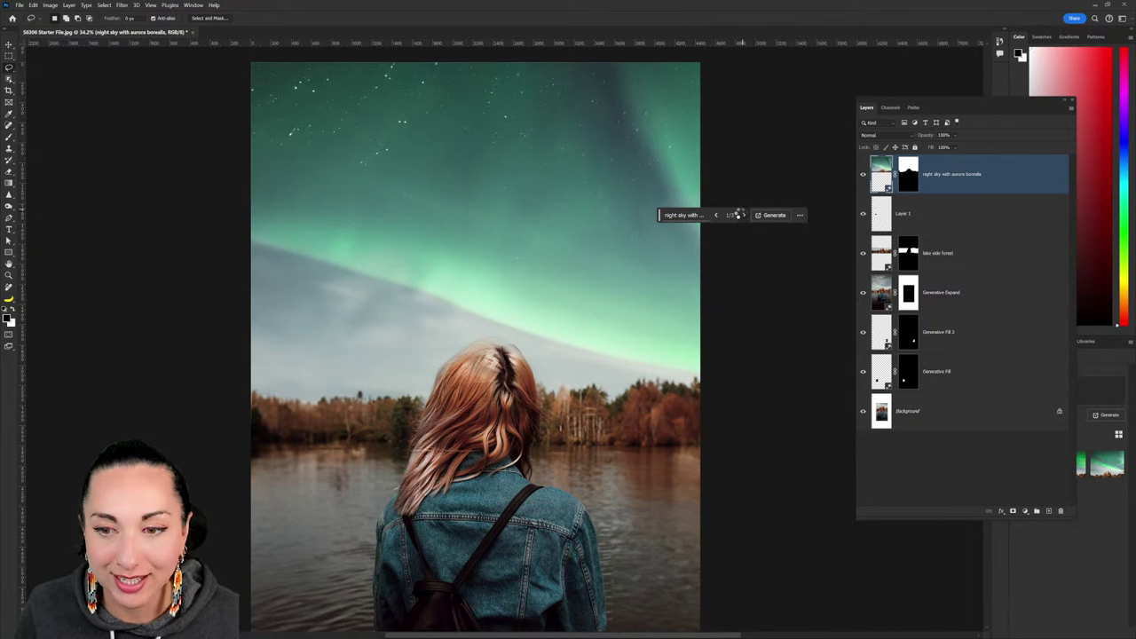
# Show the brighter green aurora variation and load the aurora layer's mask as a sky selection.
pyautogui.click(743, 214)
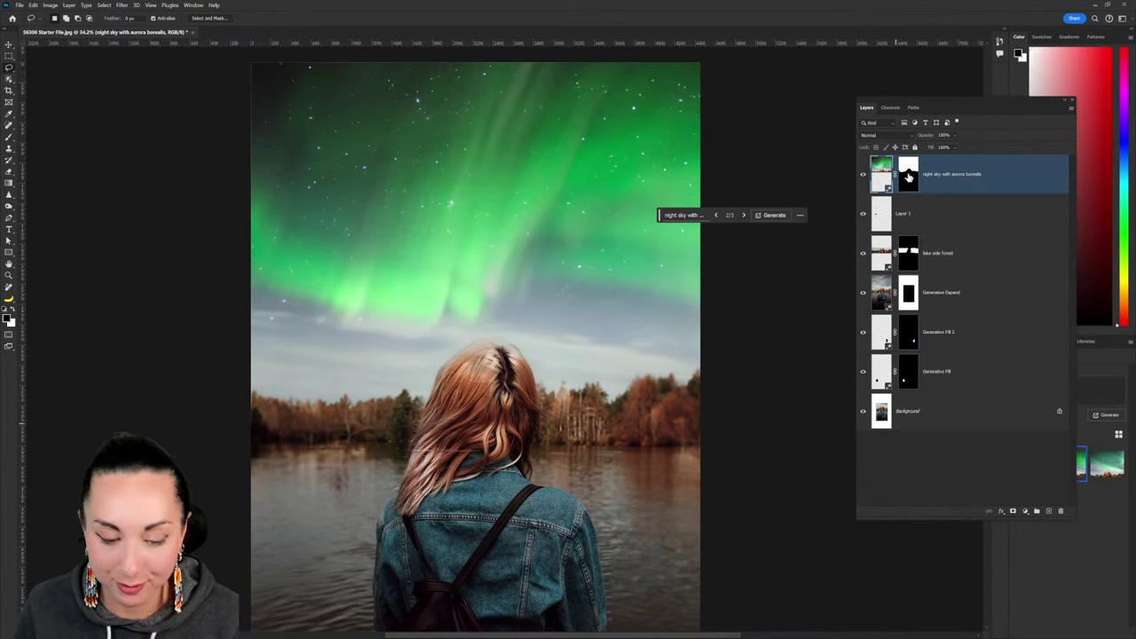
pyautogui.click(909, 177)
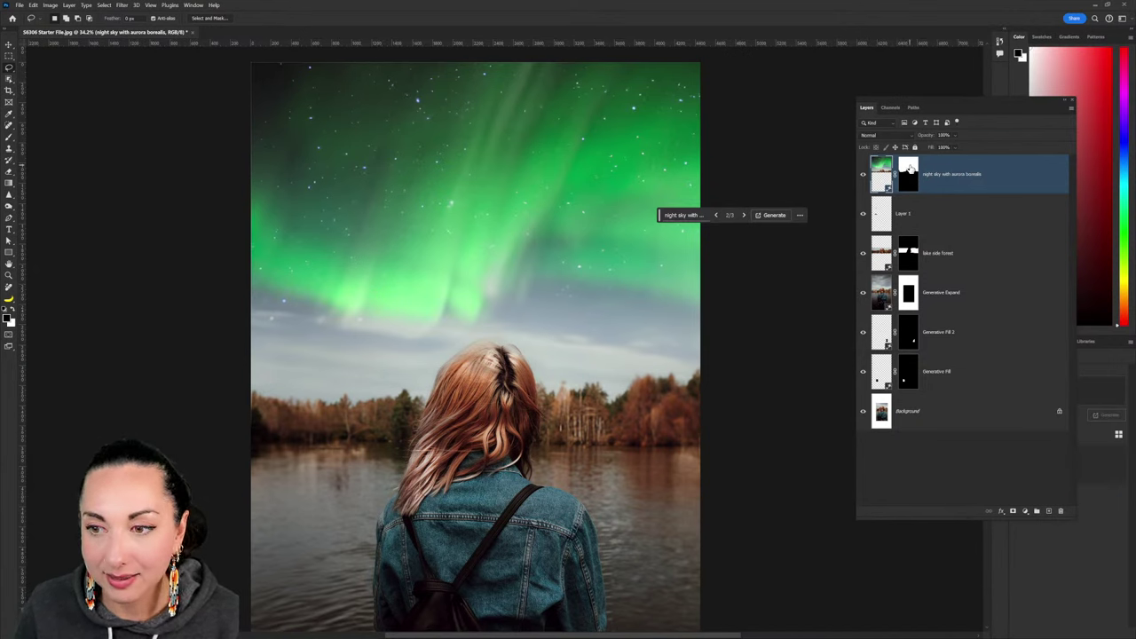
pyautogui.keyDown('ctrl'); pyautogui.click(909, 169); pyautogui.keyUp('ctrl')
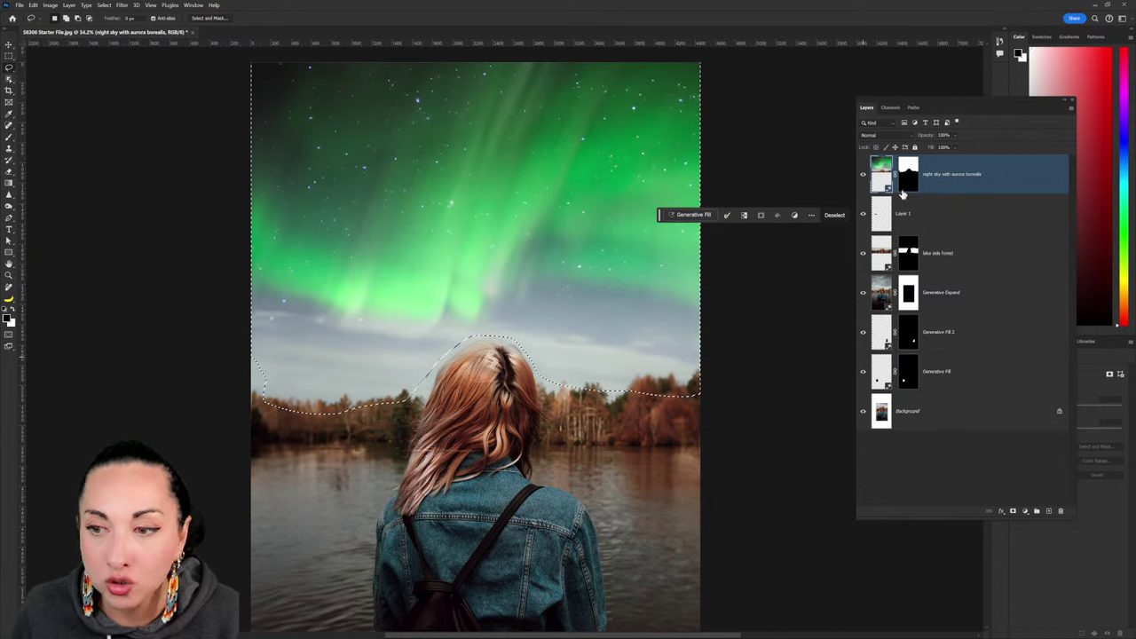
pyautogui.moveTo(934, 105); pyautogui.dragTo(805, 106)
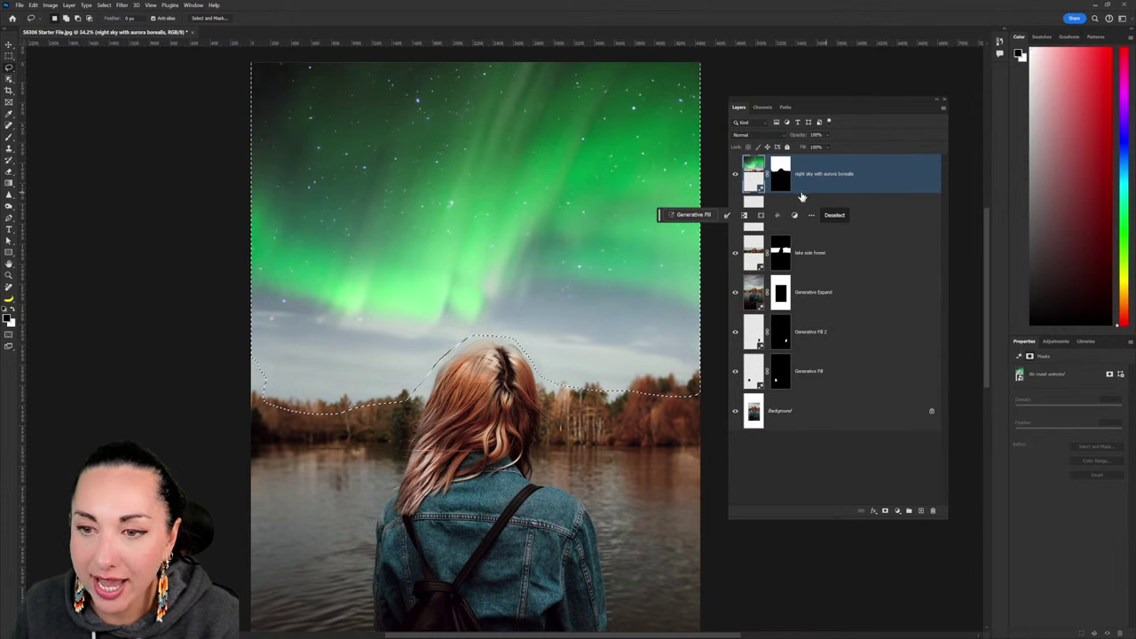
# Float the aurora layer's Properties, with its prompt and variations, in a separate window.
pyautogui.click(755, 182)
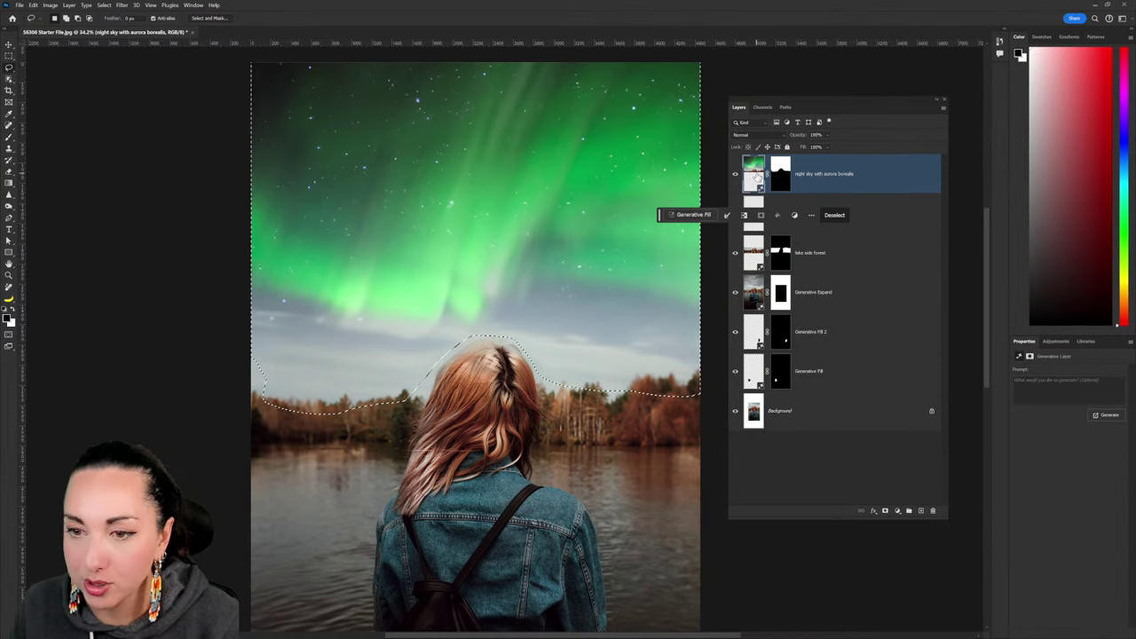
pyautogui.click(838, 498)
pyautogui.moveTo(1030, 343); pyautogui.dragTo(757, 450)
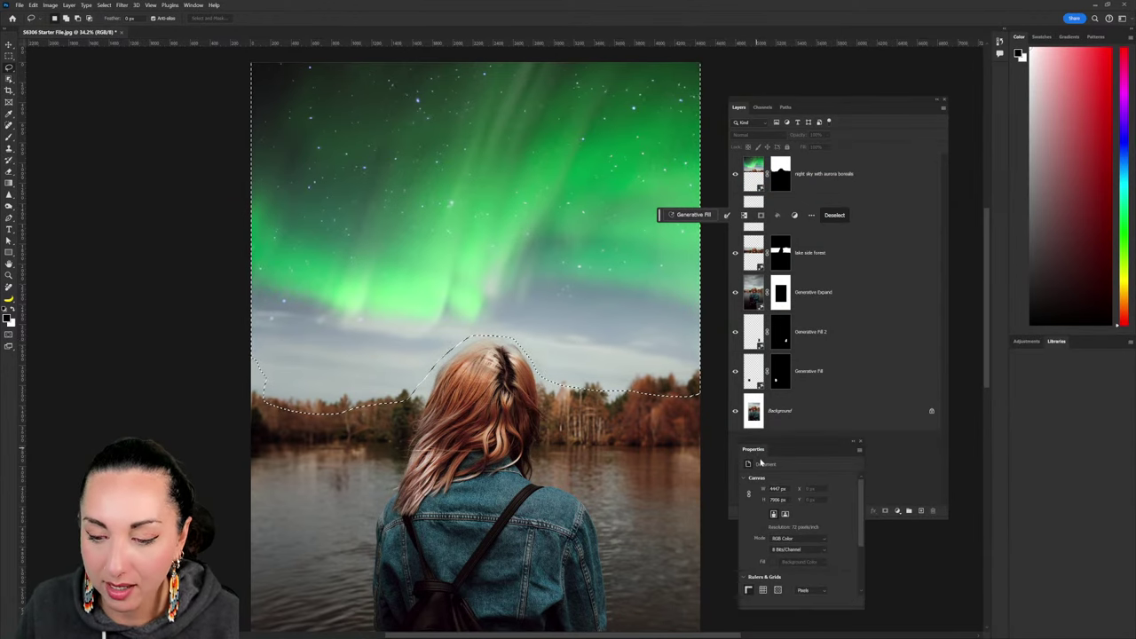
pyautogui.click(814, 171)
pyautogui.click(815, 171)
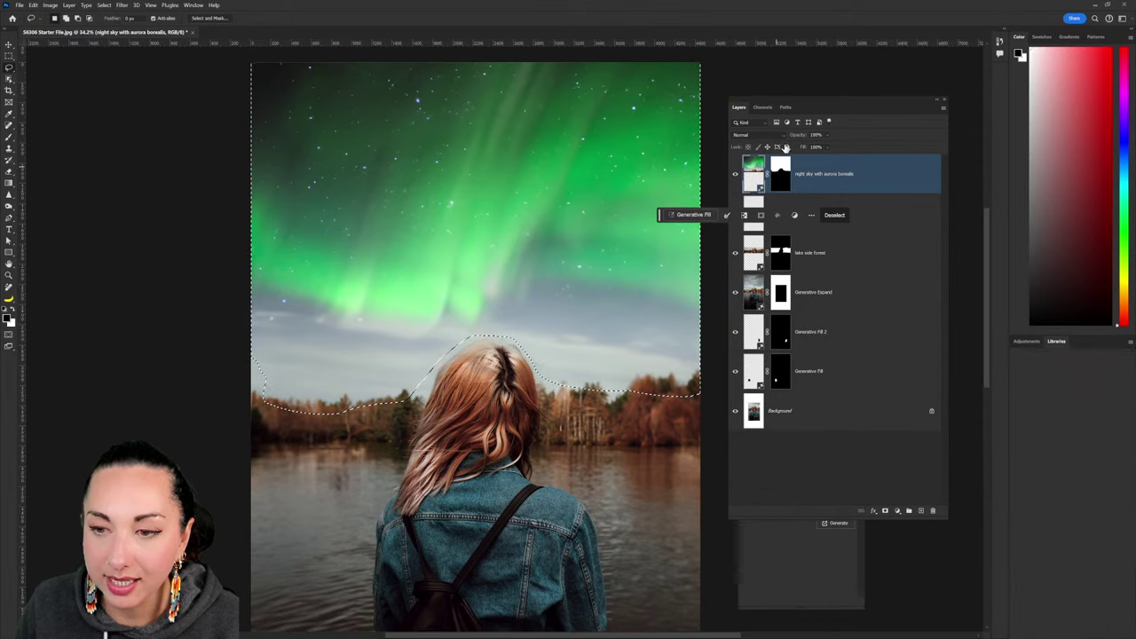
pyautogui.moveTo(789, 102); pyautogui.dragTo(820, 16)
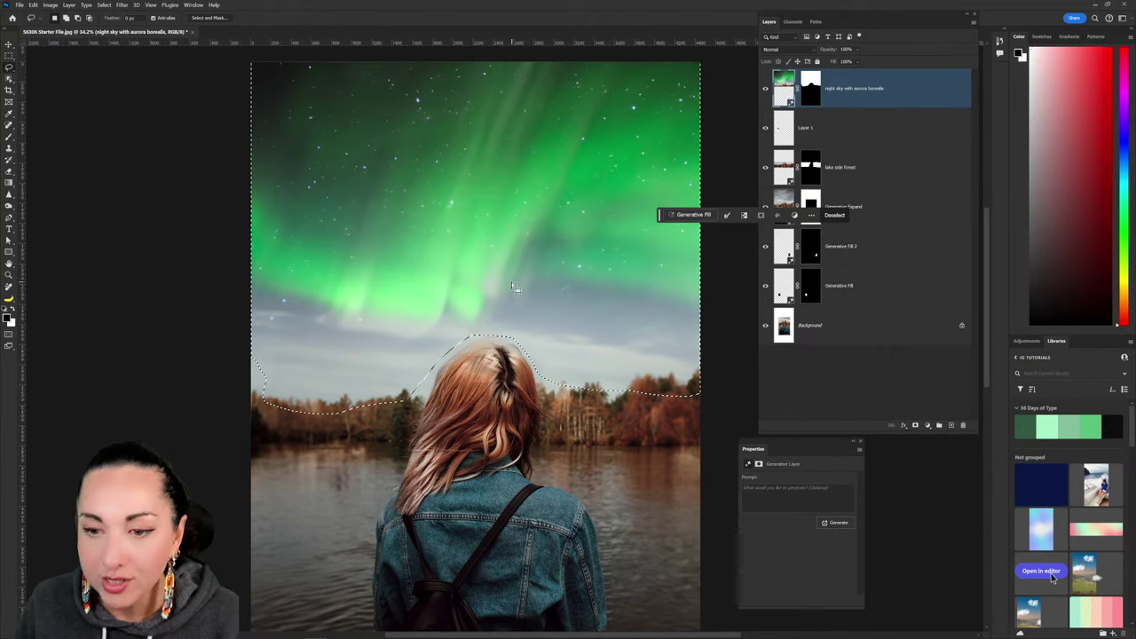
# Cancel the generative fill prompt and drop the sky selection.
pyautogui.click(826, 375)
pyautogui.click(701, 215)
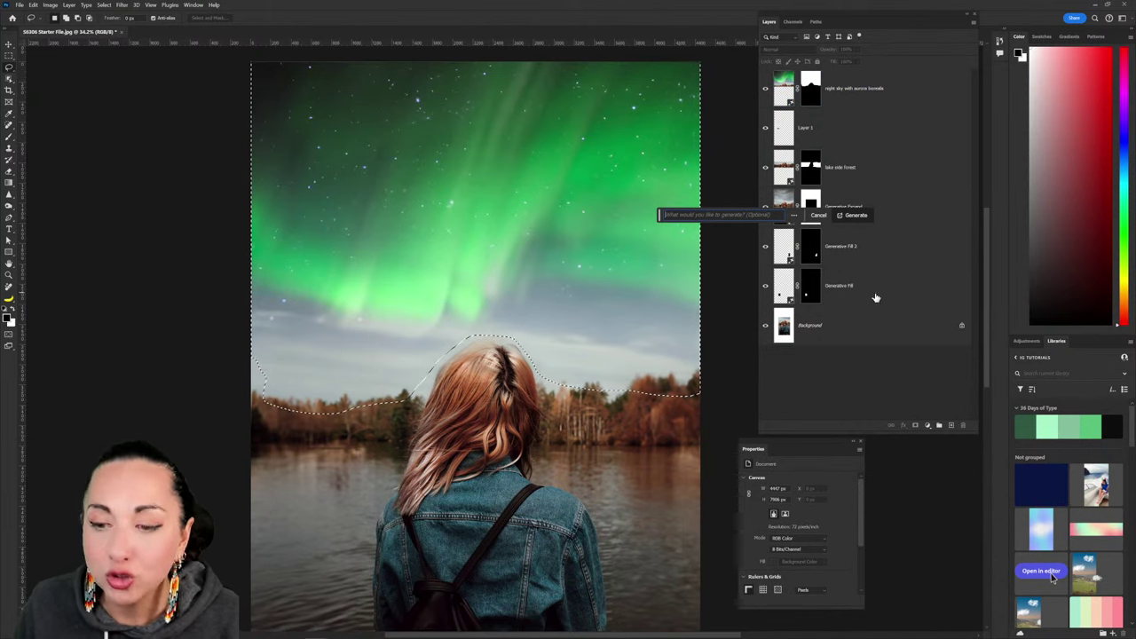
pyautogui.hotkey('ctrl', 'd')
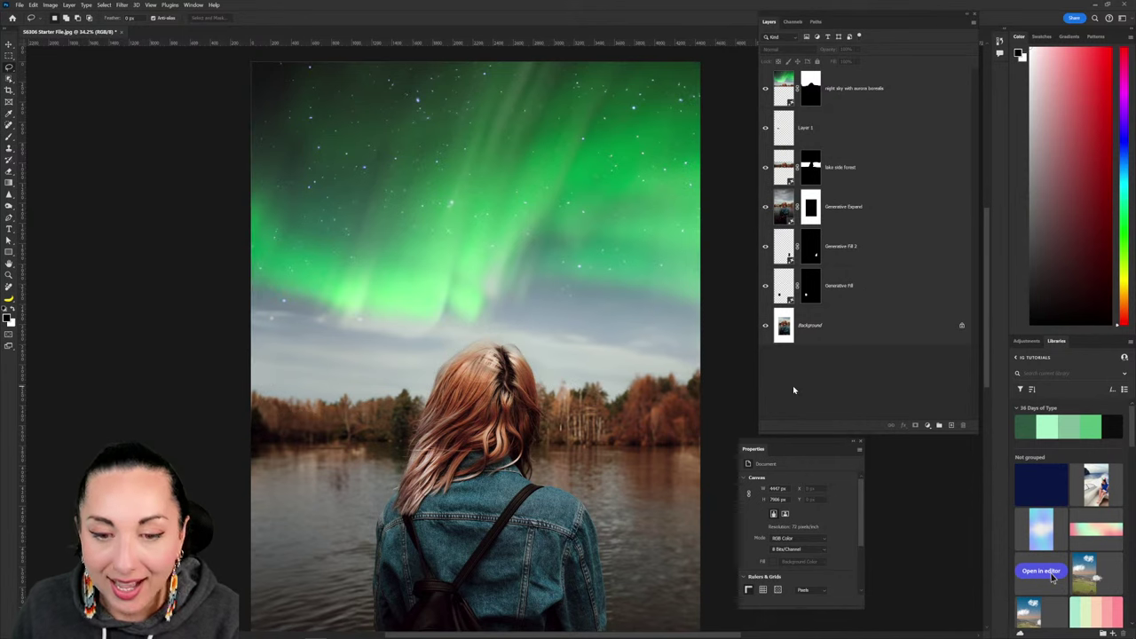
# Toggle the aurora sky layer on and off to compare it against the original grey sky.
pyautogui.click(787, 95)
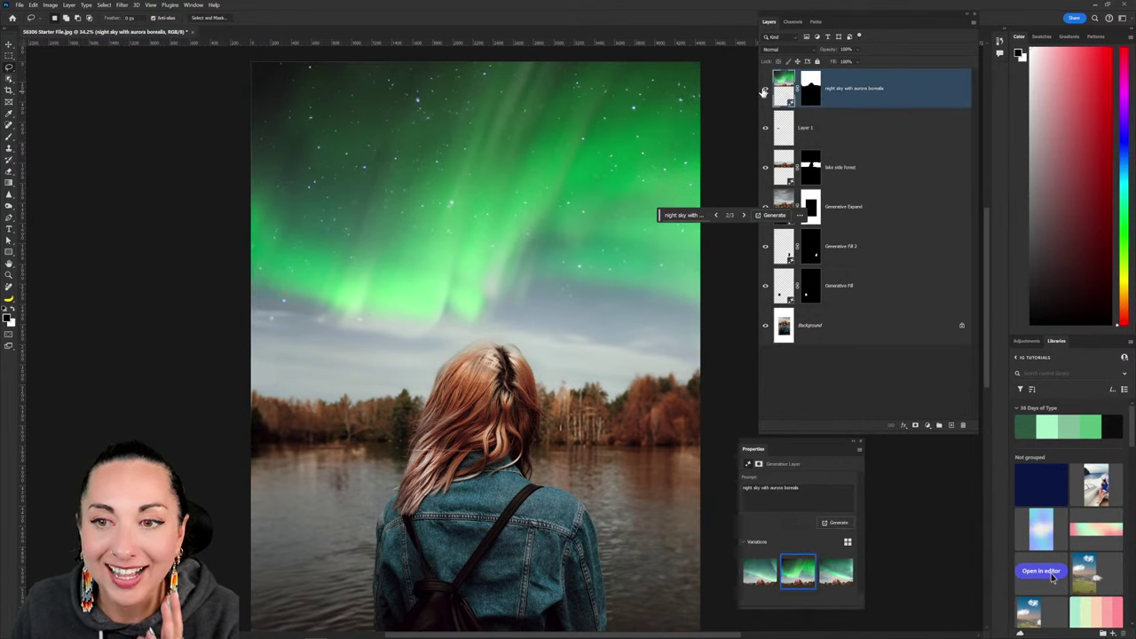
pyautogui.click(765, 90)
pyautogui.click(766, 90)
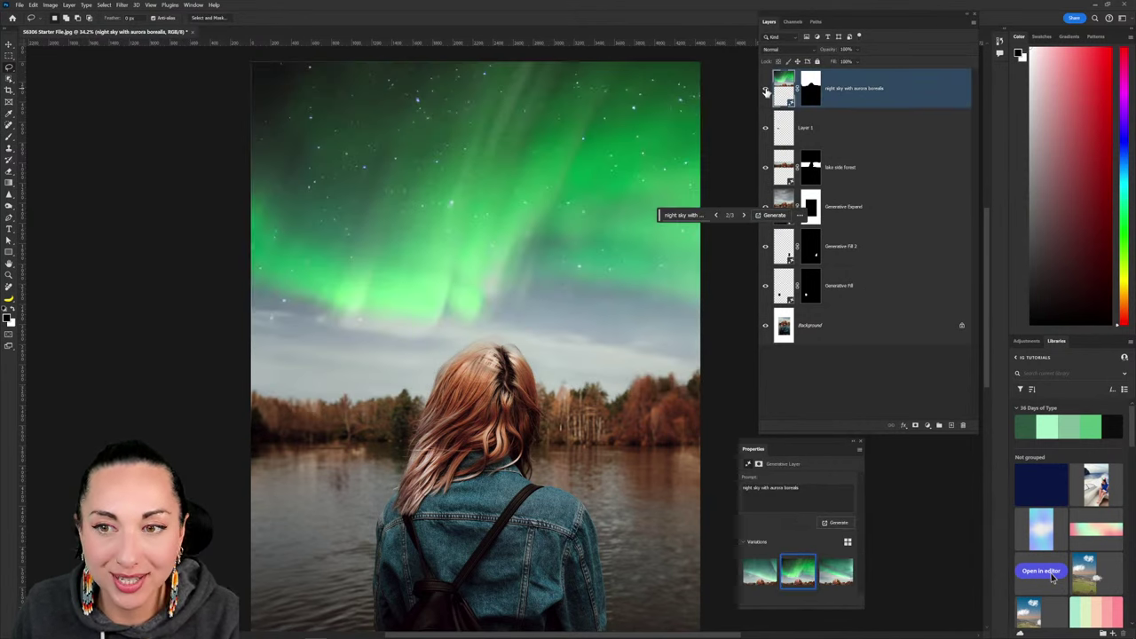
pyautogui.click(766, 91)
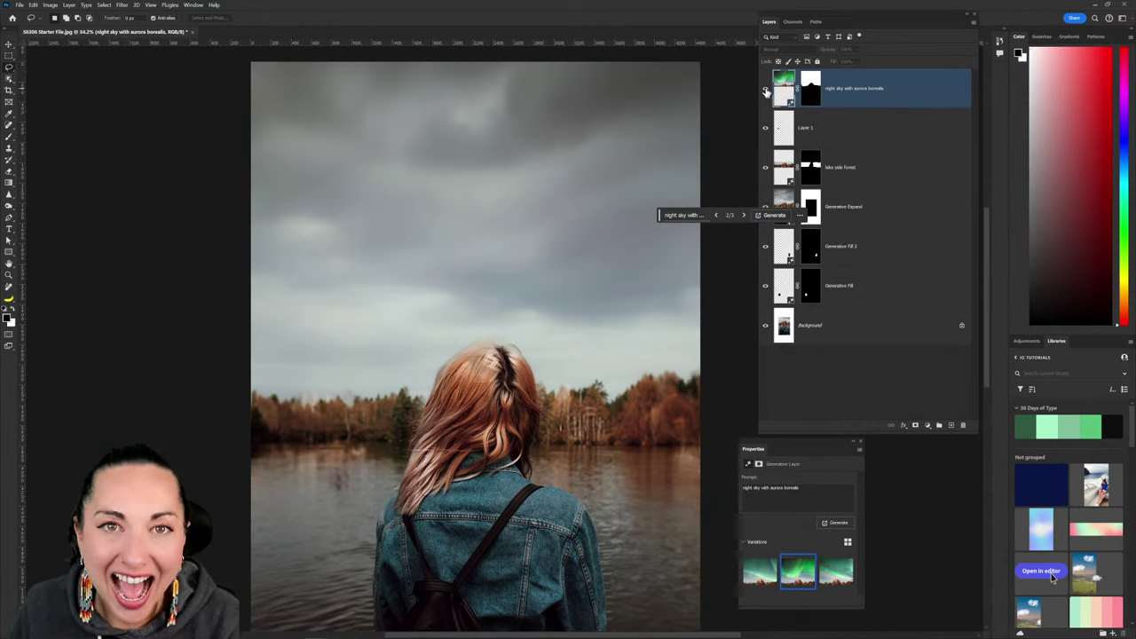
pyautogui.click(765, 91)
pyautogui.click(765, 91)
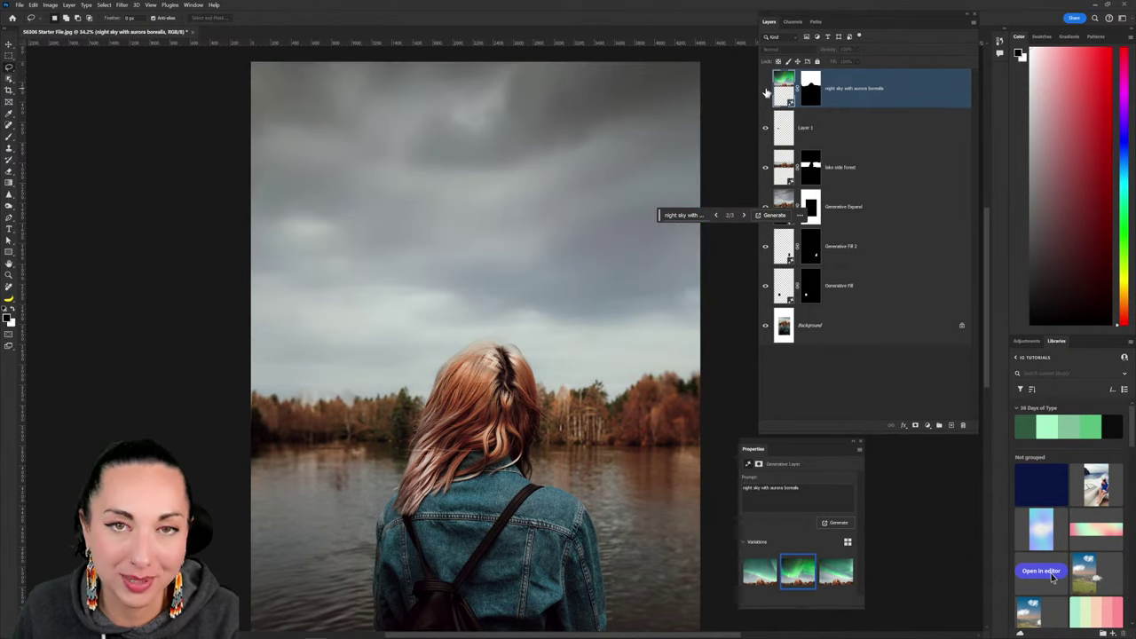
pyautogui.click(765, 90)
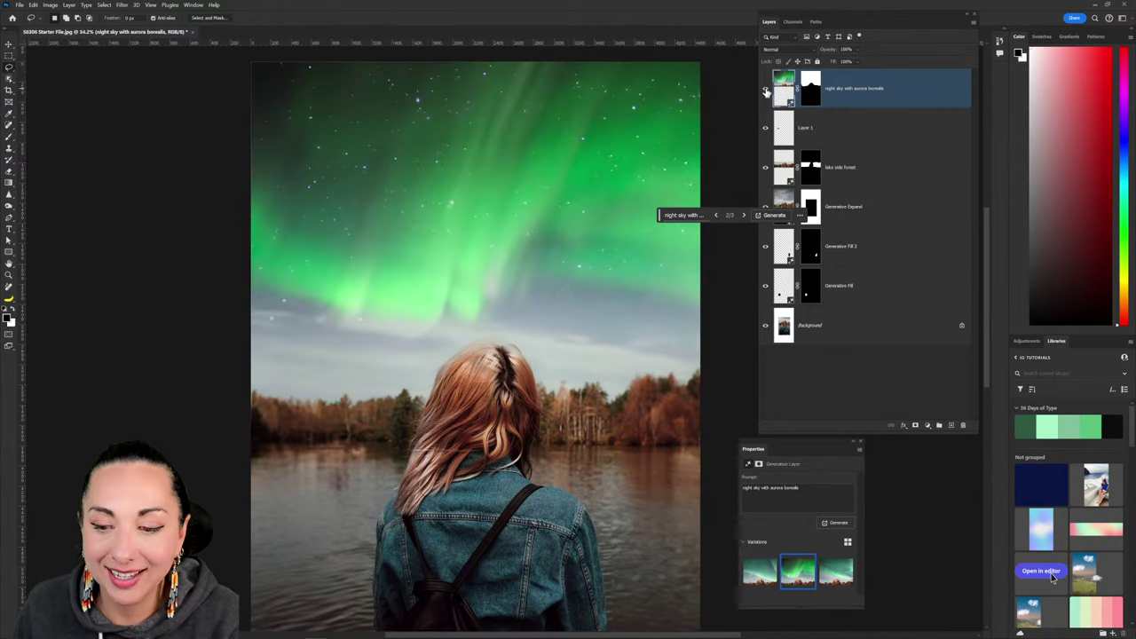
pyautogui.moveTo(759, 572)
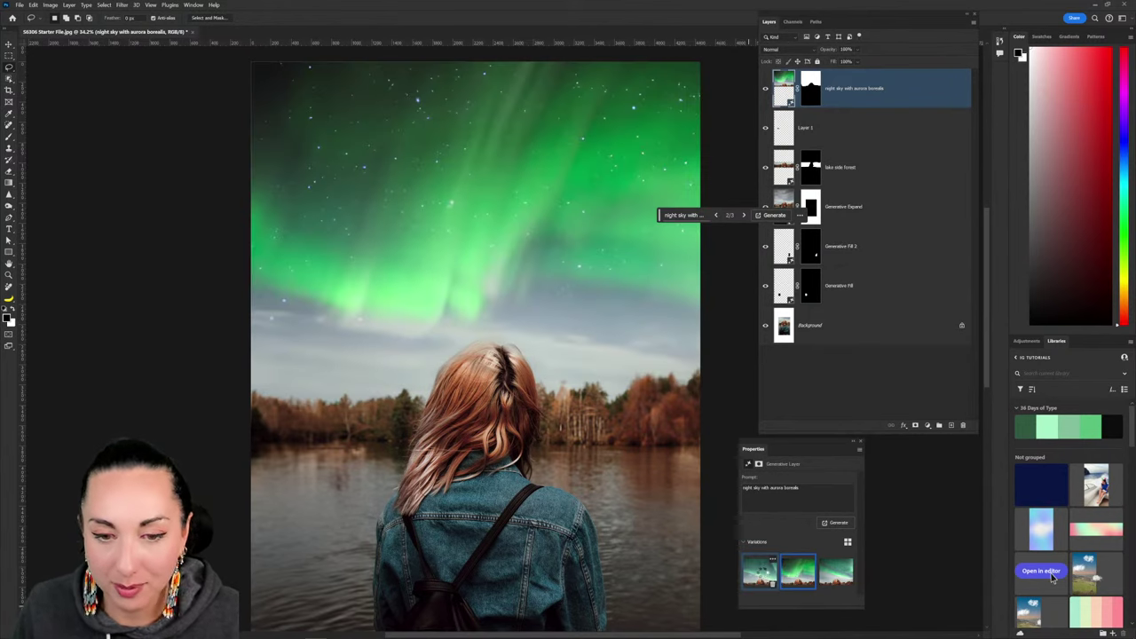
# Pick the third, softer aurora variation and select all six edit layers above Background.
pyautogui.click(835, 572)
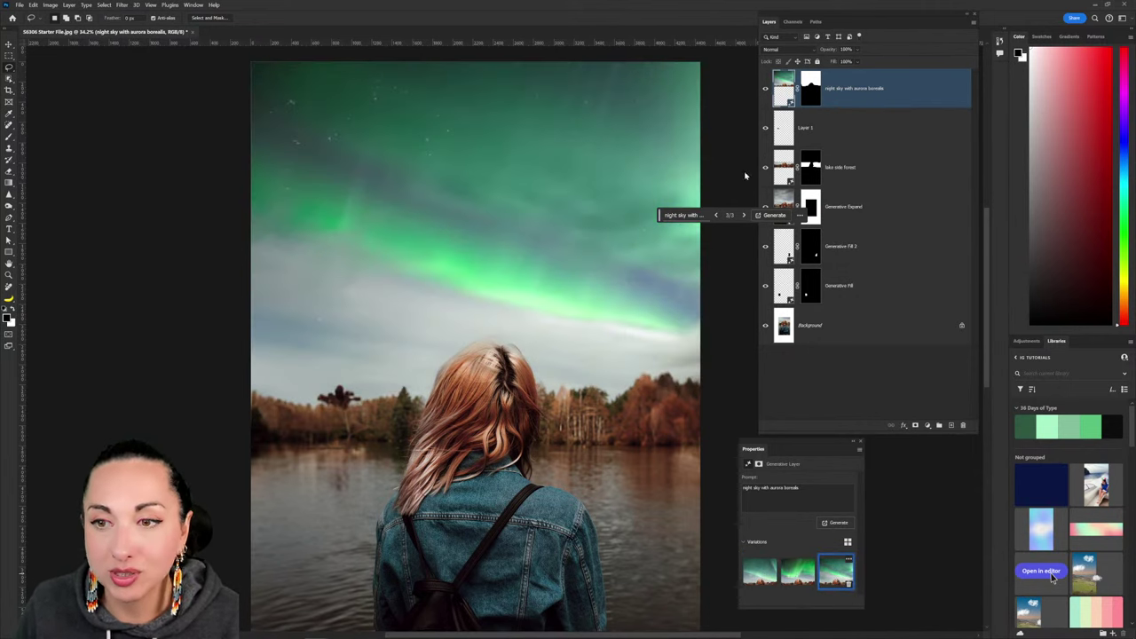
pyautogui.keyDown('shift'); pyautogui.click(885, 286); pyautogui.keyUp('shift')
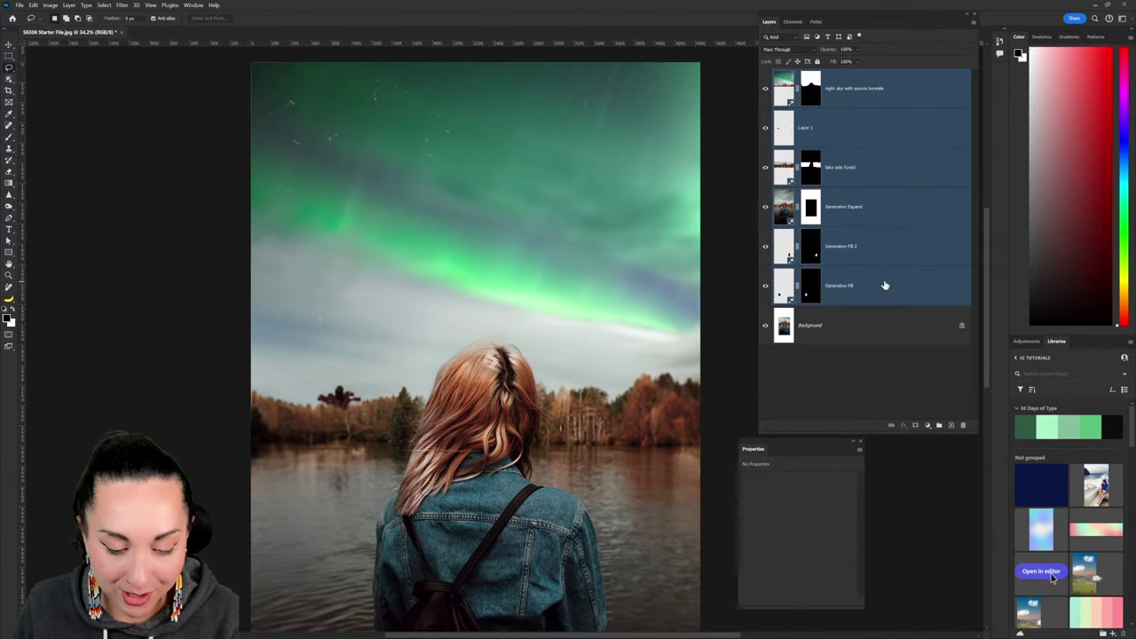
# Group the six edit layers into Group 1 and toggle it to compare with the original photo.
pyautogui.hotkey('ctrl', 'g')
pyautogui.click(765, 75)
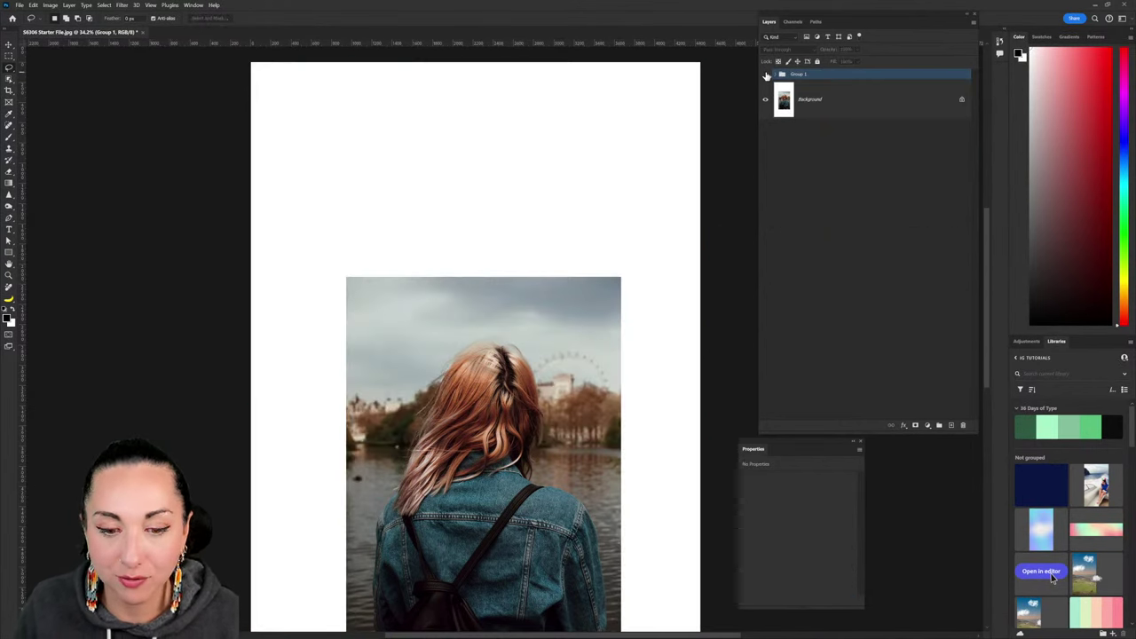
pyautogui.scroll(-2, 585, 295)
pyautogui.moveTo(601, 285); pyautogui.dragTo(593, 249)
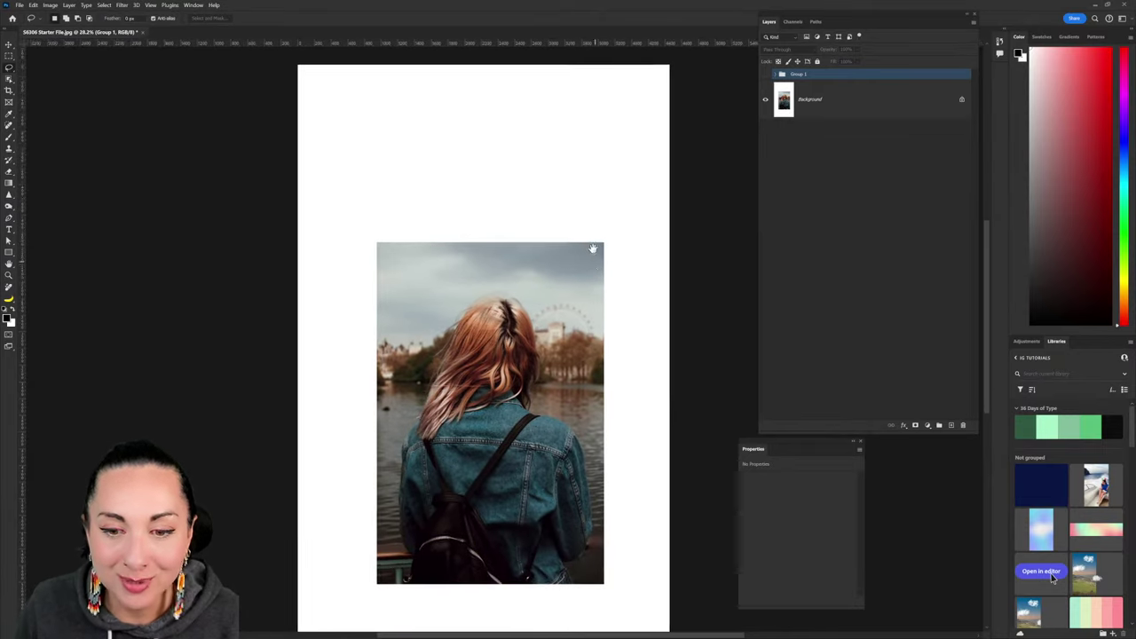
pyautogui.click(767, 75)
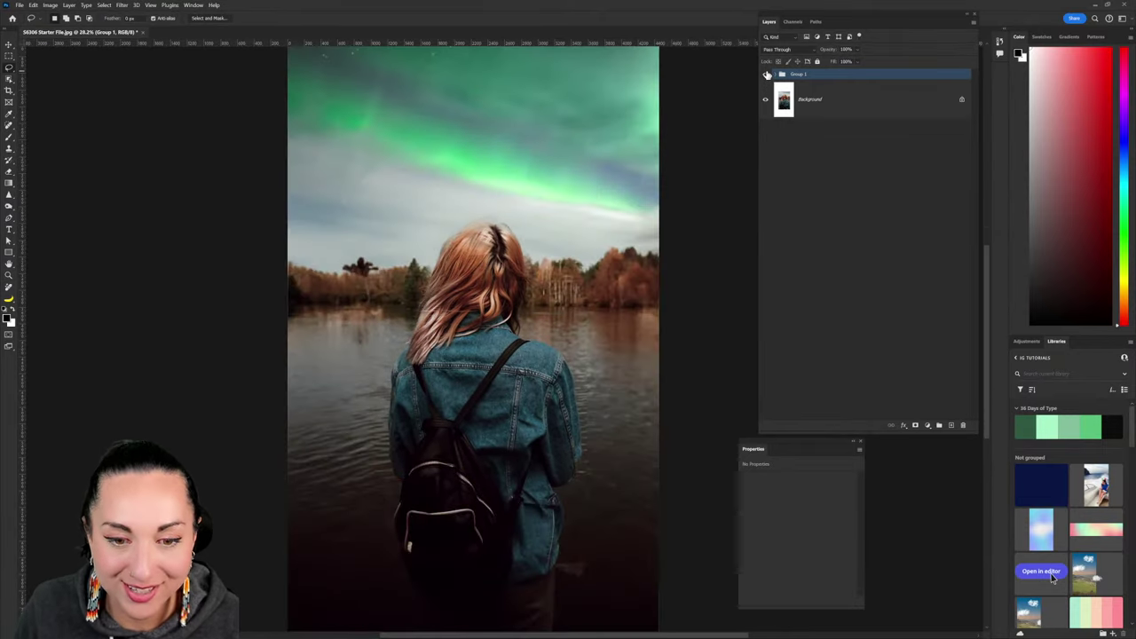
pyautogui.click(766, 75)
pyautogui.click(767, 75)
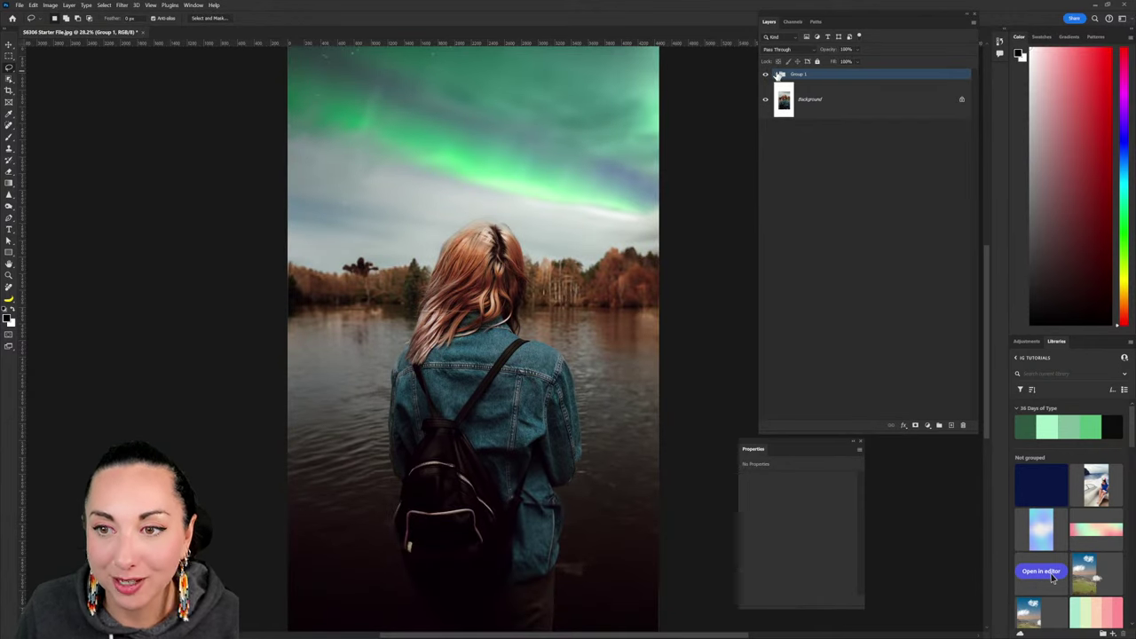
# Switch the aurora layer inside Group 1 back to its middle variation, 2 of 3.
pyautogui.click(772, 74)
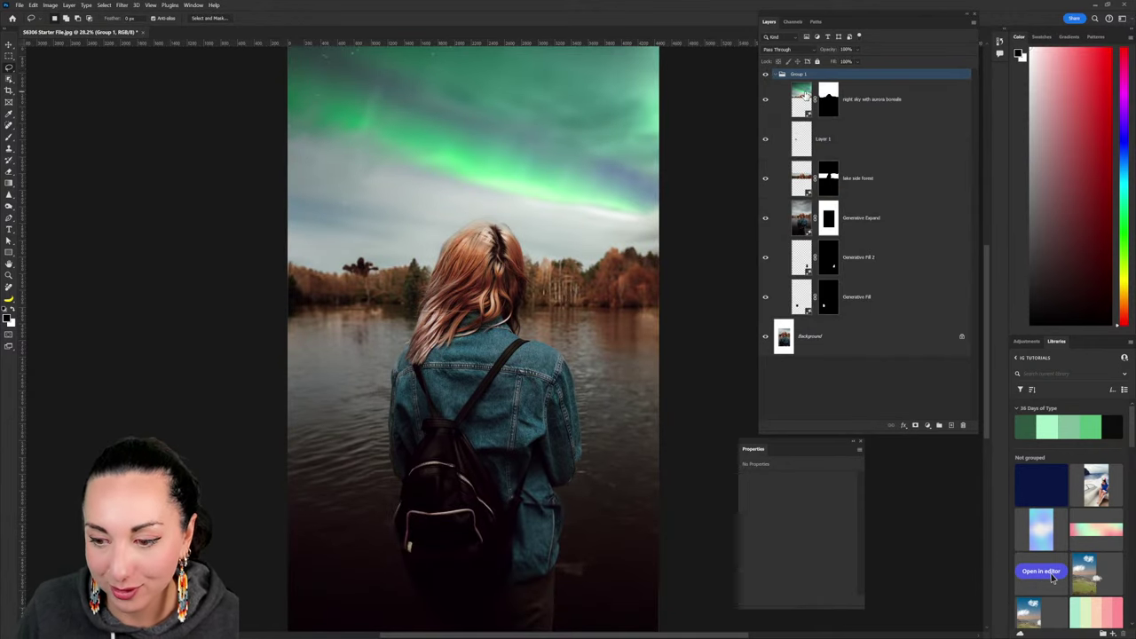
pyautogui.click(804, 93)
pyautogui.click(797, 572)
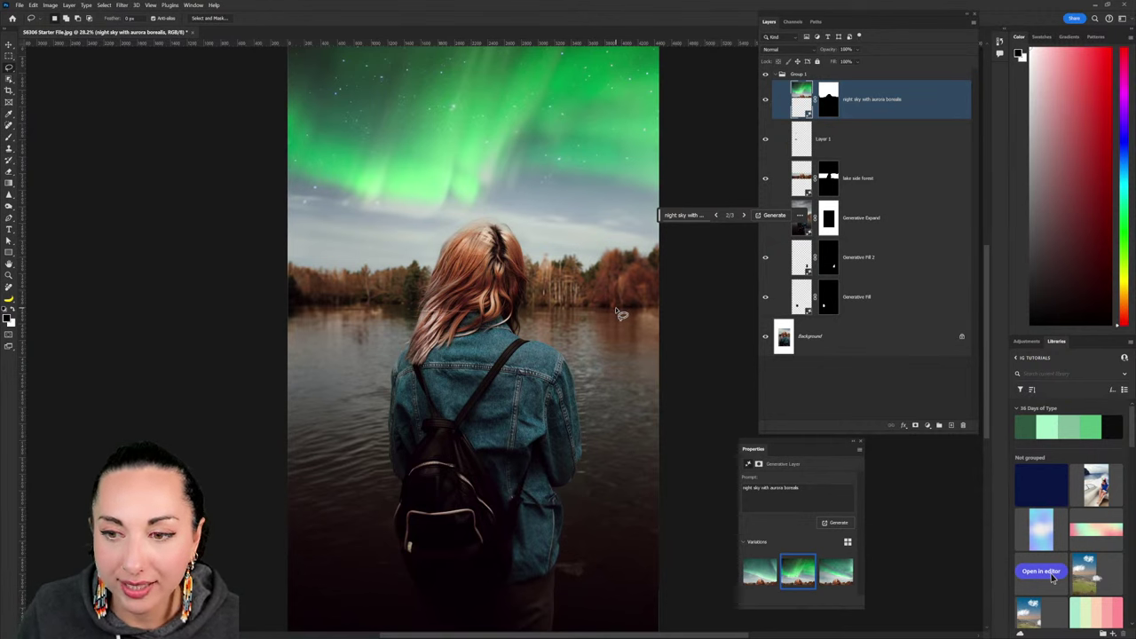
# Lasso a patch of far shoreline and generate fill from the prompt 'wodden cottage'.
pyautogui.moveTo(614, 308)
pyautogui.mouseDown()
pyautogui.moveTo(551, 299)
pyautogui.moveTo(553, 288)
pyautogui.moveTo(601, 276)
pyautogui.moveTo(610, 318)
pyautogui.mouseUp()
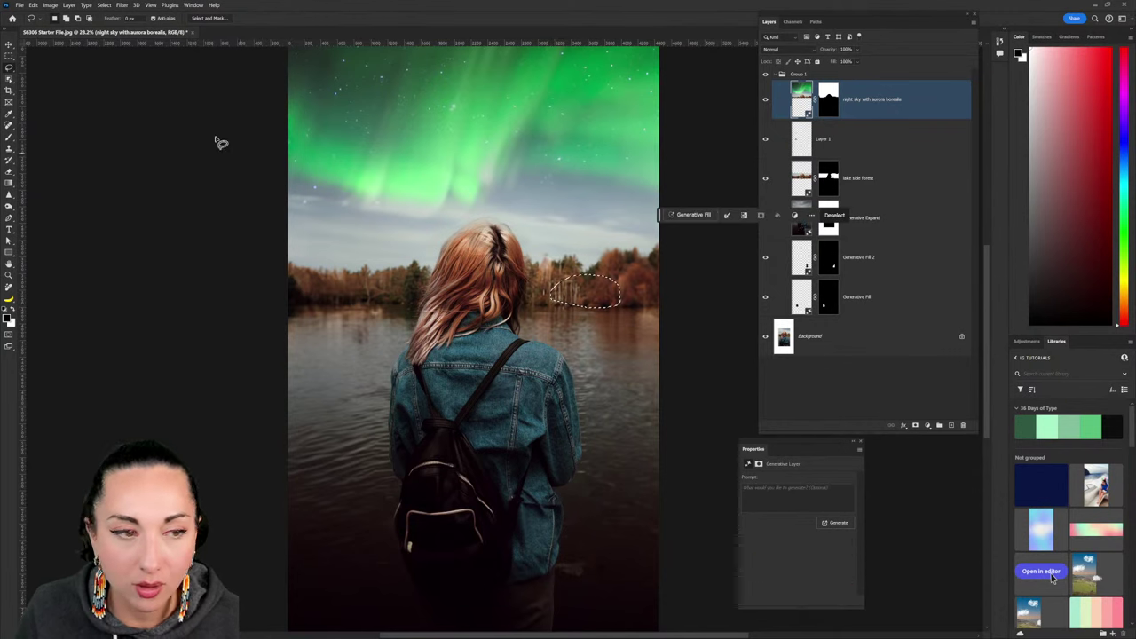
pyautogui.click(699, 216)
pyautogui.write('wooden')
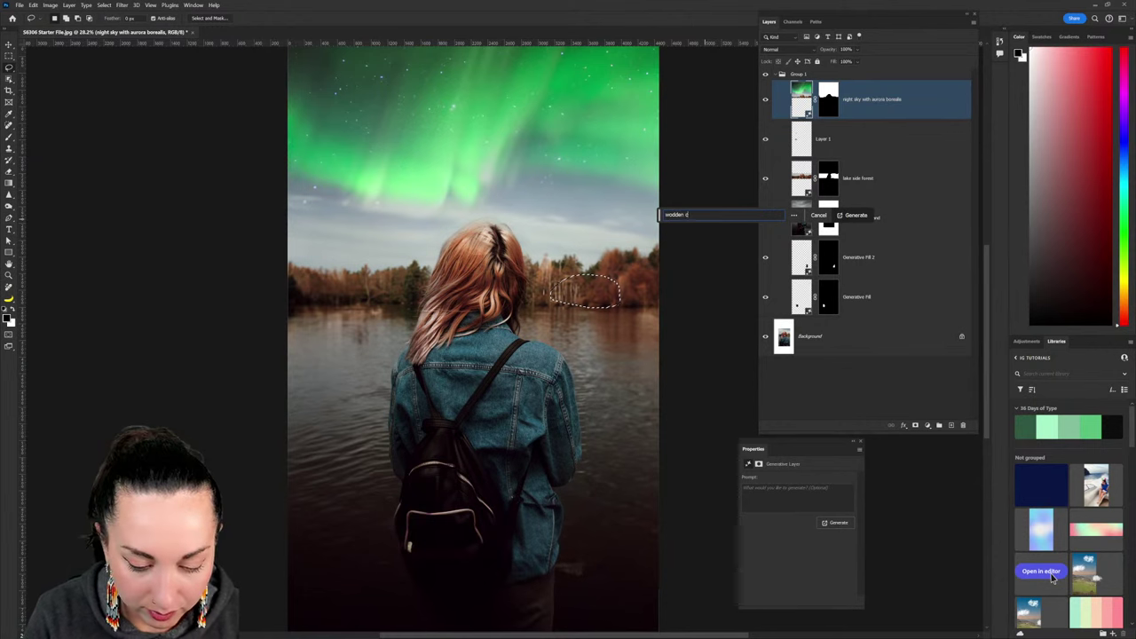
pyautogui.write('cottage')
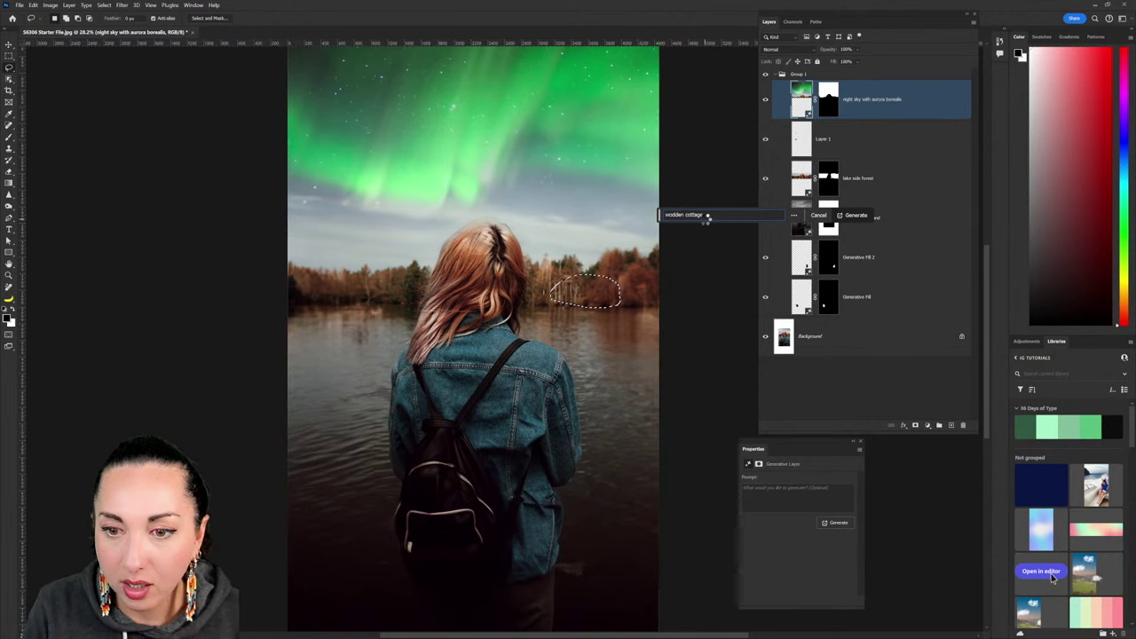
pyautogui.press('Return')
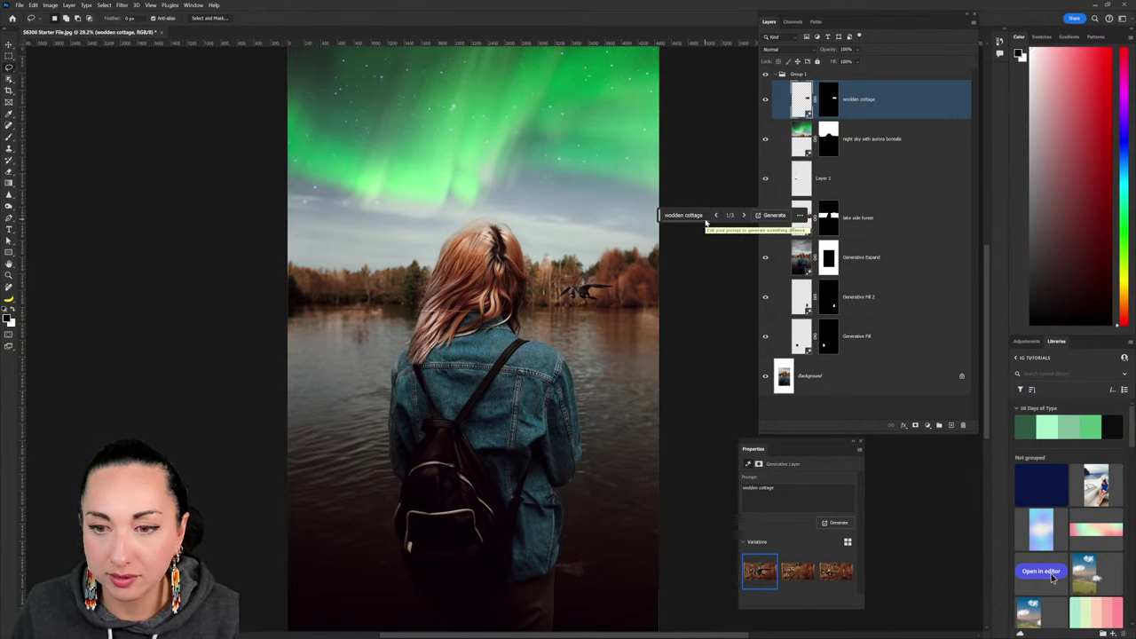
# Regenerate the cottage patch with the corrected prompt 'wooden cottage'.
pyautogui.click(743, 214)
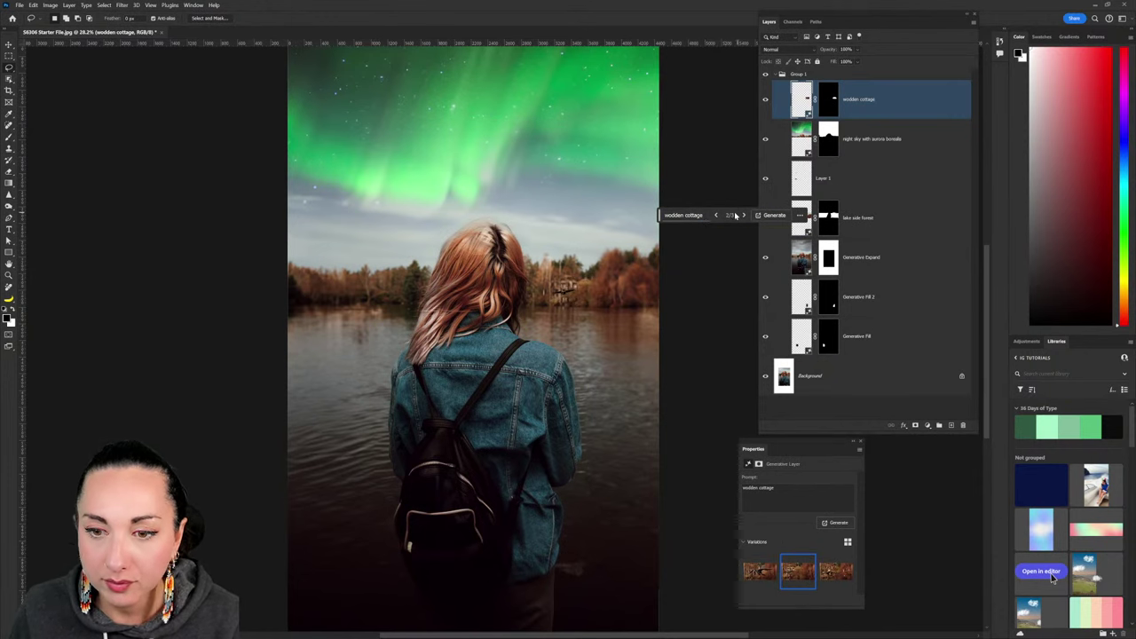
pyautogui.click(674, 215)
pyautogui.hotkey('ctrl', 'a')
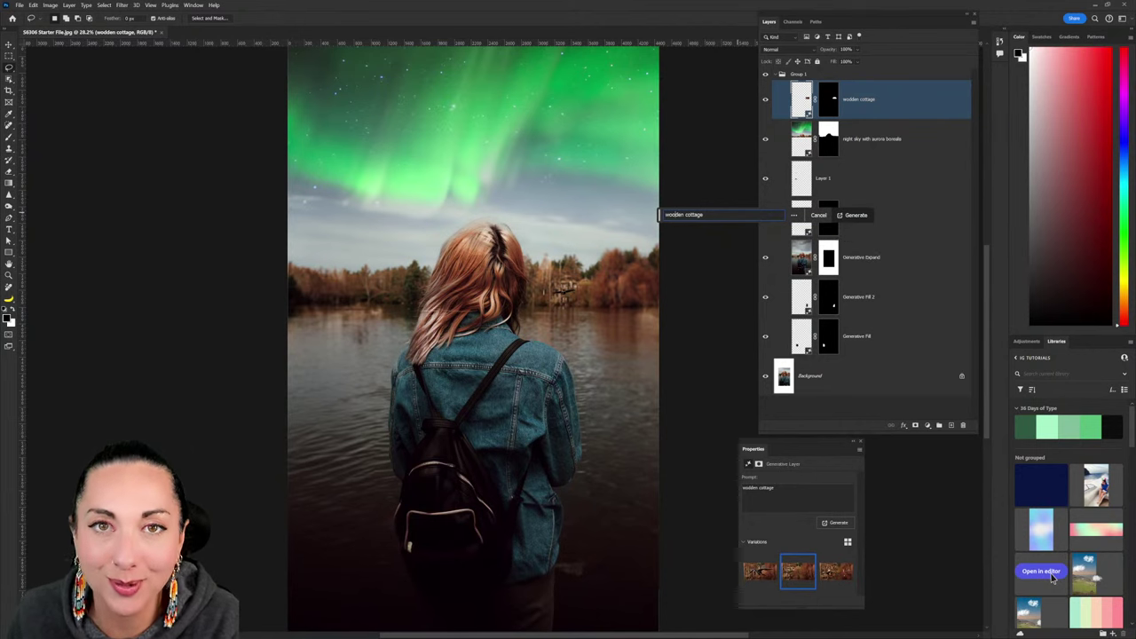
pyautogui.click(855, 215)
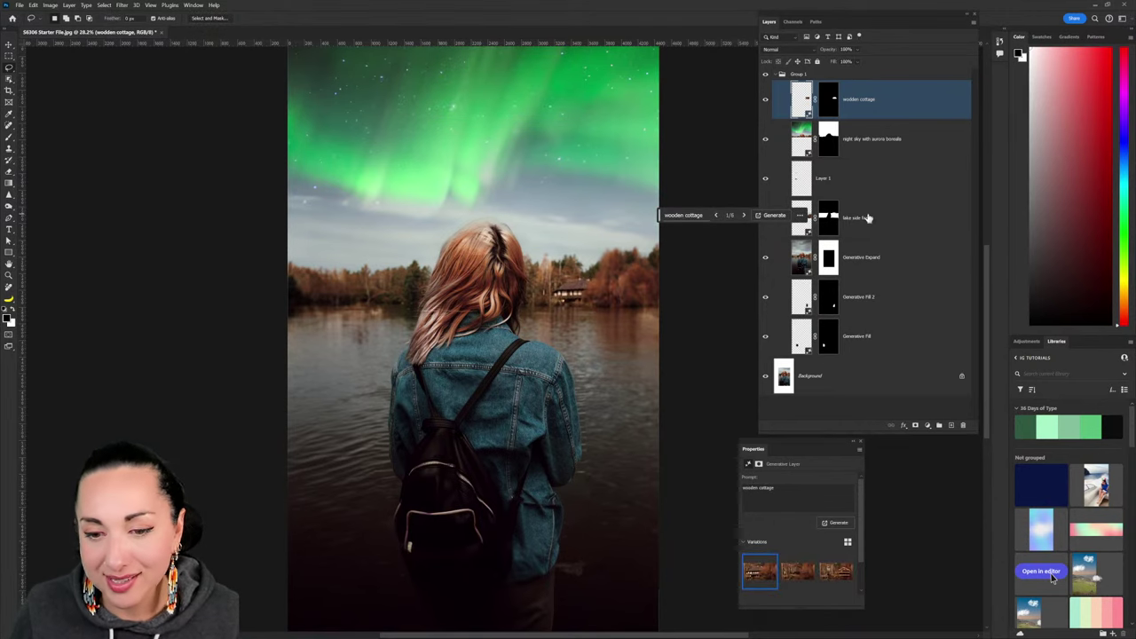
pyautogui.scroll(5, 577, 309)
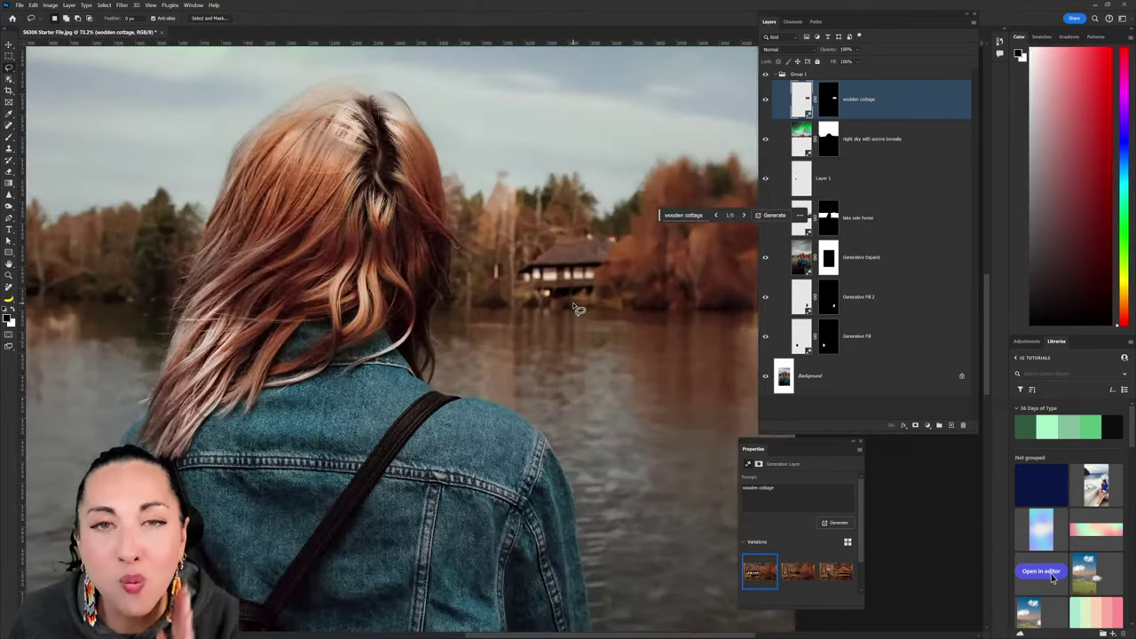
pyautogui.scroll(2, 577, 307)
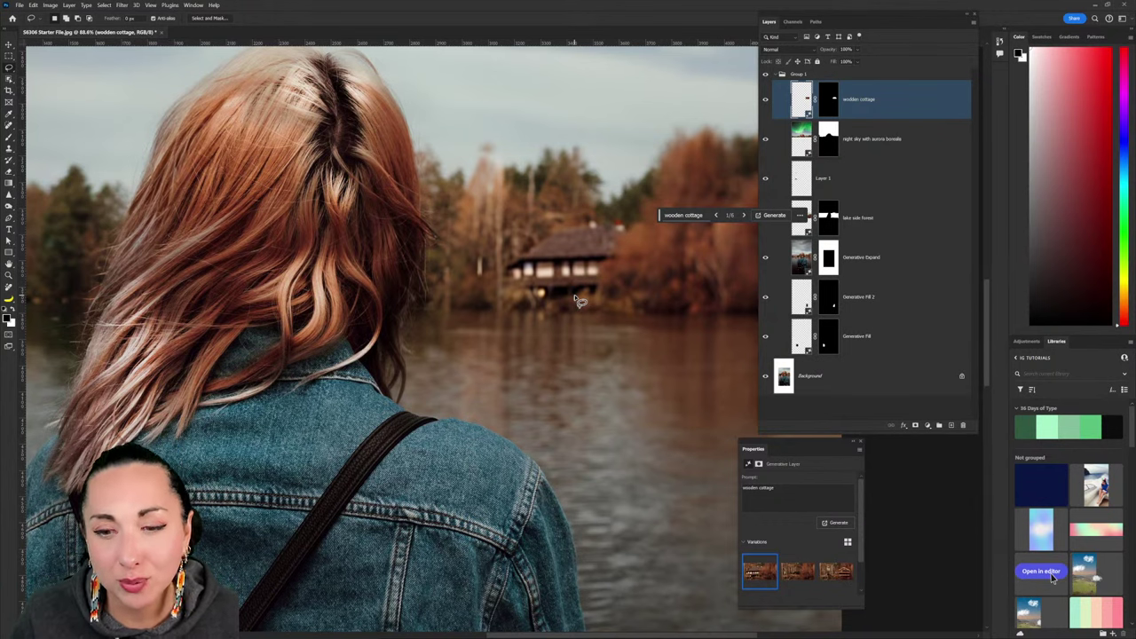
pyautogui.click(765, 99)
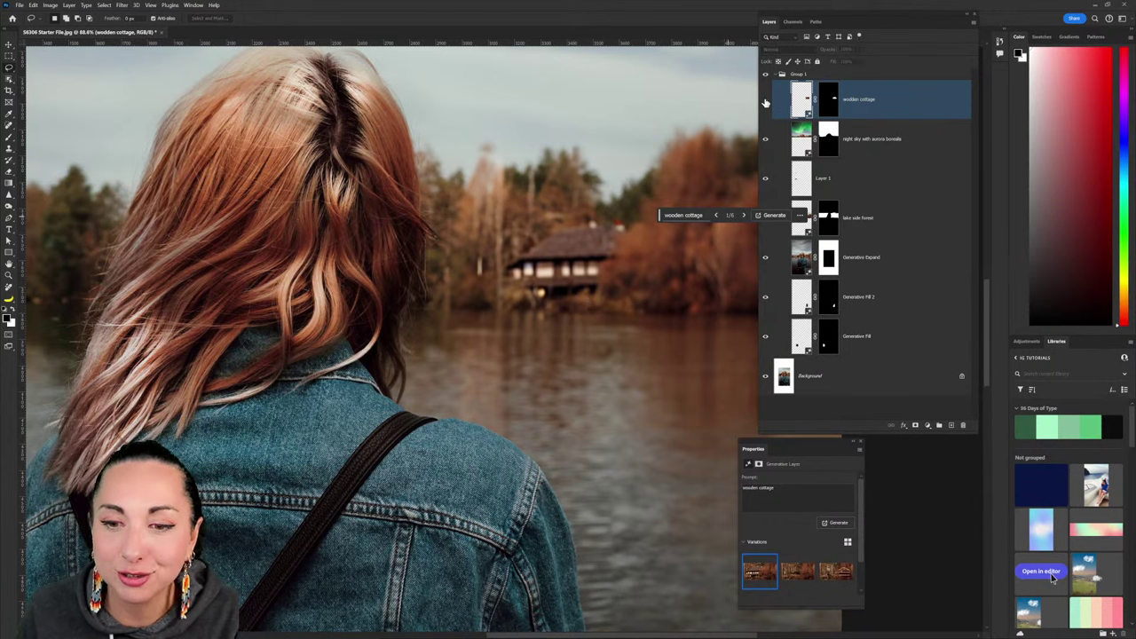
pyautogui.click(765, 100)
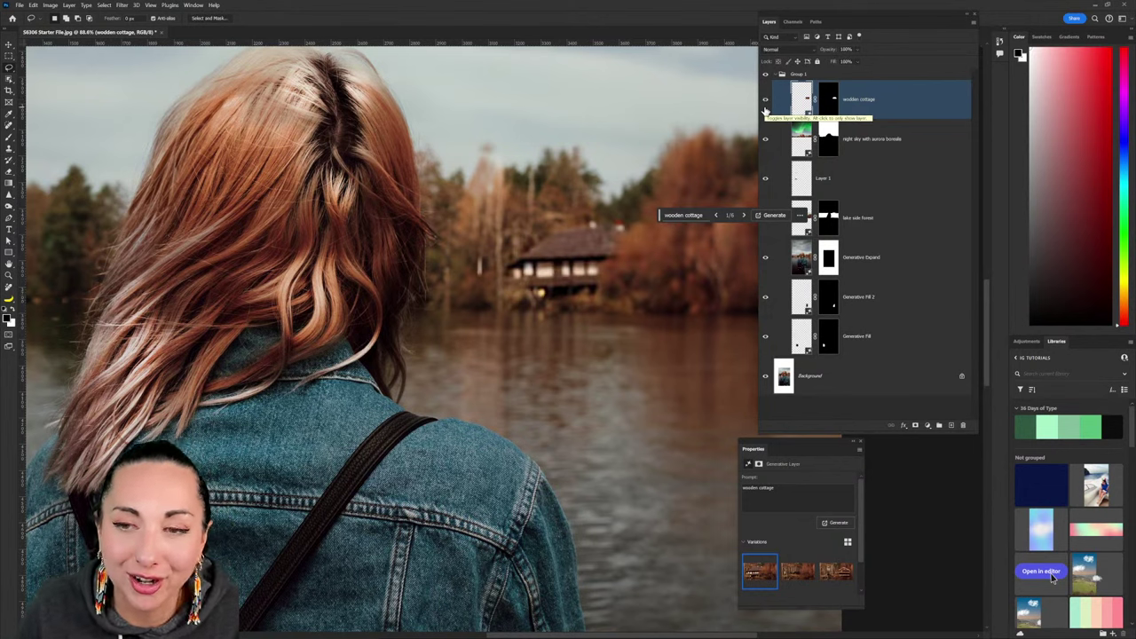
pyautogui.click(745, 216)
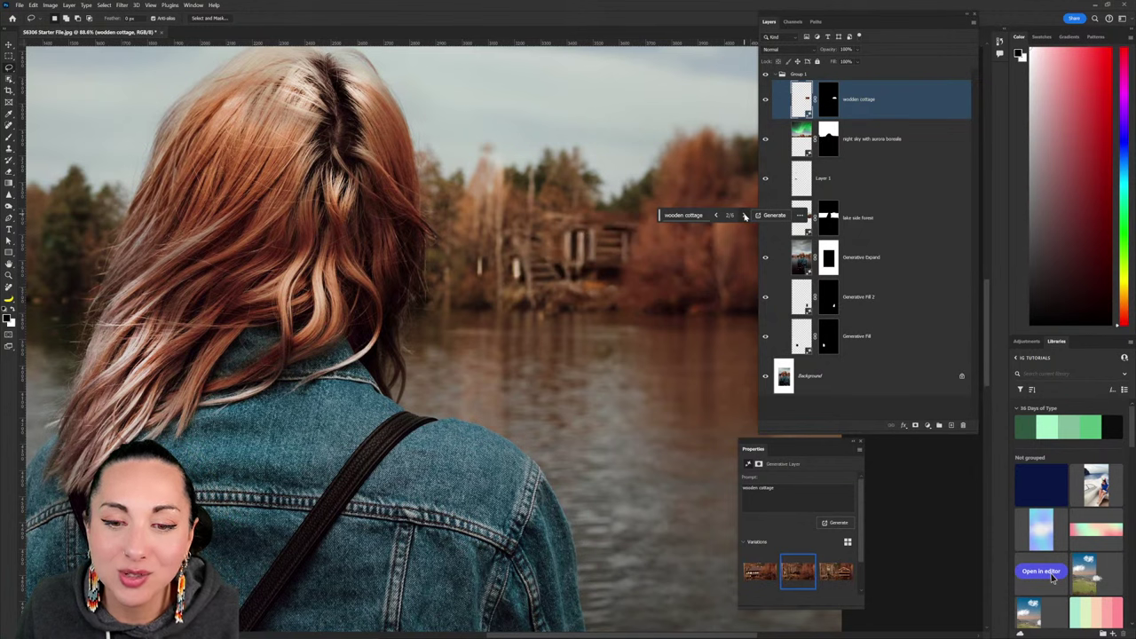
pyautogui.click(746, 215)
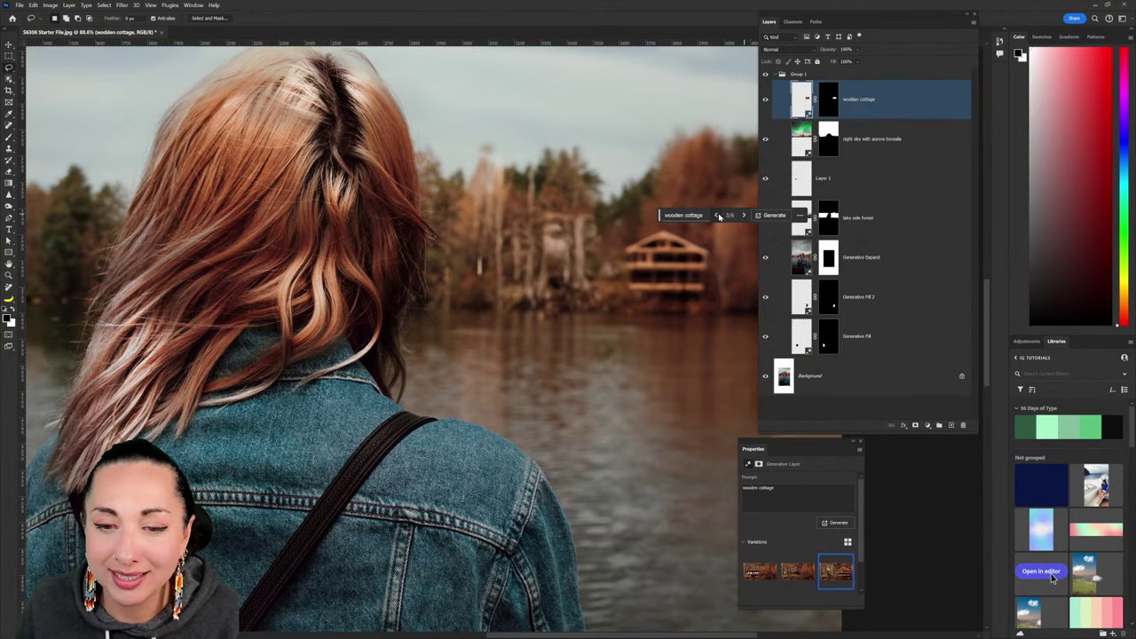
pyautogui.click(719, 216)
pyautogui.click(718, 216)
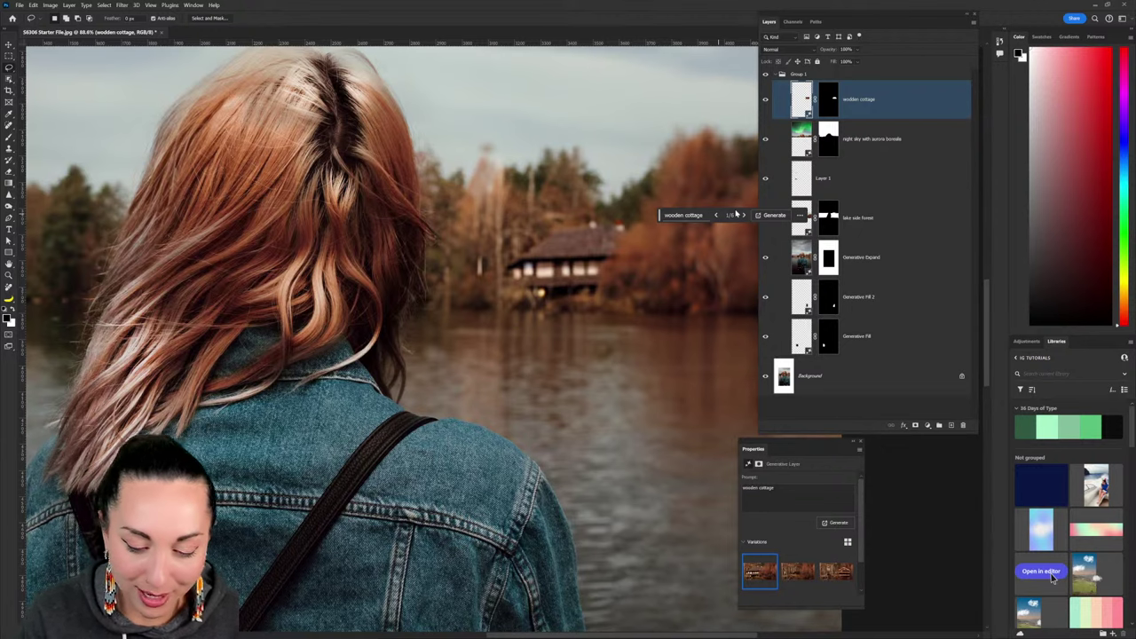
pyautogui.hotkey('ctrl', '0')
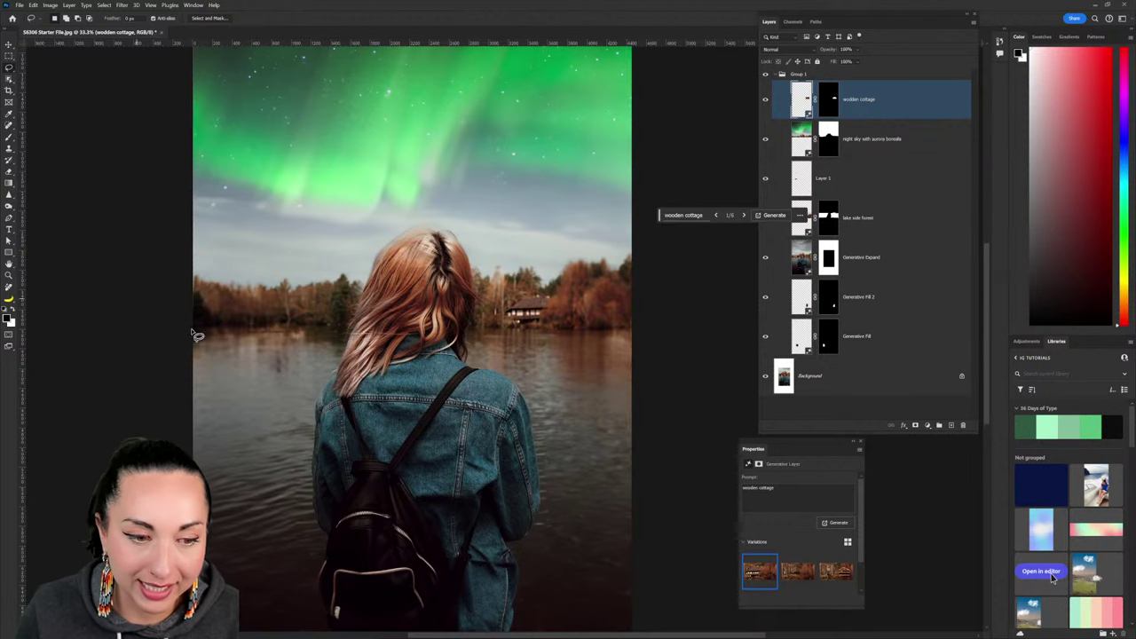
# Lasso-select the lake water around the woman, adding the right and lower-left areas.
pyautogui.moveTo(192, 327)
pyautogui.mouseDown()
pyautogui.moveTo(341, 322)
pyautogui.moveTo(357, 334)
pyautogui.moveTo(345, 354)
pyautogui.moveTo(355, 324)
pyautogui.moveTo(313, 419)
pyautogui.moveTo(325, 547)
pyautogui.moveTo(316, 622)
pyautogui.moveTo(240, 626)
pyautogui.moveTo(174, 405)
pyautogui.moveTo(185, 328)
pyautogui.mouseUp()
pyautogui.hotkey('ctrl', '-')
pyautogui.scroll(1, 557, 382)
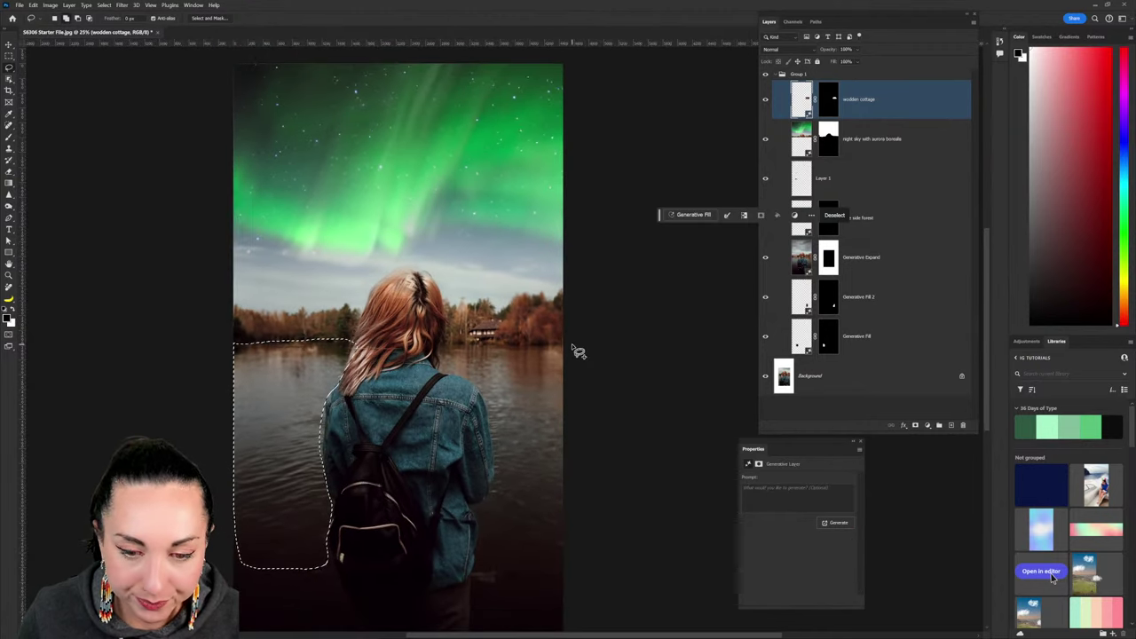
pyautogui.moveTo(573, 349)
pyautogui.mouseDown()
pyautogui.moveTo(443, 341)
pyautogui.moveTo(432, 359)
pyautogui.moveTo(433, 373)
pyautogui.moveTo(488, 405)
pyautogui.moveTo(496, 486)
pyautogui.moveTo(472, 512)
pyautogui.moveTo(477, 612)
pyautogui.moveTo(516, 628)
pyautogui.moveTo(555, 625)
pyautogui.moveTo(593, 479)
pyautogui.mouseUp()
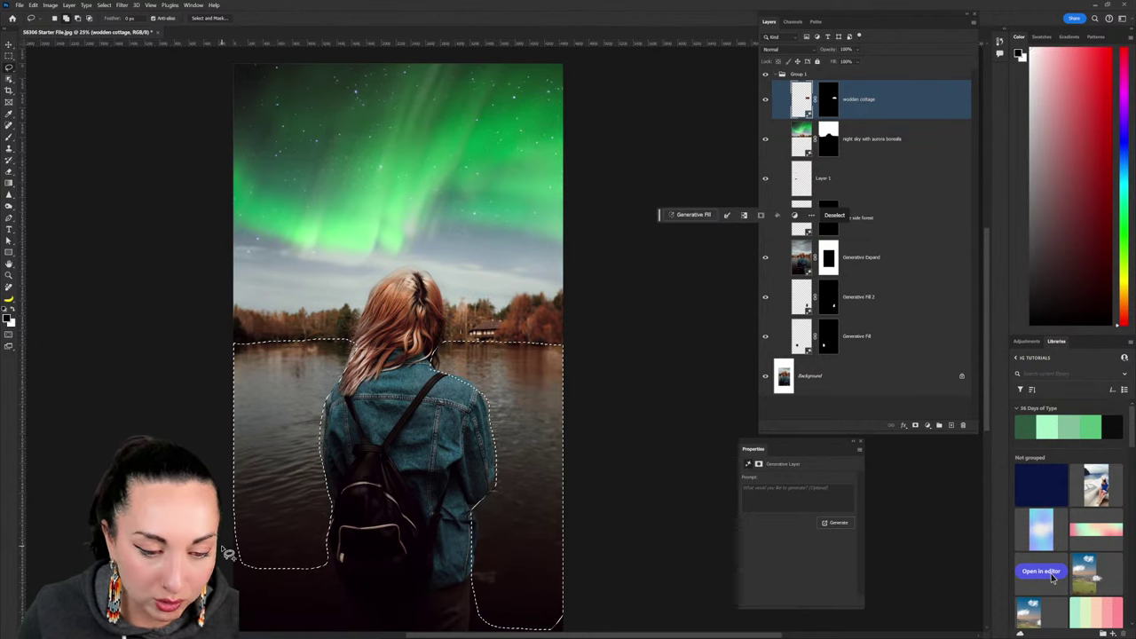
pyautogui.moveTo(231, 543)
pyautogui.mouseDown()
pyautogui.moveTo(315, 566)
pyautogui.moveTo(333, 581)
pyautogui.moveTo(342, 630)
pyautogui.mouseUp()
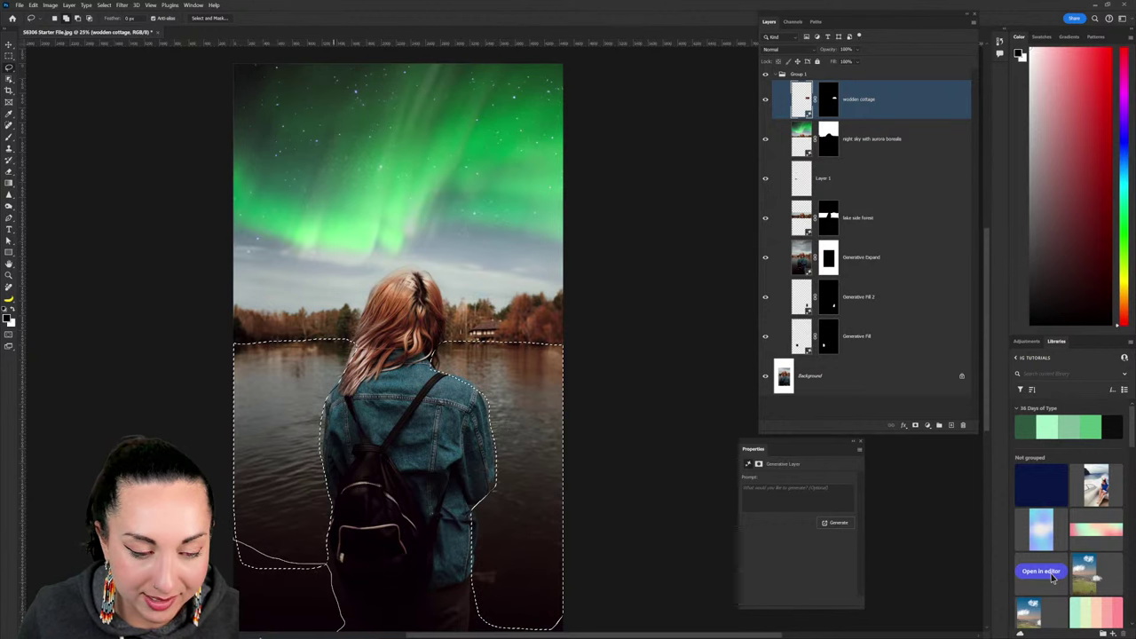
pyautogui.moveTo(235, 512); pyautogui.dragTo(237, 484)
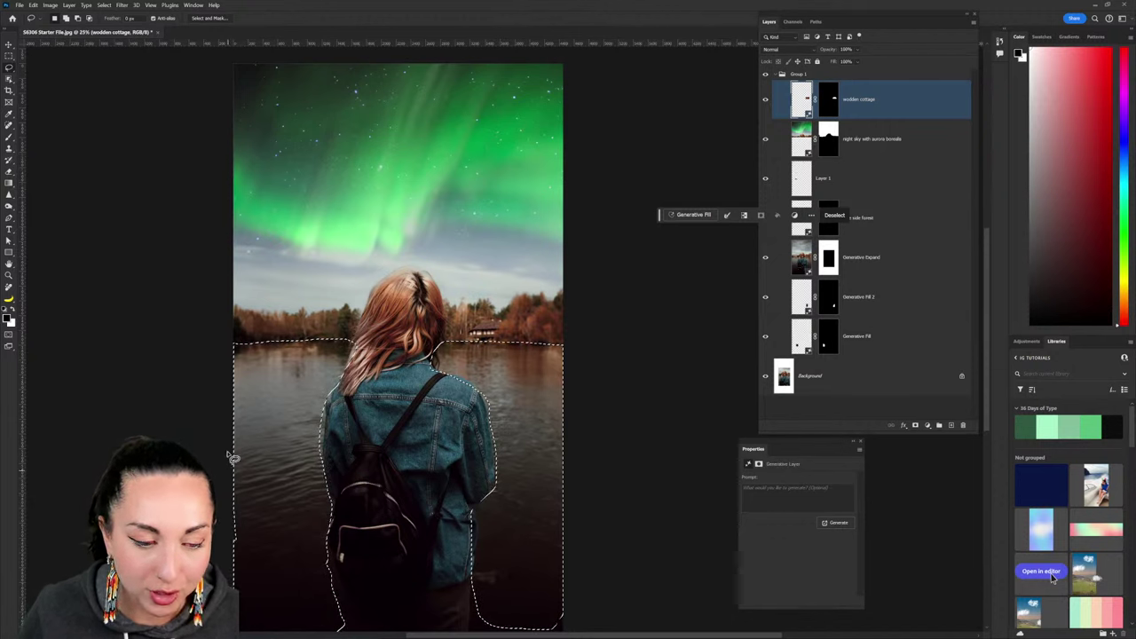
# Generate fill over the selection with the prompt 'lake surface with reflection'.
pyautogui.click(675, 214)
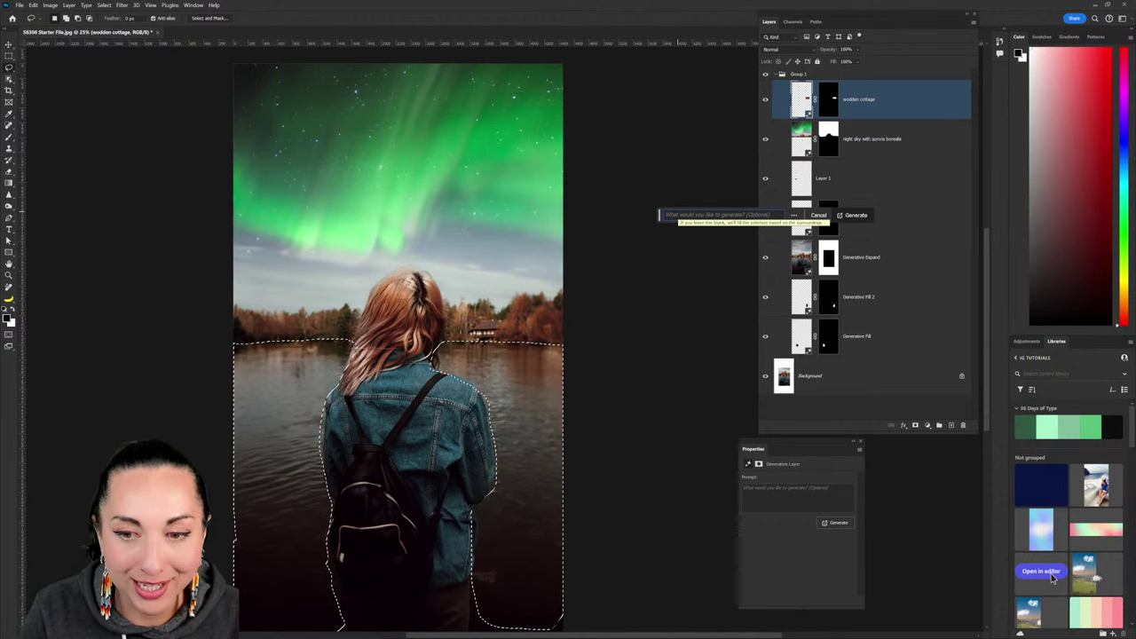
pyautogui.write('lake surface')
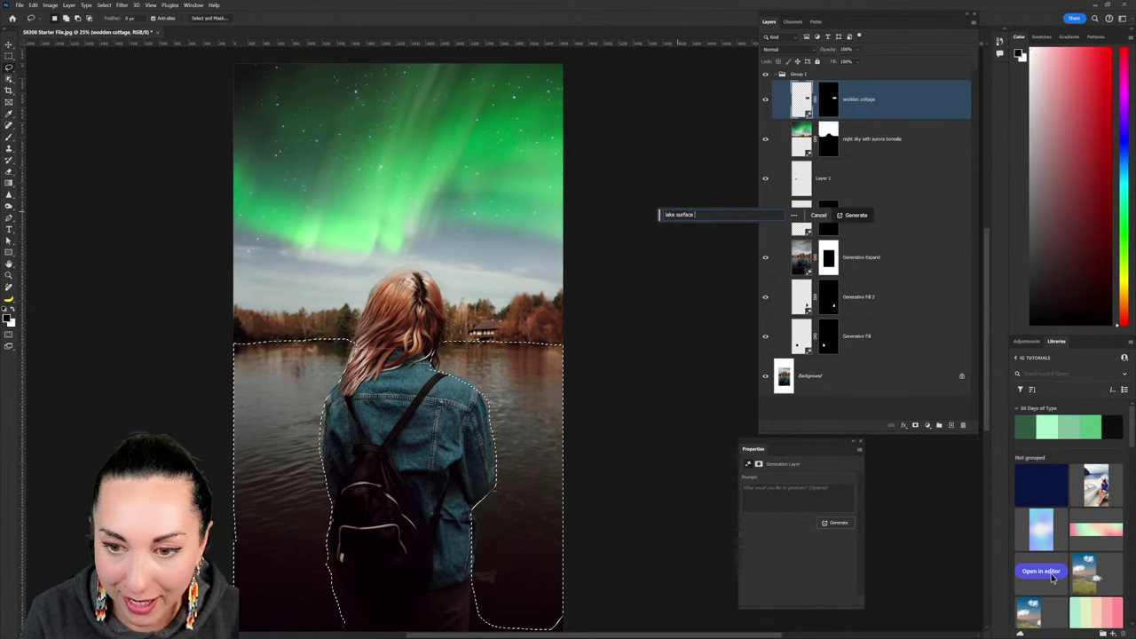
pyautogui.write(' with reflection')
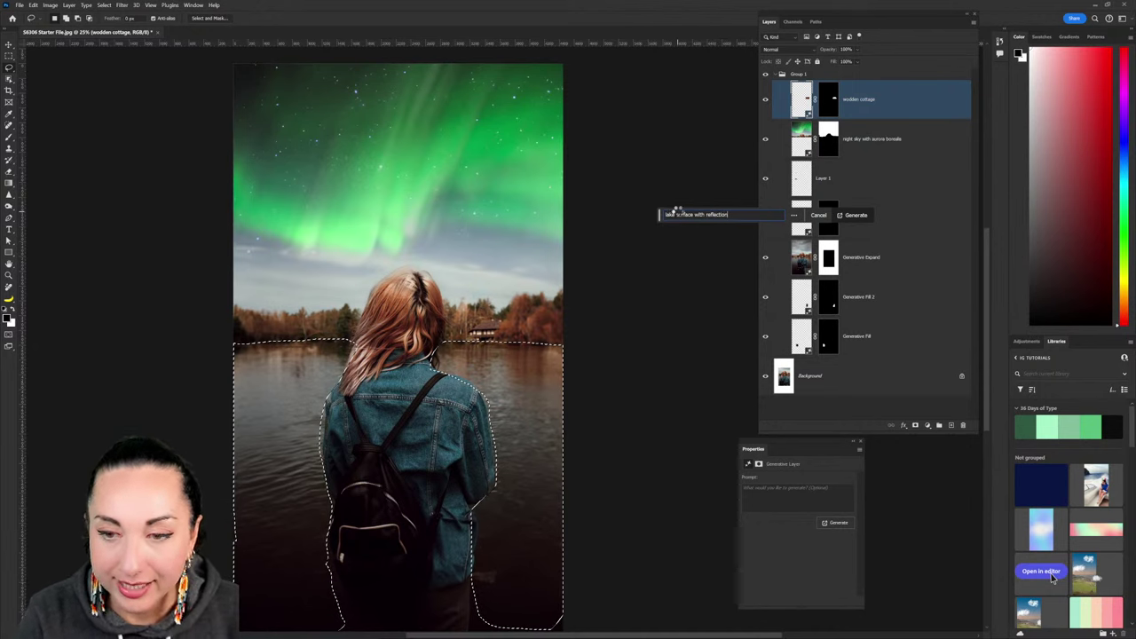
pyautogui.press('Return')
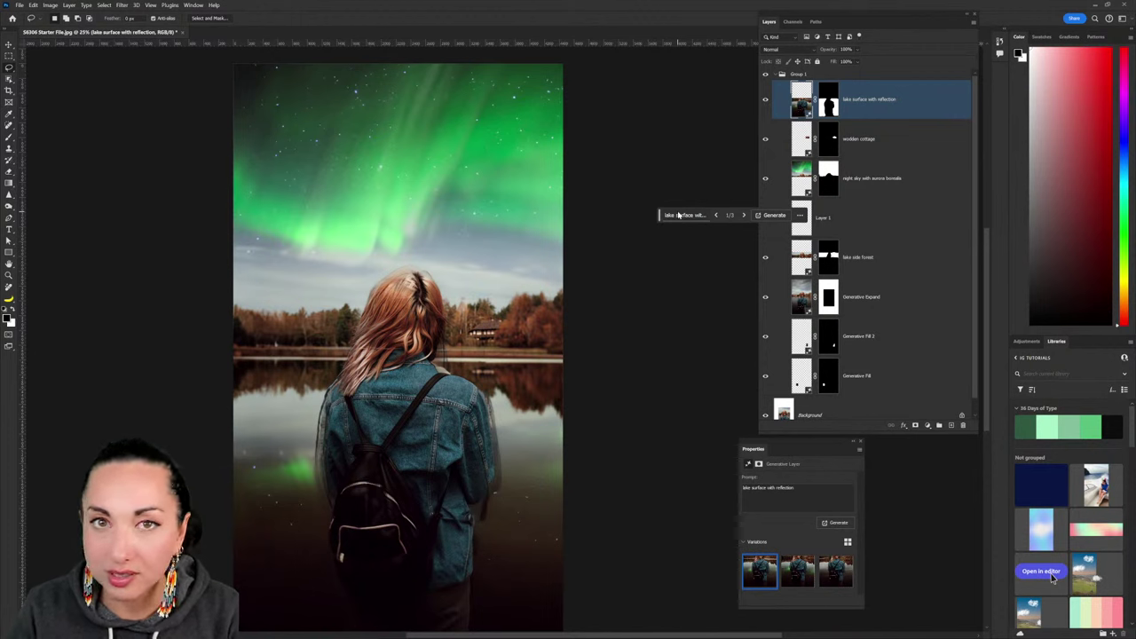
# Cycle through the three lake-reflection results and settle on variation 2 of 3.
pyautogui.click(743, 216)
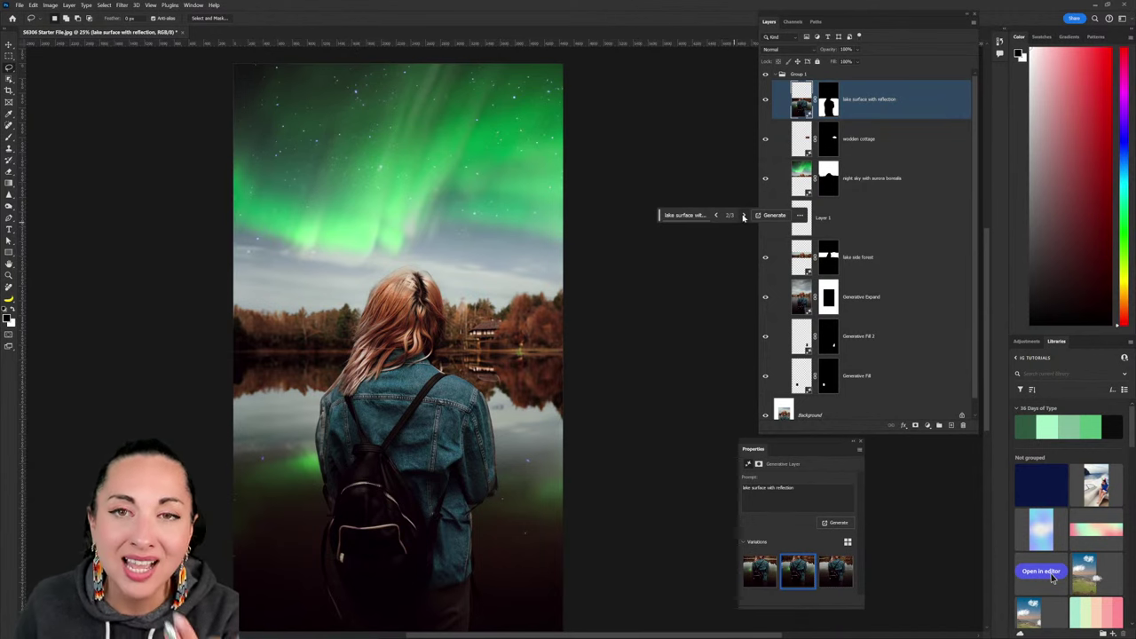
pyautogui.click(744, 215)
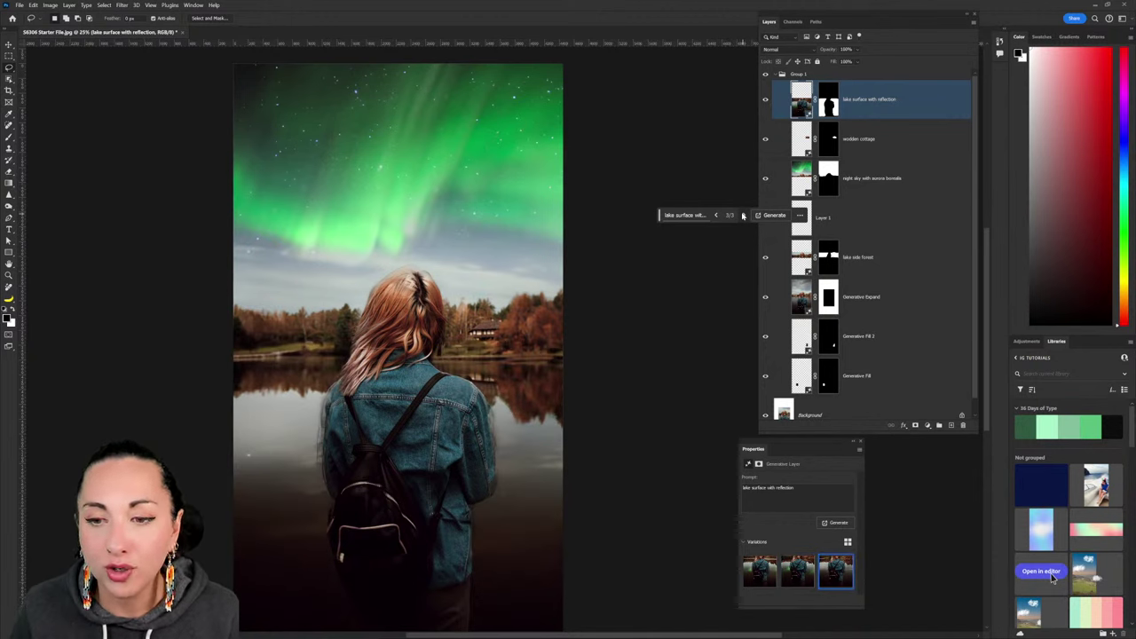
pyautogui.click(744, 216)
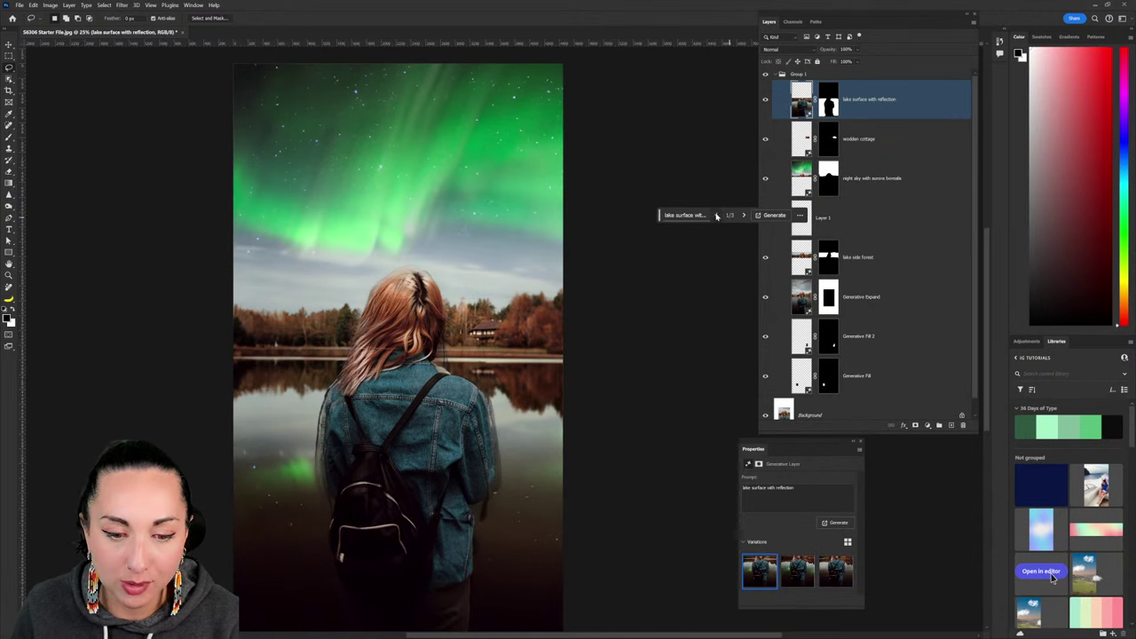
pyautogui.click(716, 216)
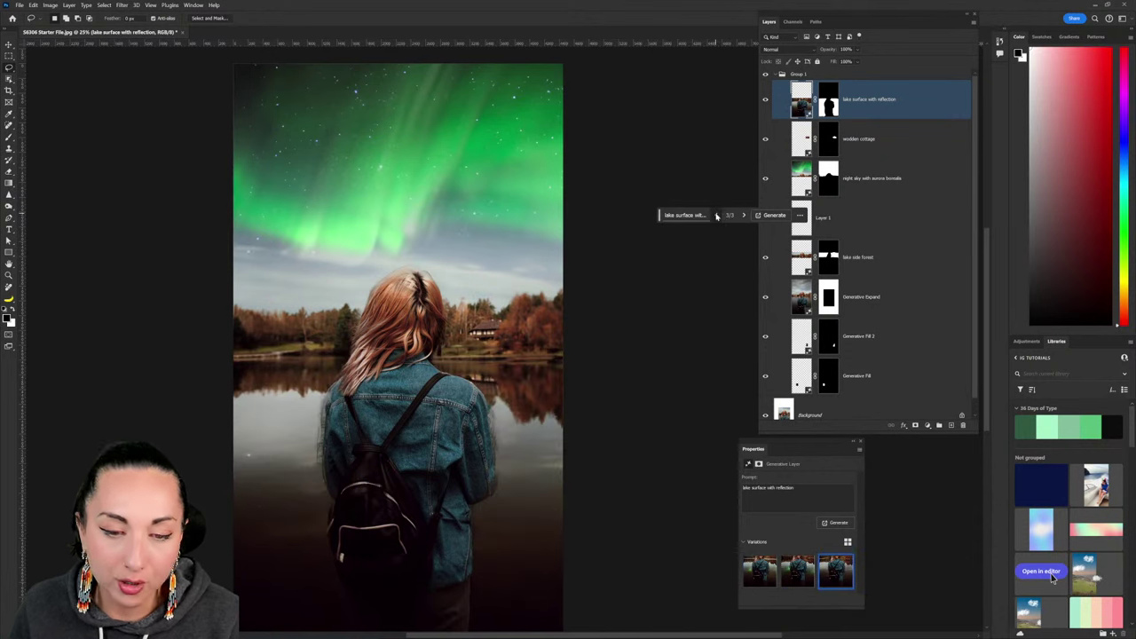
pyautogui.click(716, 216)
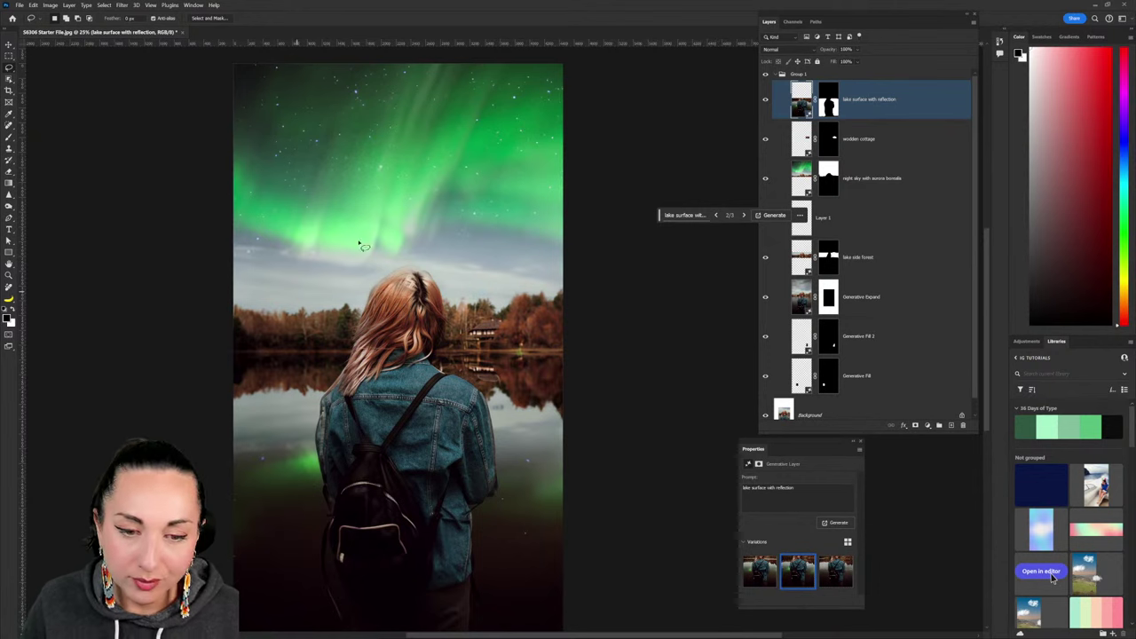
# Compare the lake reflection layer on and off, then collapse Group 1.
pyautogui.click(765, 101)
pyautogui.click(765, 101)
pyautogui.click(765, 101)
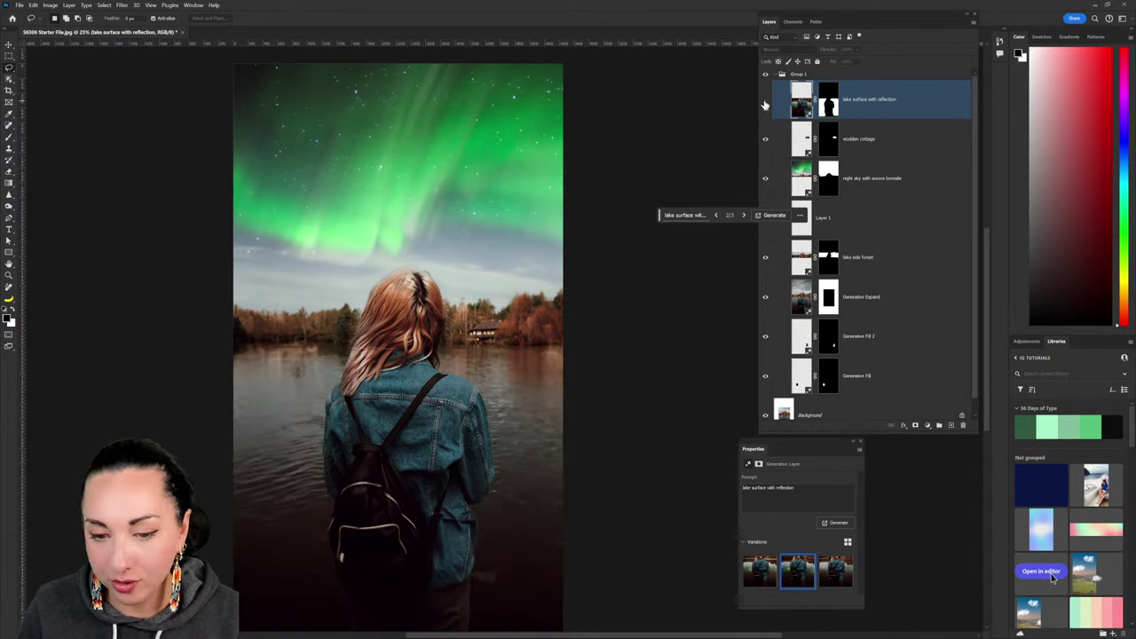
pyautogui.click(764, 101)
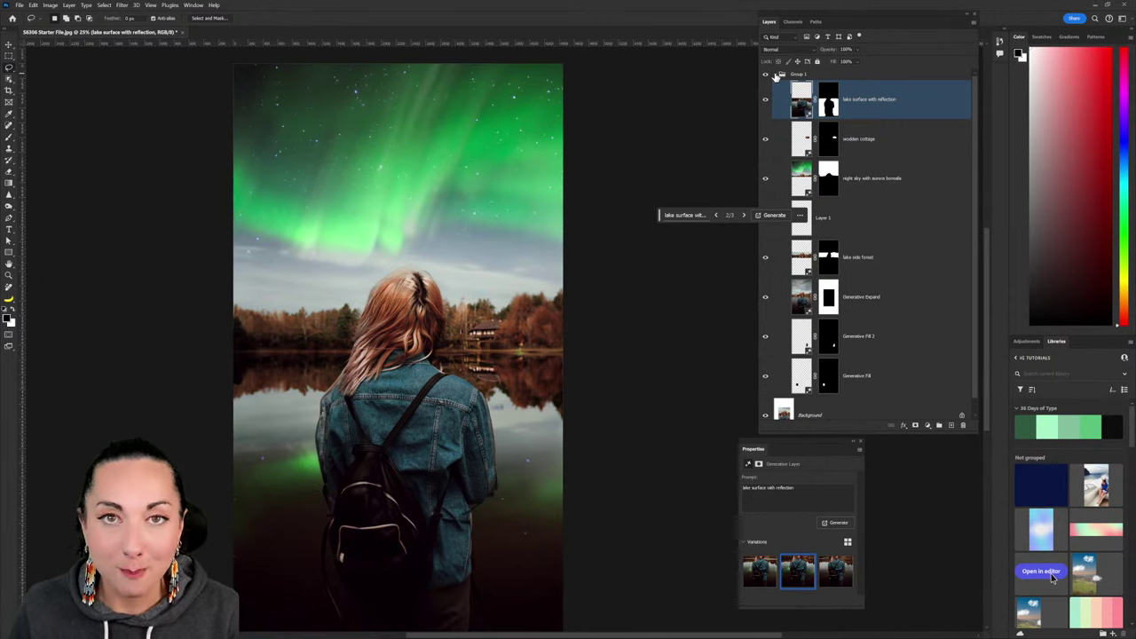
pyautogui.click(778, 76)
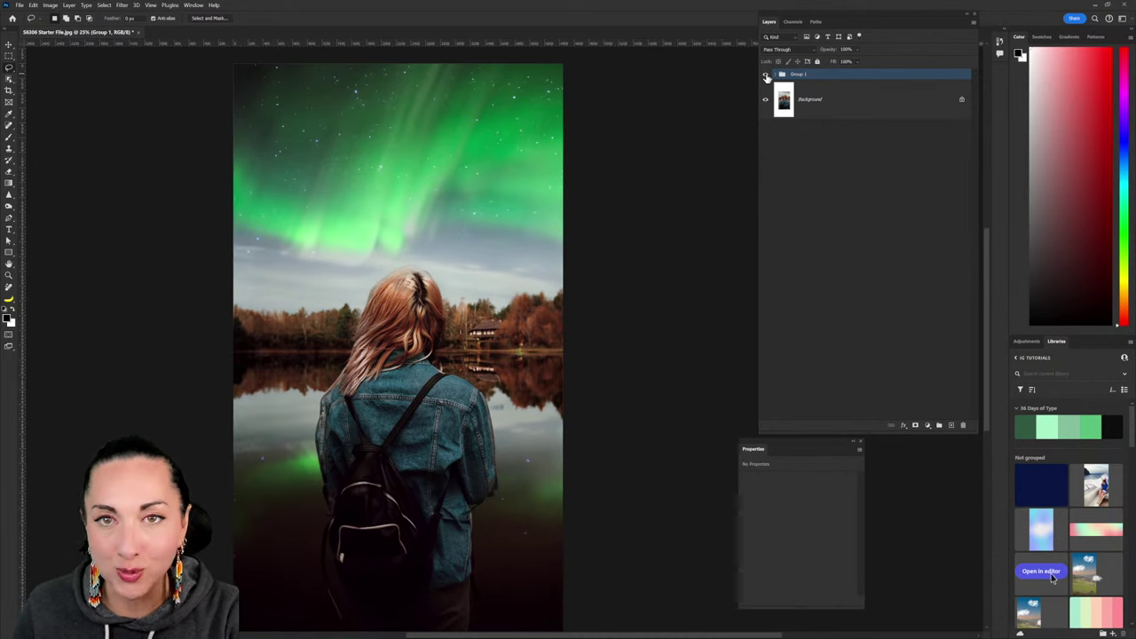
# Toggle Group 1 repeatedly to compare the aurora composite against the original photo.
pyautogui.click(766, 77)
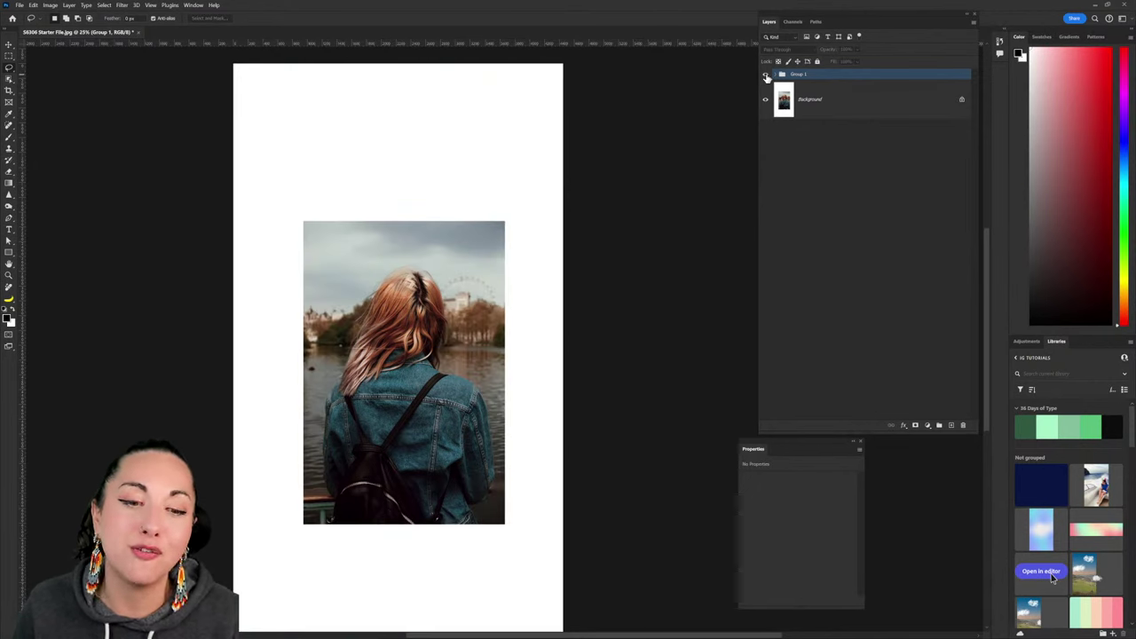
pyautogui.click(767, 77)
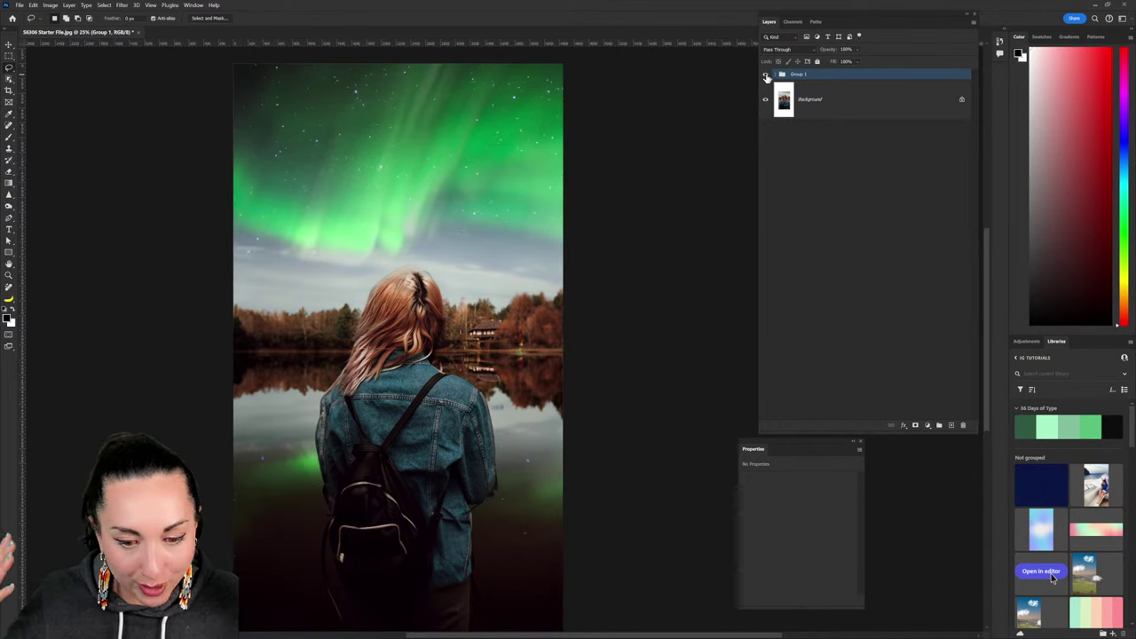
pyautogui.click(767, 75)
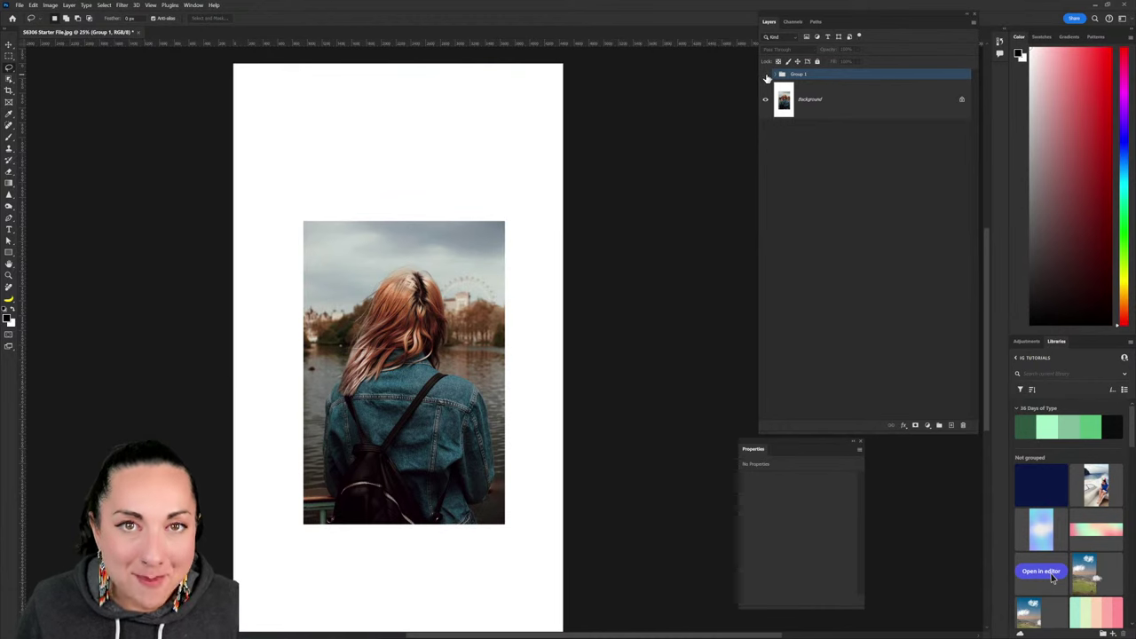
pyautogui.click(767, 75)
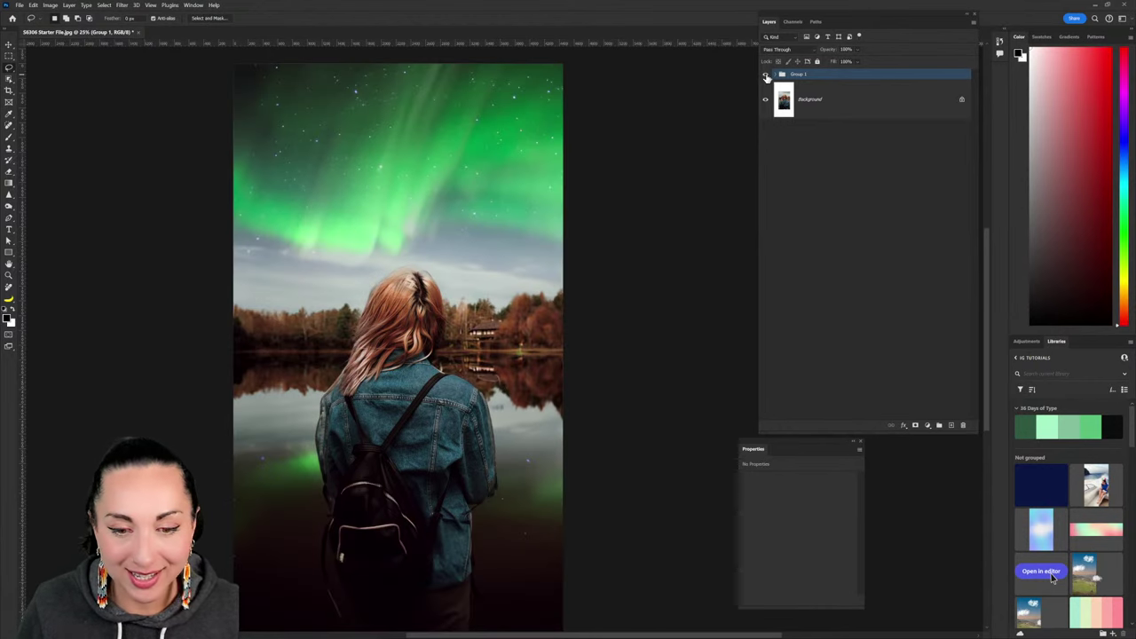
pyautogui.click(767, 76)
pyautogui.click(775, 75)
pyautogui.click(766, 77)
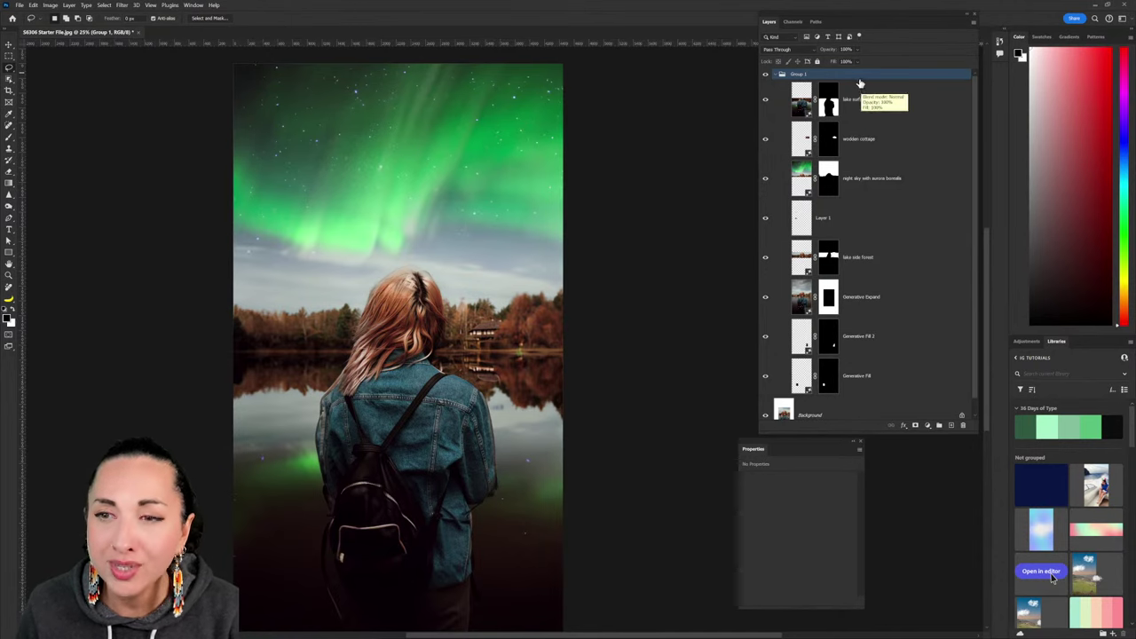
# Unlock the Background photo and rename Group 1 to 'editing'.
pyautogui.click(777, 75)
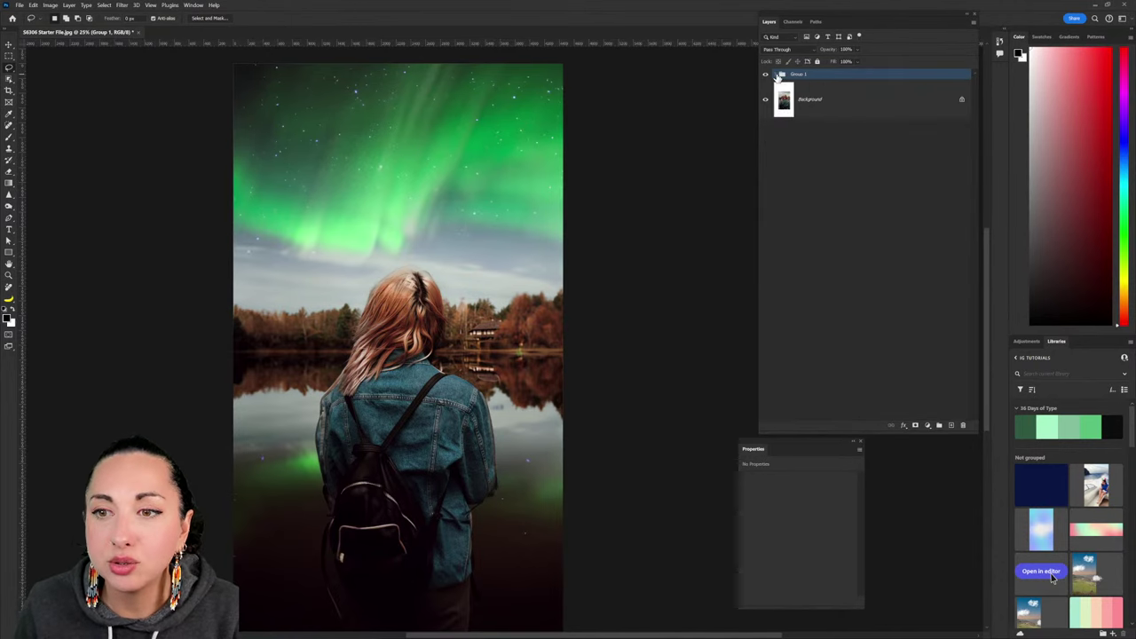
pyautogui.click(960, 100)
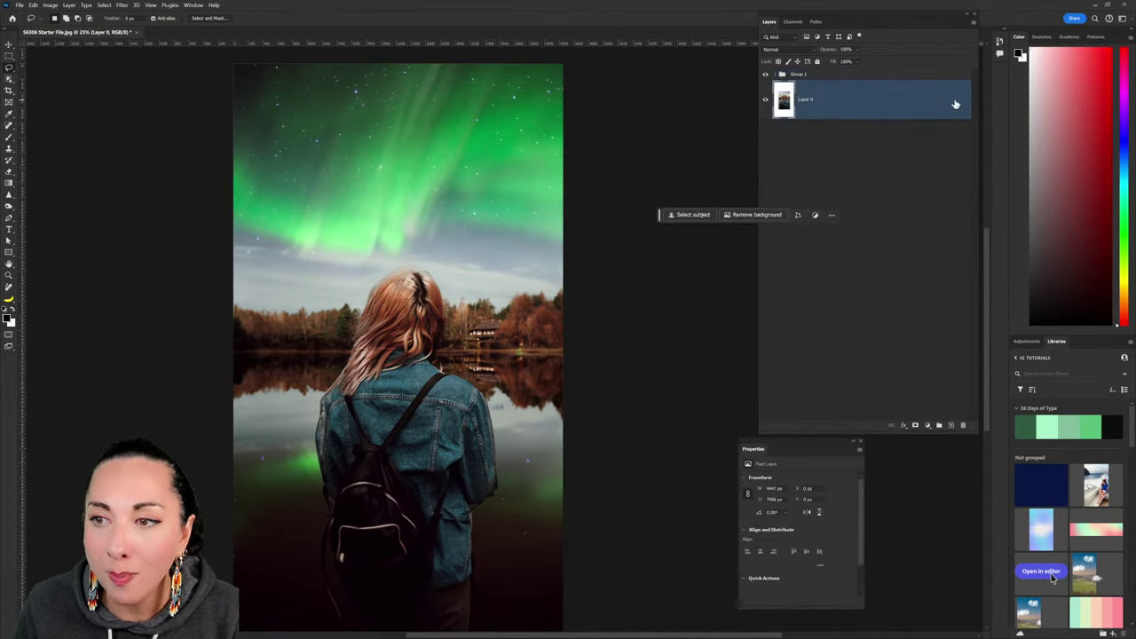
pyautogui.click(894, 78)
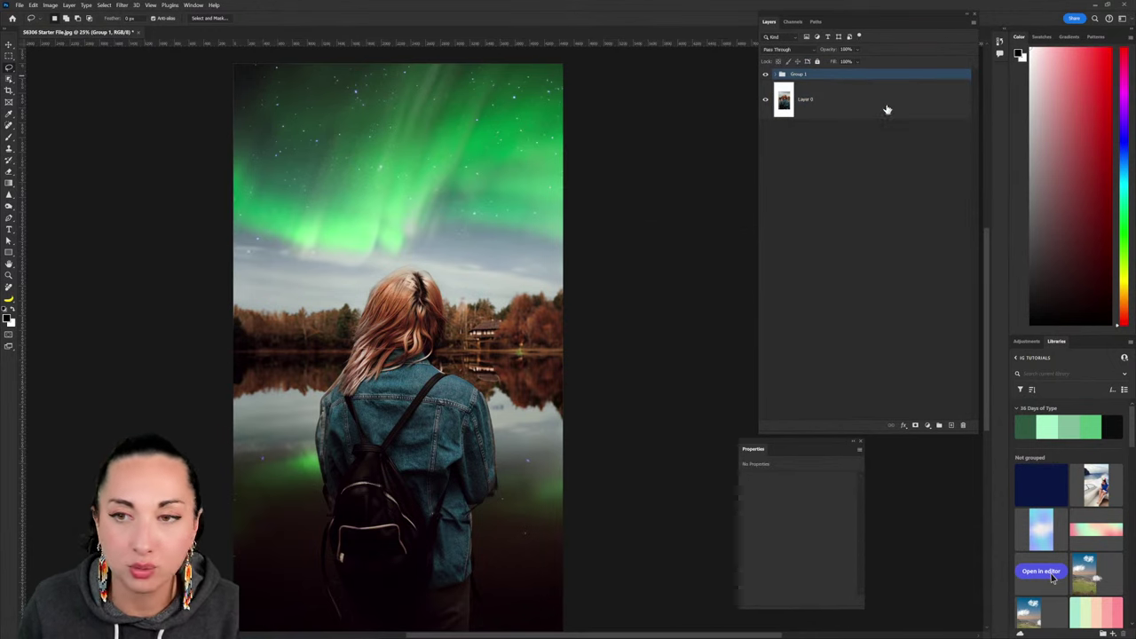
pyautogui.doubleClick(803, 76)
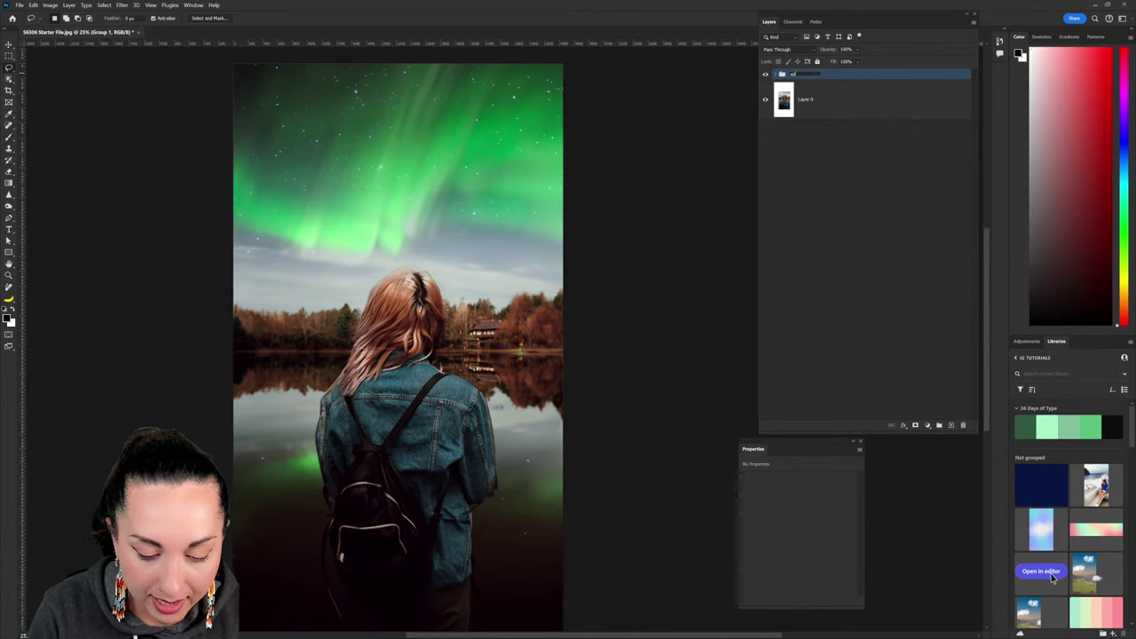
pyautogui.click(832, 127)
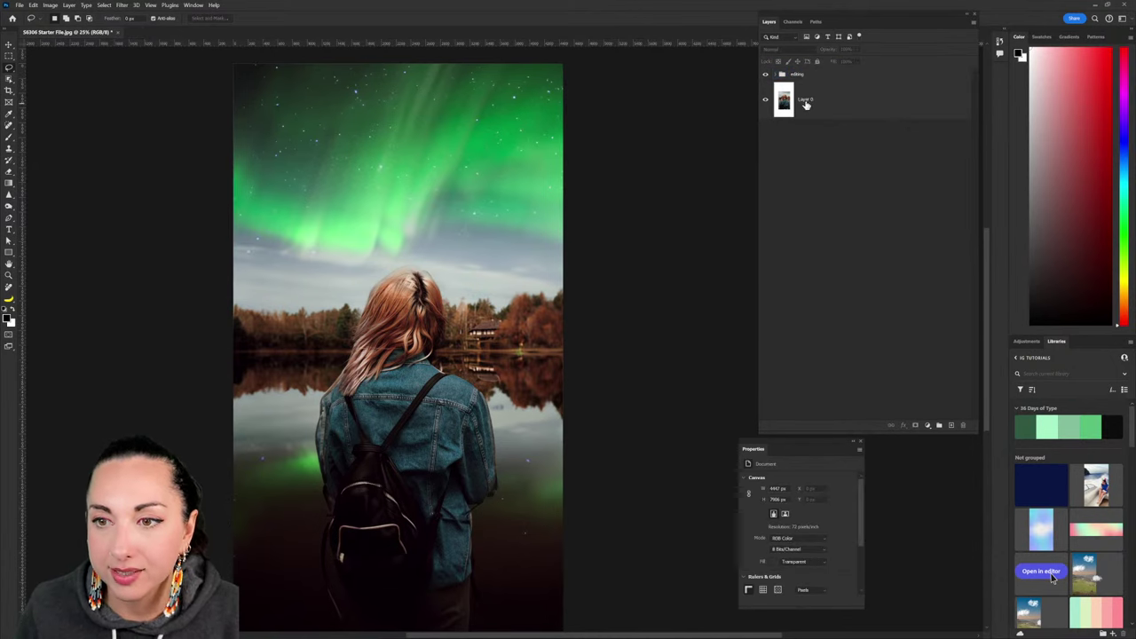
# Rename the unlocked photo layer to 'original' and select it together with the editing group.
pyautogui.click(805, 99)
pyautogui.doubleClick(805, 99)
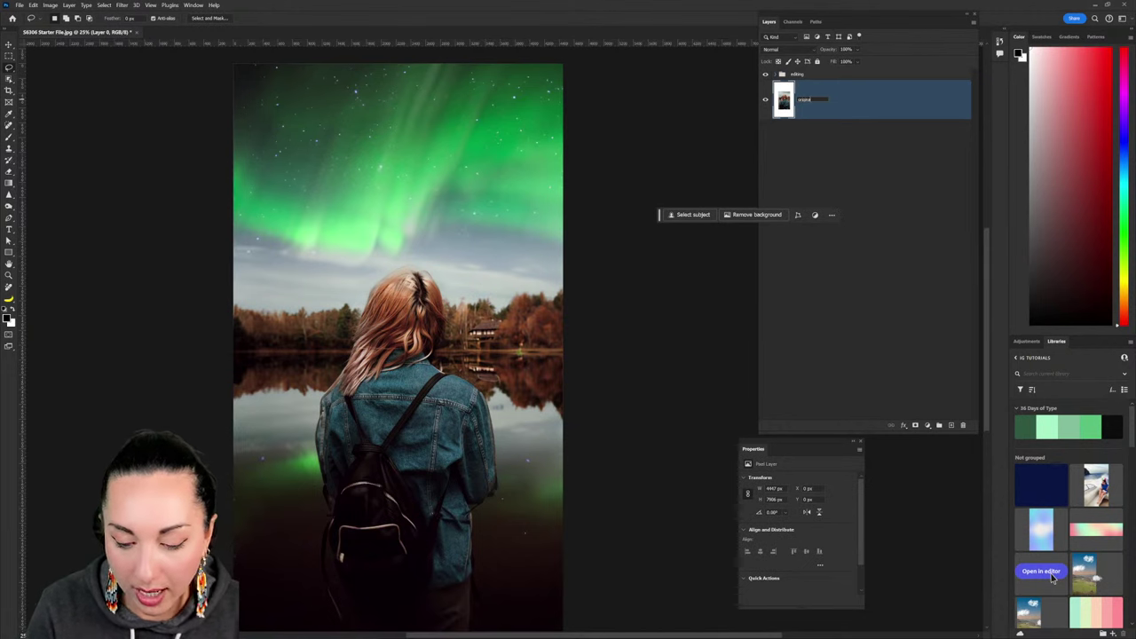
pyautogui.click(807, 122)
pyautogui.click(819, 111)
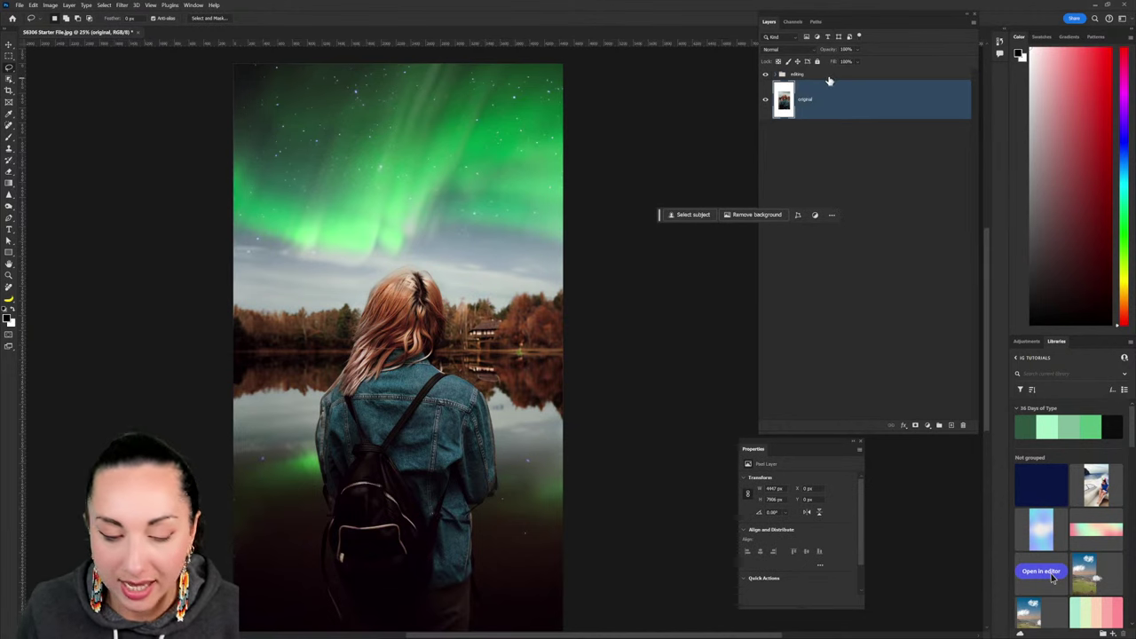
pyautogui.keyDown('shift'); pyautogui.click(829, 77); pyautogui.keyUp('shift')
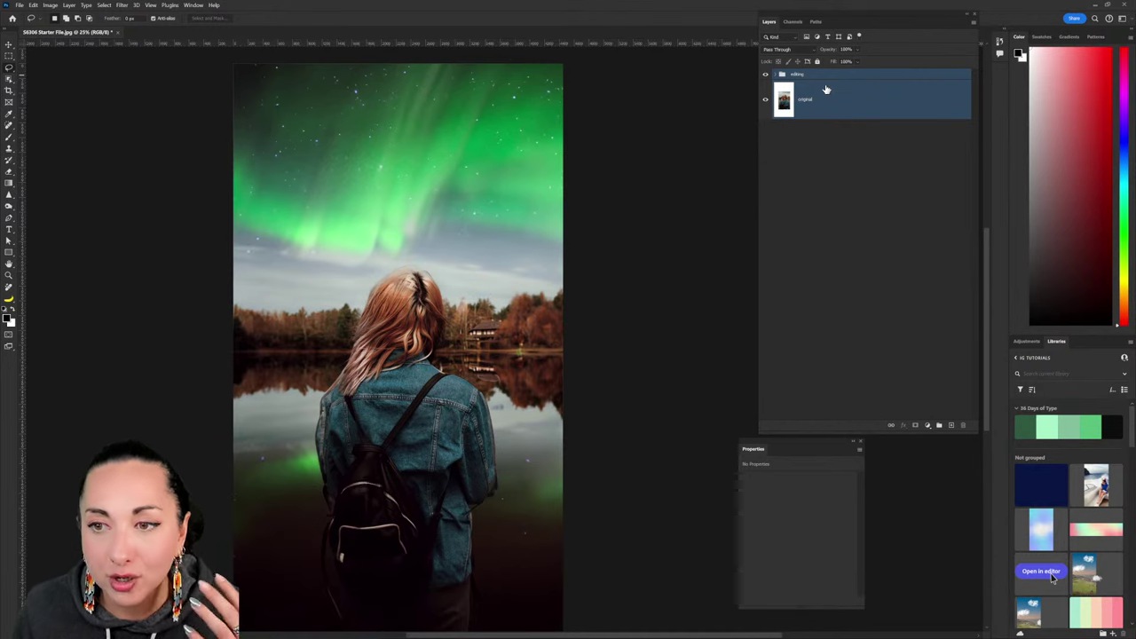
# Convert the two selected layers into one 'editing' smart object and open its contents.
pyautogui.rightClick(825, 85)
pyautogui.click(870, 214)
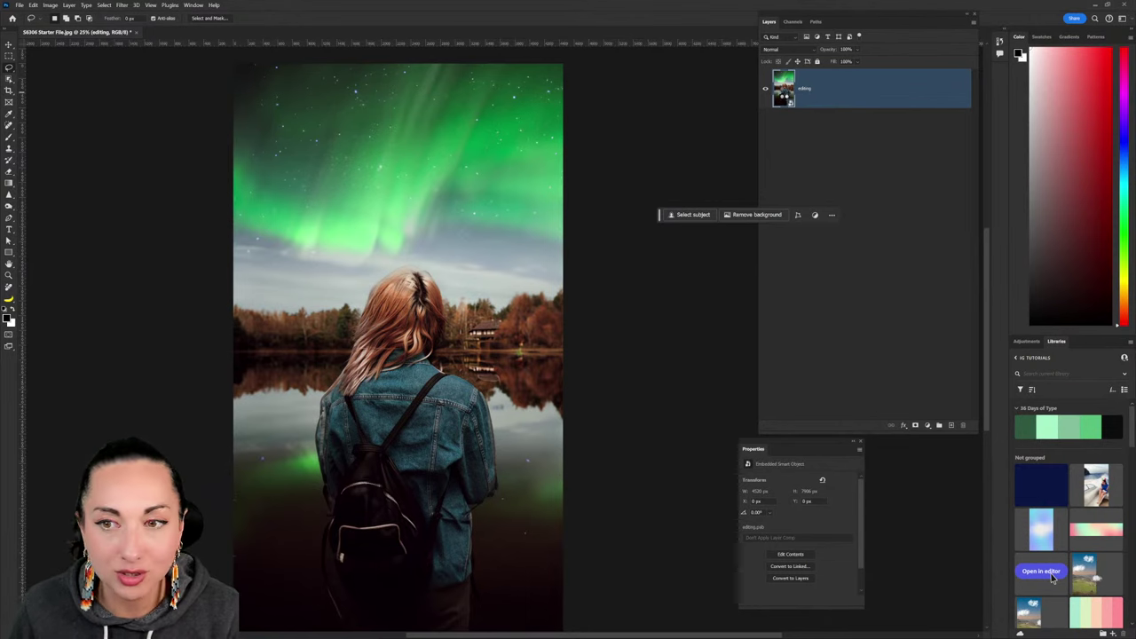
pyautogui.doubleClick(783, 95)
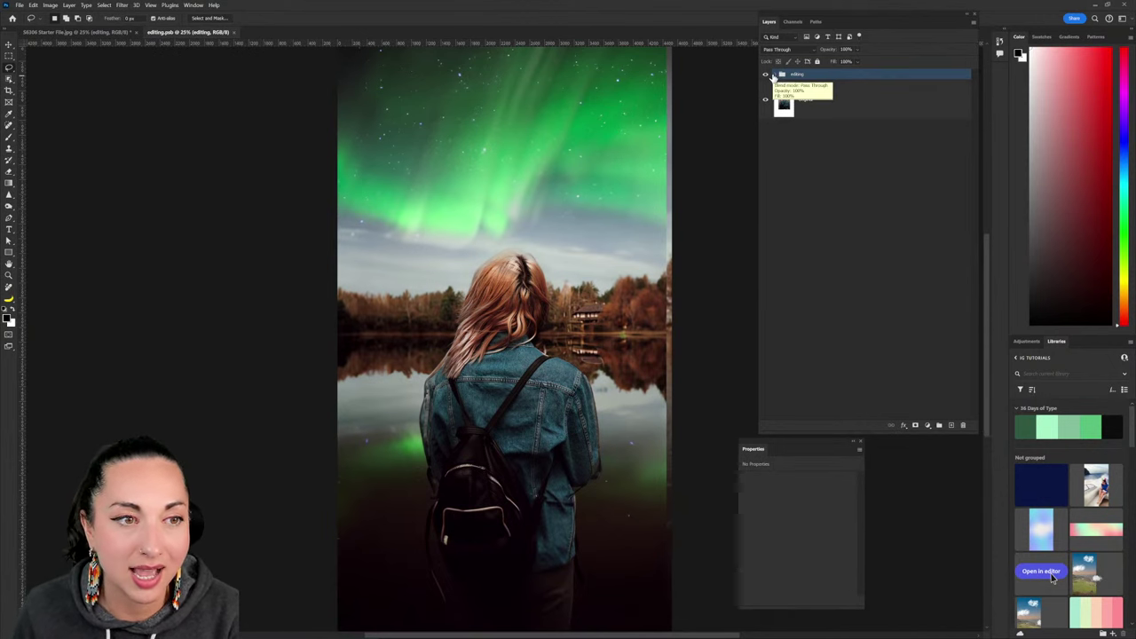
# Compare the lake reflection layer on and off, save the contents, and leave the reflection visible.
pyautogui.click(772, 75)
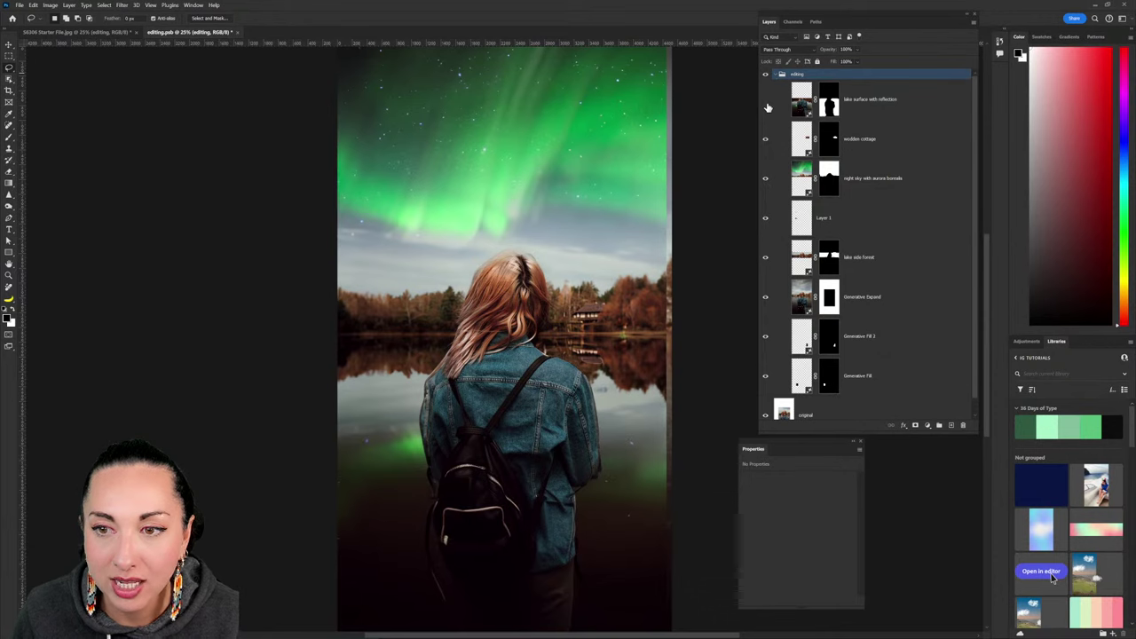
pyautogui.click(768, 107)
pyautogui.click(766, 106)
pyautogui.click(766, 105)
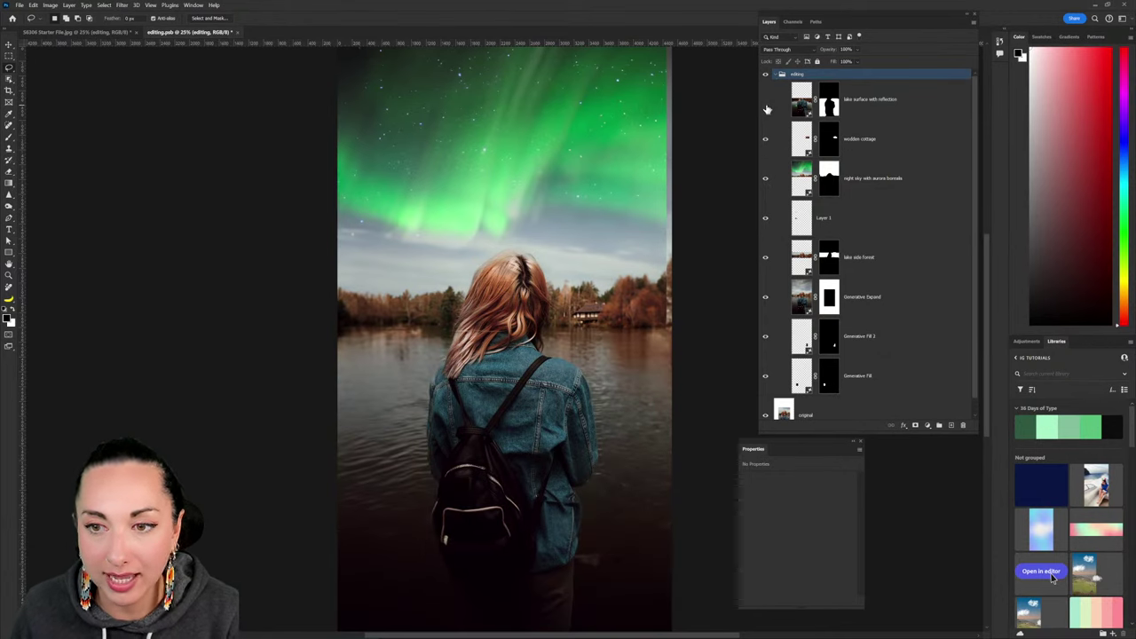
pyautogui.hotkey('ctrl', 's')
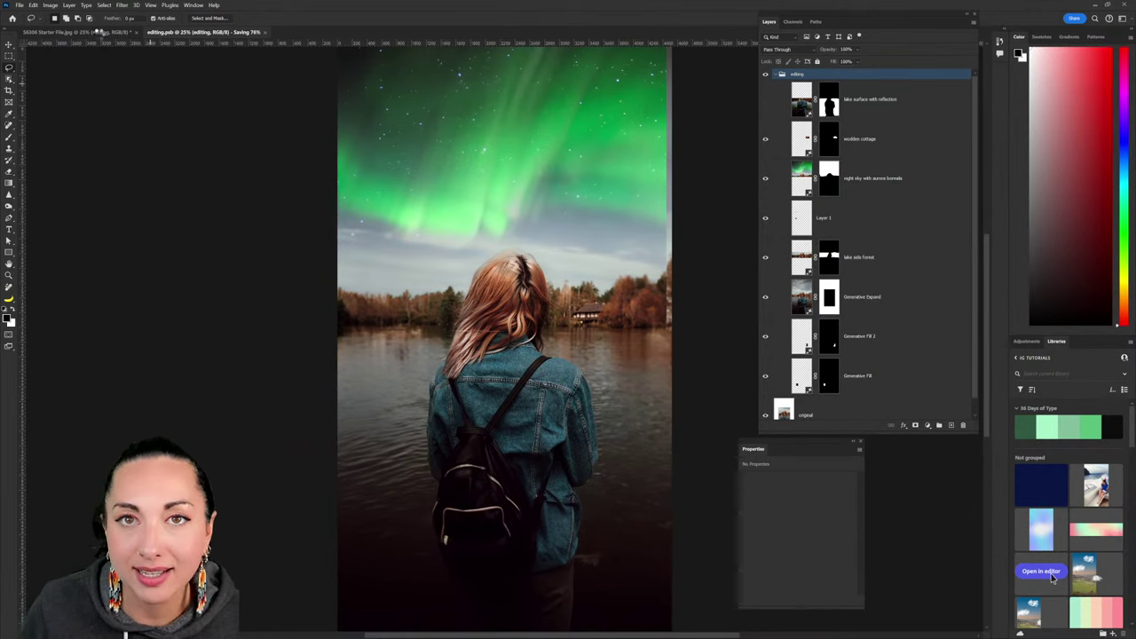
pyautogui.click(101, 32)
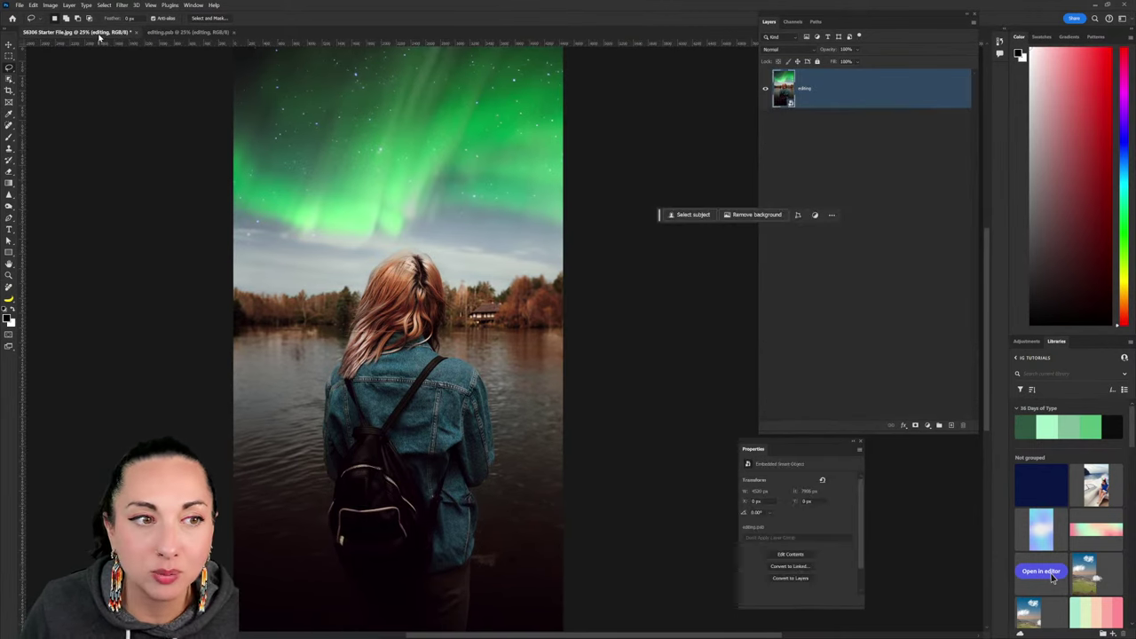
pyautogui.click(191, 34)
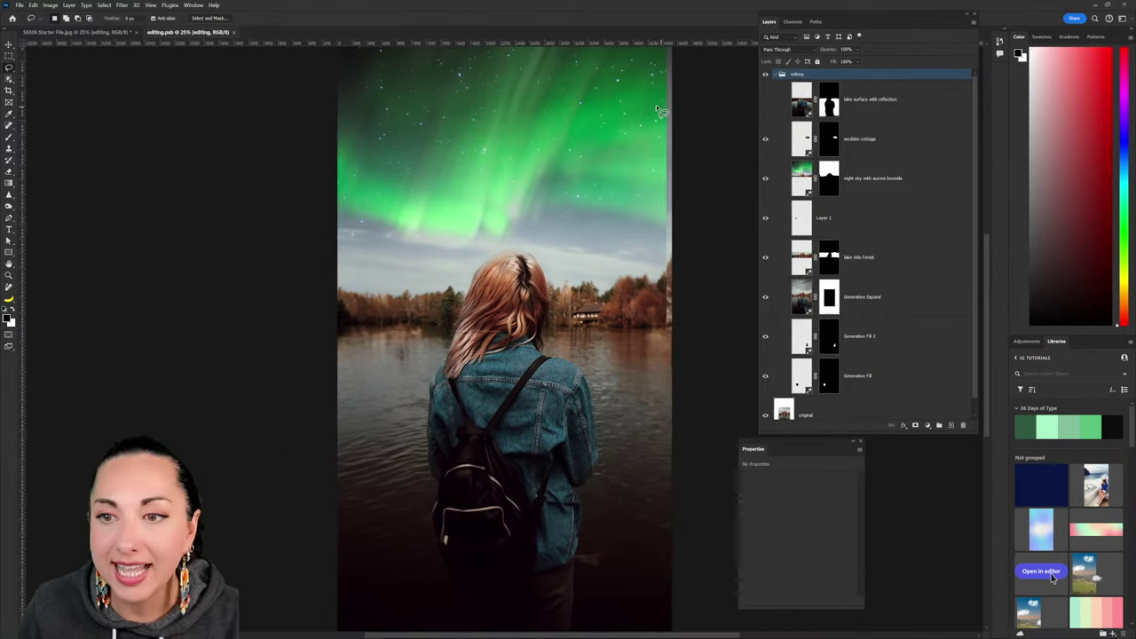
pyautogui.click(764, 100)
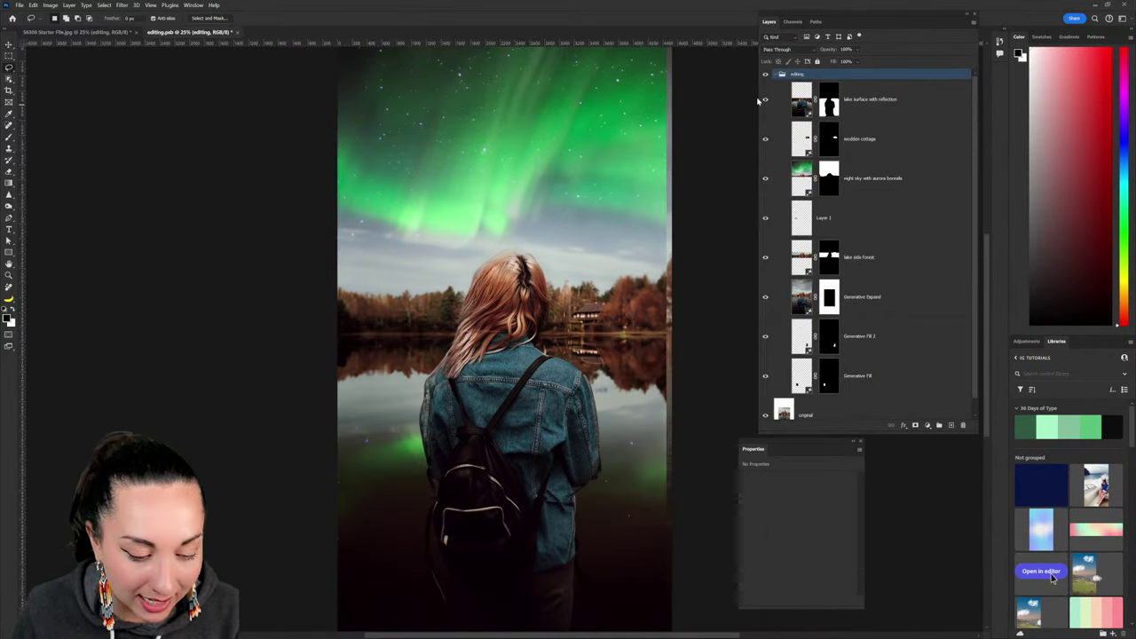
pyautogui.click(121, 32)
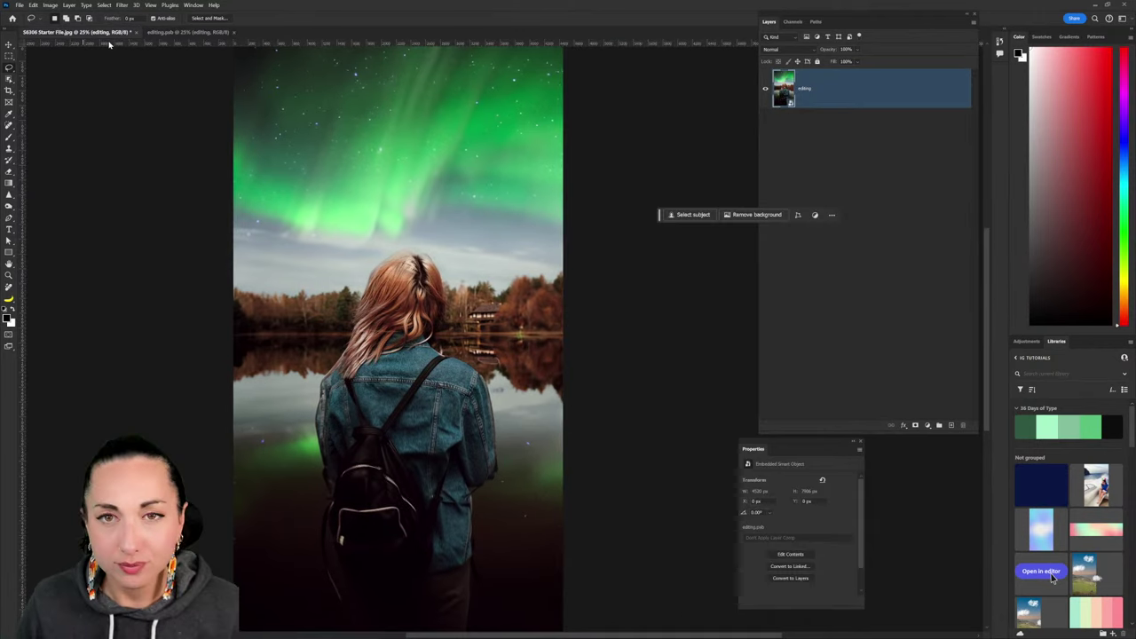
# Float the Adjustments presets panel beside the canvas and enlarge its list.
pyautogui.click(815, 215)
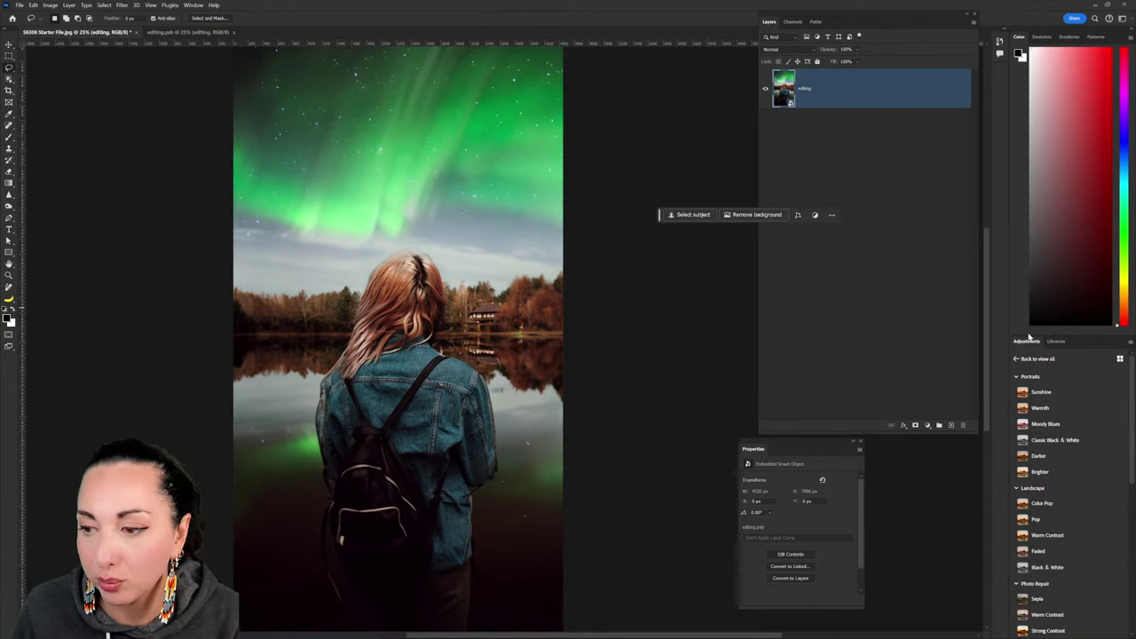
pyautogui.moveTo(1026, 341); pyautogui.dragTo(602, 77)
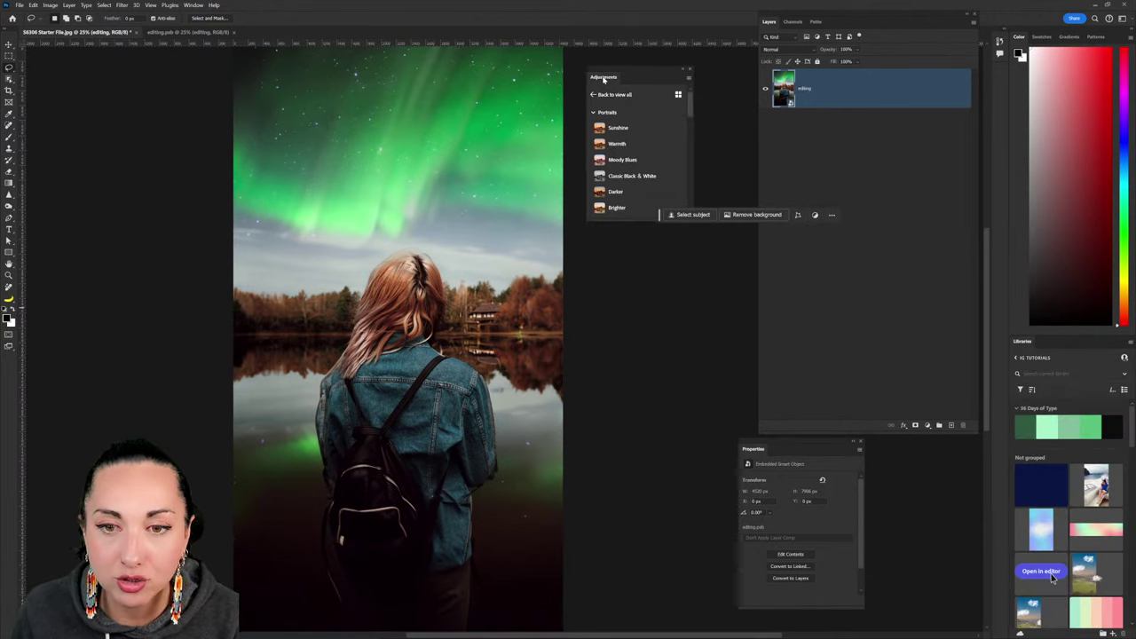
pyautogui.moveTo(633, 220); pyautogui.dragTo(634, 486)
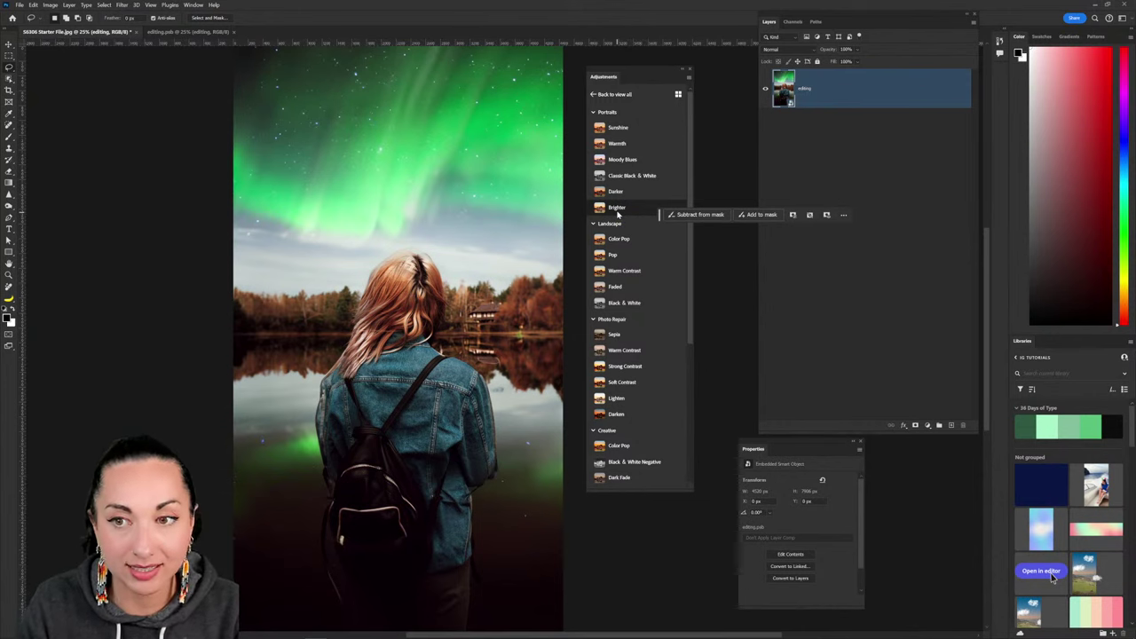
# Apply the Portraits – Brighter preset, then try and undo the Landscape Pop look.
pyautogui.hotkey('ctrl', 'd')
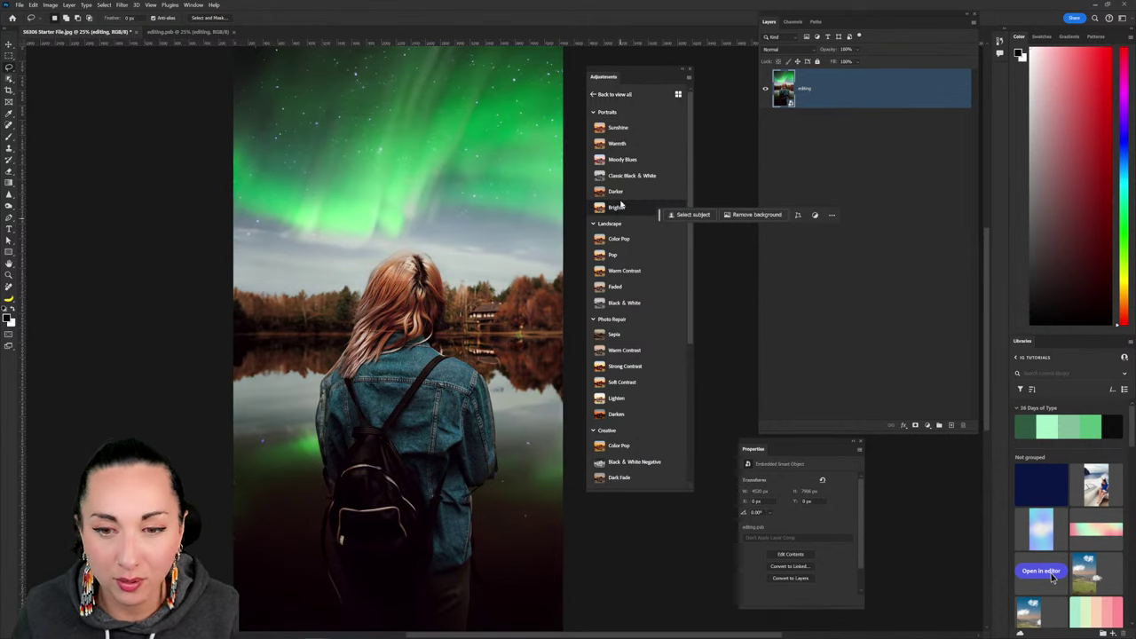
pyautogui.hotkey('ctrl', 'z')
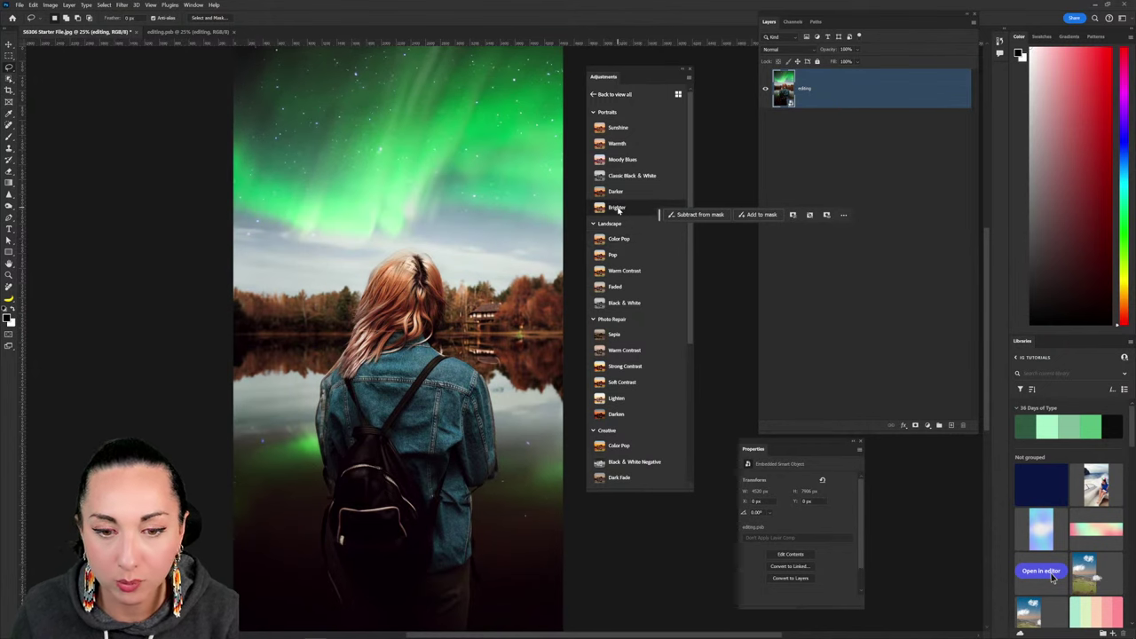
pyautogui.click(618, 208)
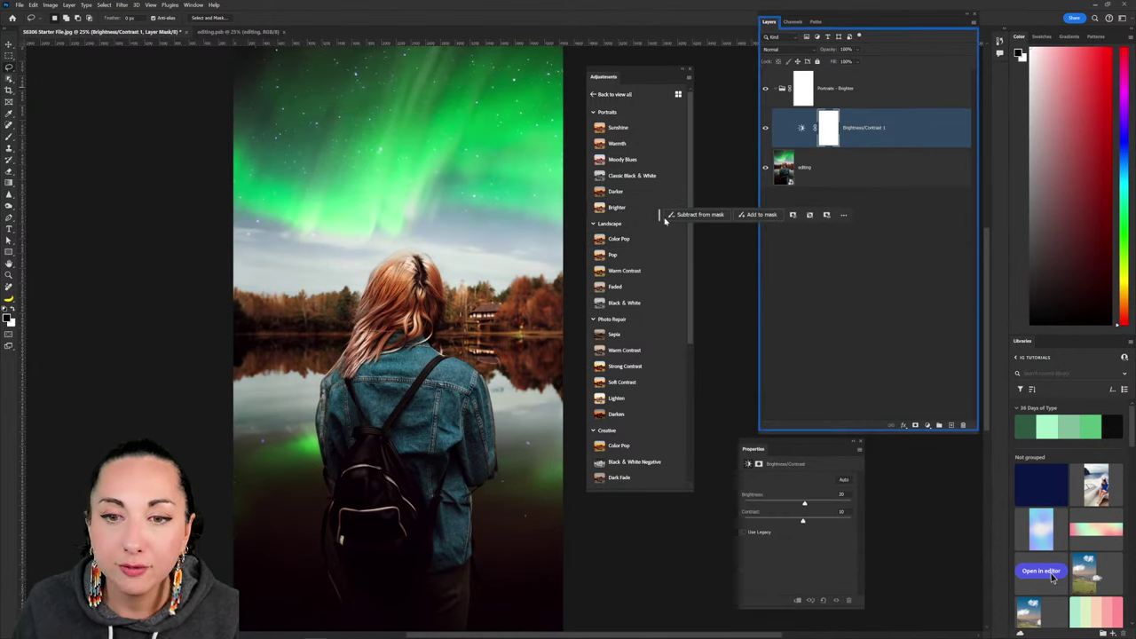
pyautogui.click(628, 259)
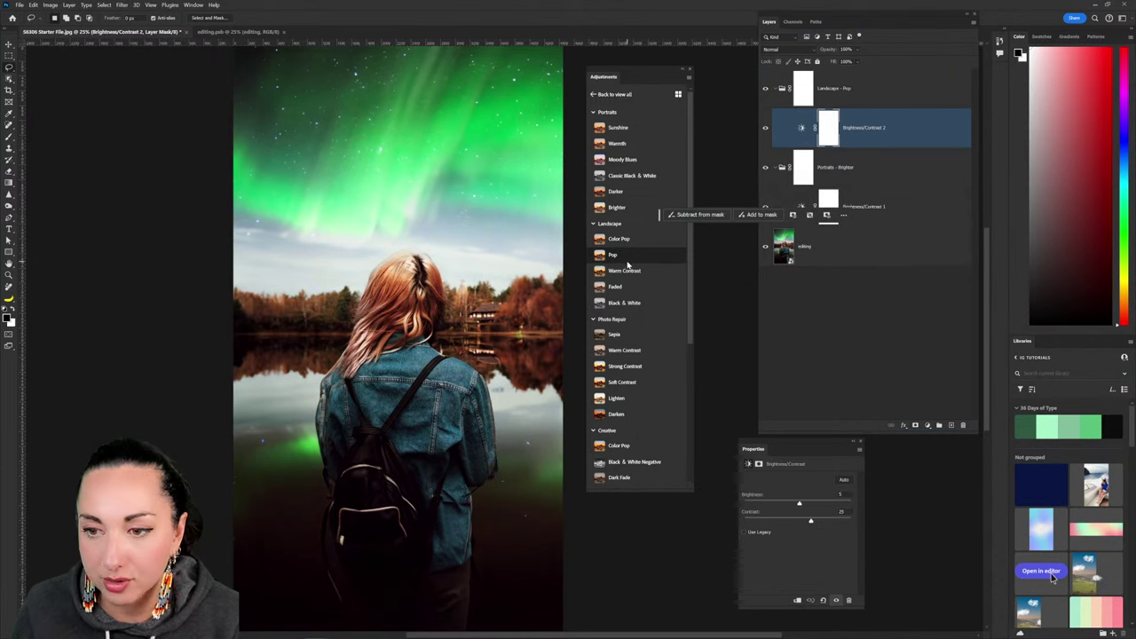
pyautogui.hotkey('ctrl', 'z')
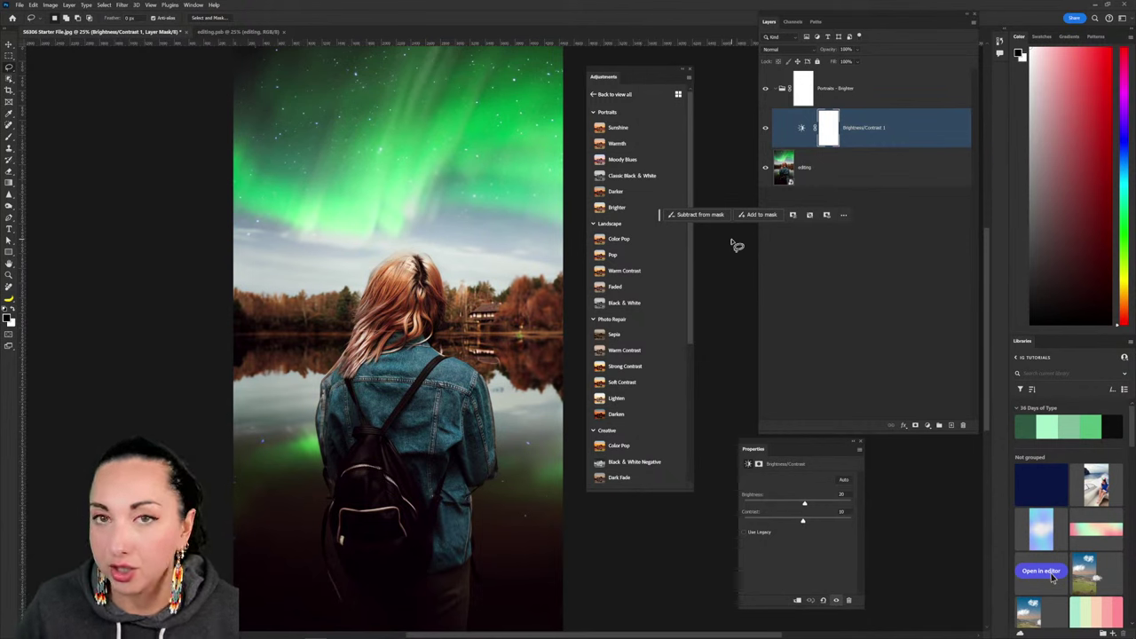
# Target the Brightness/Contrast layer, nudge its settings panel up, then select the editing photo layer.
pyautogui.click(890, 125)
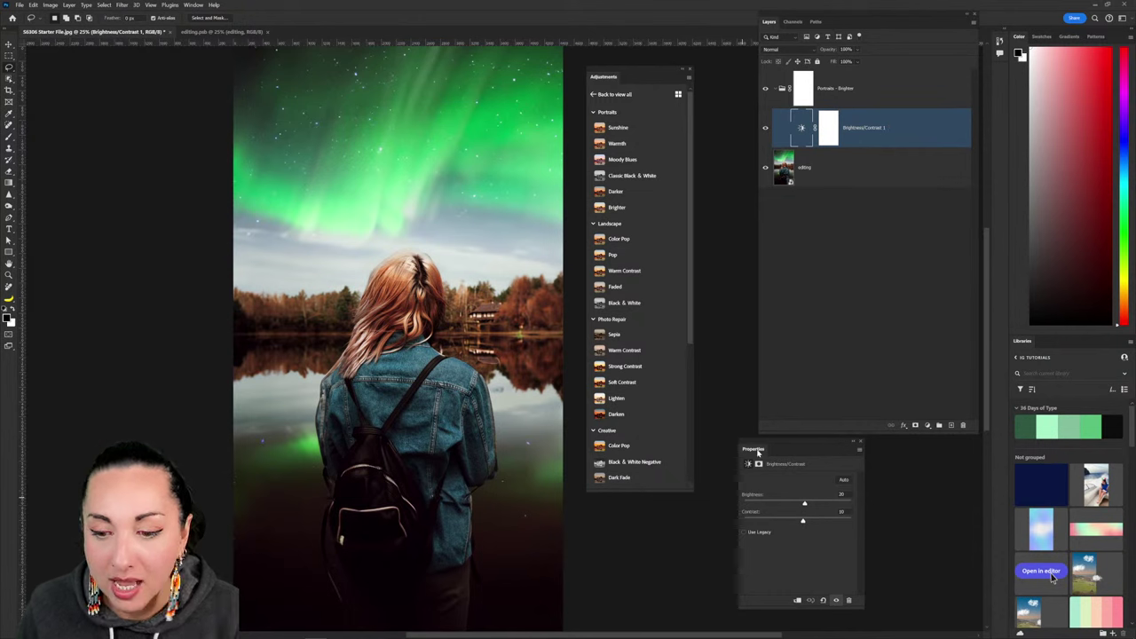
pyautogui.moveTo(758, 448); pyautogui.dragTo(757, 410)
pyautogui.click(829, 292)
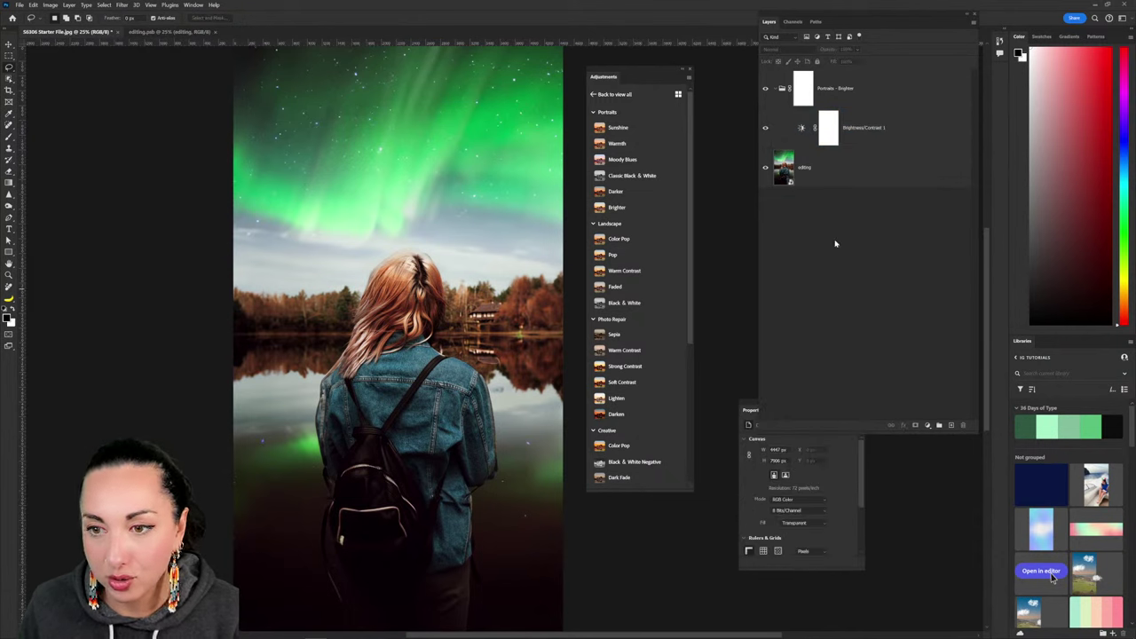
pyautogui.click(839, 180)
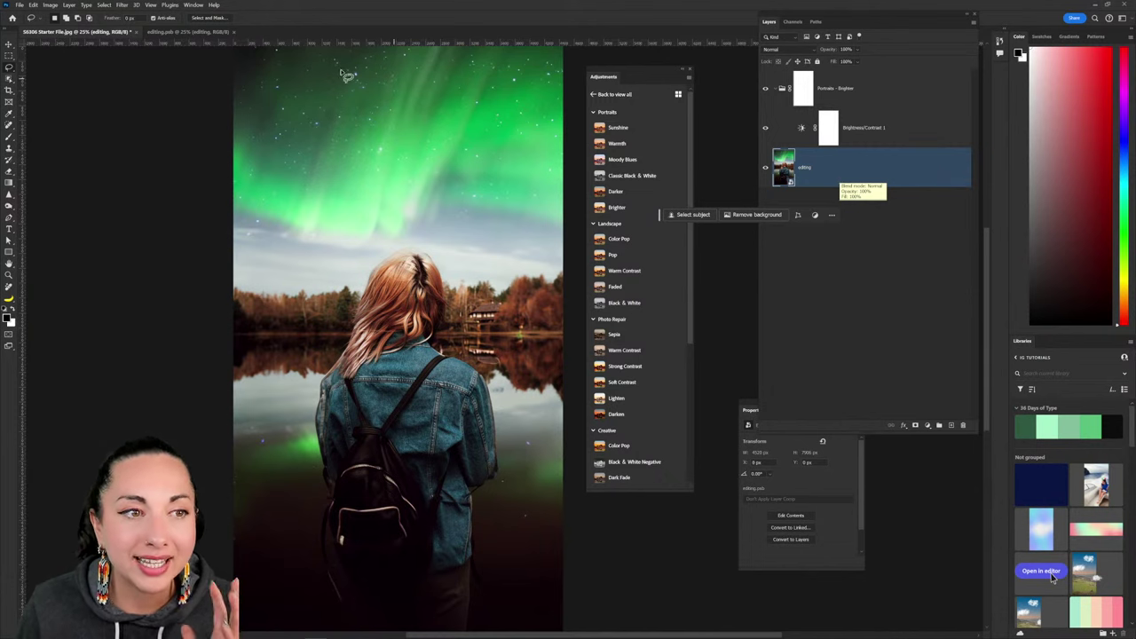
# Open the Camera Raw Filter and draw a linear gradient mask over the lake and lower half.
pyautogui.click(122, 4)
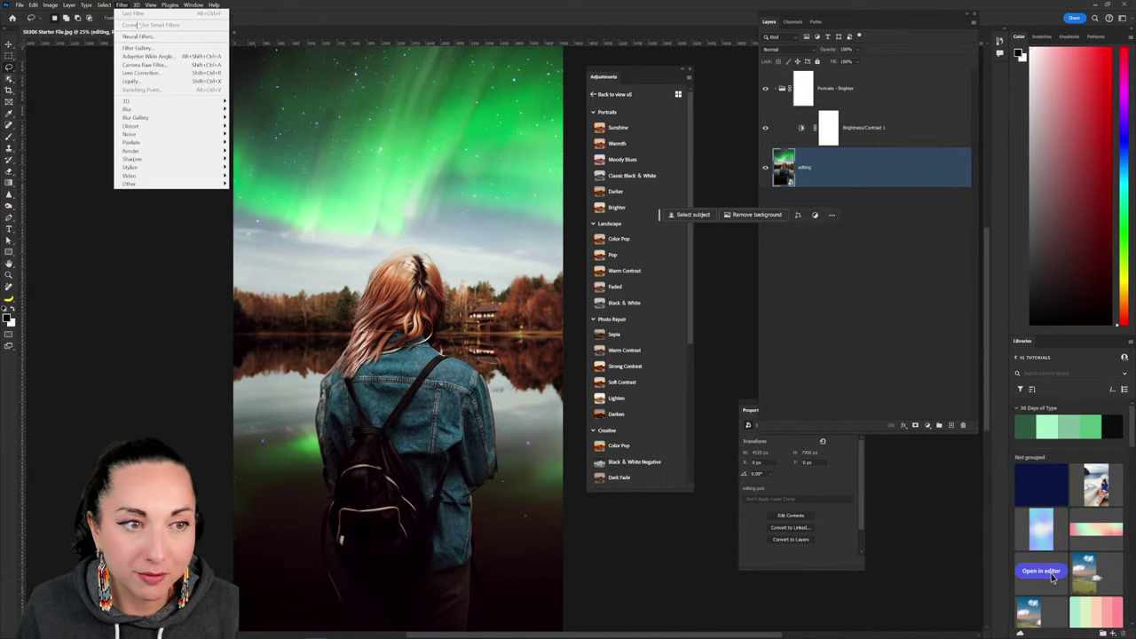
pyautogui.click(157, 65)
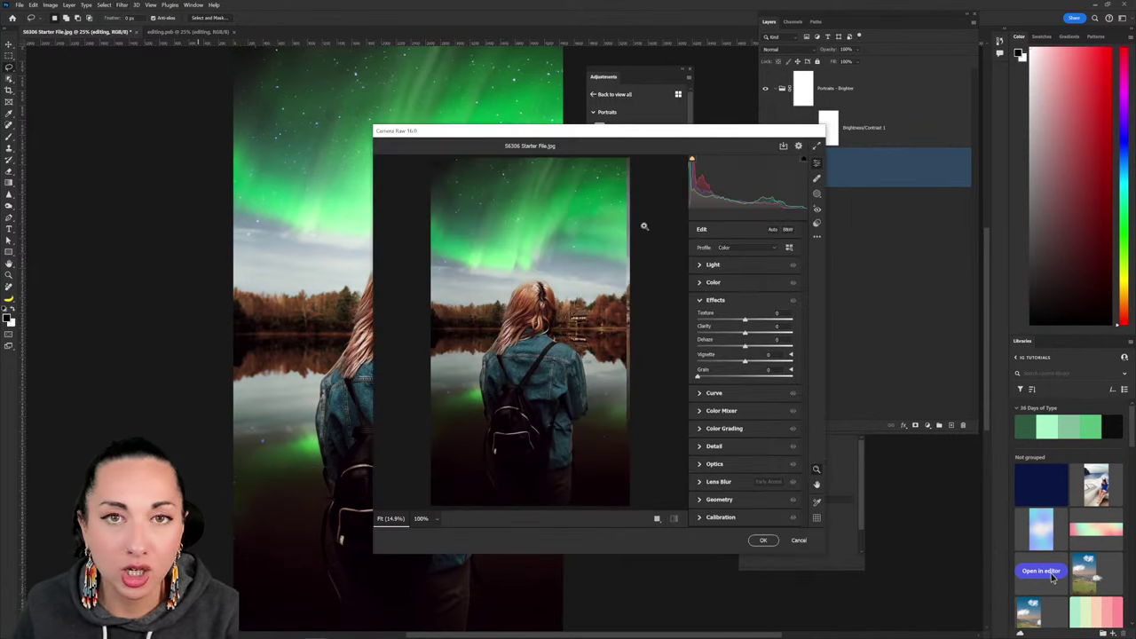
pyautogui.click(816, 194)
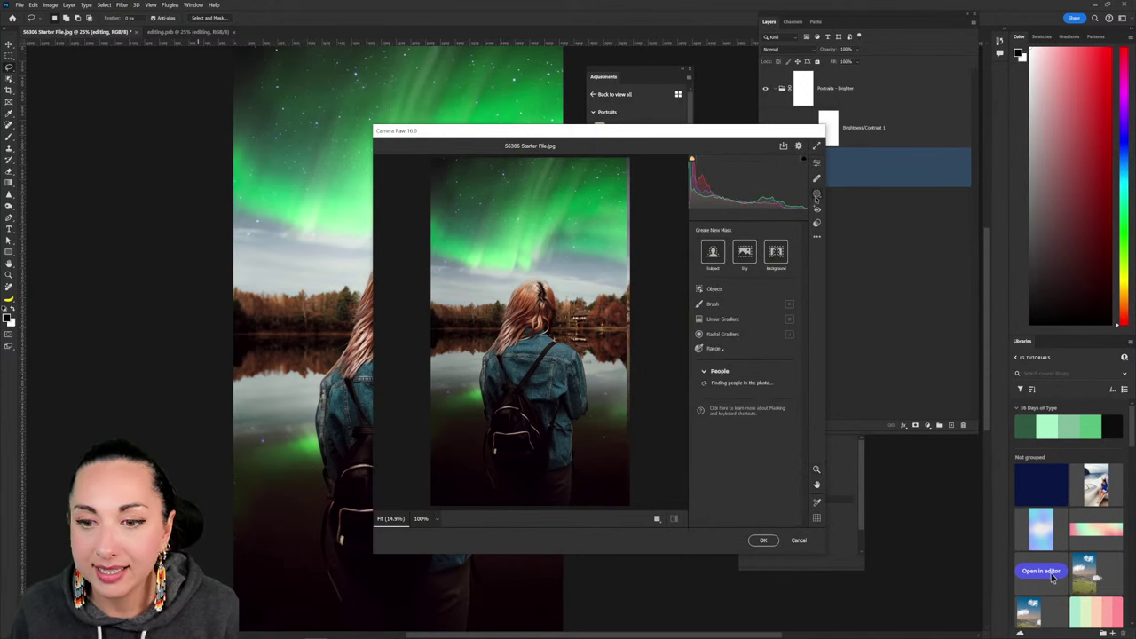
pyautogui.click(722, 318)
pyautogui.moveTo(529, 443); pyautogui.dragTo(527, 304)
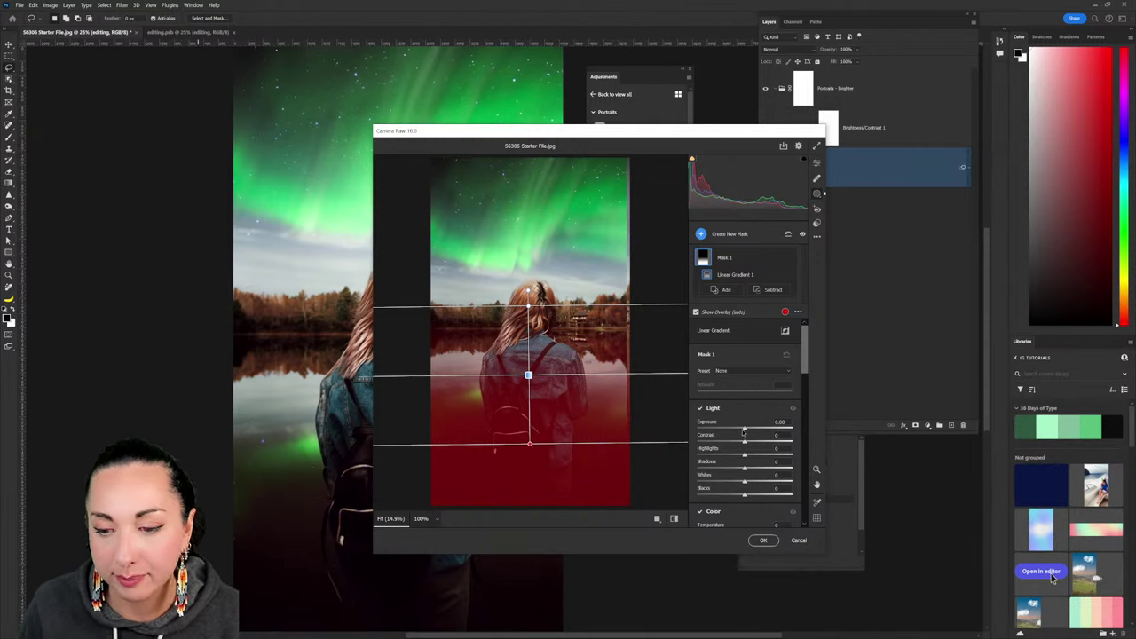
# Raise the masked area's exposure to +0.65 and shadows to +27.
pyautogui.moveTo(744, 431)
pyautogui.mouseDown()
pyautogui.moveTo(768, 420)
pyautogui.moveTo(757, 419)
pyautogui.mouseUp()
pyautogui.scroll(-2, 766, 503)
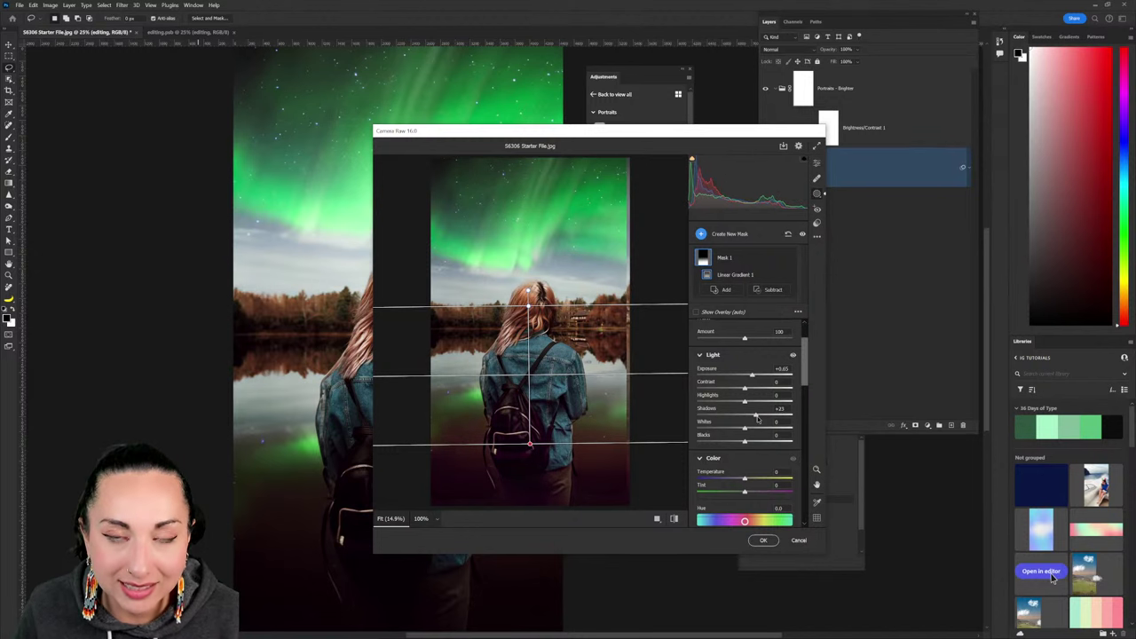
pyautogui.moveTo(756, 418); pyautogui.dragTo(759, 420)
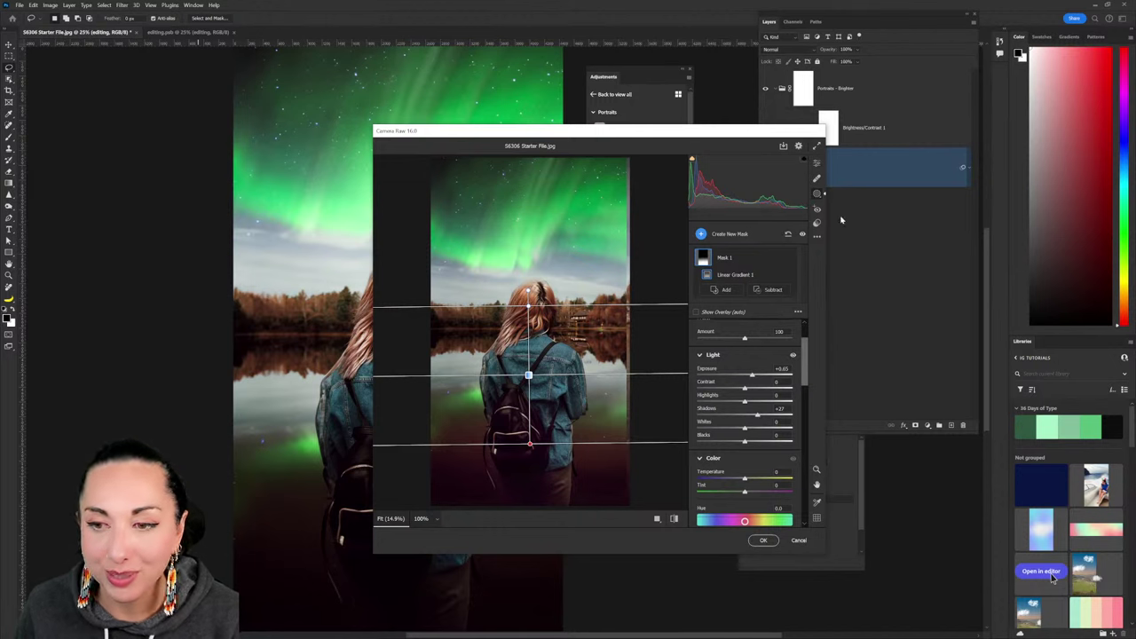
# Back in the global Edit panel, glance at Detail and expand the Effects section.
pyautogui.click(818, 164)
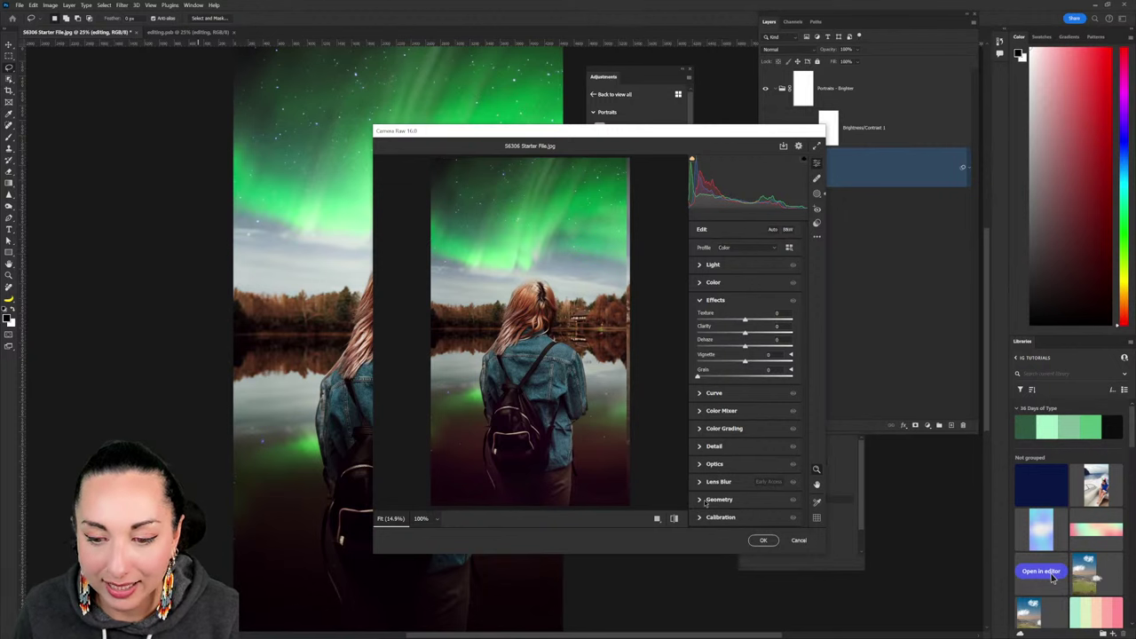
pyautogui.click(698, 446)
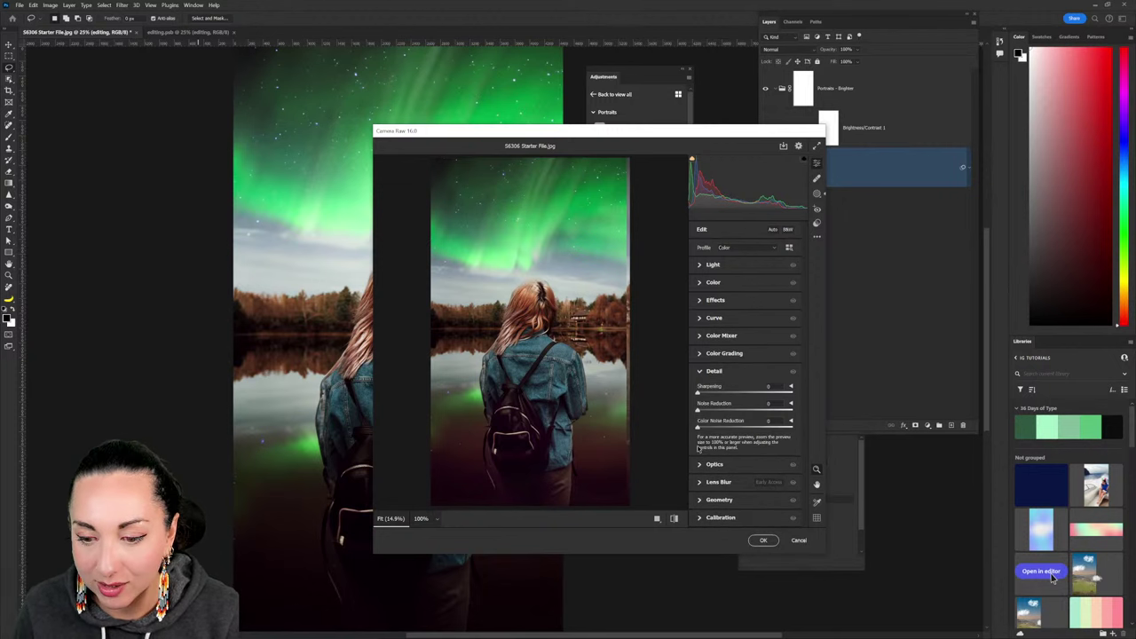
pyautogui.click(702, 371)
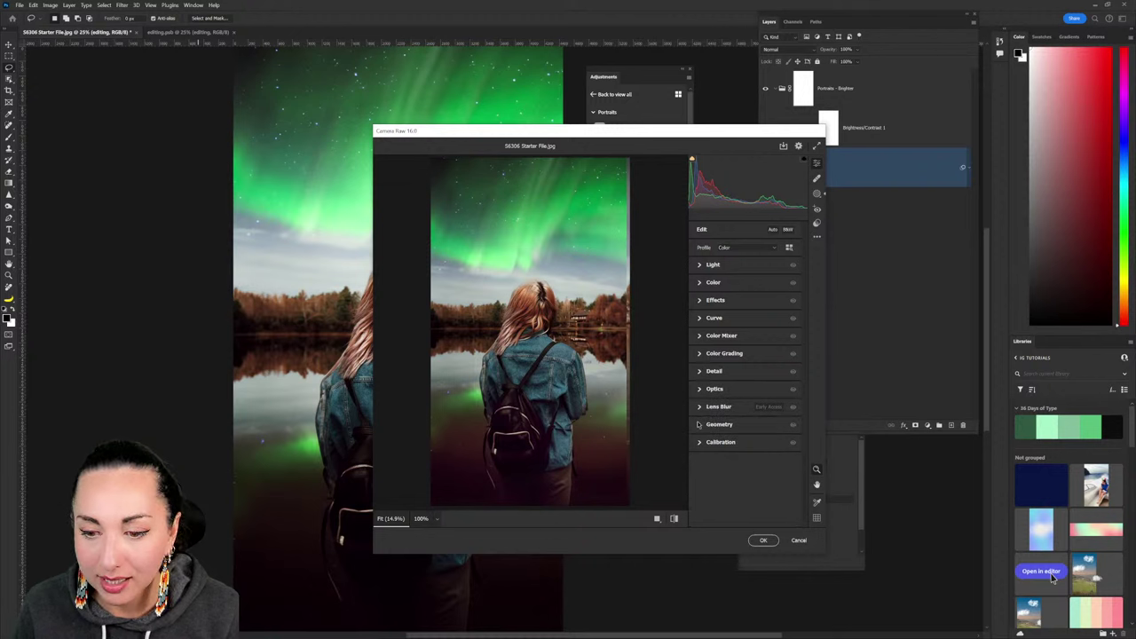
pyautogui.click(699, 303)
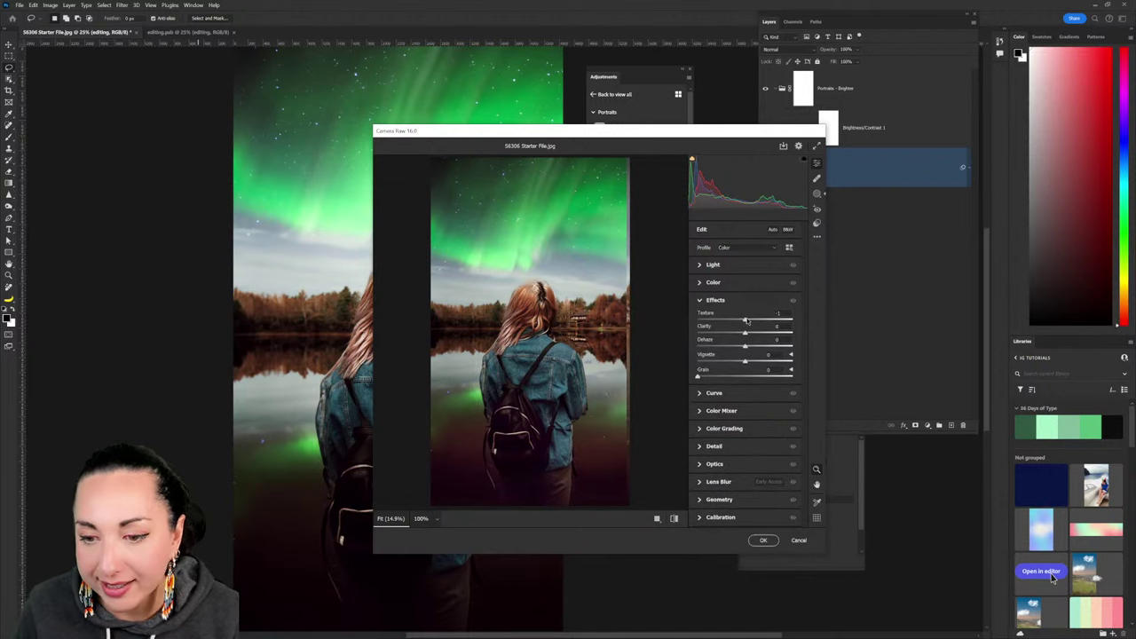
# Raise Texture to +15, add some Clarity, and add film grain around 31.
pyautogui.moveTo(746, 321); pyautogui.dragTo(750, 347)
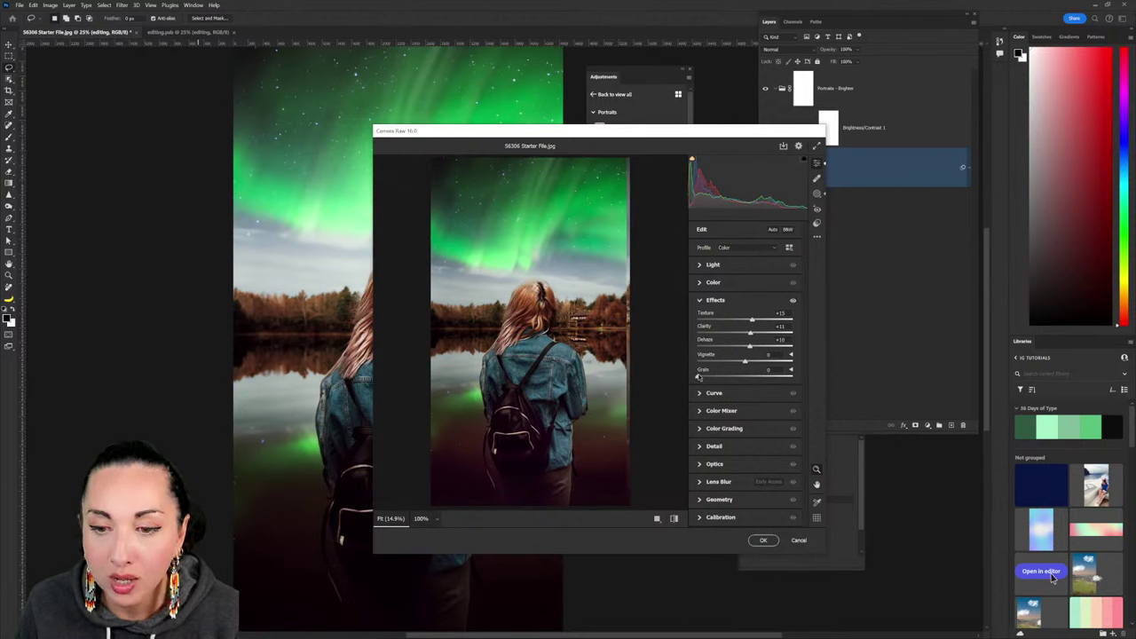
pyautogui.moveTo(698, 376); pyautogui.dragTo(719, 378)
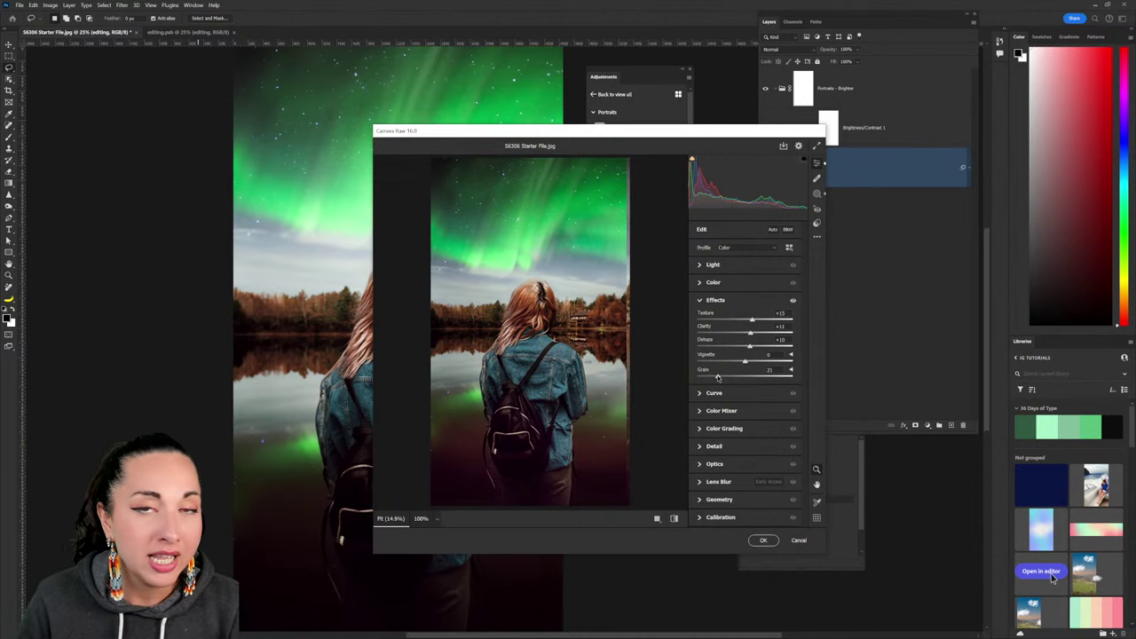
pyautogui.moveTo(718, 377); pyautogui.dragTo(726, 376)
# Toggle the preview to compare the edited photo with the original.
pyautogui.scroll(2, 532, 355)
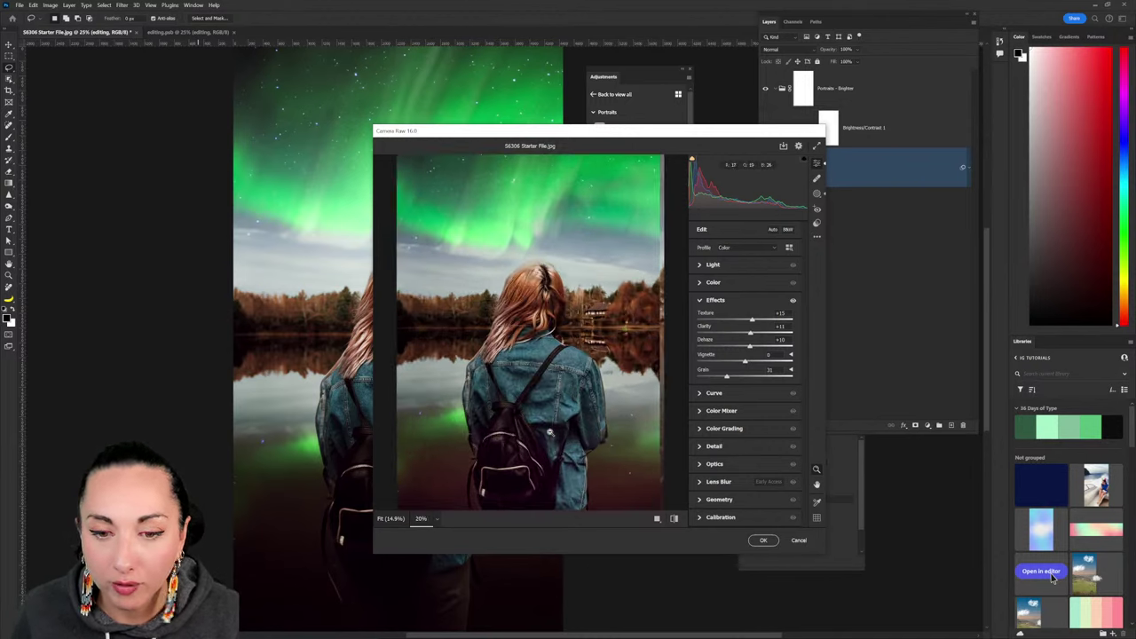
pyautogui.scroll(5, 549, 432)
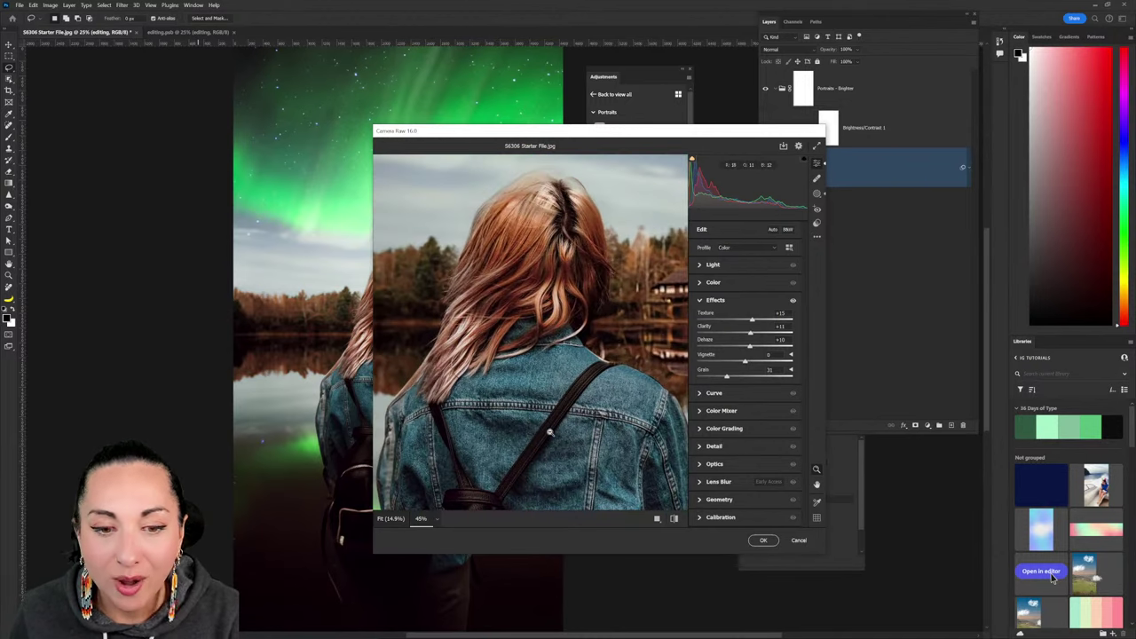
pyautogui.press('p')
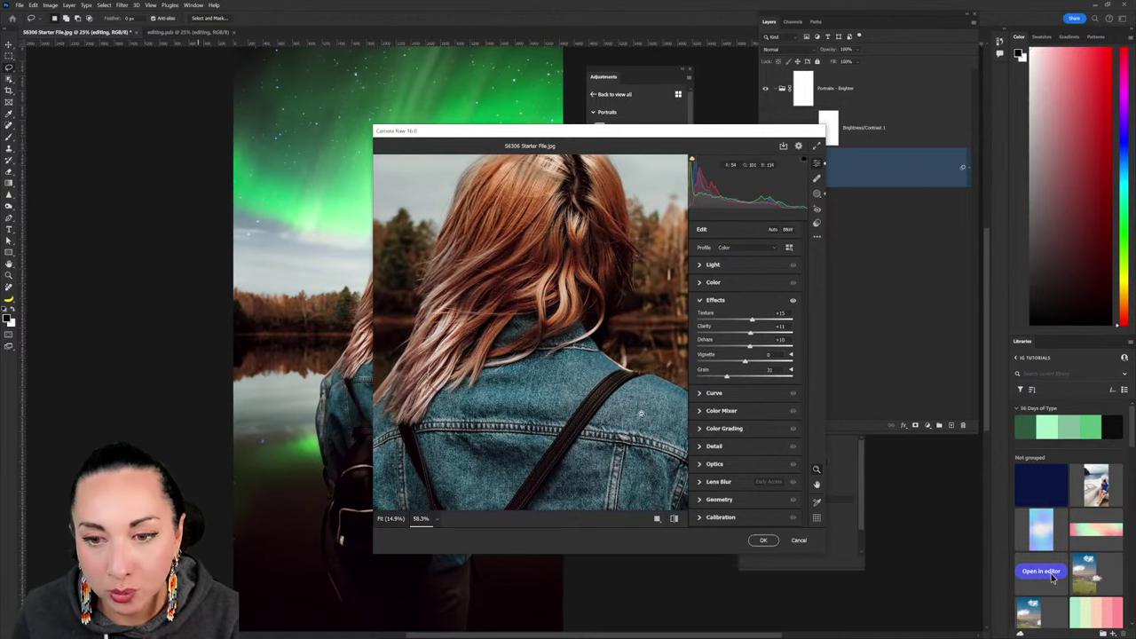
pyautogui.press('p')
pyautogui.scroll(-4, 529, 333)
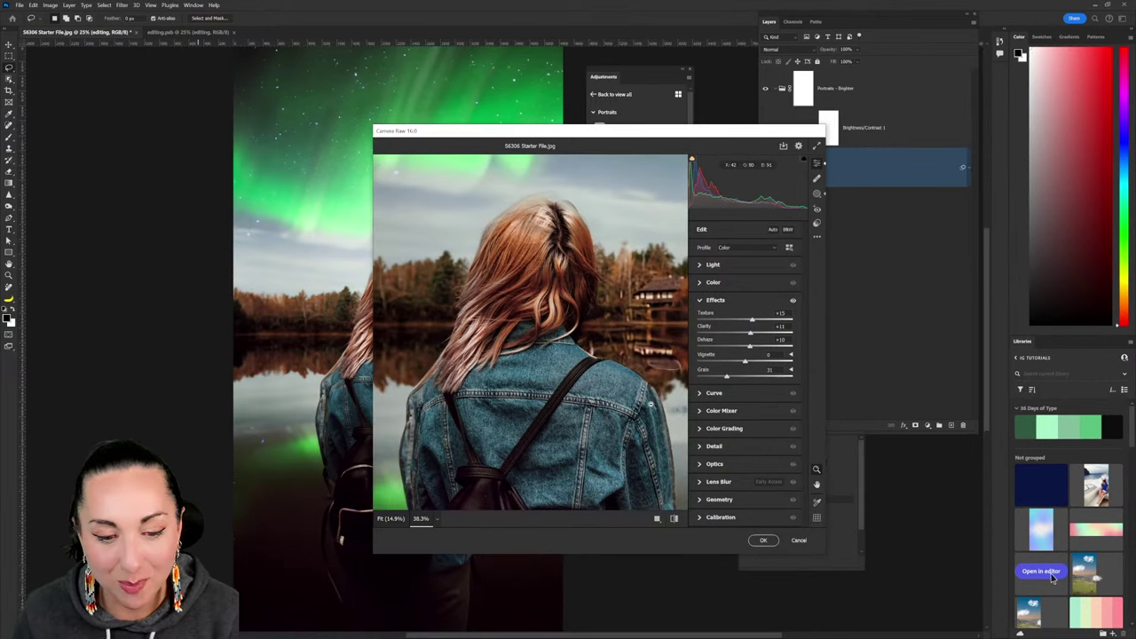
# View the preview at 100% over the sky and trees, and settle the grain at 20.
pyautogui.click(438, 520)
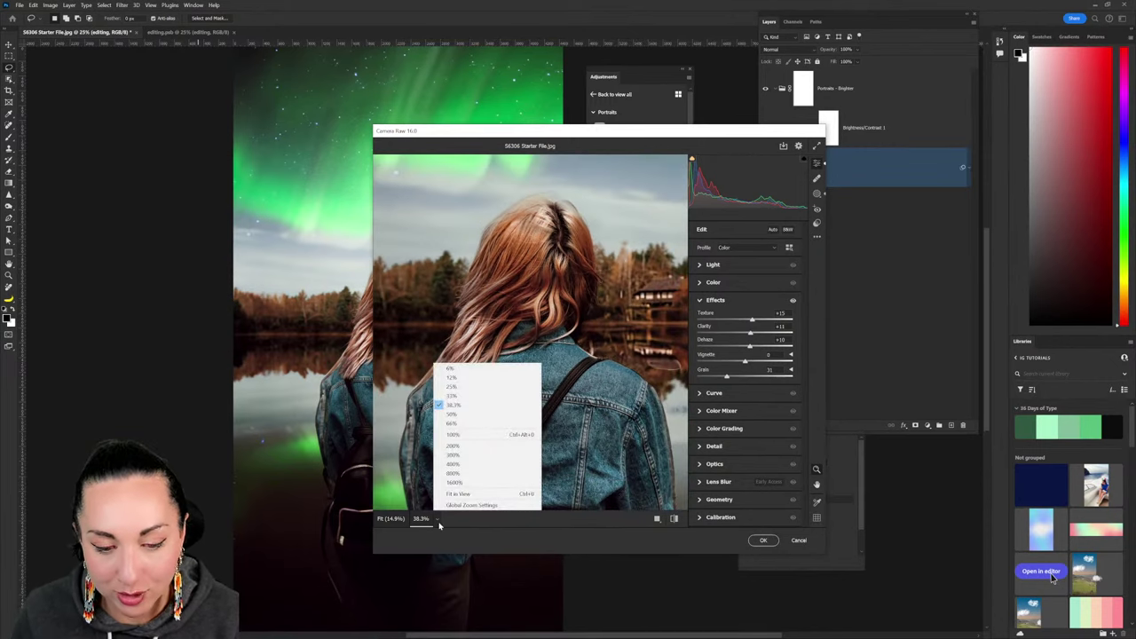
pyautogui.click(475, 433)
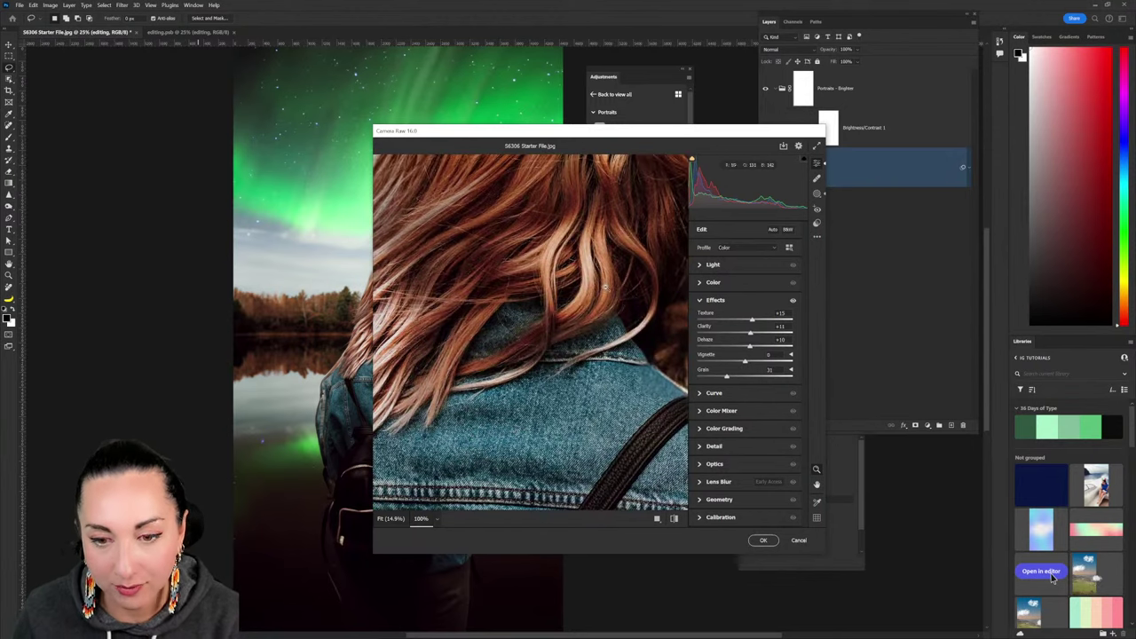
pyautogui.scroll(-2, 605, 291)
pyautogui.scroll(-3, 605, 292)
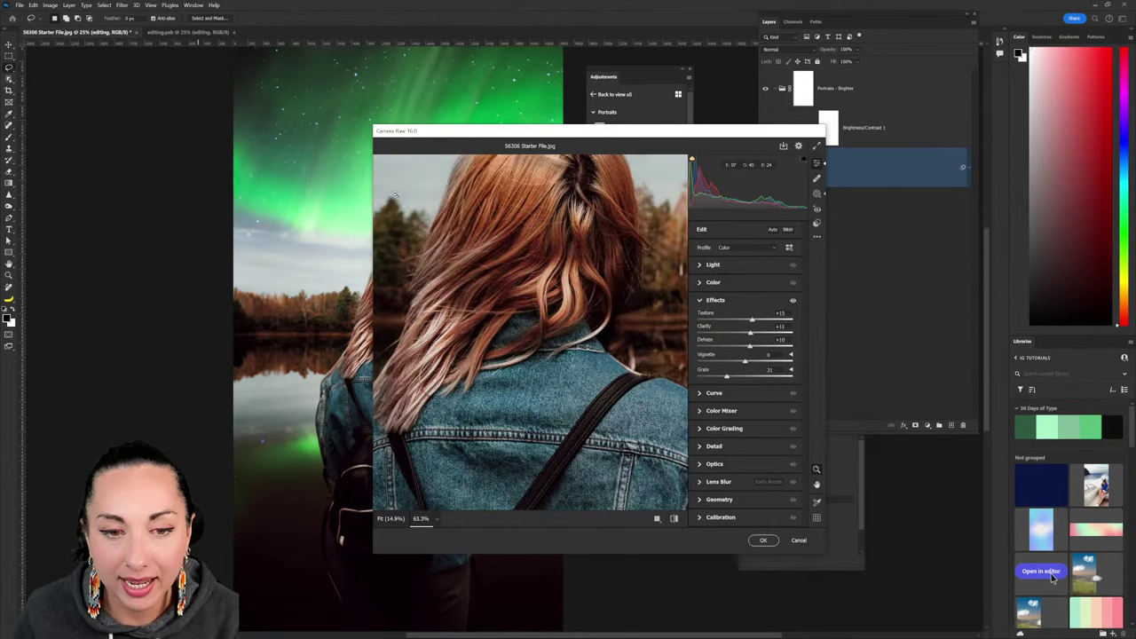
pyautogui.moveTo(395, 193); pyautogui.dragTo(469, 262)
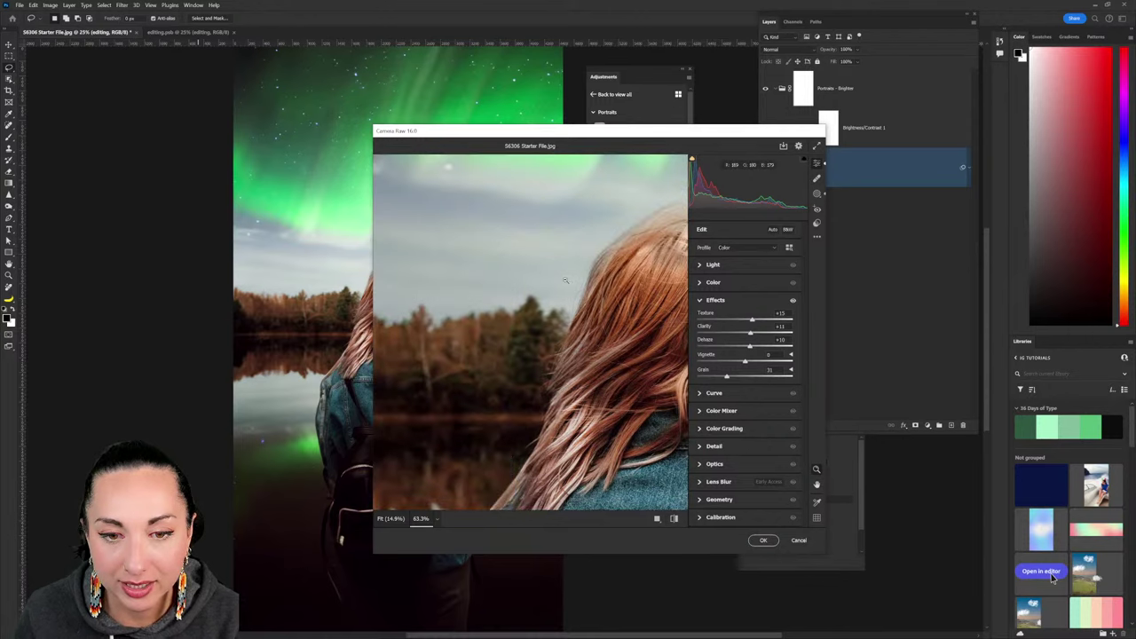
pyautogui.moveTo(727, 376); pyautogui.dragTo(745, 377)
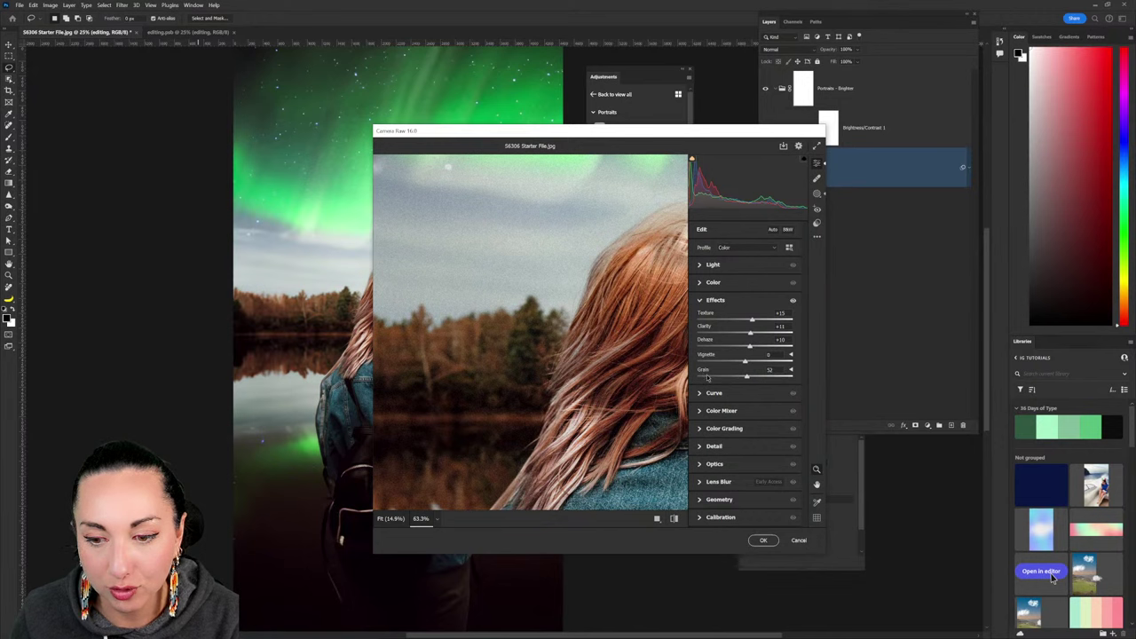
pyautogui.moveTo(706, 376); pyautogui.dragTo(717, 377)
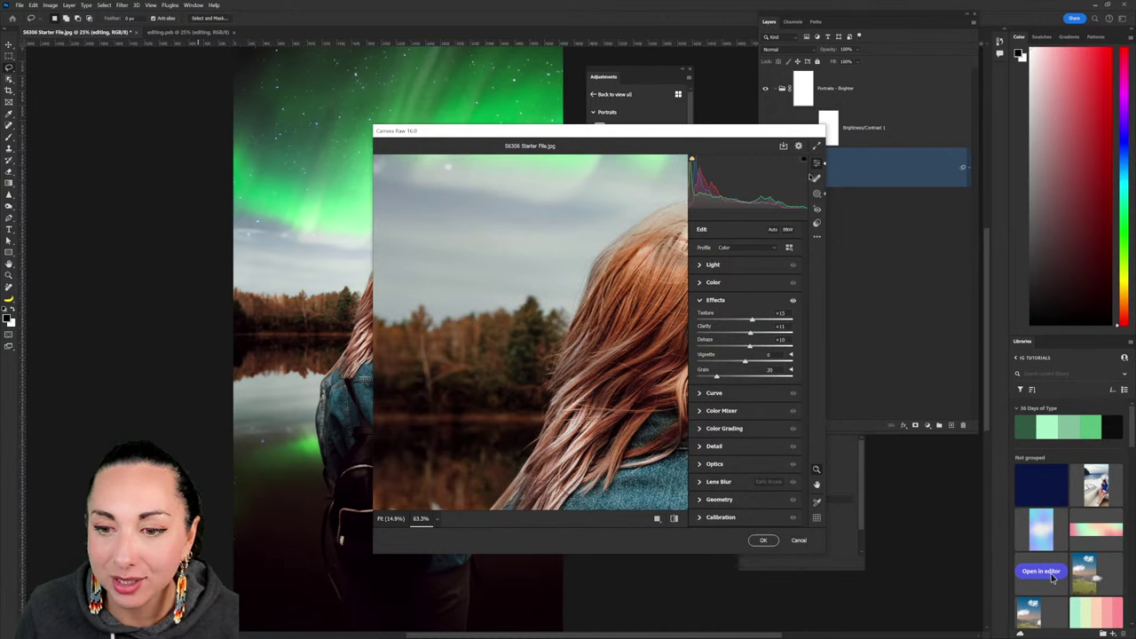
# Check the Light and Color sections, leaving the preview zoom level unchanged.
pyautogui.click(700, 265)
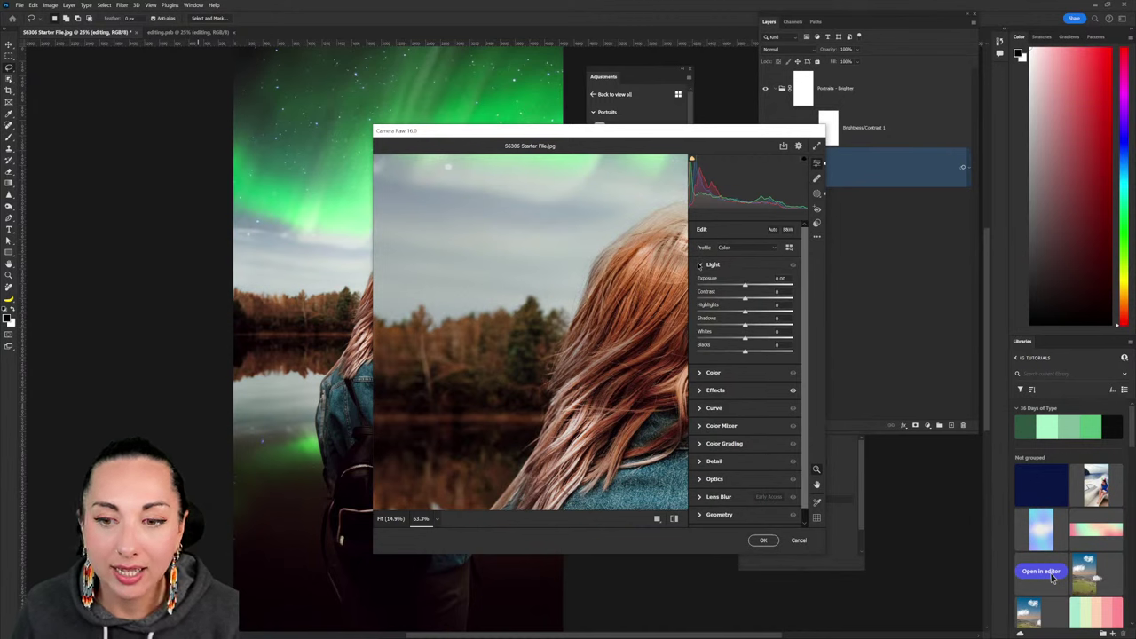
pyautogui.click(700, 265)
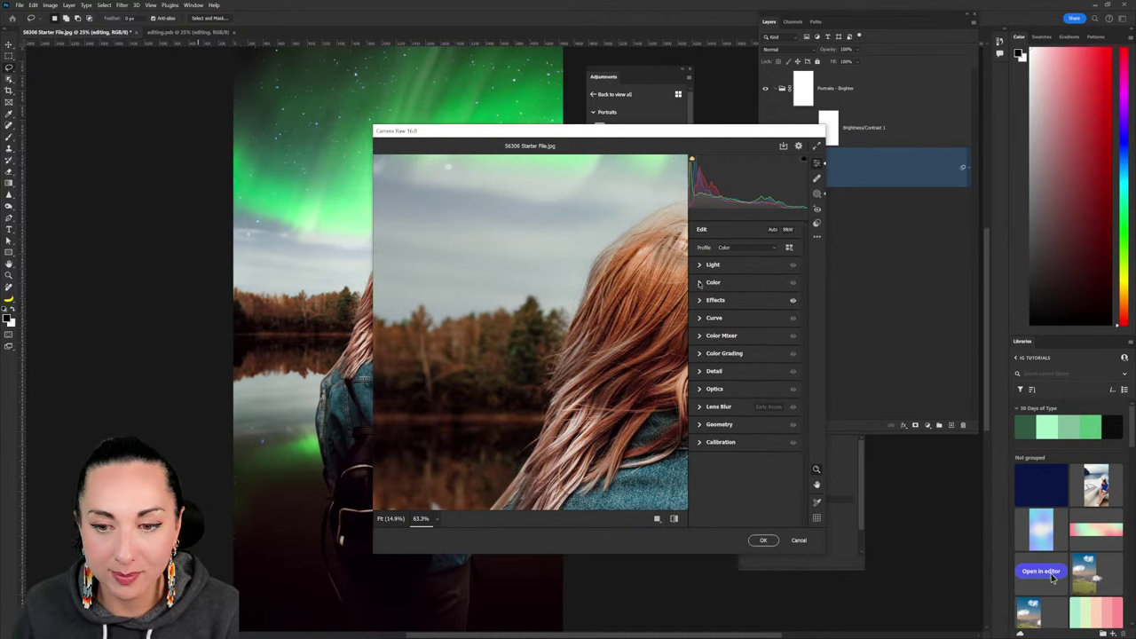
pyautogui.click(700, 283)
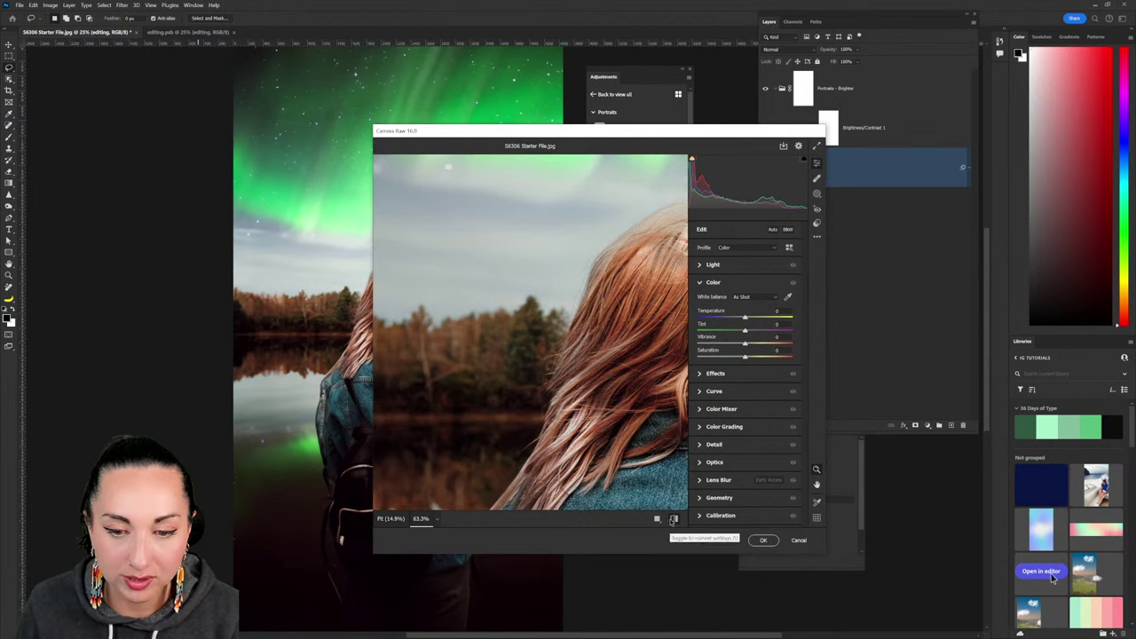
pyautogui.click(436, 519)
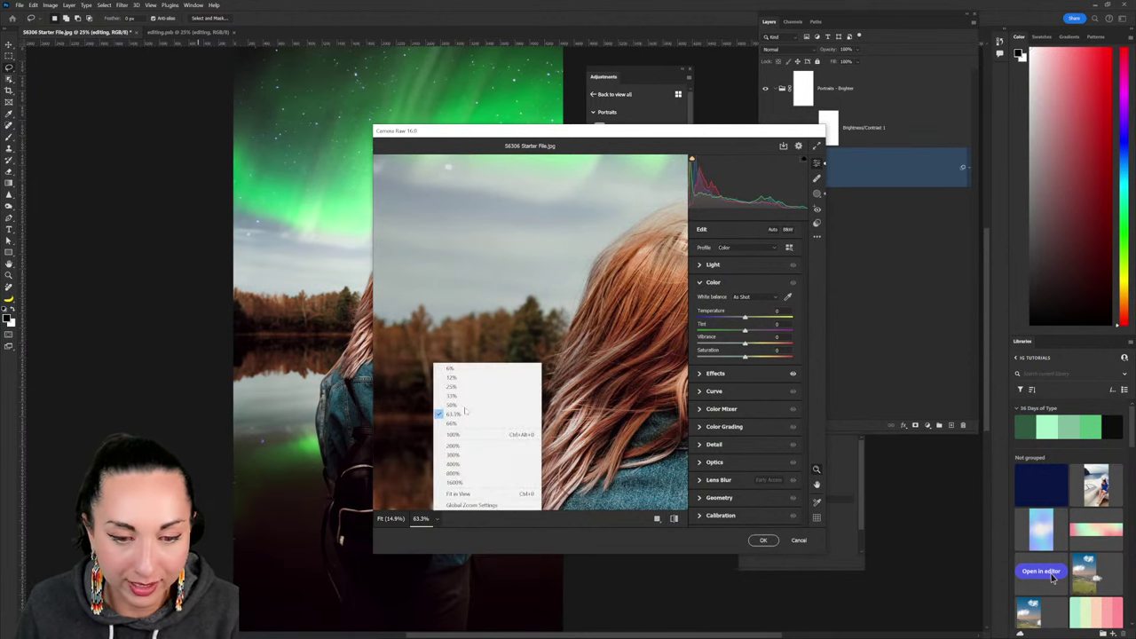
pyautogui.click(673, 520)
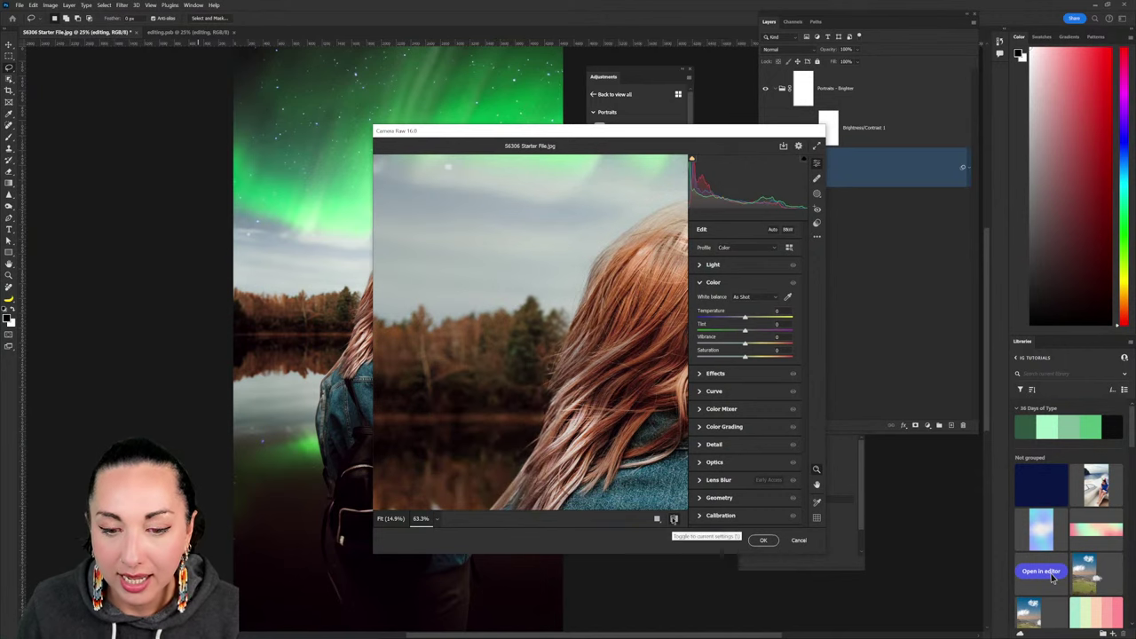
# Apply the Camera Raw edits as a smart filter, select the Portraits - Brighter group, and take the Crop tool.
pyautogui.click(761, 540)
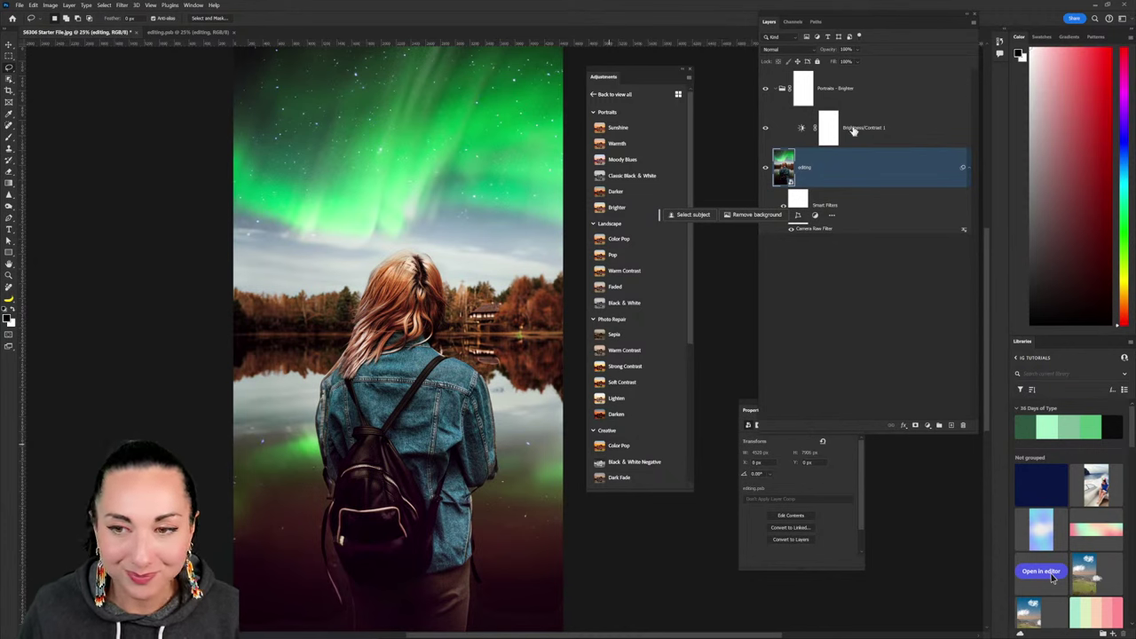
pyautogui.click(860, 85)
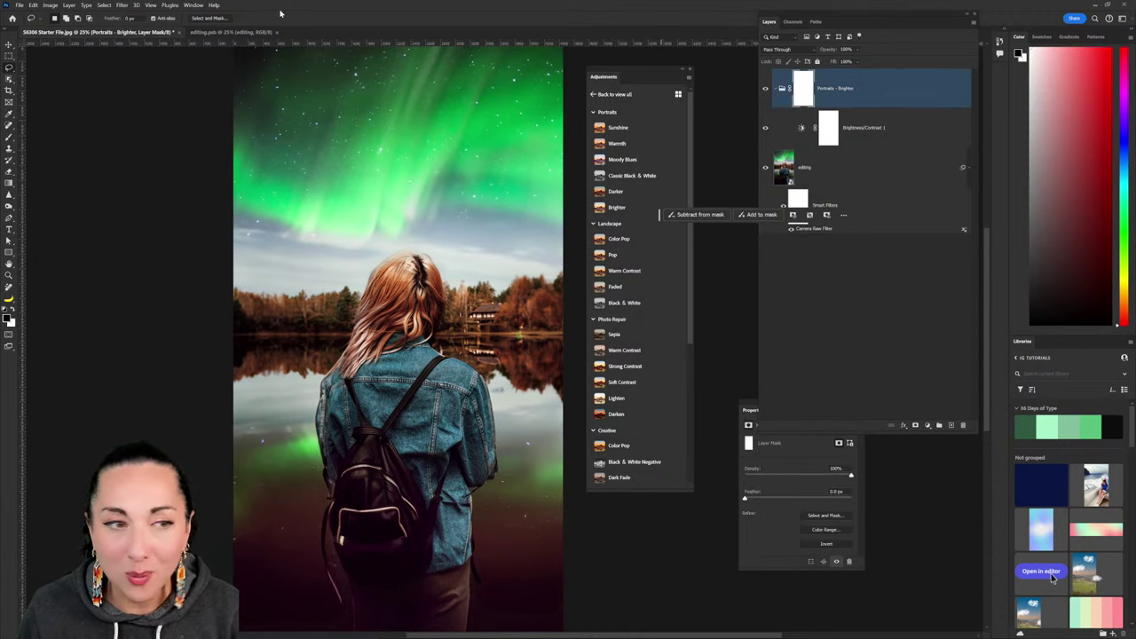
pyautogui.click(10, 91)
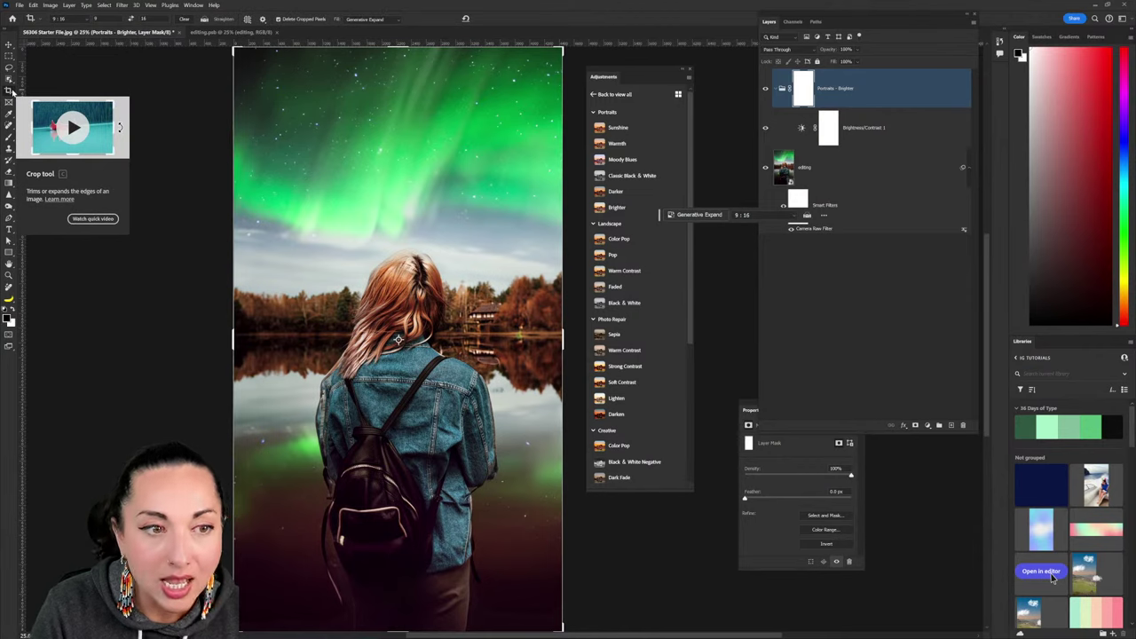
# Zoom out, extend the crop area, and set the crop ratio to 16:9.
pyautogui.hotkey('ctrl', '-')
pyautogui.hotkey('ctrl', '-')
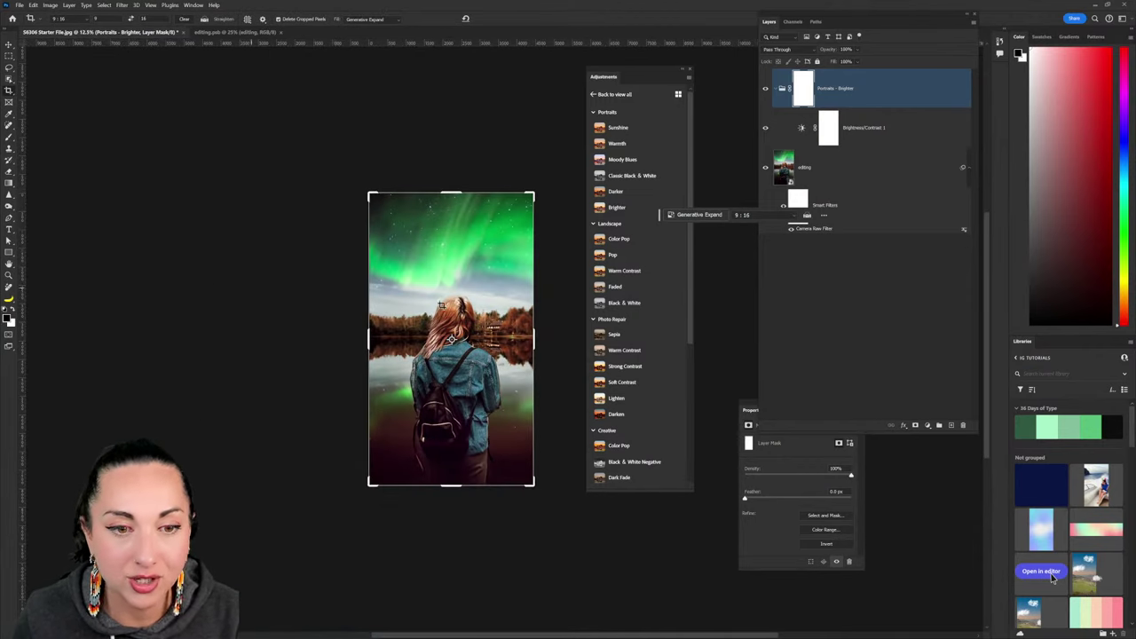
pyautogui.moveTo(368, 195); pyautogui.dragTo(326, 188)
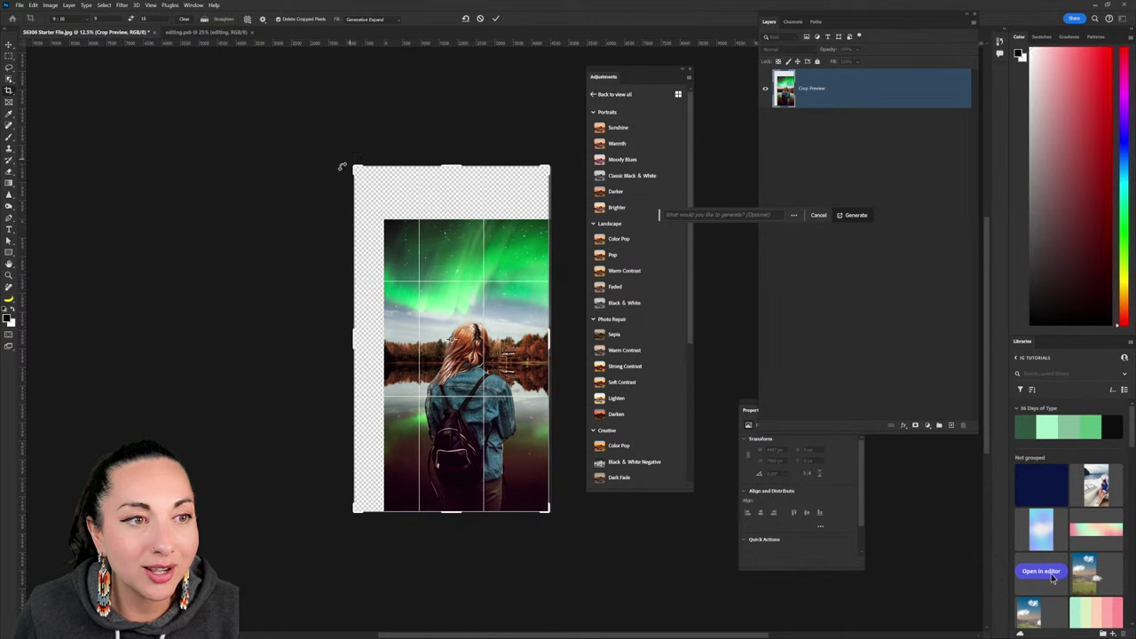
pyautogui.click(86, 20)
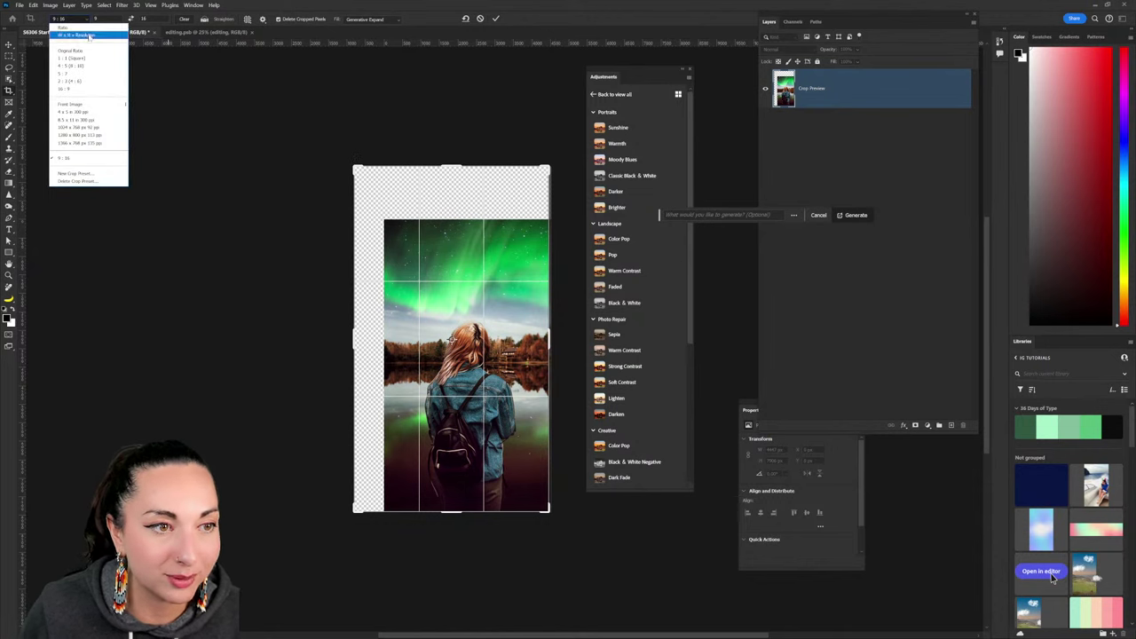
pyautogui.click(99, 89)
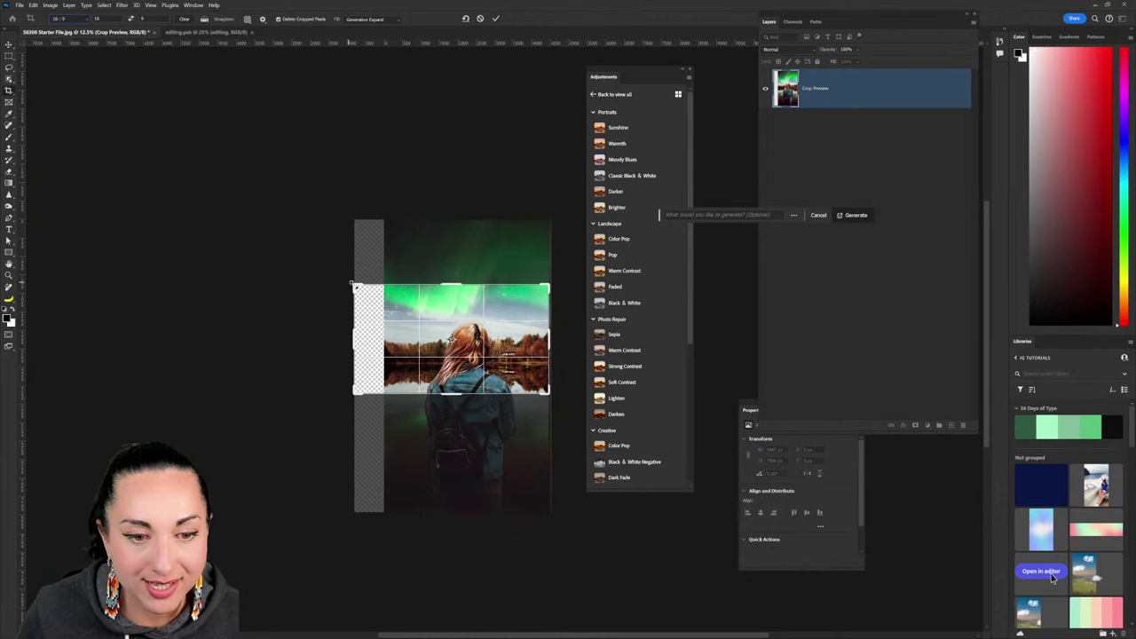
# Enlarge the 16:9 crop beyond the photo, centre the photo, and run Generative Expand.
pyautogui.moveTo(352, 284); pyautogui.dragTo(238, 186)
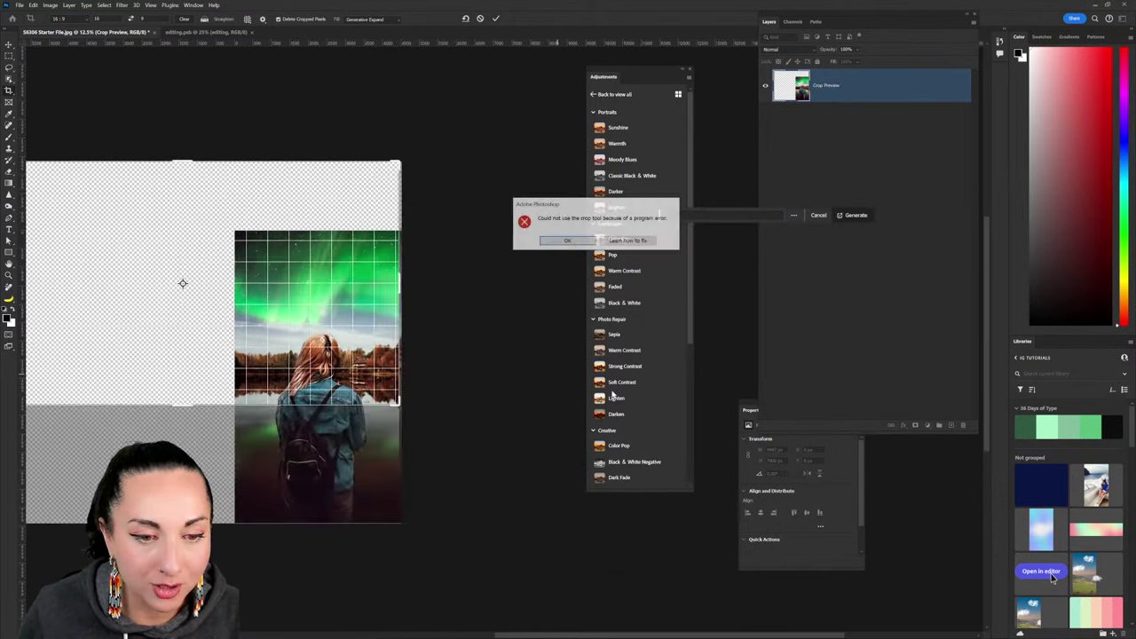
pyautogui.click(566, 240)
pyautogui.moveTo(342, 311); pyautogui.dragTo(231, 267)
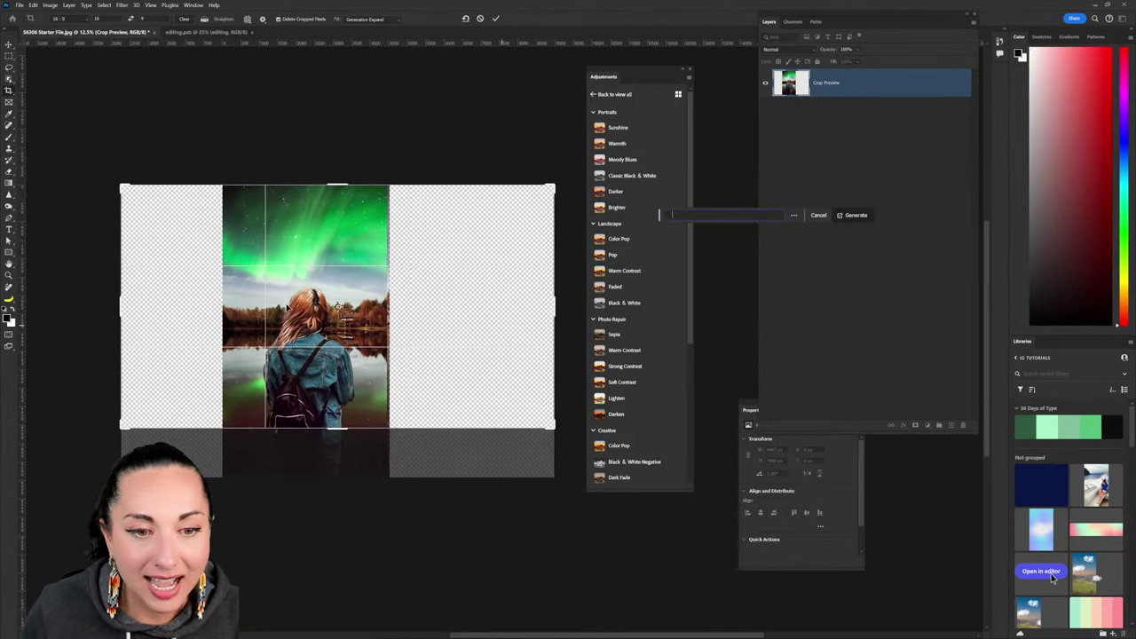
pyautogui.click(567, 240)
pyautogui.moveTo(346, 316); pyautogui.dragTo(367, 296)
pyautogui.click(854, 215)
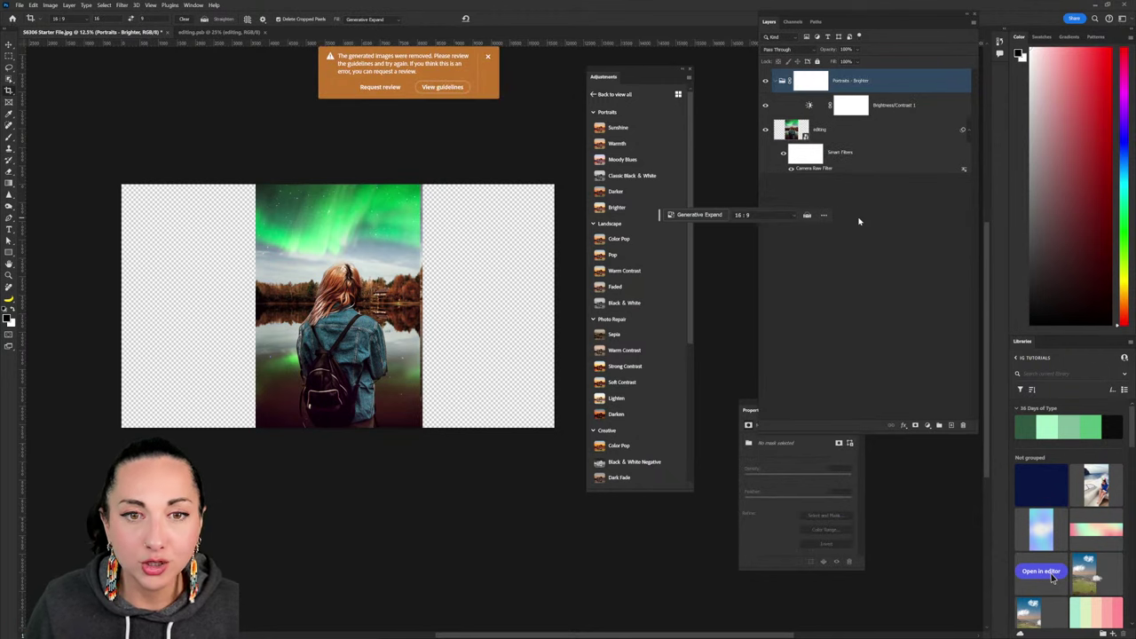
# Dismiss the removed-images warning and the program error dialogs that follow.
pyautogui.click(487, 56)
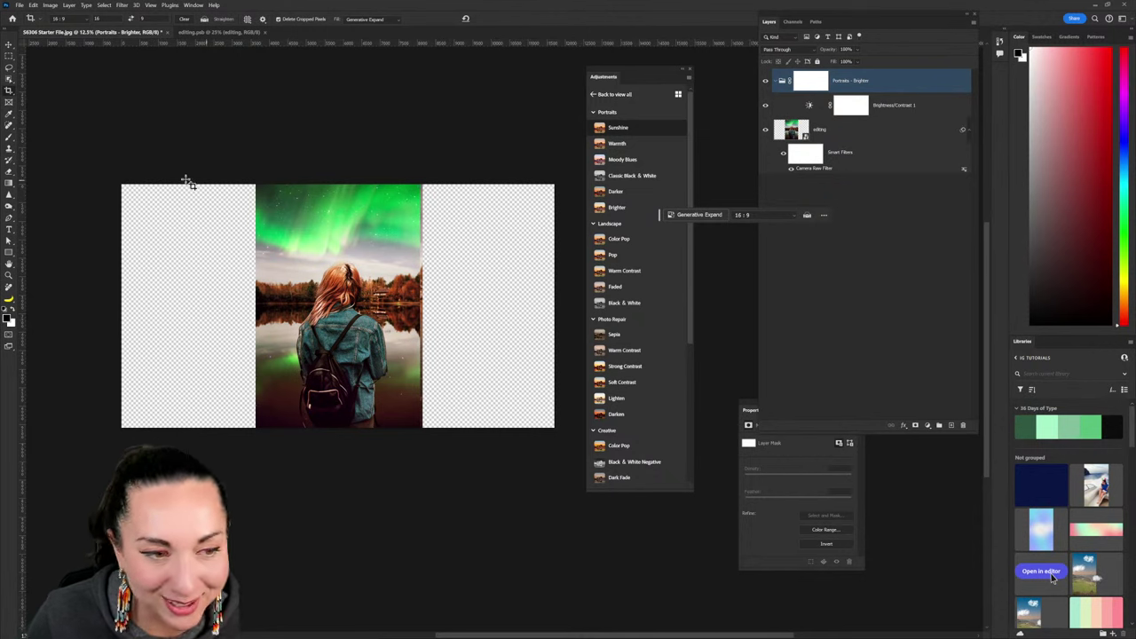
pyautogui.press('v')
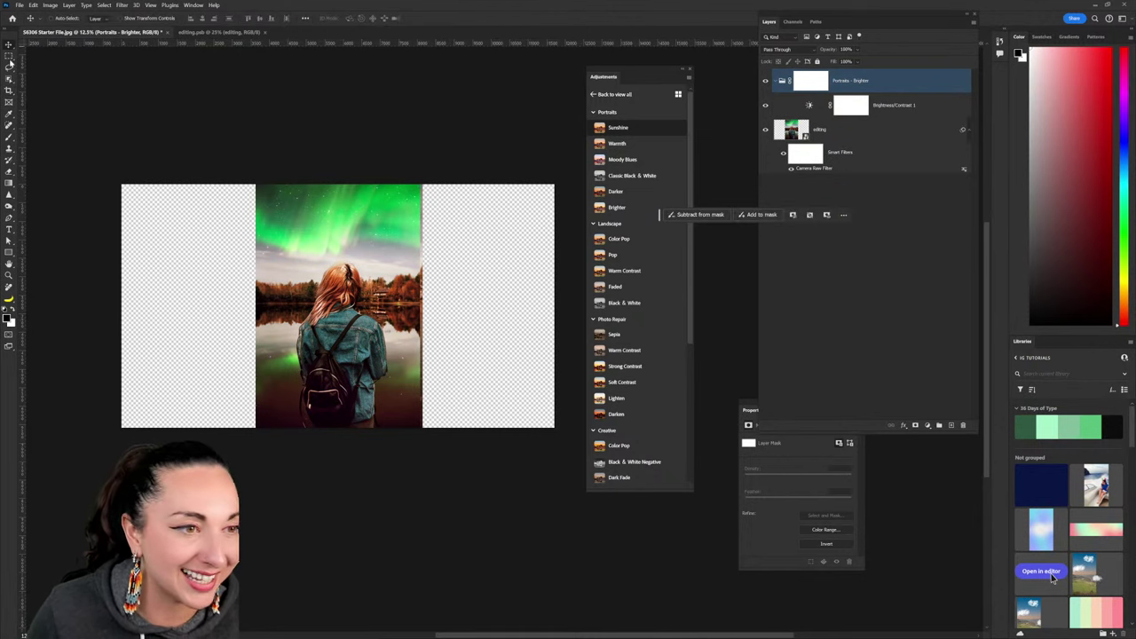
pyautogui.press('m')
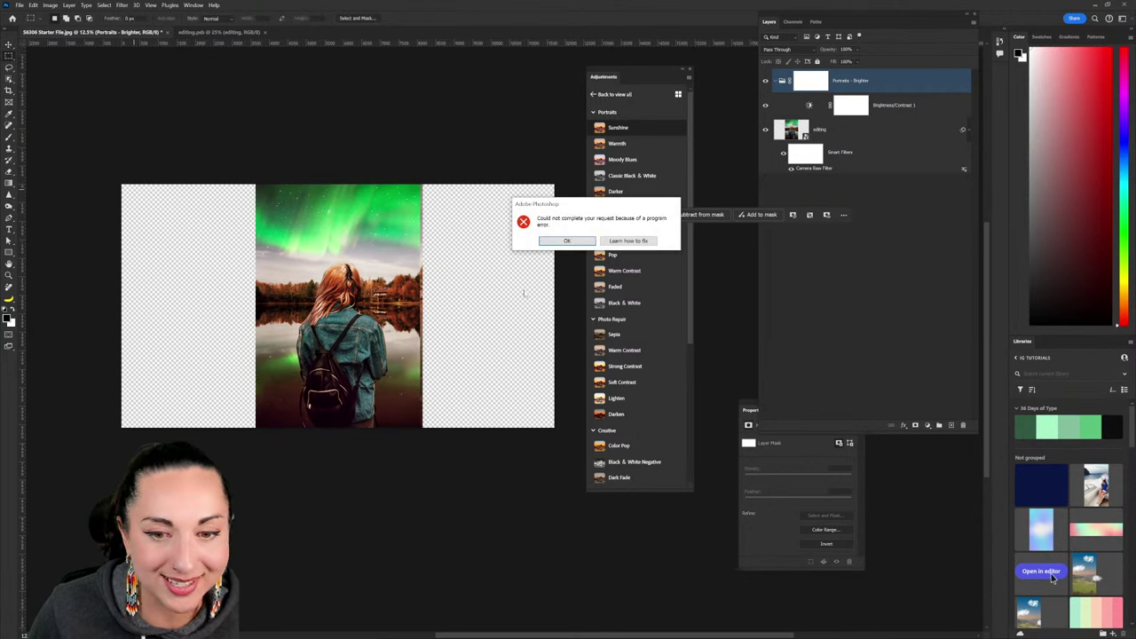
pyautogui.click(566, 240)
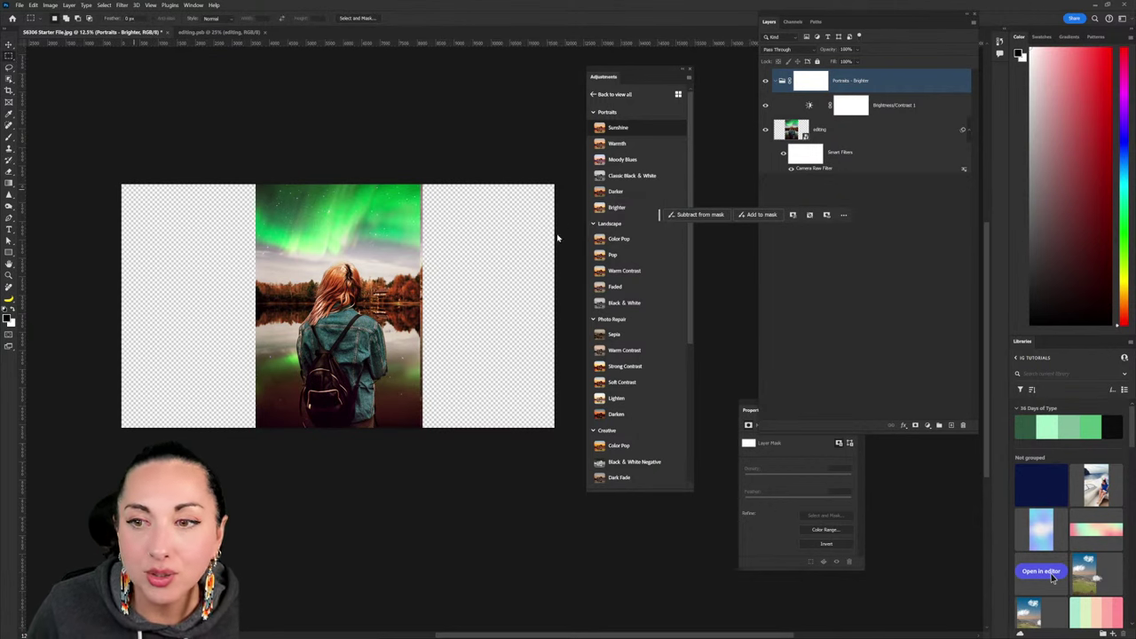
pyautogui.click(125, 176)
pyautogui.click(542, 240)
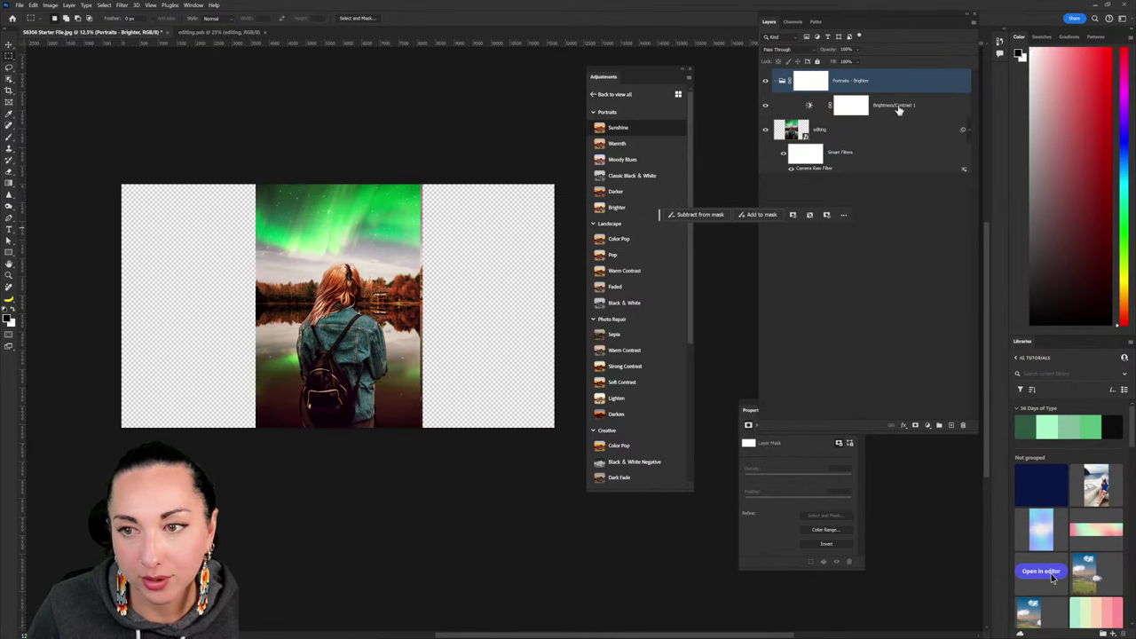
# Choose the Rectangular Marquee tool and dismiss another program error when starting a selection.
pyautogui.click(951, 427)
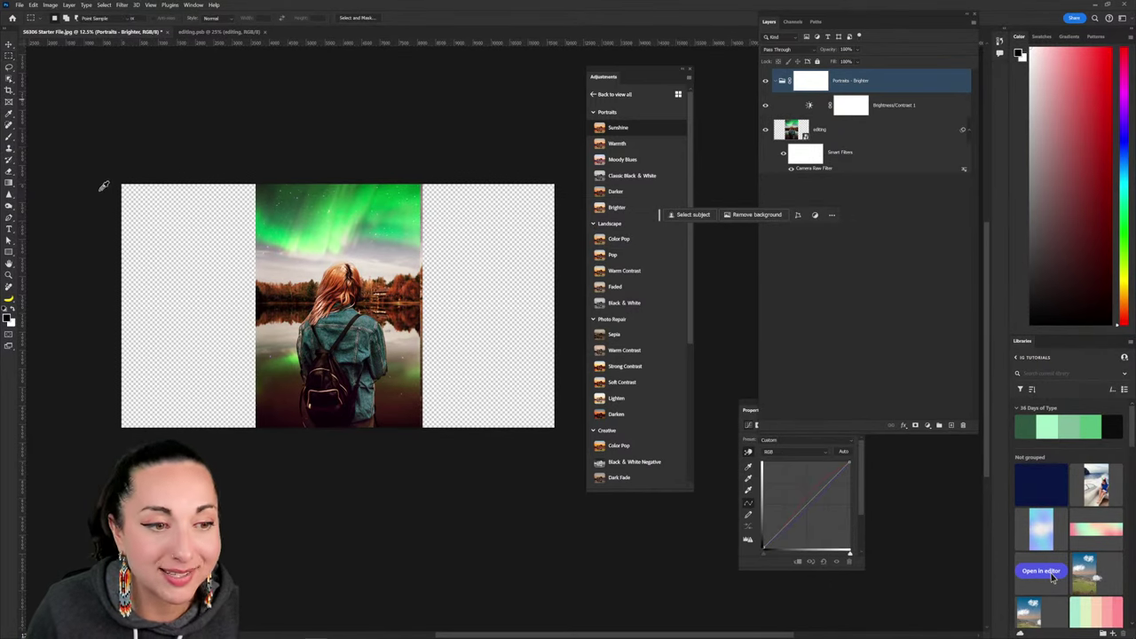
pyautogui.click(8, 55)
pyautogui.click(8, 55)
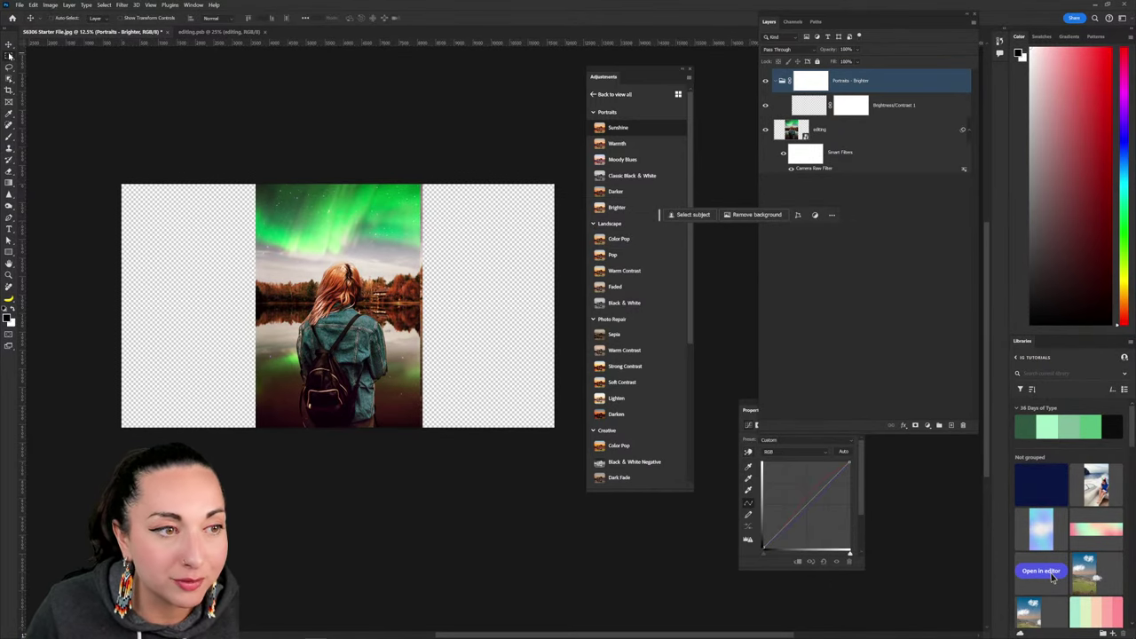
pyautogui.click(87, 172)
pyautogui.click(581, 242)
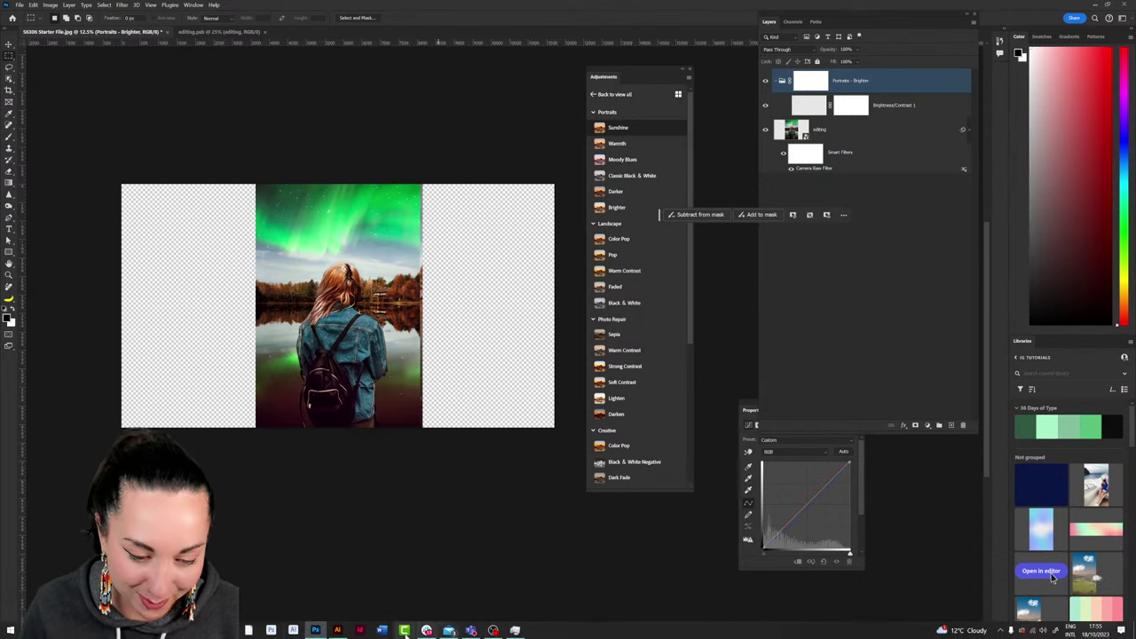
# In Chrome, glance at the iamkladi.com starter-file tutorial, then return to the Adobe Firefly home page.
pyautogui.moveTo(427, 630)
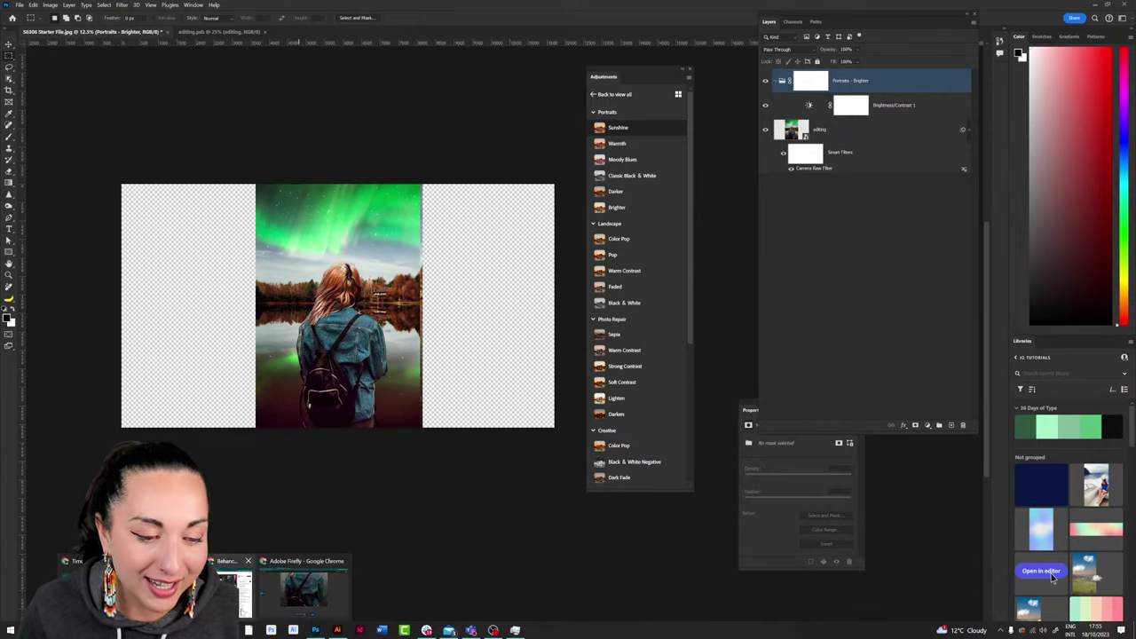
pyautogui.click(304, 587)
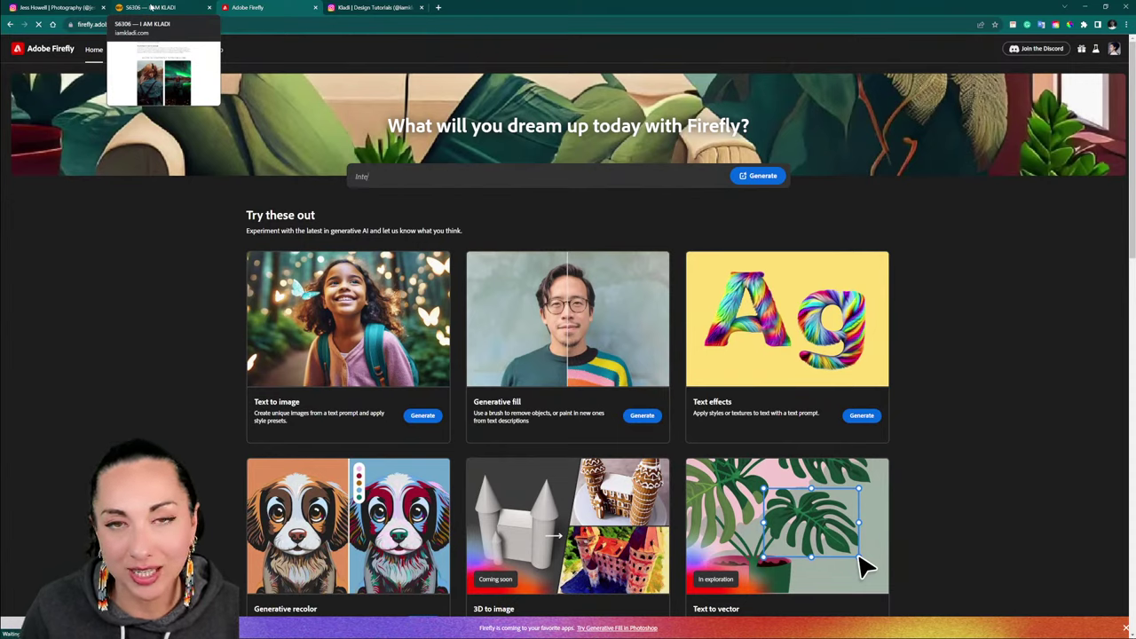
pyautogui.click(152, 7)
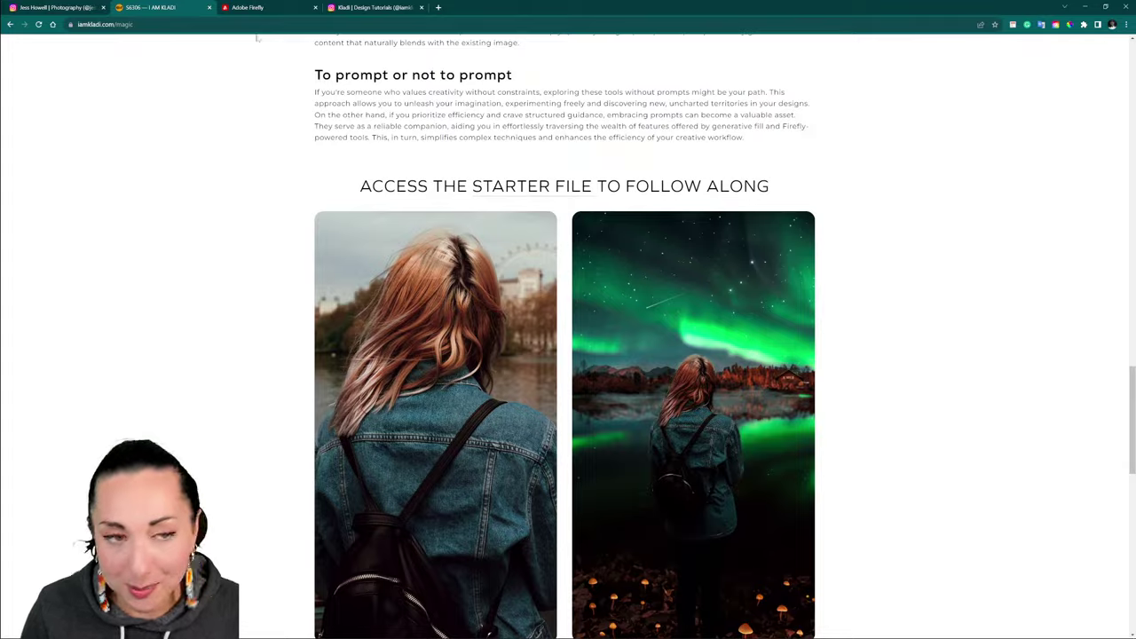
pyautogui.click(269, 8)
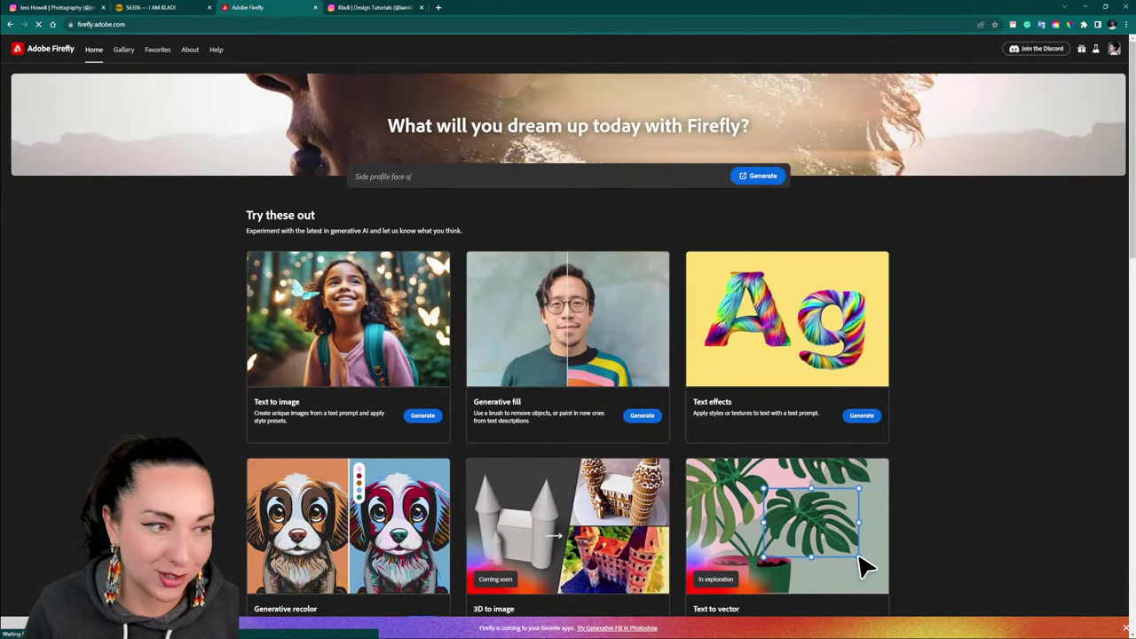